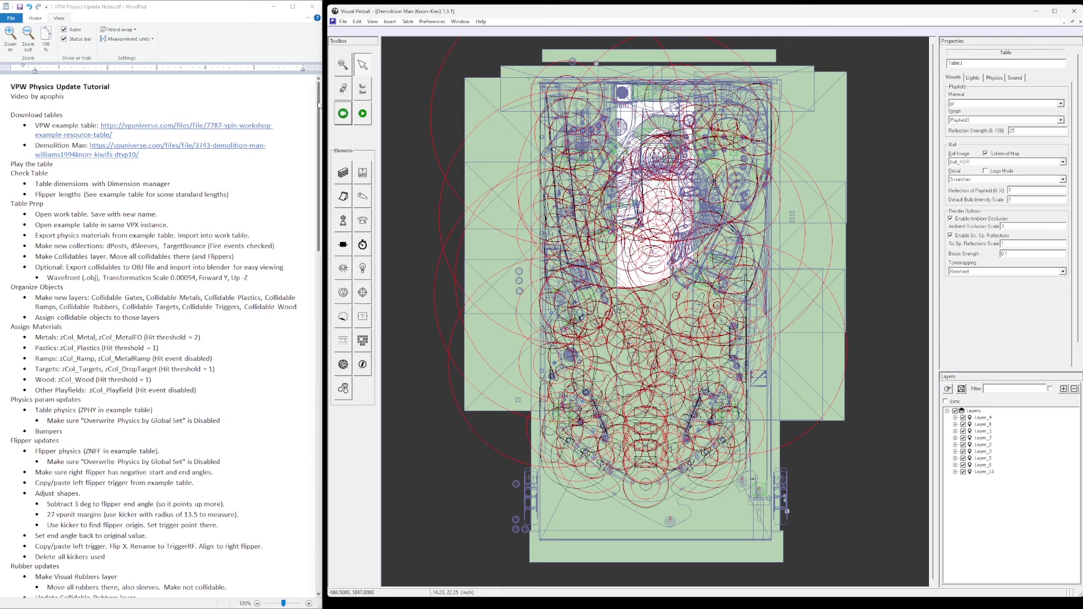
Mark the VPW example table entry in the notes and open the Visual Pinball X 10.8.0 Release Candidate 4 page in the browser
mouse_move(318, 105)
mouse_down()
mouse_move(317, 339)
mouse_move(326, 89)
mouse_up()
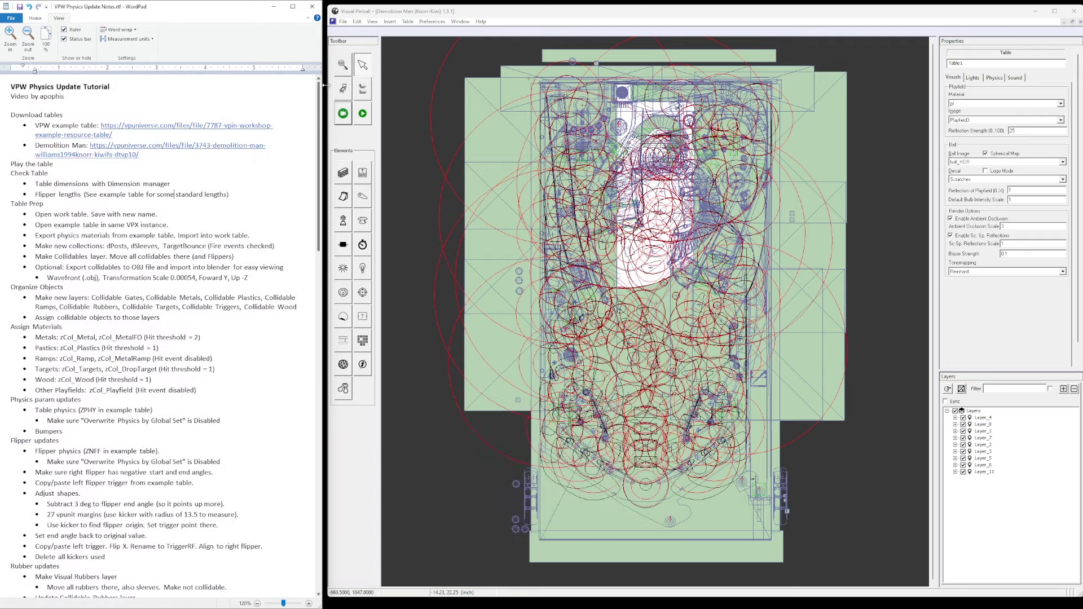
drag(35, 126, 96, 126)
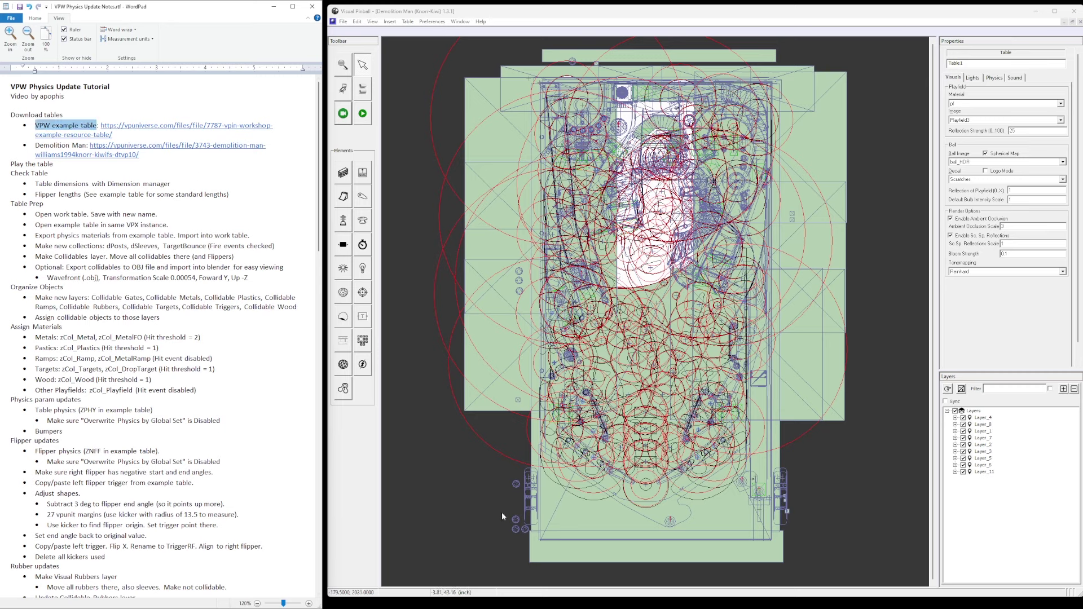
mouse_move(607, 607)
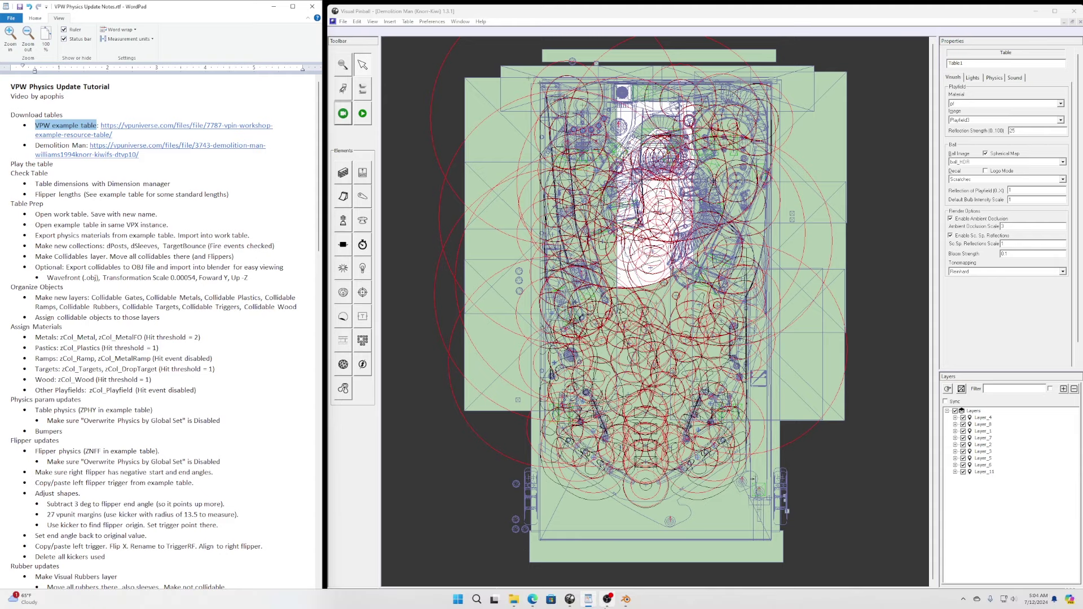
click(533, 599)
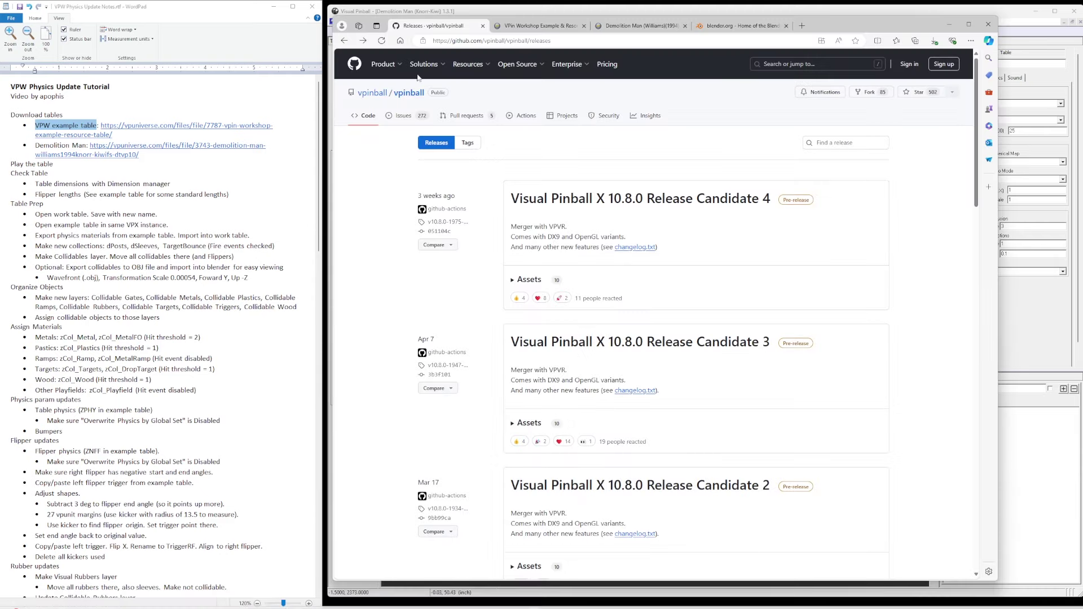
click(545, 41)
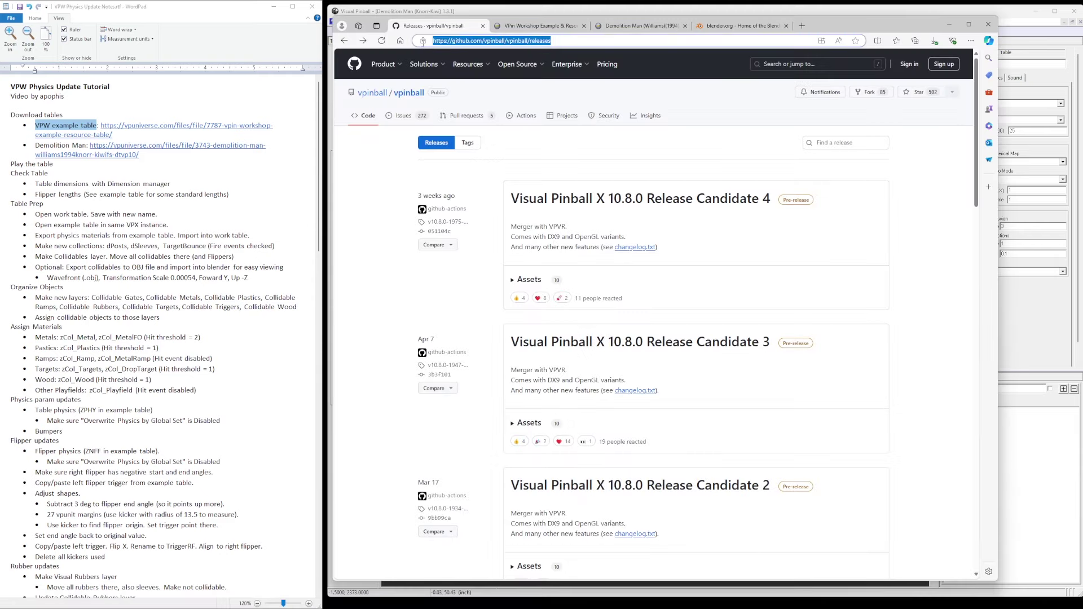
click(687, 206)
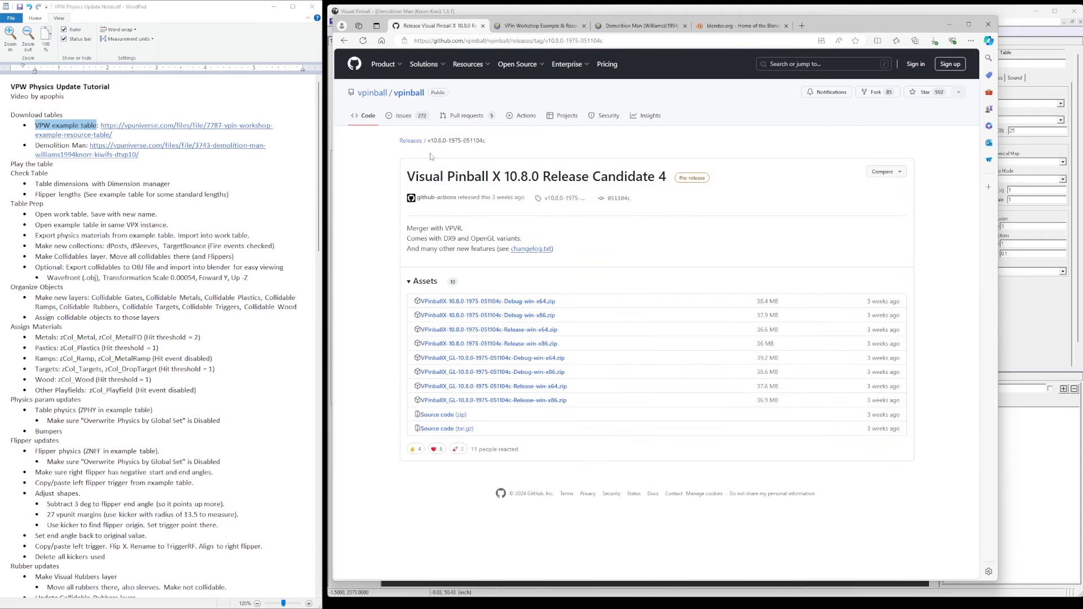
View the download pages for the VPin Workshop Example & Resource Table and Demolition Man, marking the matching entries in the notes
click(35, 125)
drag(35, 125, 96, 126)
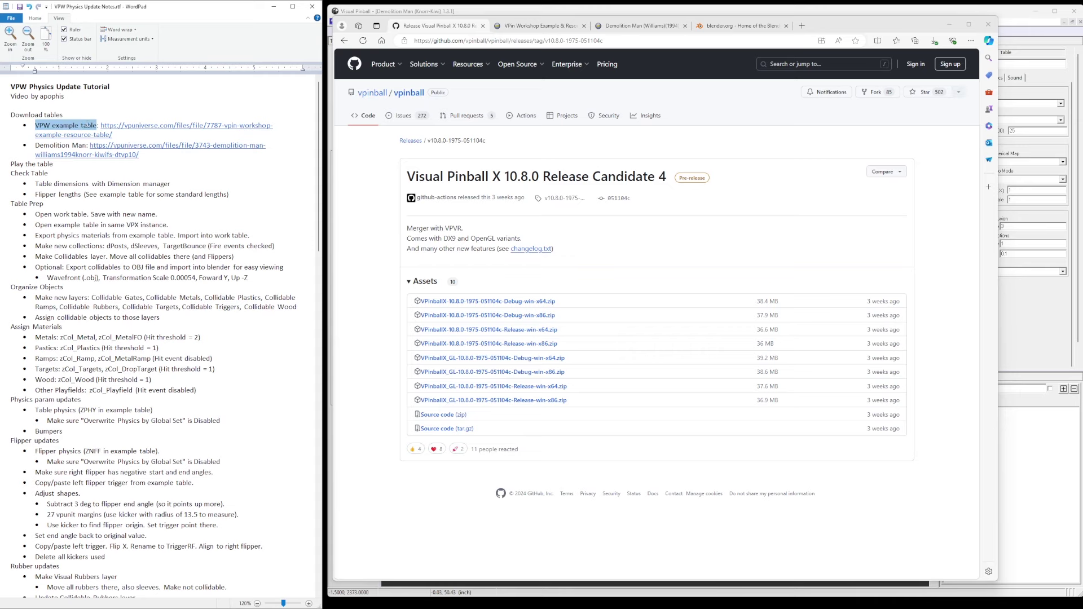
click(548, 27)
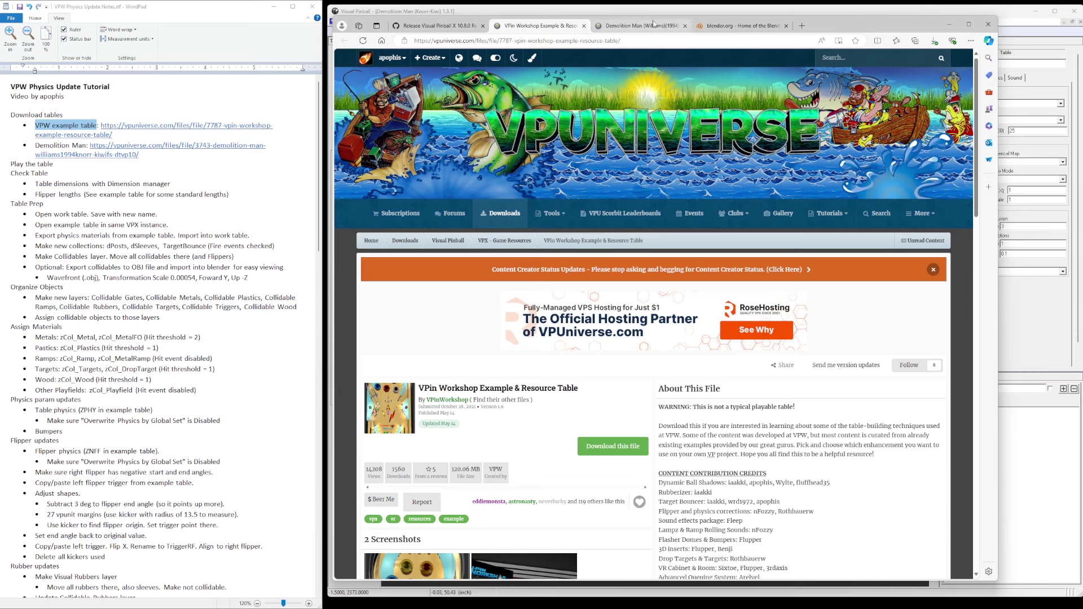
drag(35, 145, 85, 146)
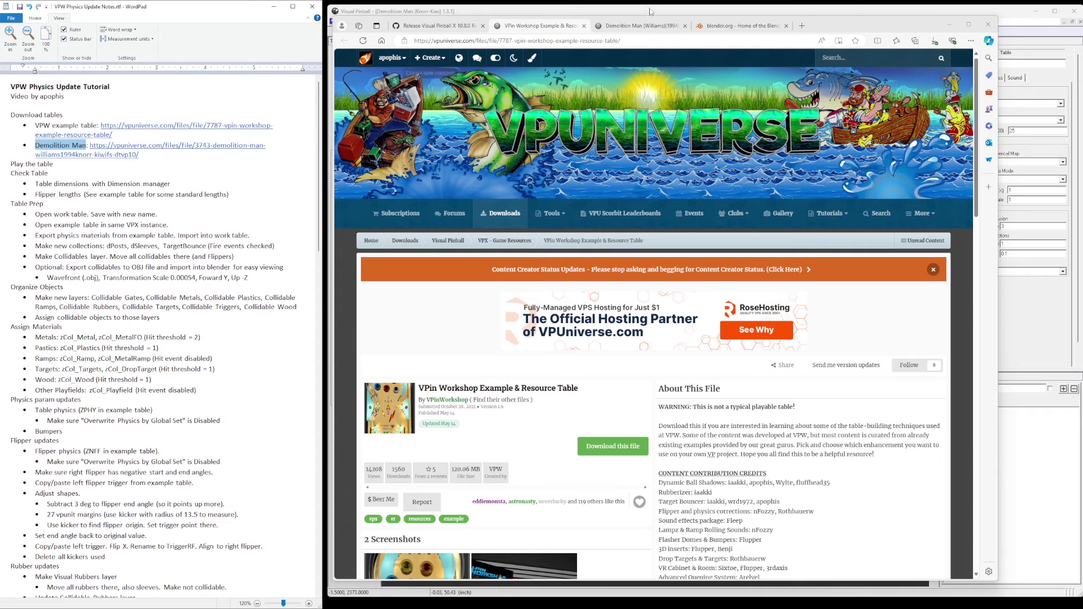
click(641, 25)
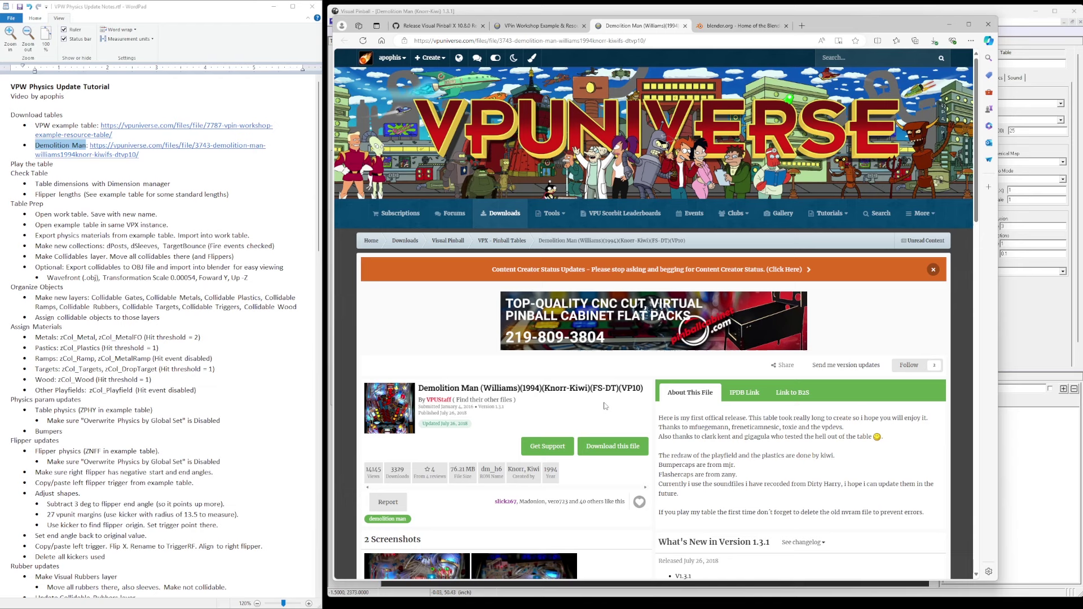
drag(54, 165, 8, 166)
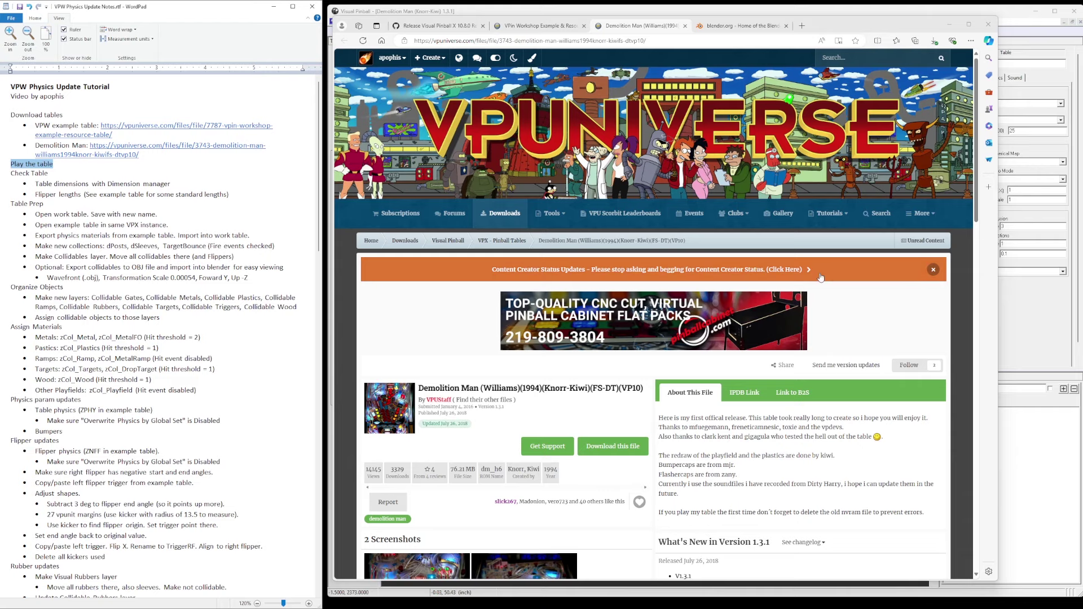
Switch to Visual Pinball and check the Demolition Man table's width, height and glass positions in the Dimensions Manager
key(alt+Tab)
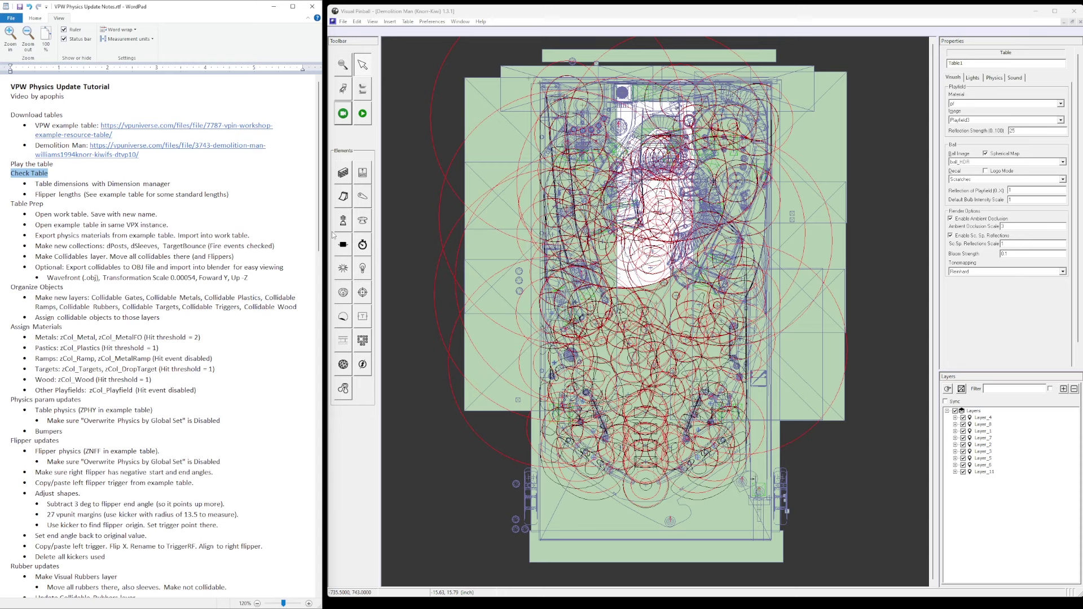
drag(36, 185, 170, 185)
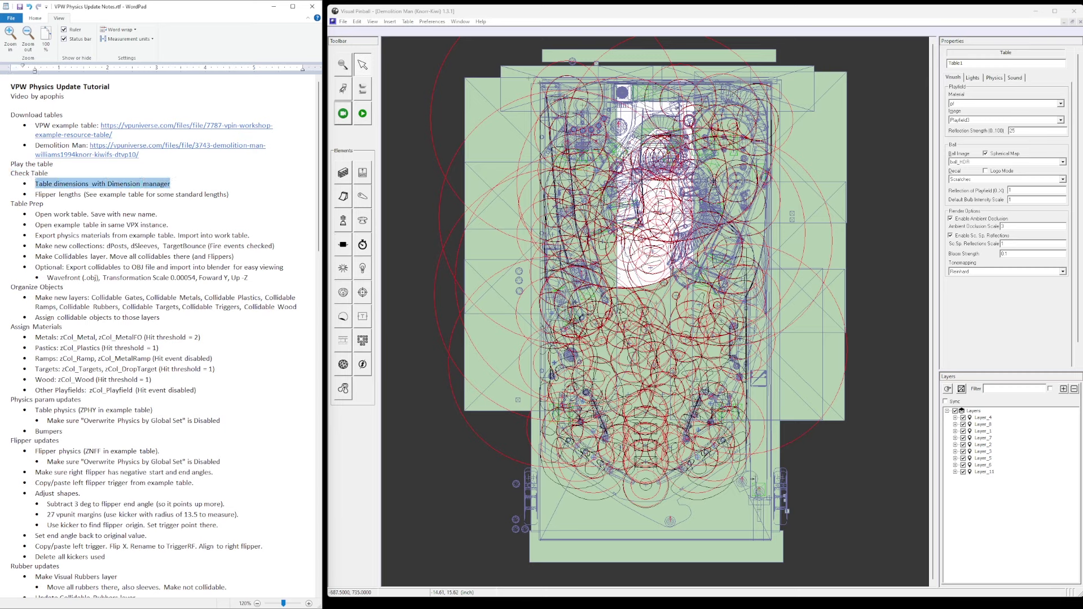
click(407, 22)
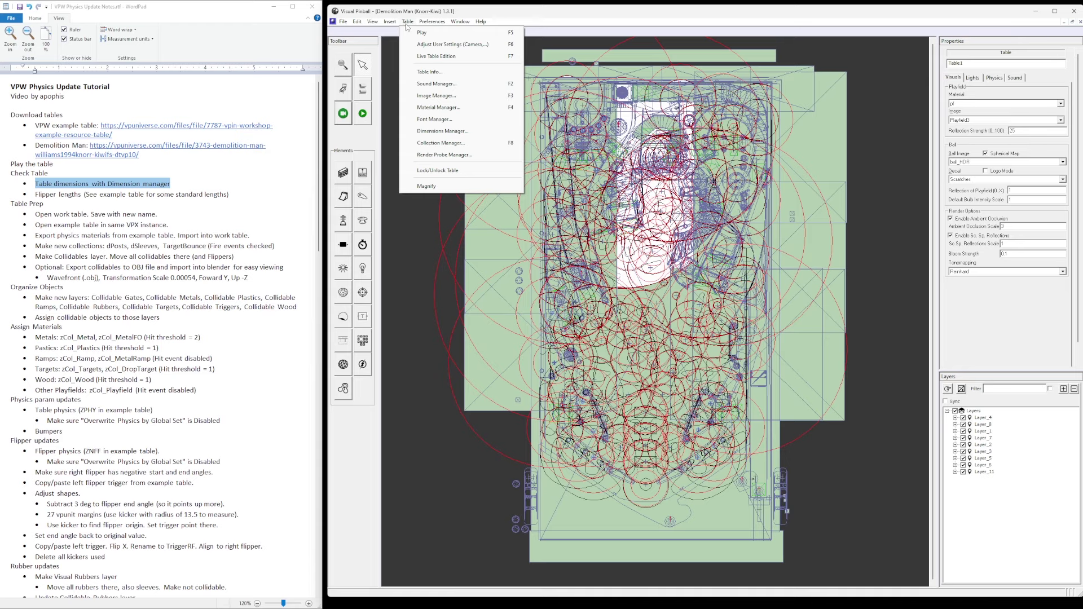
click(443, 131)
click(841, 246)
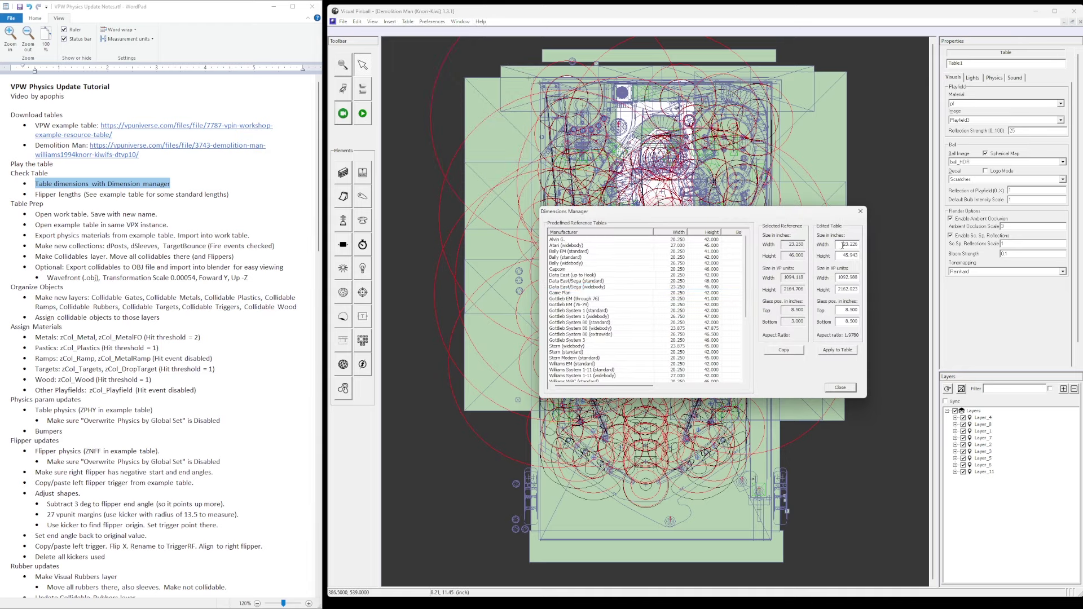
double_click(851, 255)
drag(839, 277, 864, 278)
click(838, 290)
drag(842, 245, 878, 245)
key(Tab)
key(Tab)
click(841, 389)
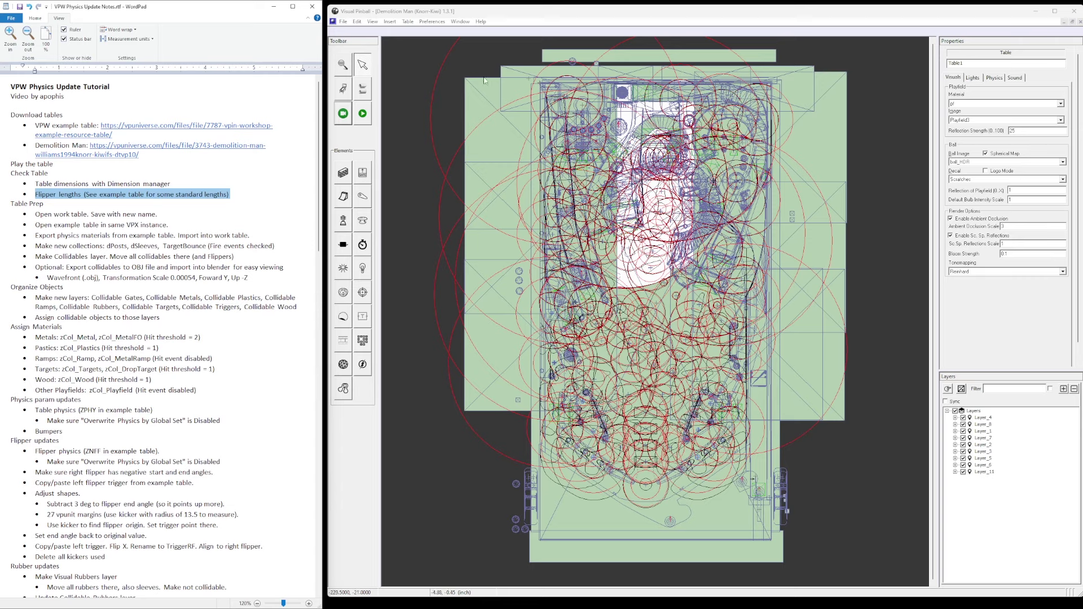
Switch to the Example Table VPW 1.6 and examine the lowest reference flippers beside the playfield
click(461, 22)
click(461, 23)
click(461, 22)
click(494, 84)
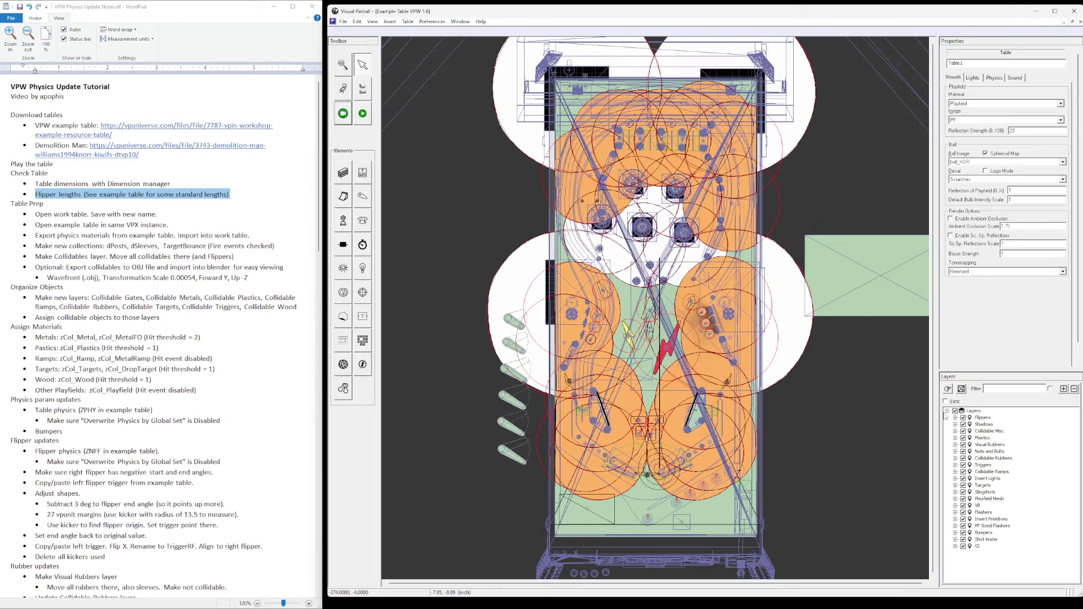
mouse_move(476, 485)
mouse_down()
mouse_move(534, 443)
mouse_move(480, 469)
mouse_up()
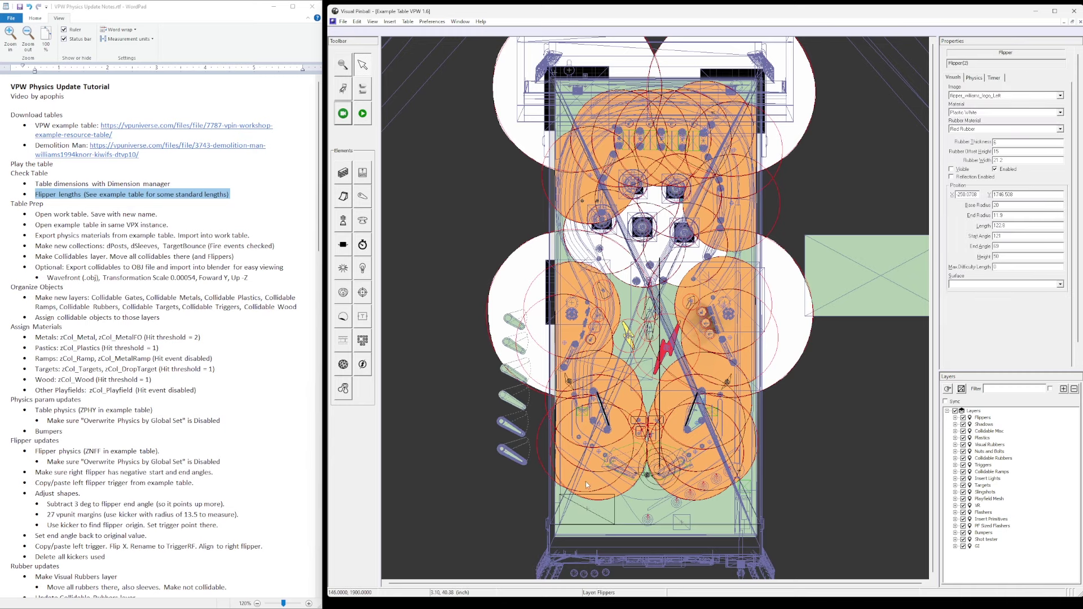
click(471, 435)
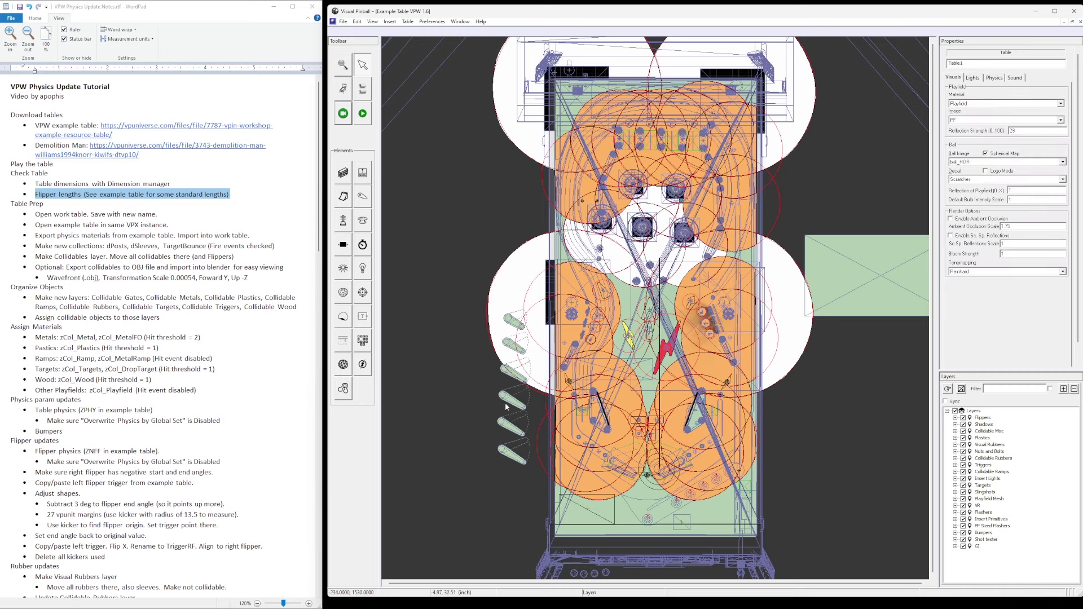
Select the Williams reference flipper beside the playfield and examine its name, base radius and length
click(506, 404)
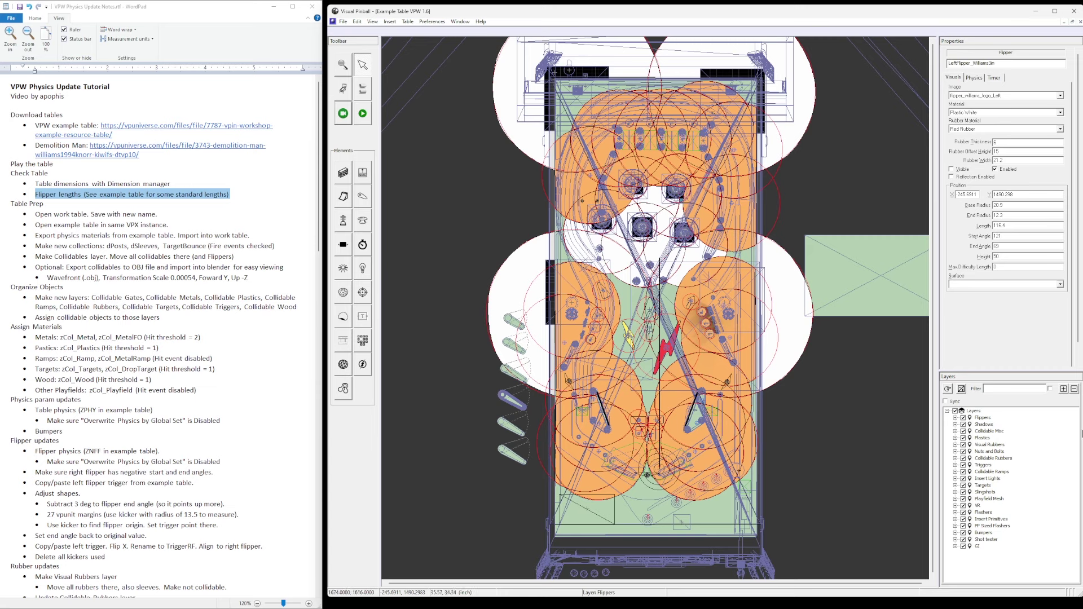
drag(1003, 64, 974, 63)
click(987, 206)
click(1010, 225)
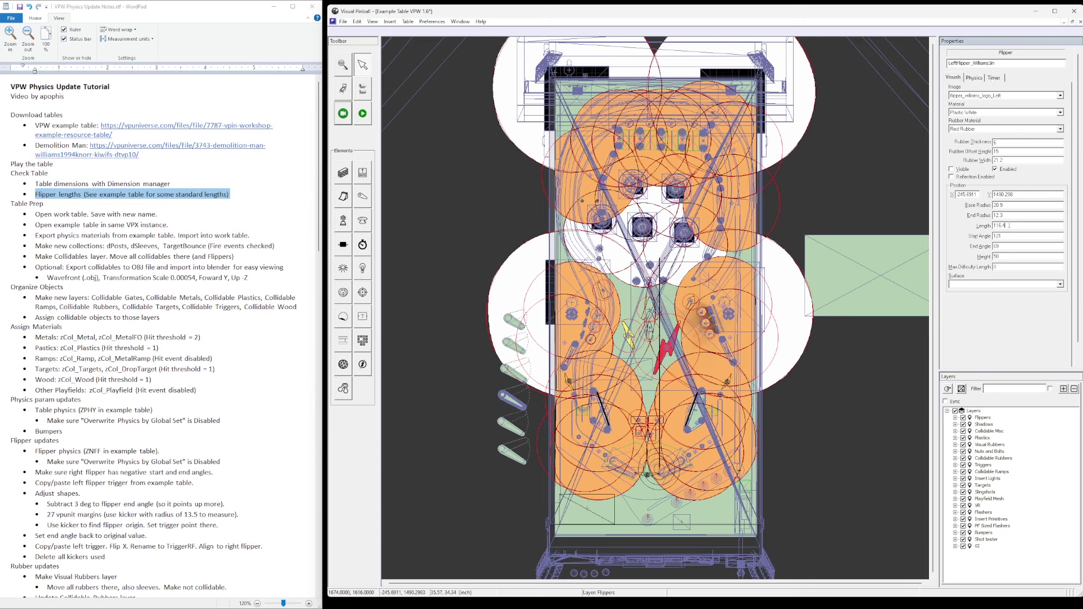
click(1008, 226)
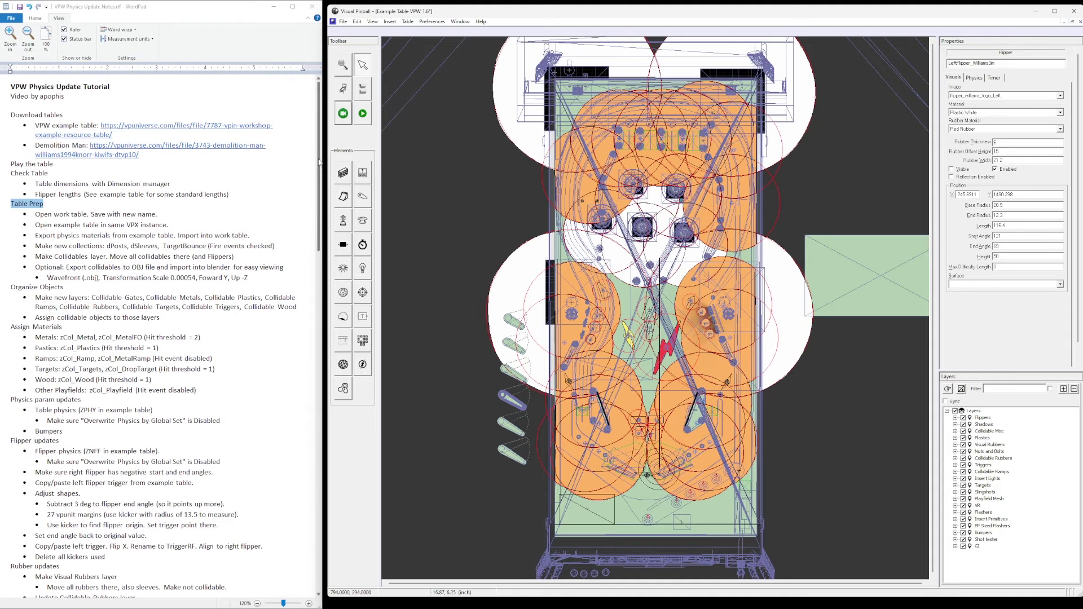
Skim the tutorial notes from the rubber updates through the scripts, flipper corrections and test sections, and return to Table Prep
drag(318, 162, 317, 257)
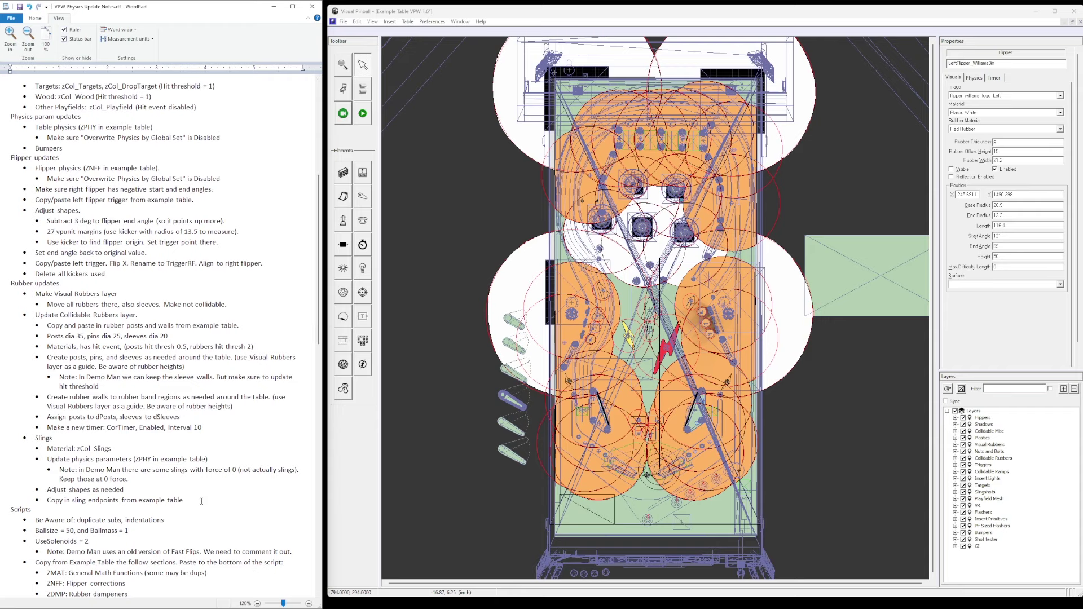
drag(181, 502, 33, 86)
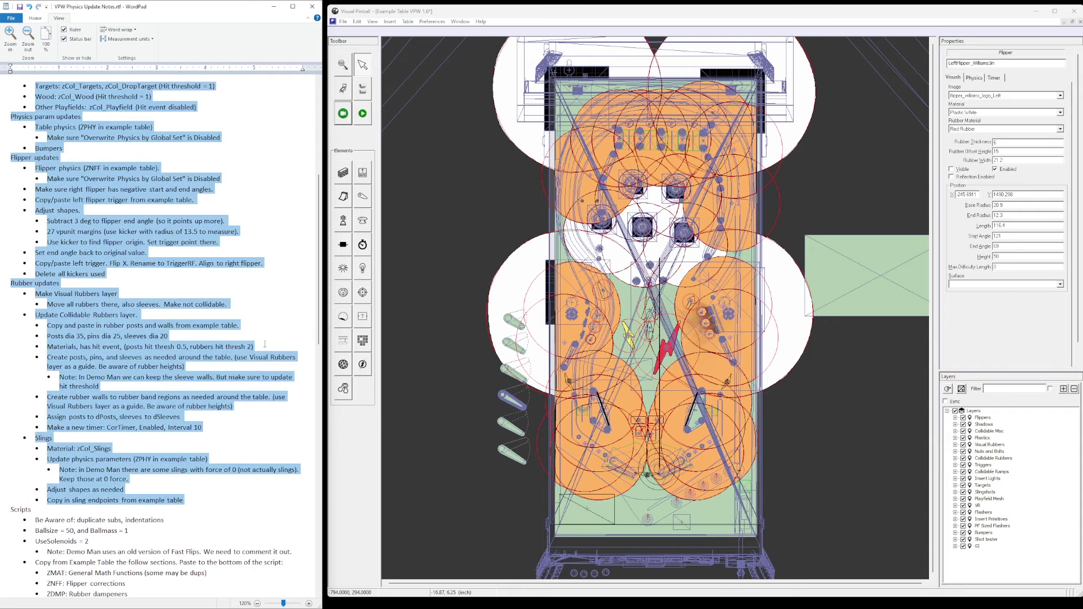
drag(324, 341, 326, 459)
click(12, 151)
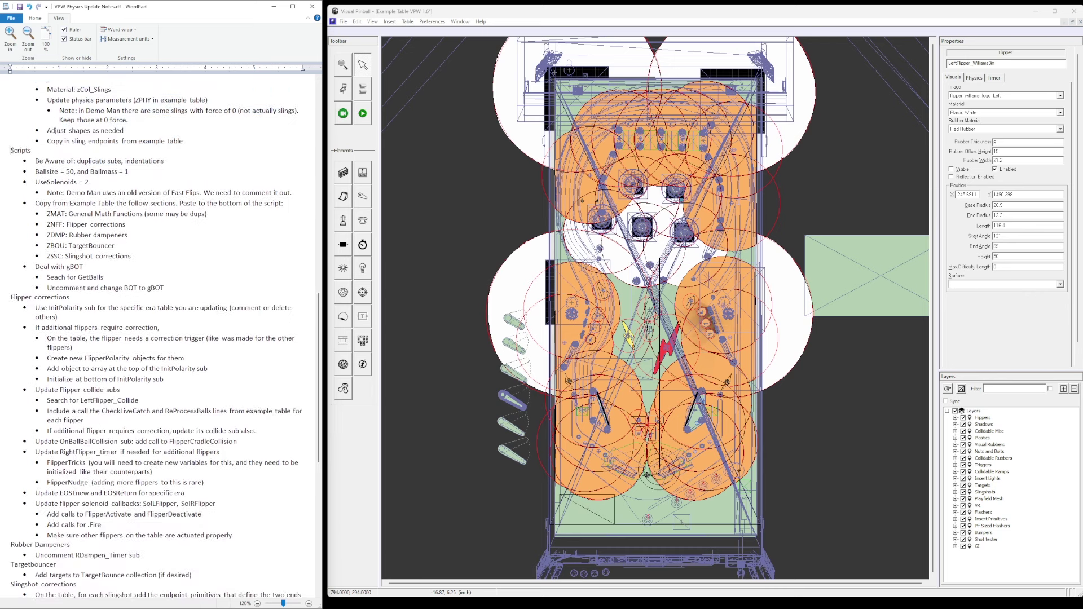
scroll(162, 391, down, 3)
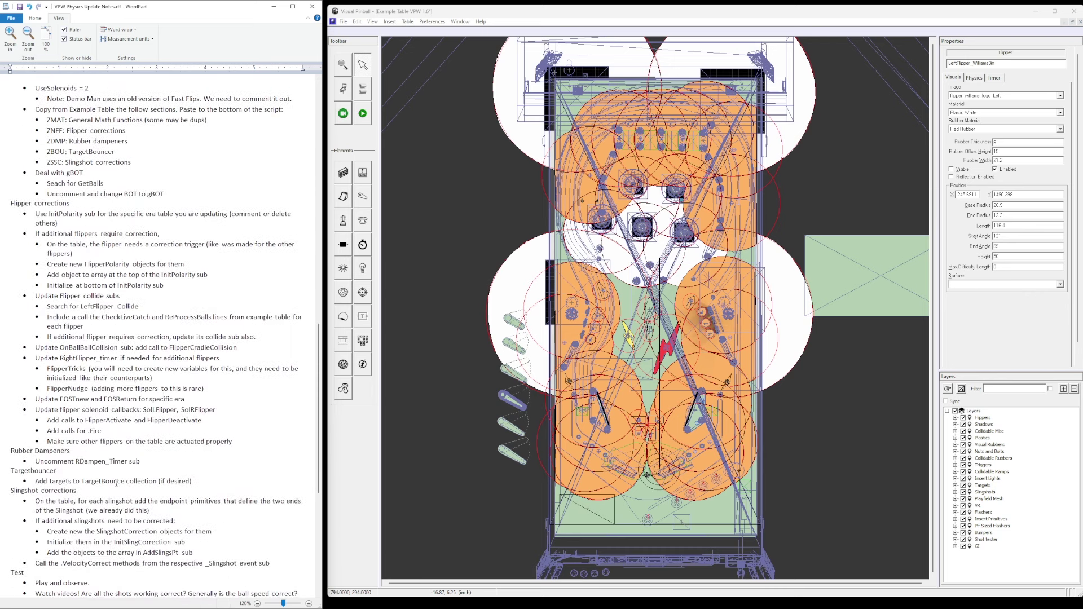
key(ctrl+a)
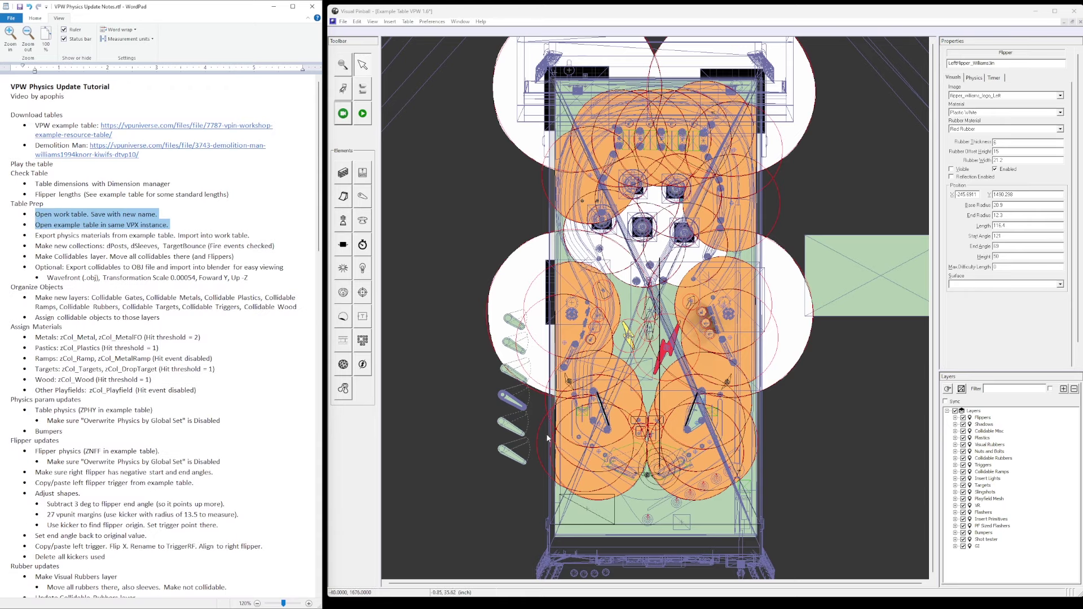
Switch to the Demolition Man table and save it as a new .vpx file with "_update" appended to its name
click(446, 413)
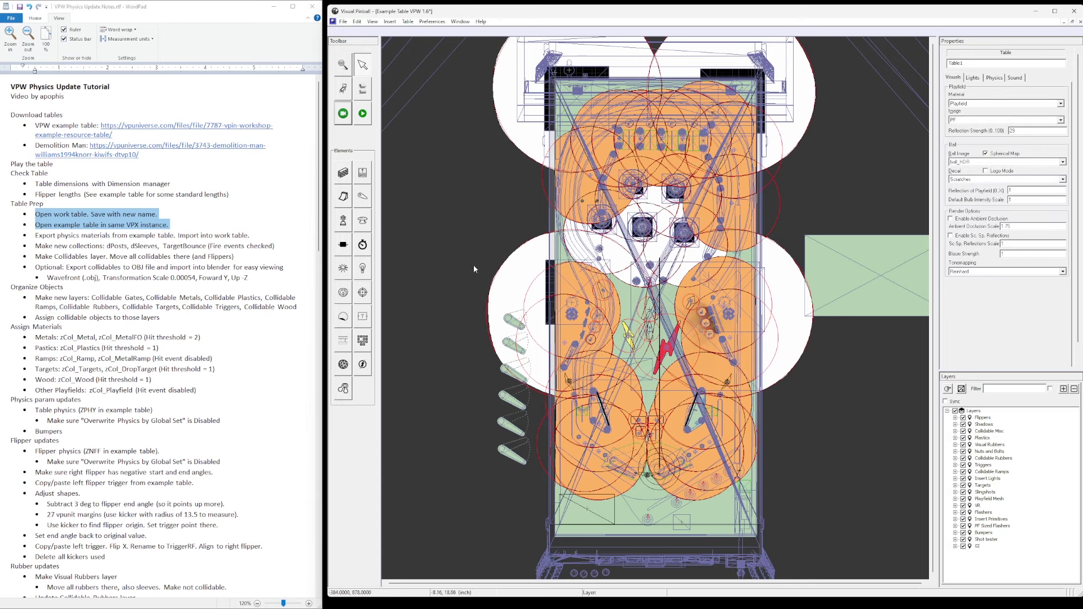
click(460, 21)
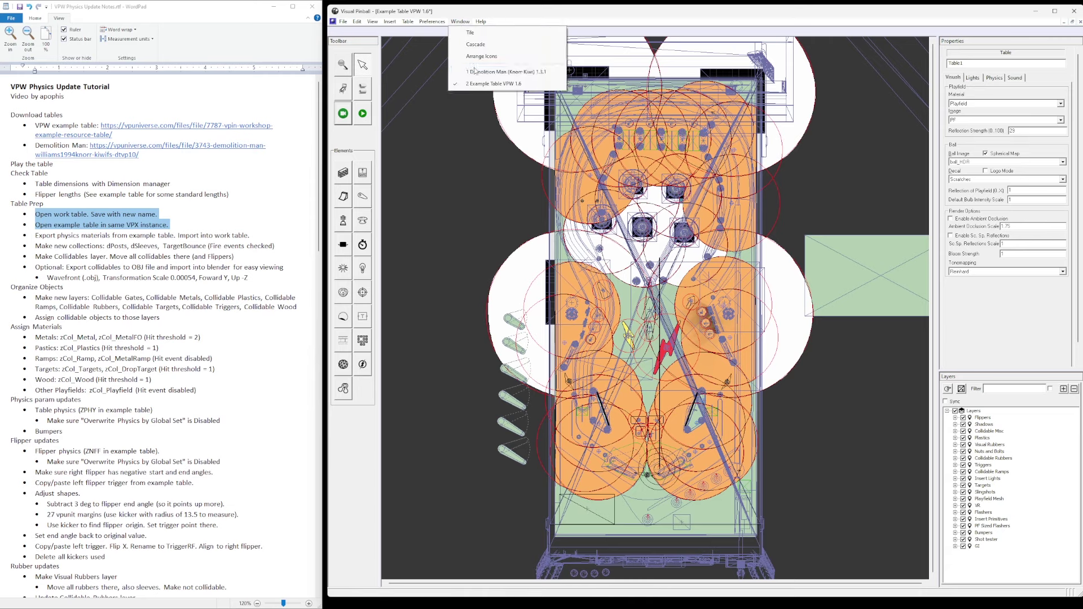
click(475, 71)
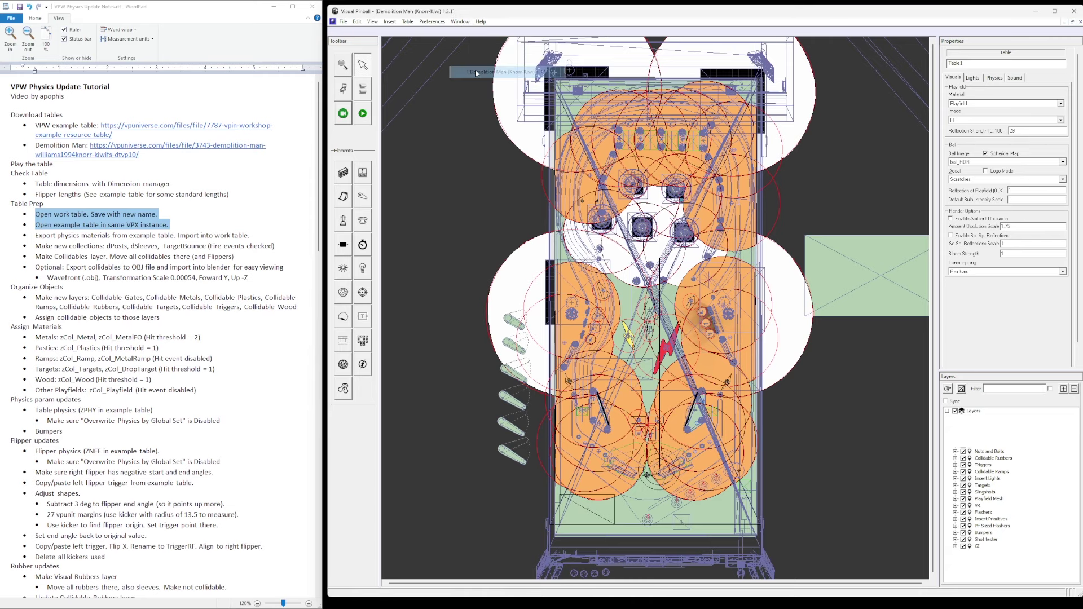
click(343, 21)
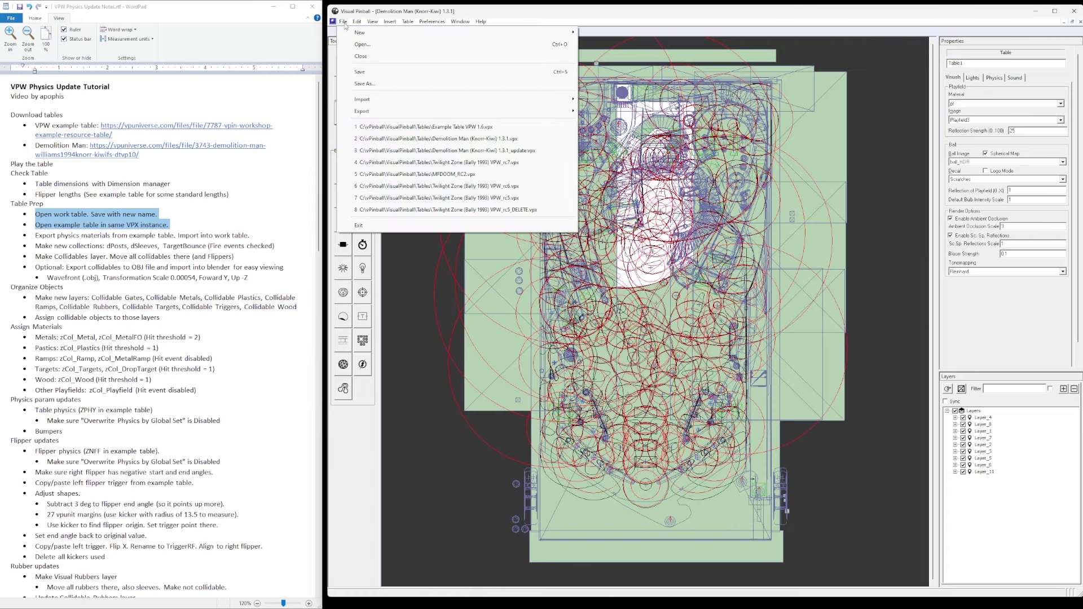
click(364, 84)
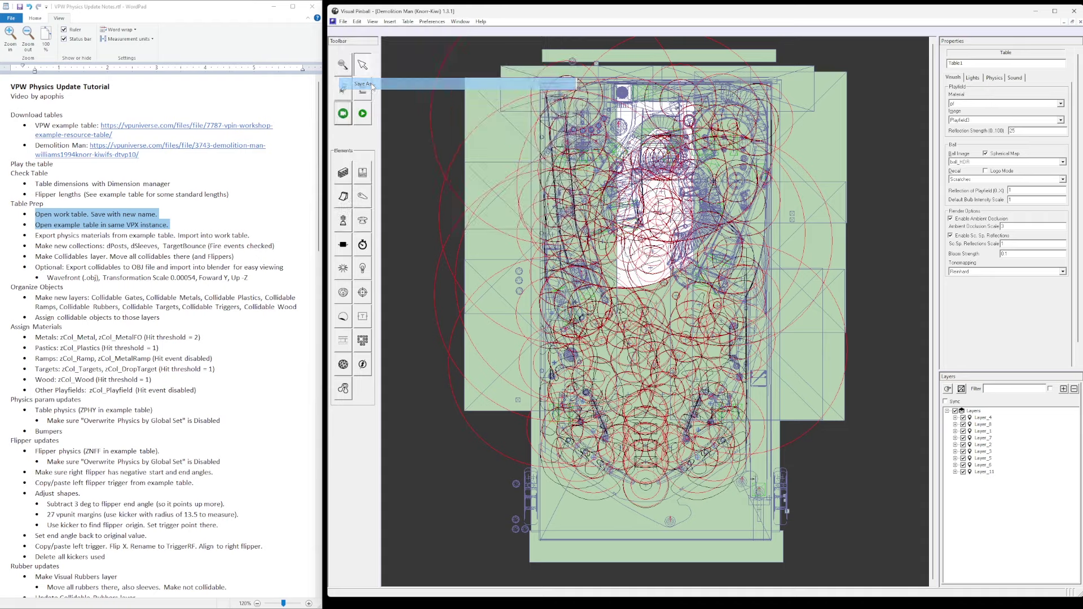
click(463, 392)
text(_update.vpx)
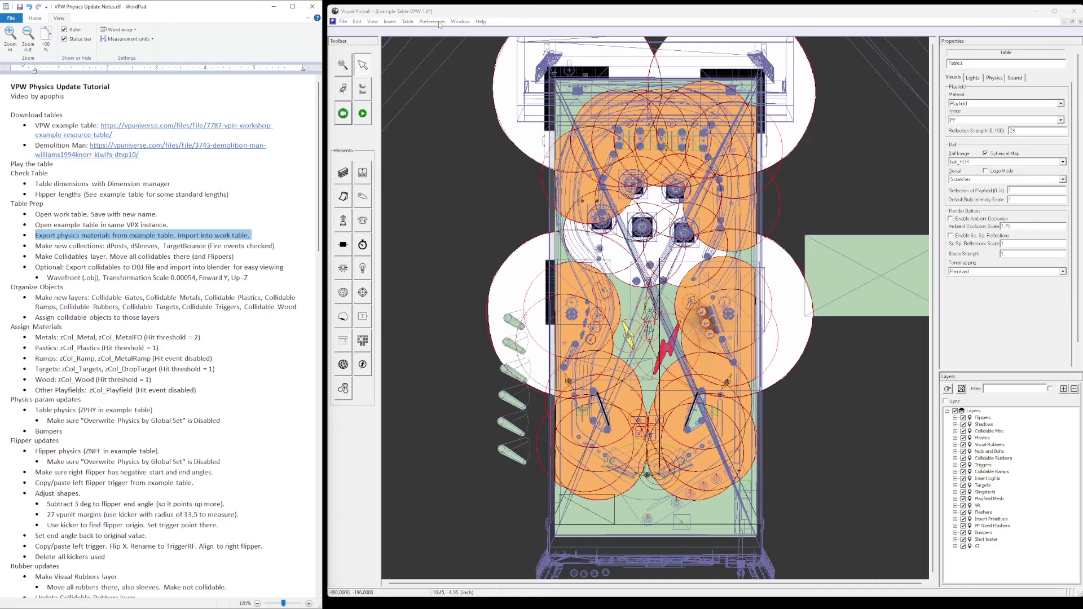
Export the example table's physics materials from zCol_DropTarget through zCol_Wood to PhysicsMaterials.mat in the Demolition Man folder
click(439, 23)
mouse_move(407, 21)
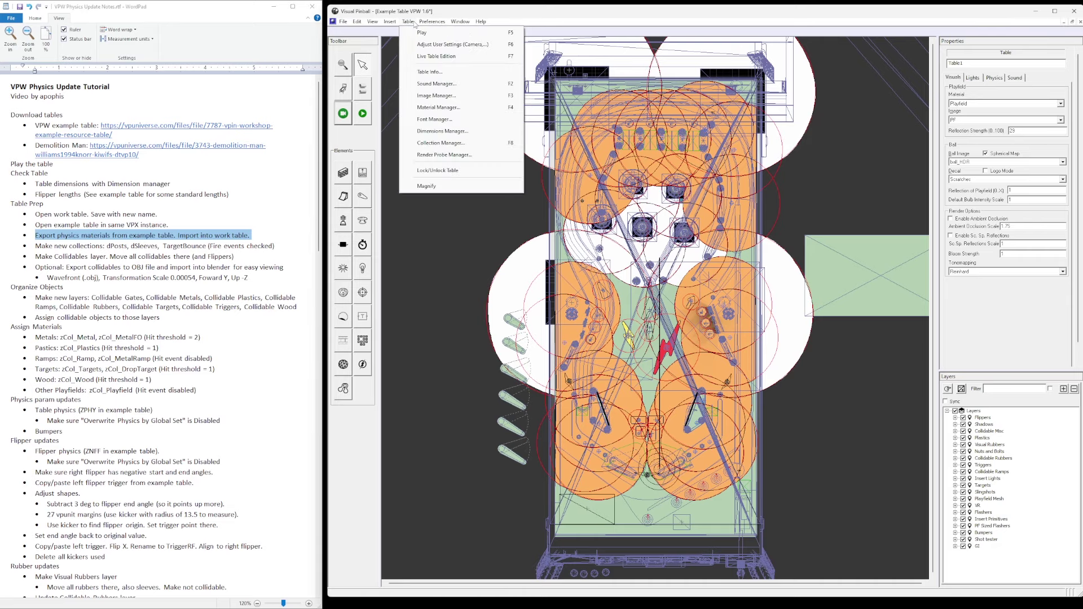
click(443, 108)
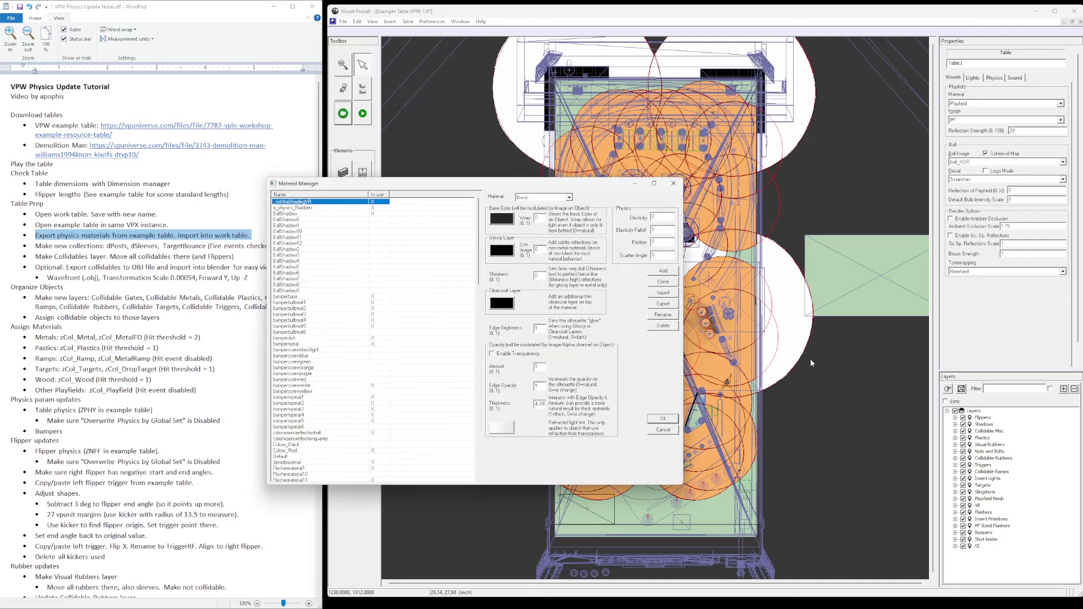
scroll(482, 266, down, 15)
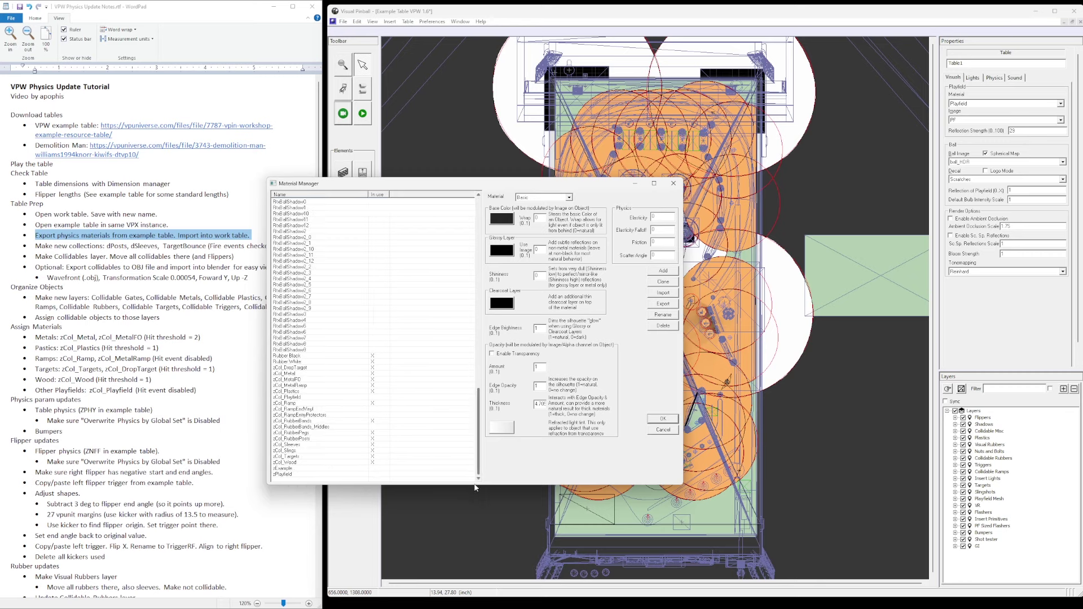
click(290, 367)
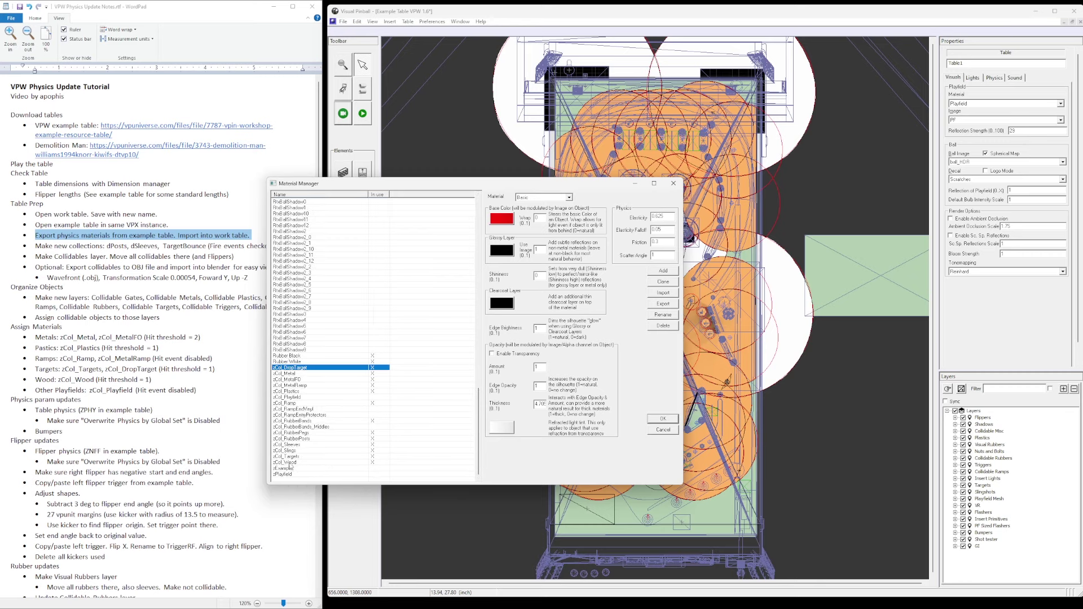
shift+click(291, 463)
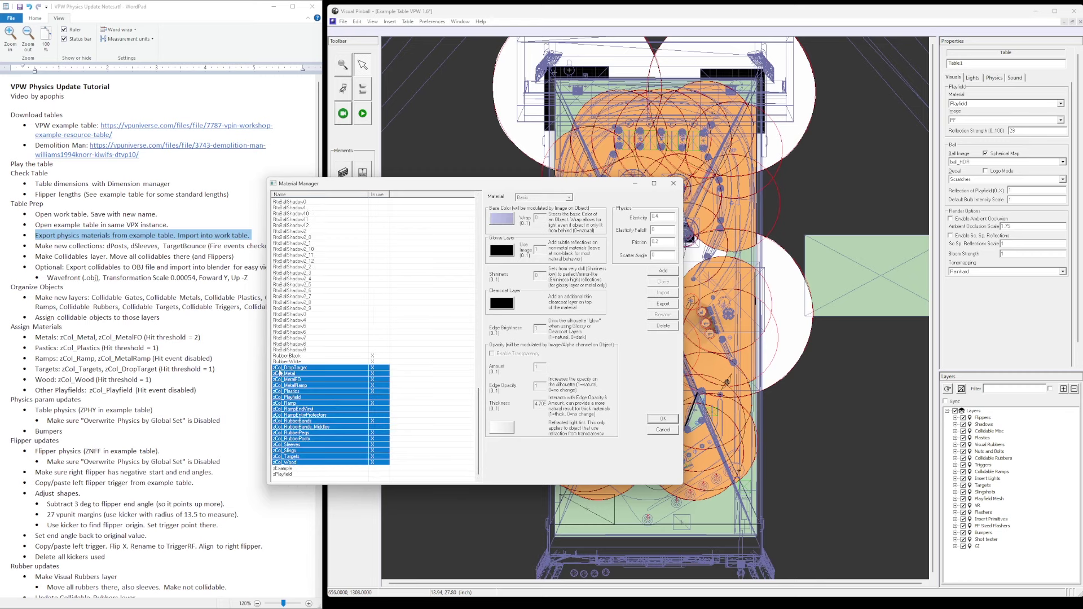
click(664, 306)
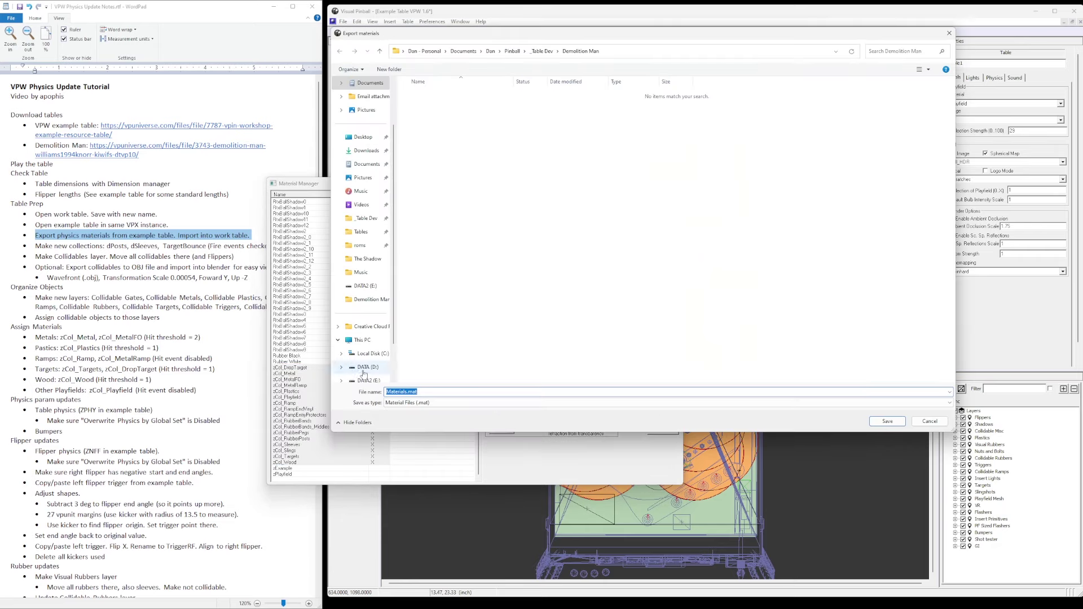
text(Physics)
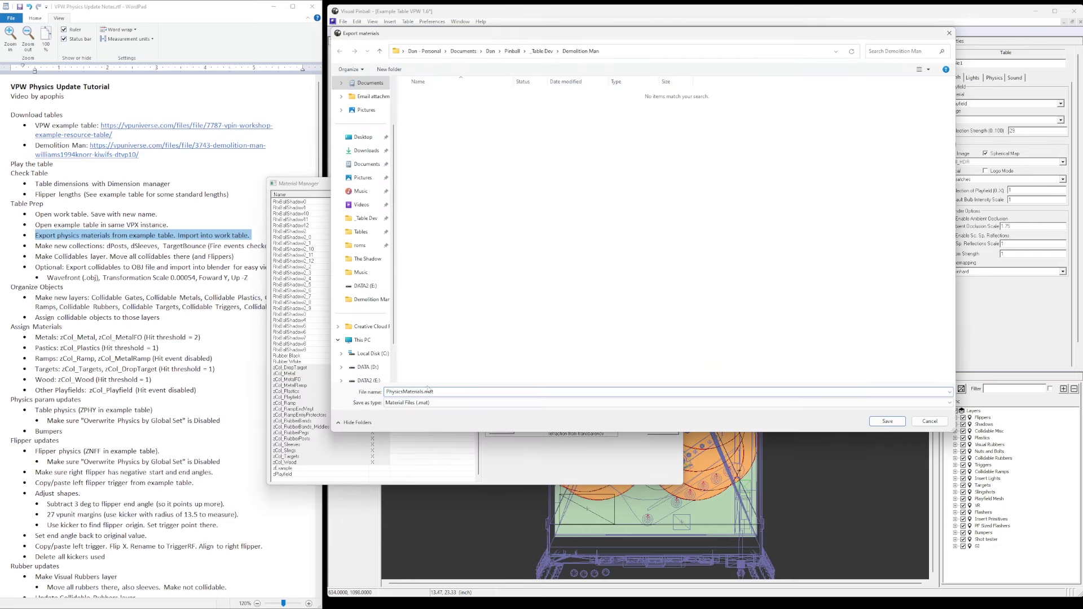
click(887, 421)
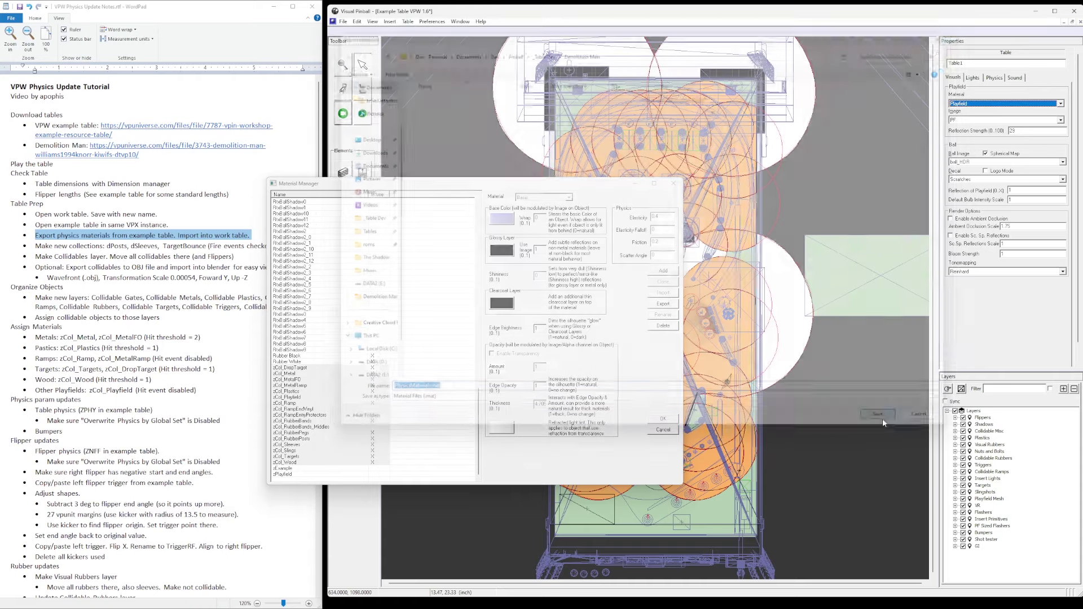
click(673, 183)
Switch to the Demolition Man update table, import the exported physics materials file and check the added zCol_ materials
click(460, 22)
click(491, 73)
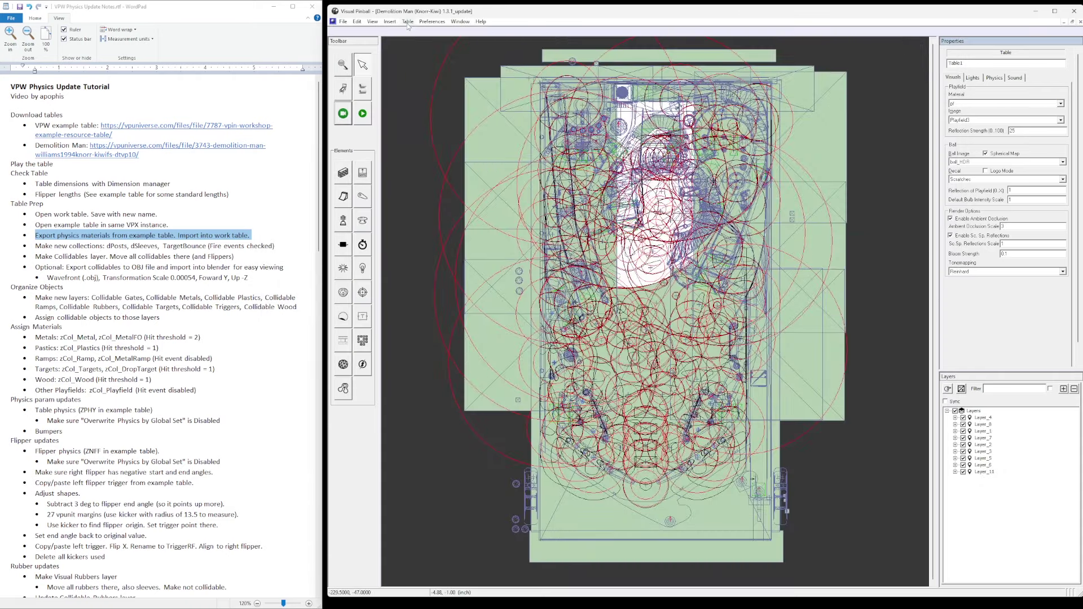
click(408, 21)
click(439, 112)
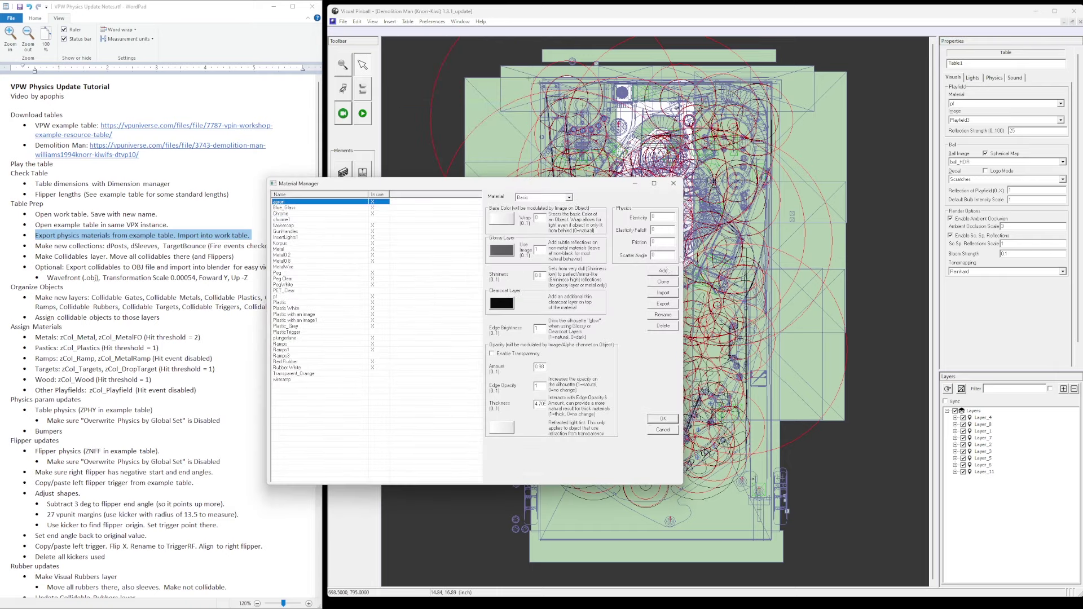
click(657, 294)
double_click(424, 96)
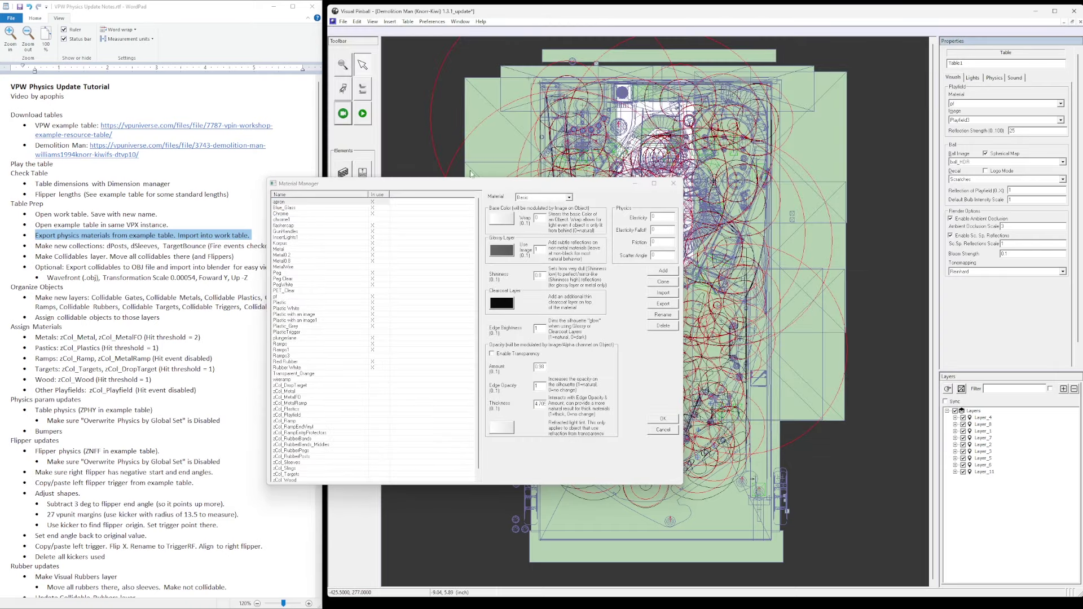
click(286, 386)
shift+click(291, 474)
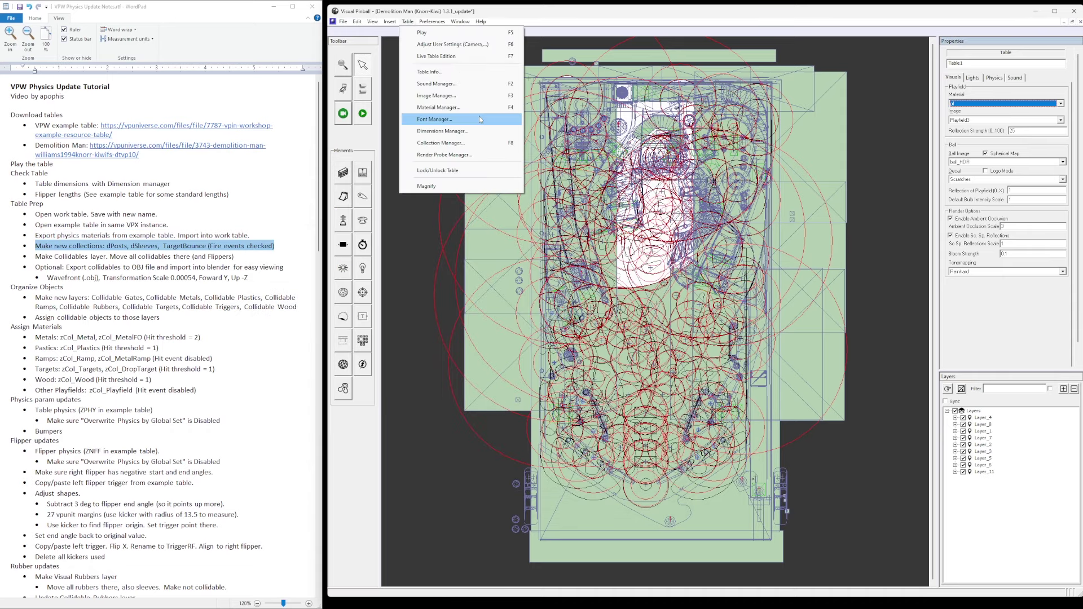
Create a new collection named dPosts with fire events enabled
click(443, 143)
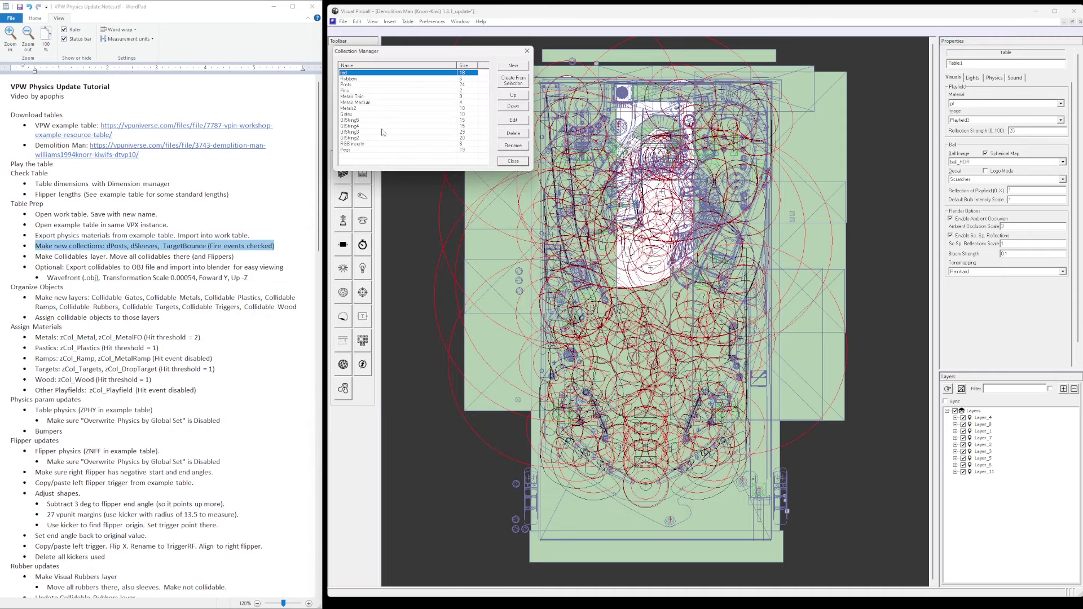
click(512, 67)
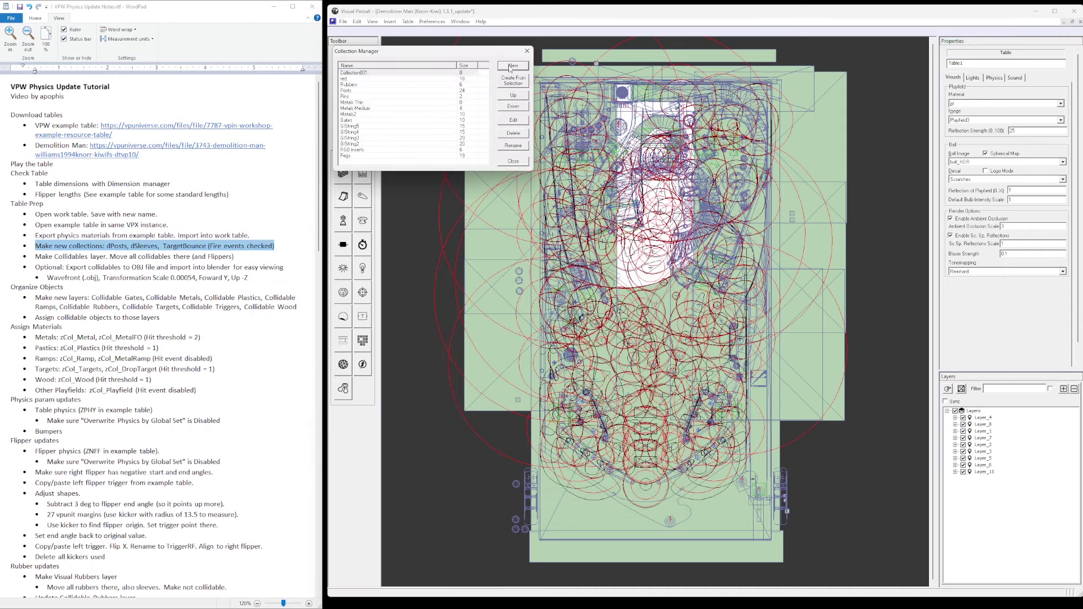
double_click(367, 73)
text(dPosts)
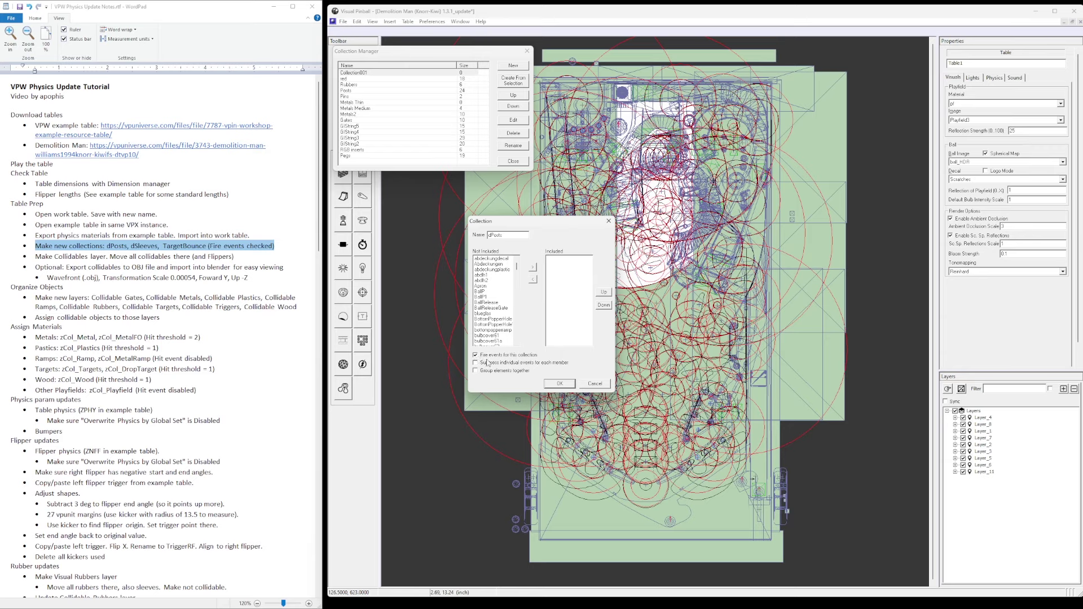
click(558, 384)
Create a new collection named dSleeves with fire events enabled
click(506, 69)
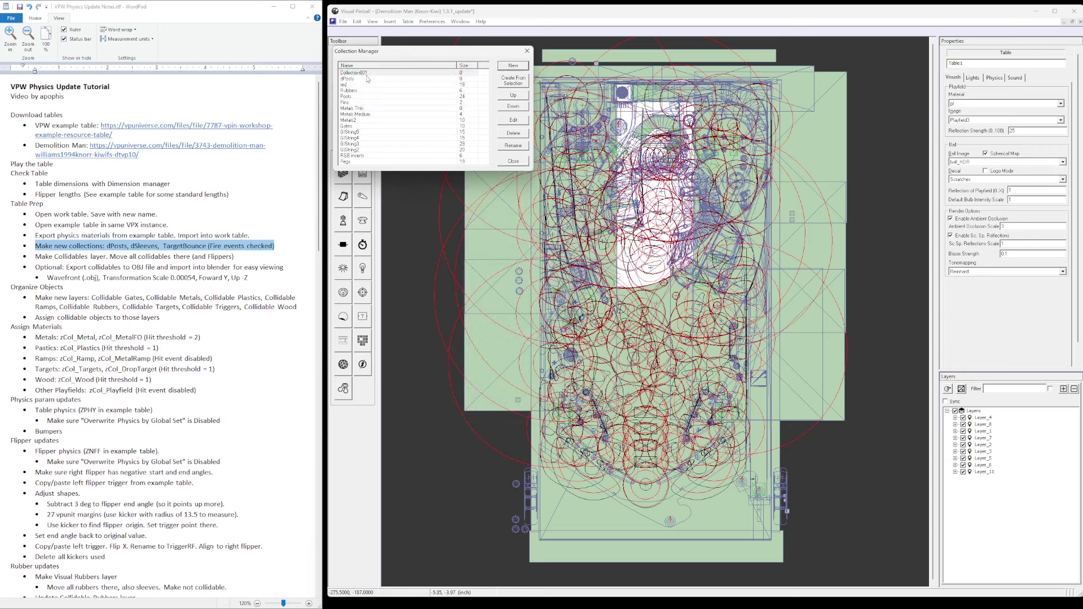
text(dSleeves)
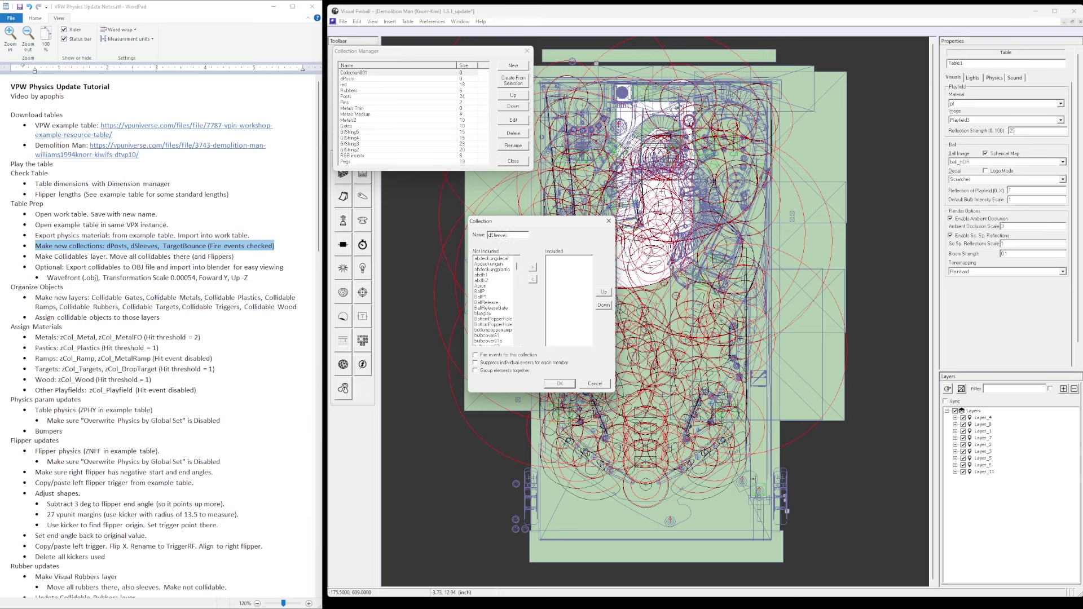
click(508, 355)
click(558, 384)
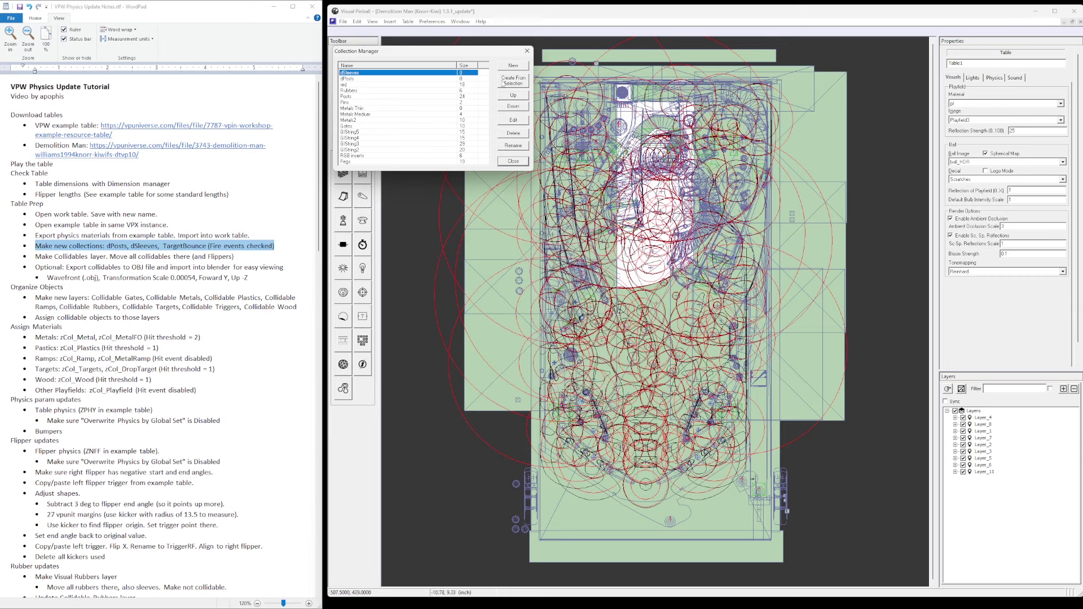
Create a new collection named TargetBounce with fire events enabled and finish editing the collections
click(512, 66)
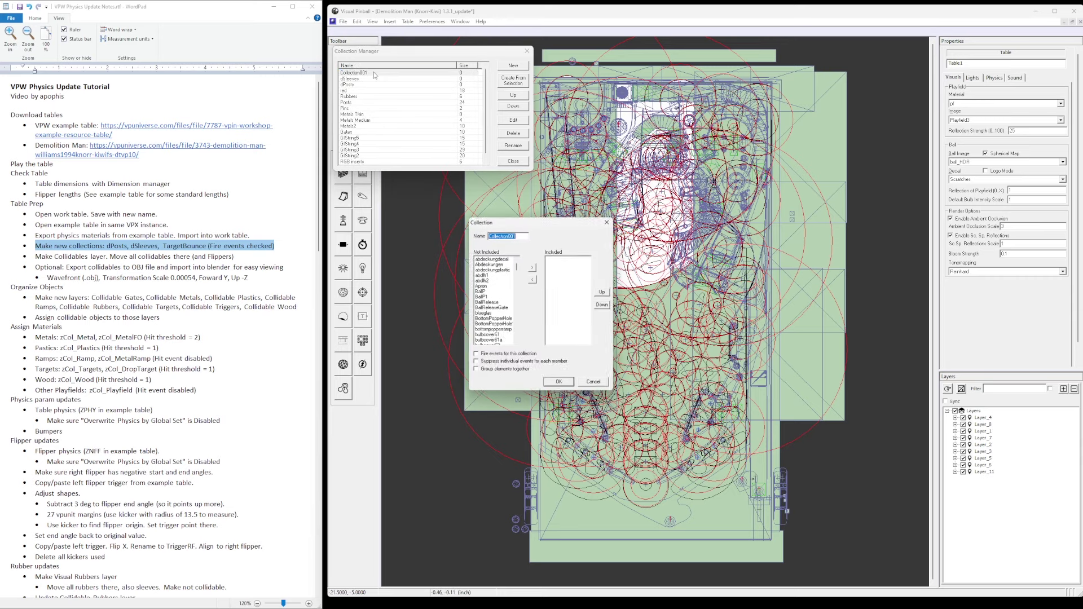
text(TargetBounce)
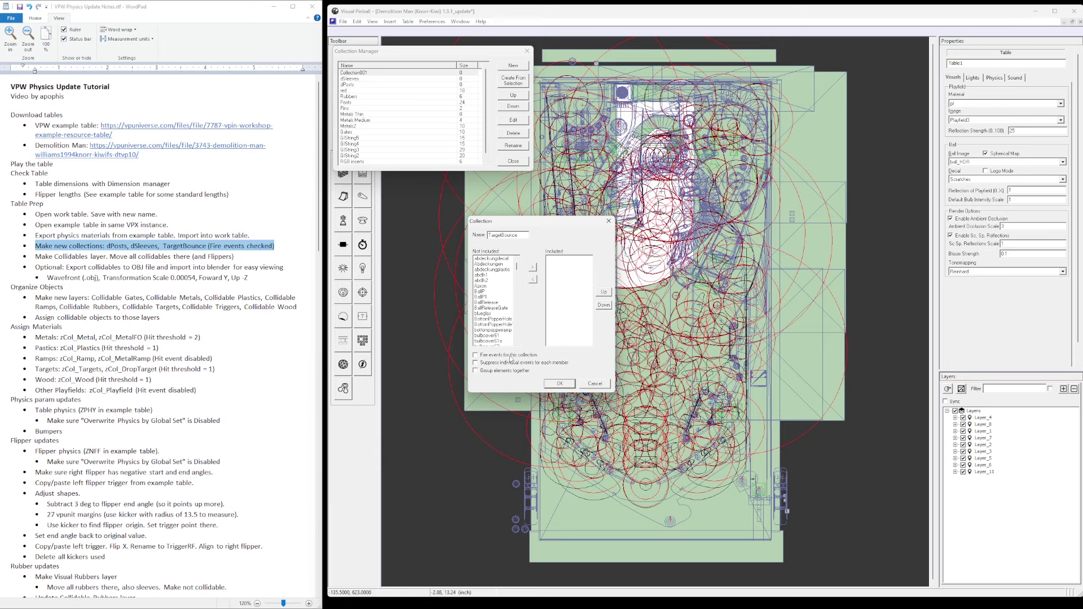
click(559, 383)
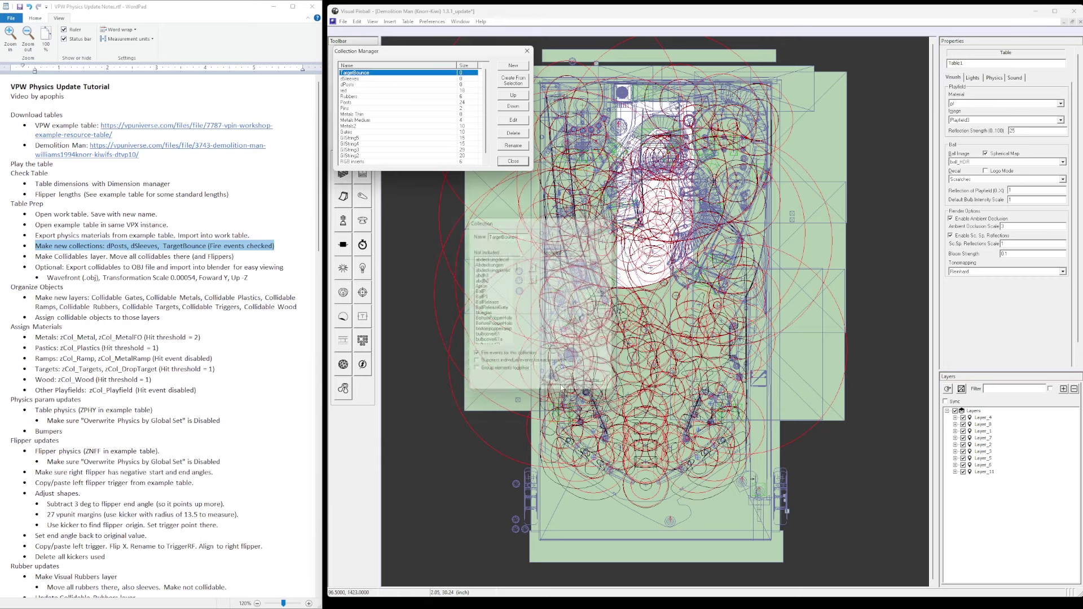
click(512, 161)
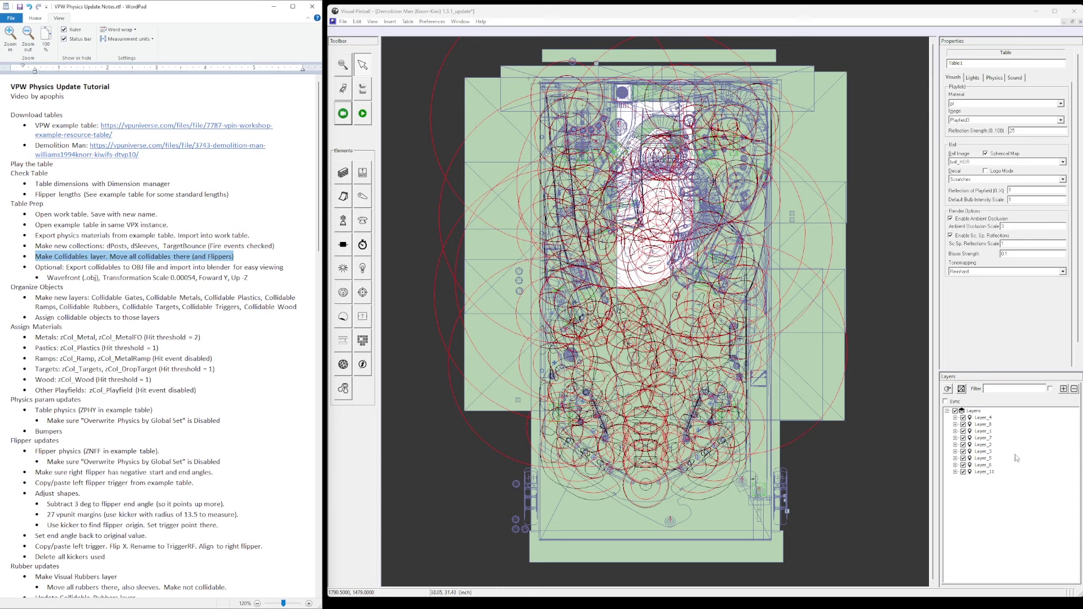
Add a new layer to the table and name it Collidables
click(1063, 390)
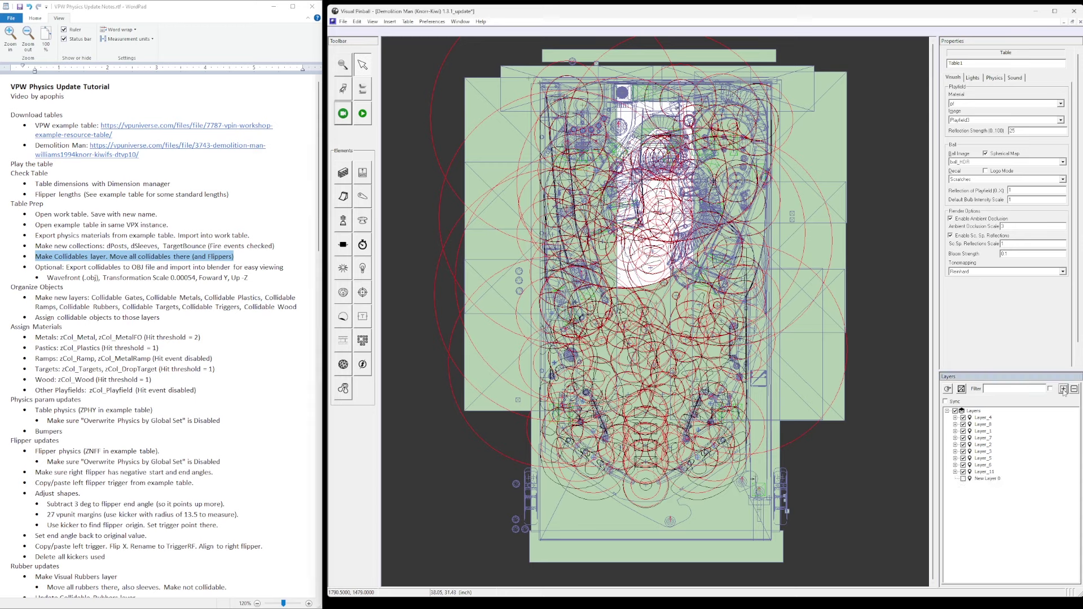
click(991, 479)
click(991, 479)
text(Collidables)
key(Return)
Open the table's element selection list and reposition and widen its window so the collidable column shows beside the notes
click(357, 21)
click(358, 21)
click(357, 21)
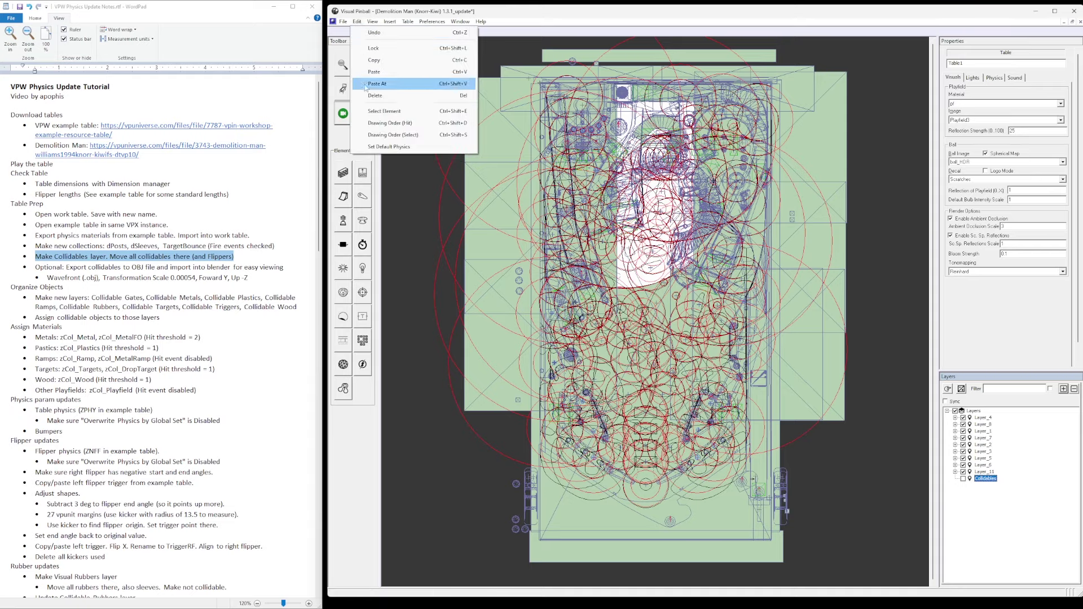
click(370, 112)
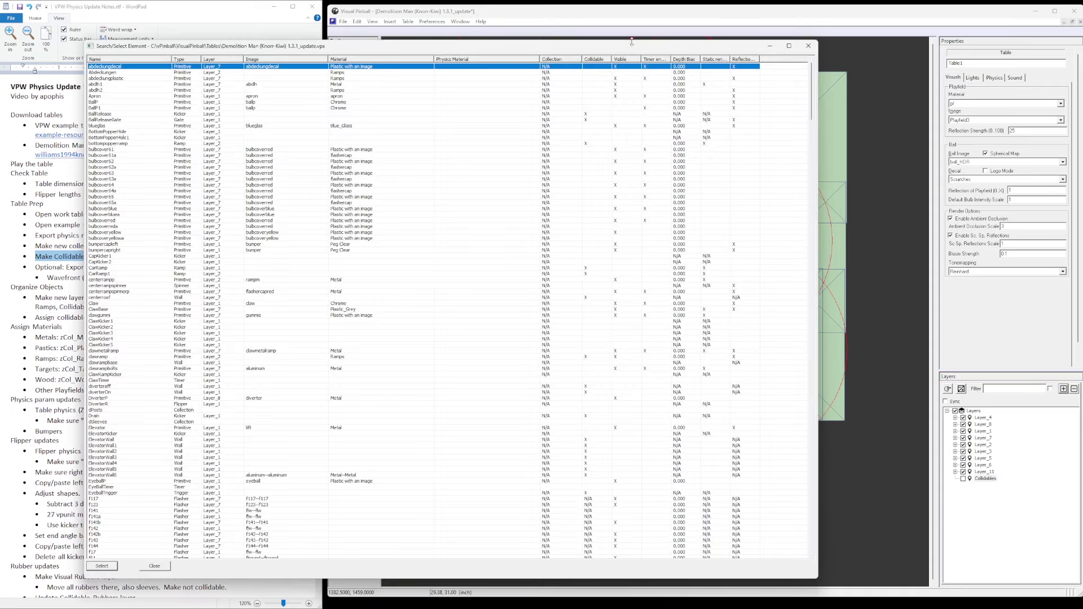
drag(86, 42, 259, 62)
drag(370, 71, 432, 52)
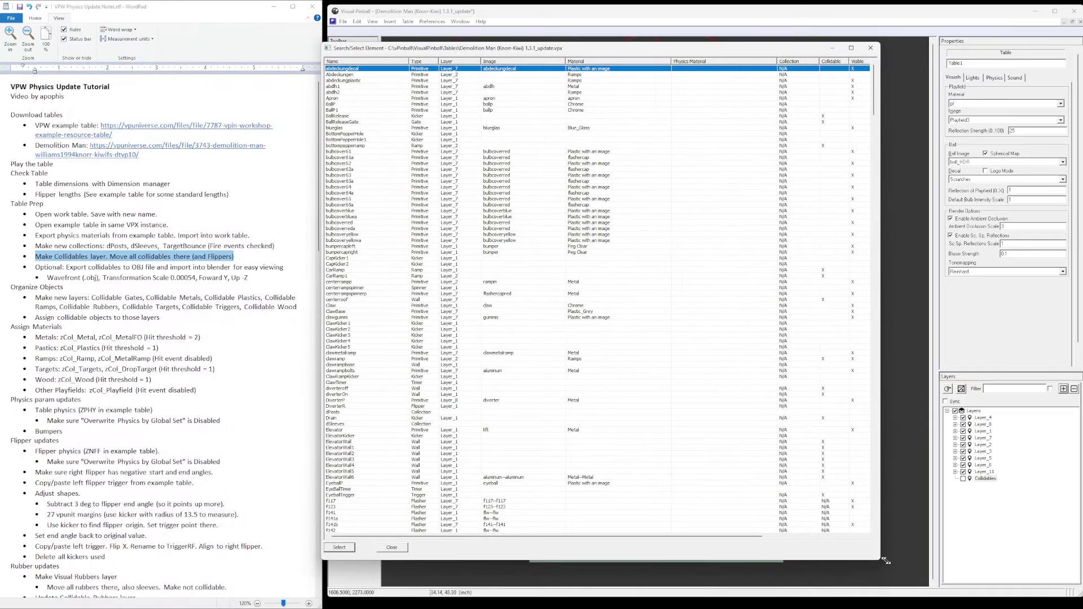
drag(881, 560, 937, 563)
Sort the element list by type and by collidable state so collidable elements are grouped by type
click(417, 61)
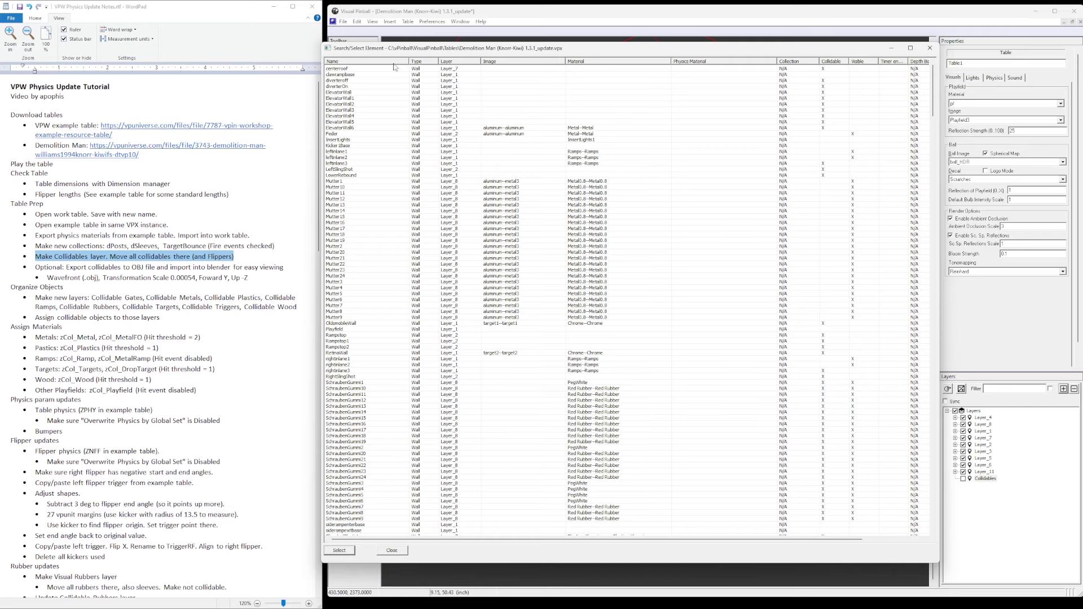
click(398, 63)
click(377, 63)
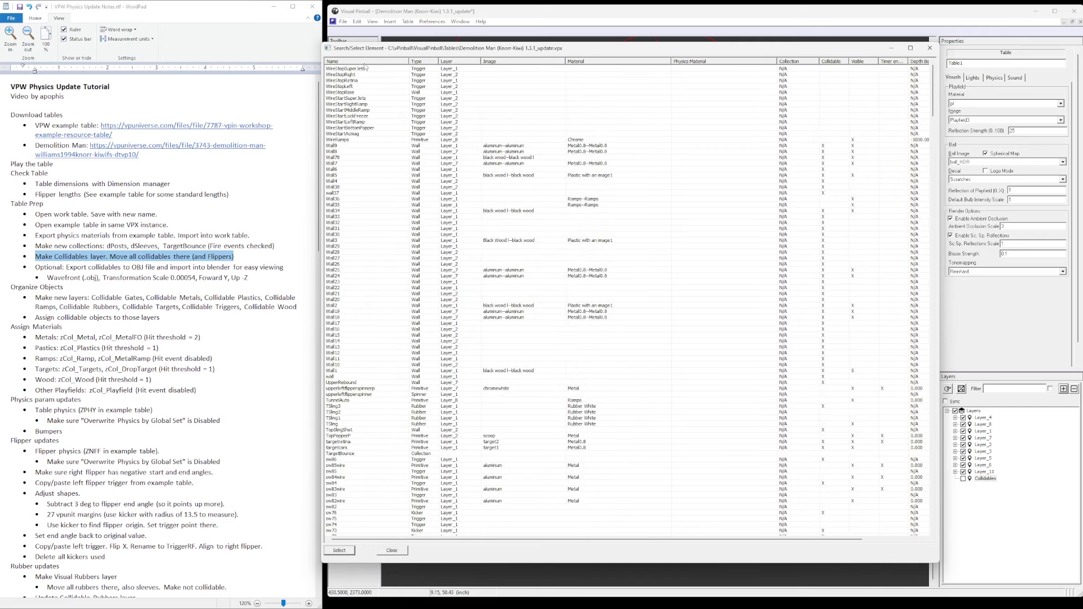
click(348, 62)
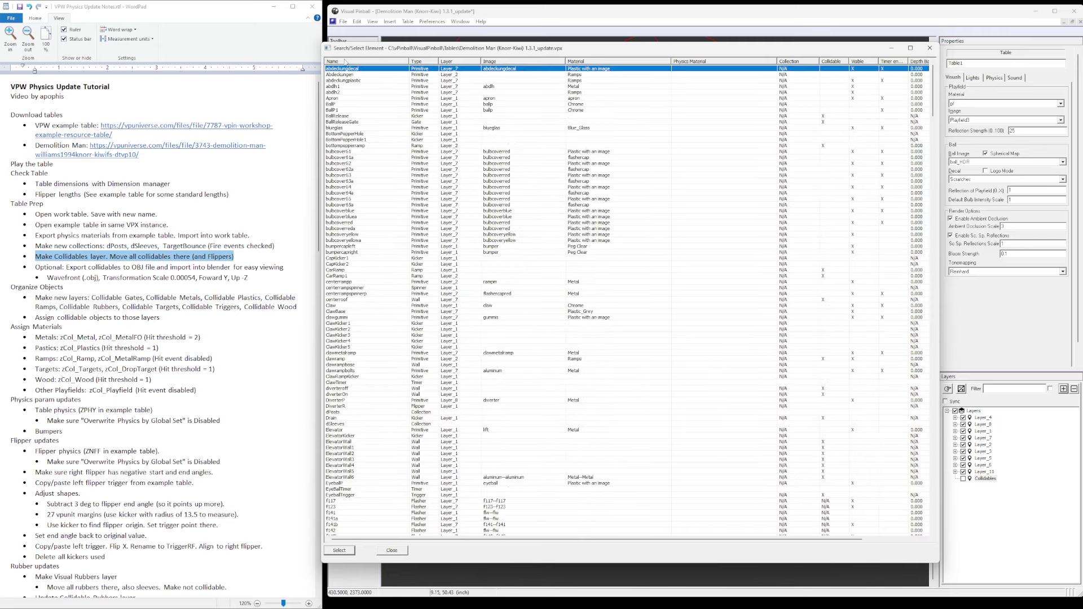
click(416, 63)
click(424, 63)
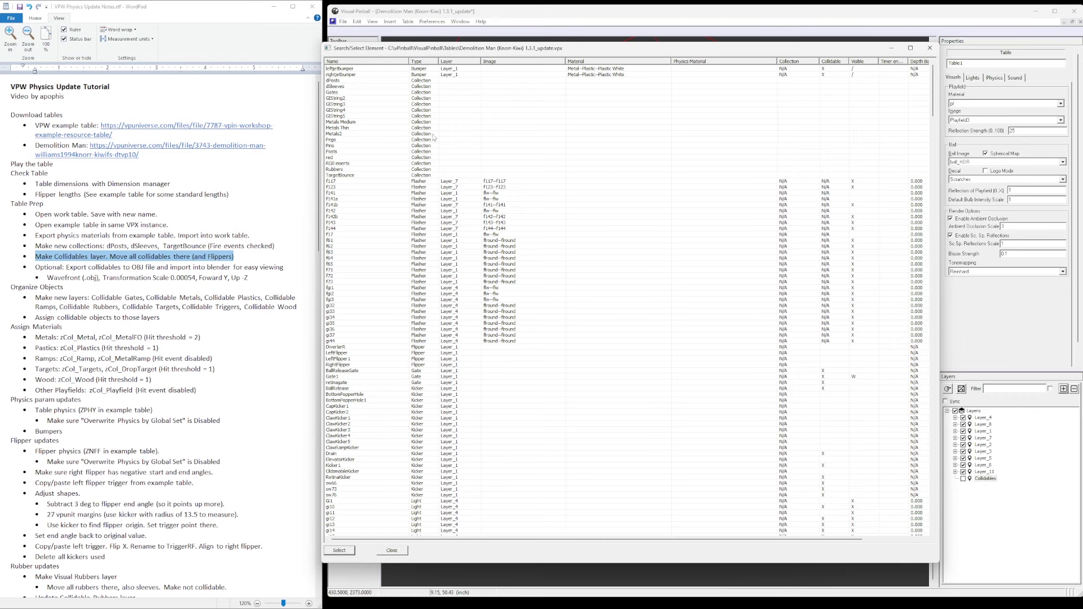
click(421, 62)
click(420, 62)
click(839, 62)
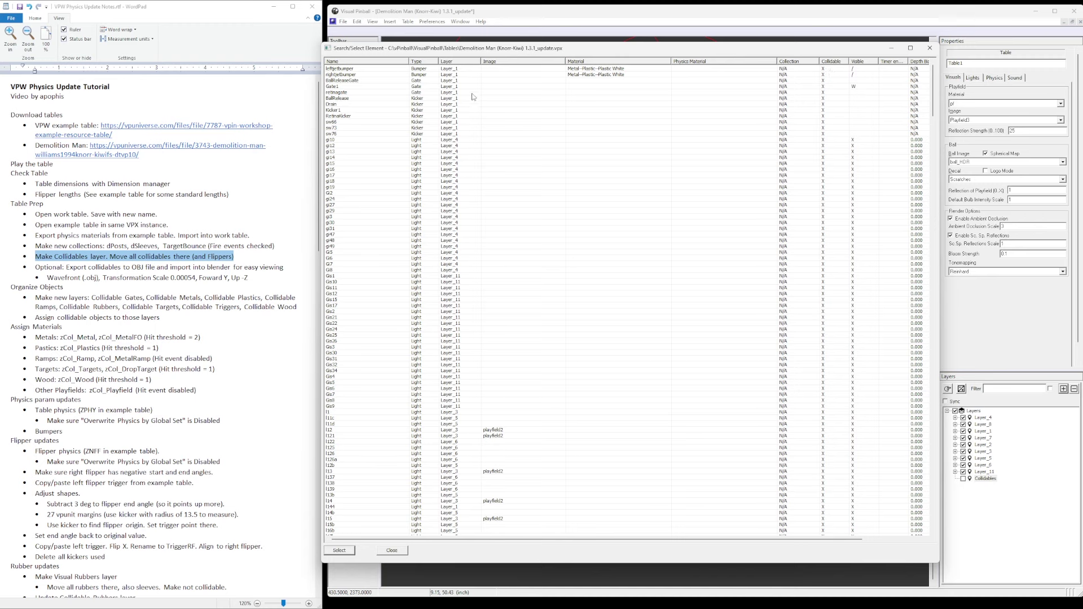
Show only Layer_1 in the table and select all bumpers, gates and kickers in the element list
click(419, 141)
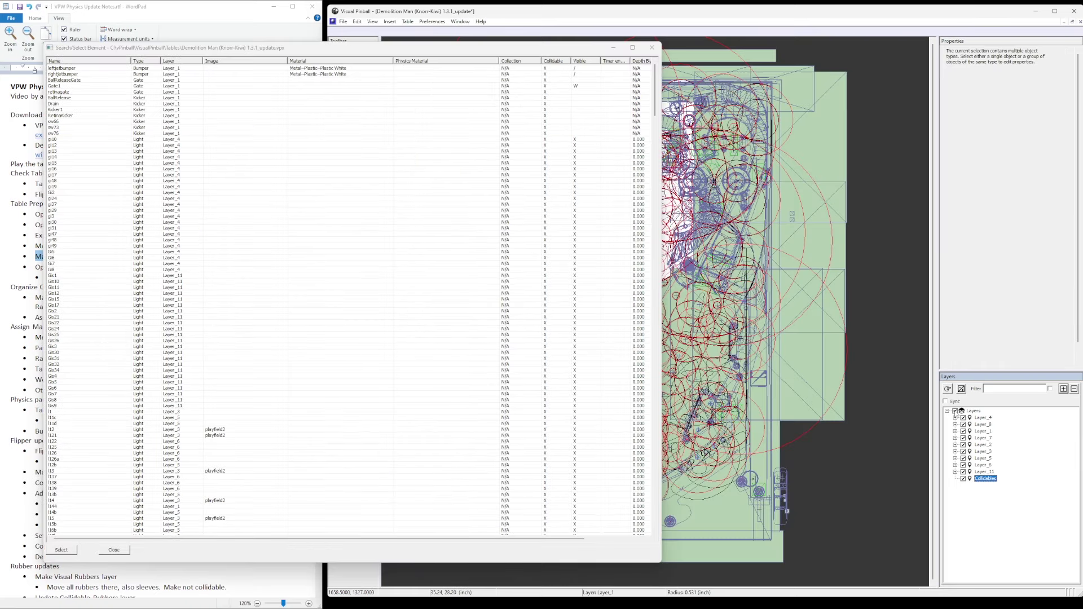
click(955, 412)
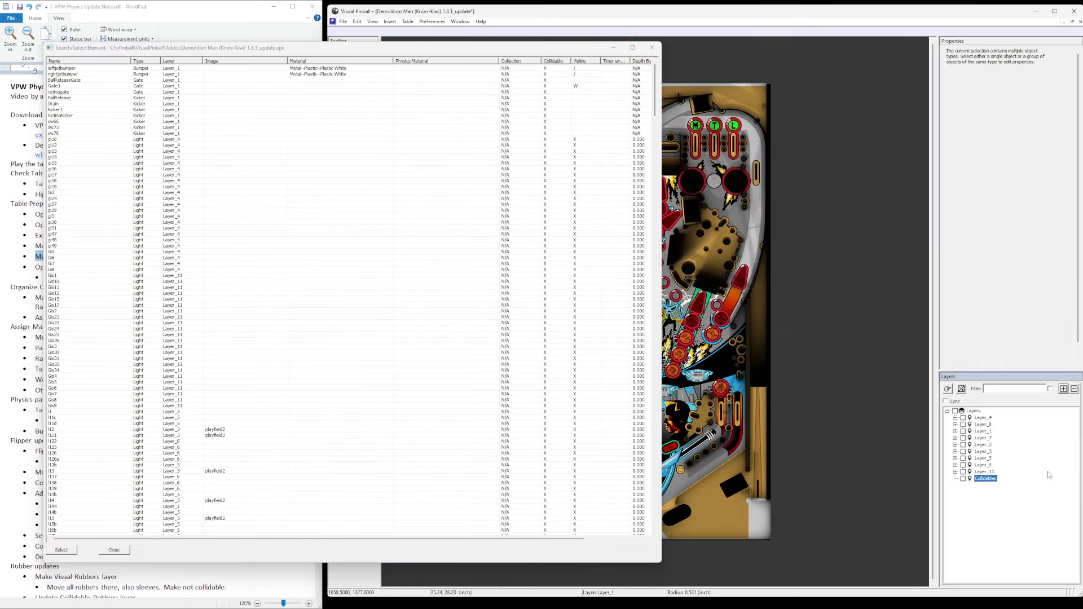
click(64, 69)
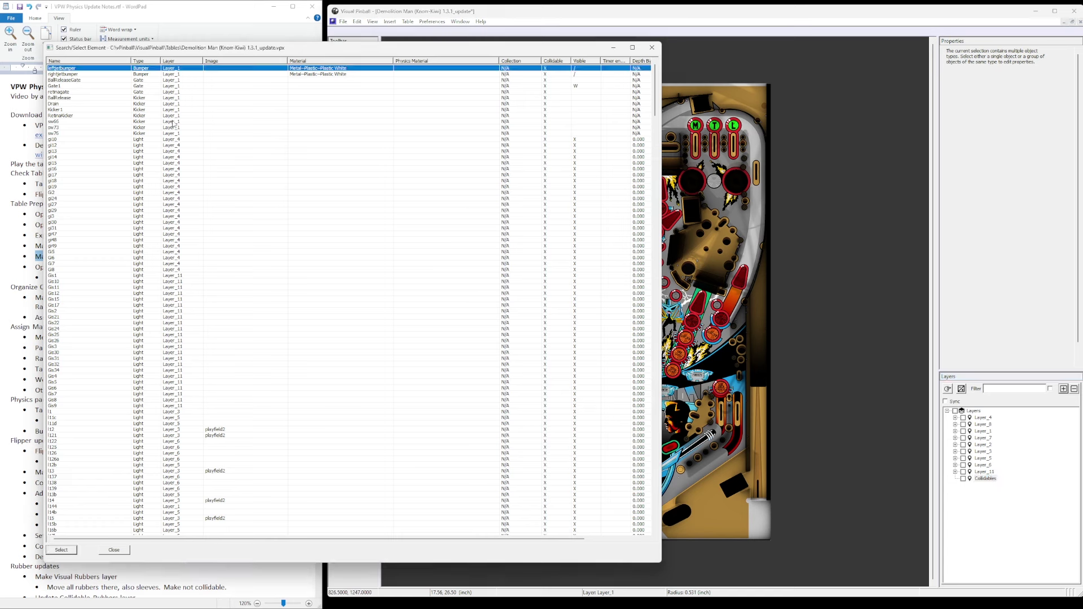
shift+click(138, 134)
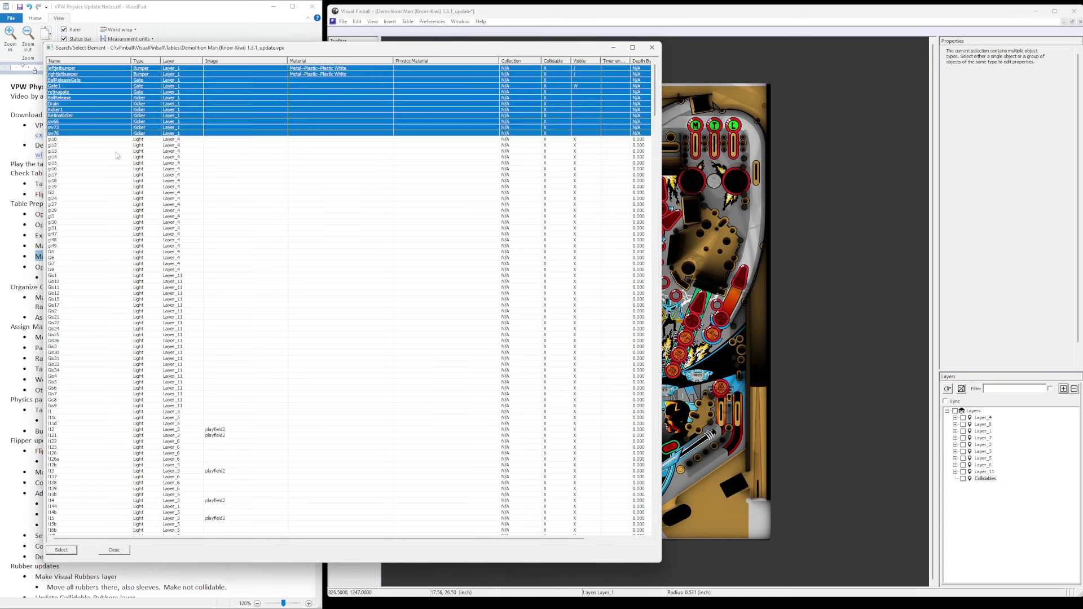
click(63, 551)
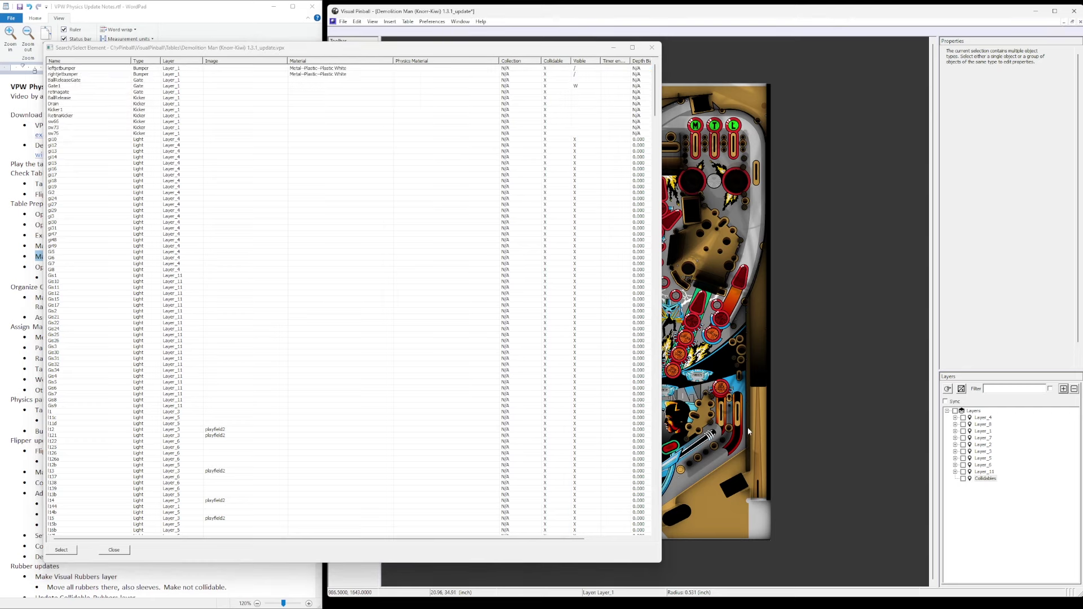
click(963, 432)
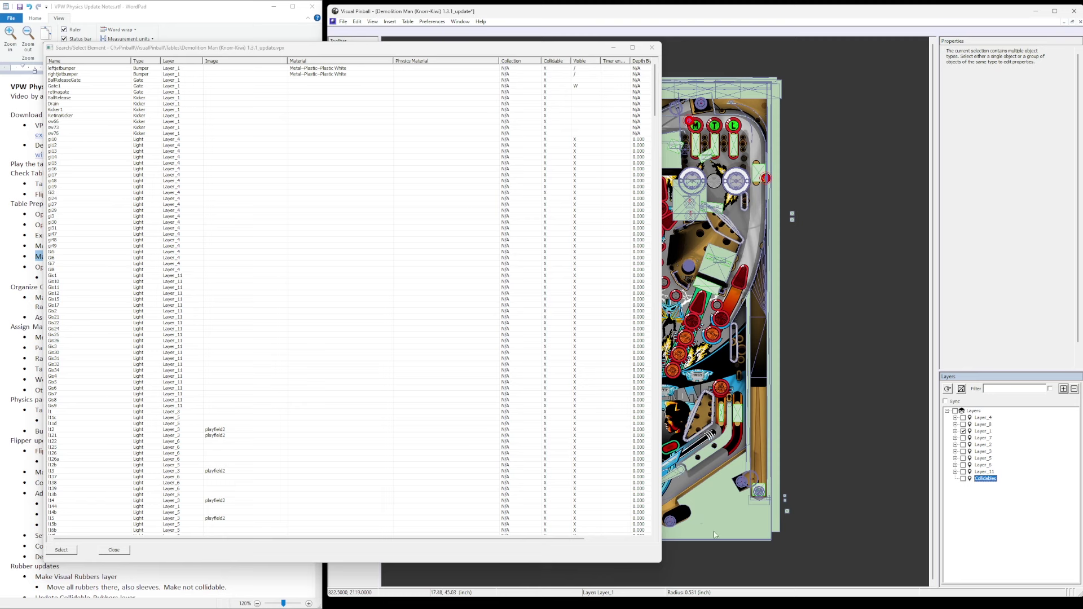
right_click(672, 522)
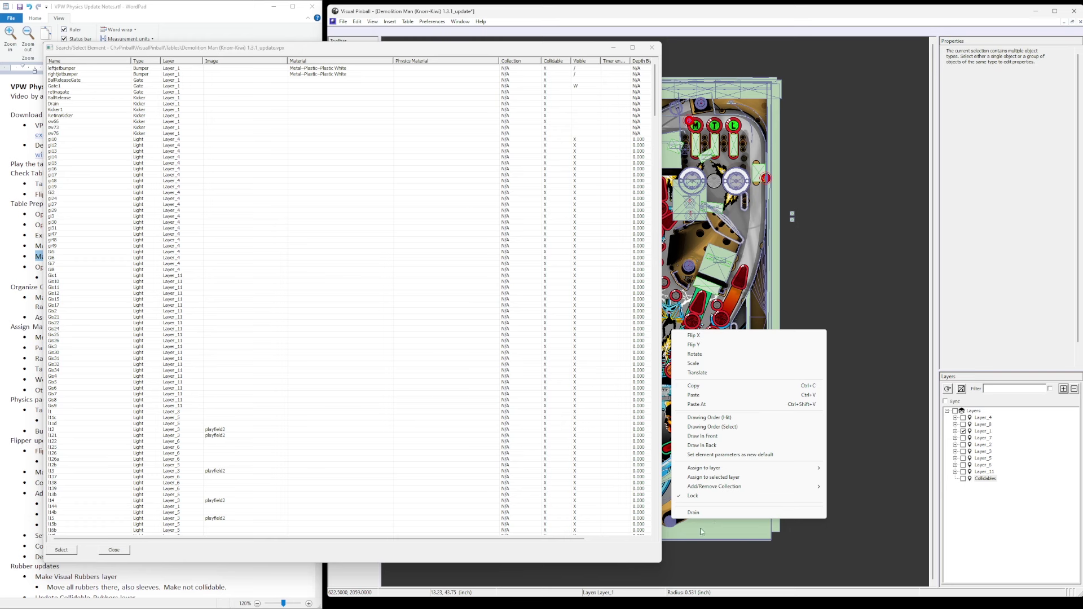
click(697, 548)
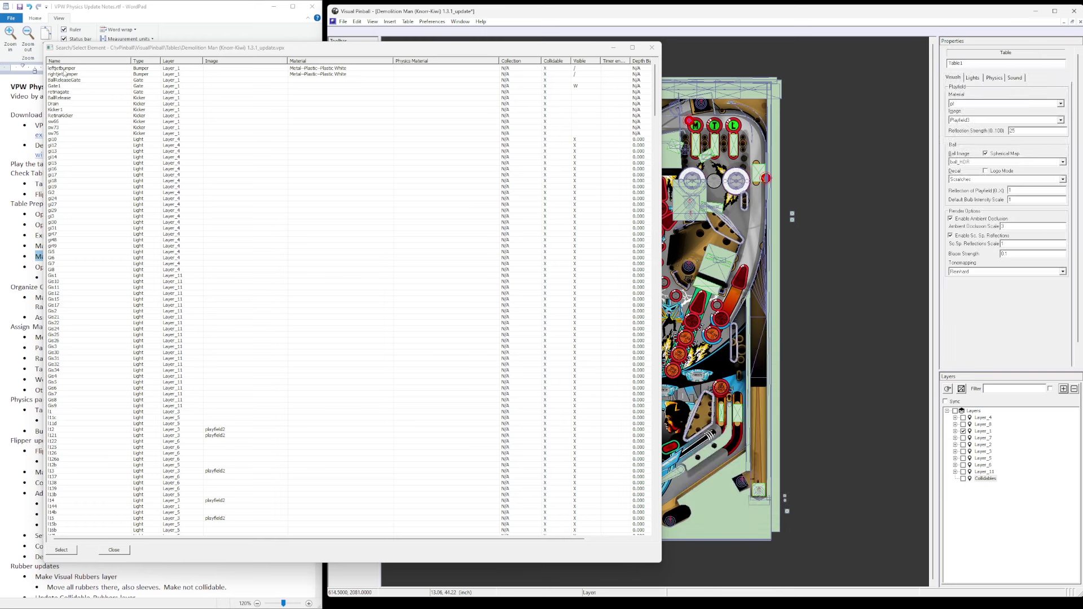
Reselect the listed bumpers, gates and kickers, assign them to the Collidables layer and expand that layer's contents
click(64, 68)
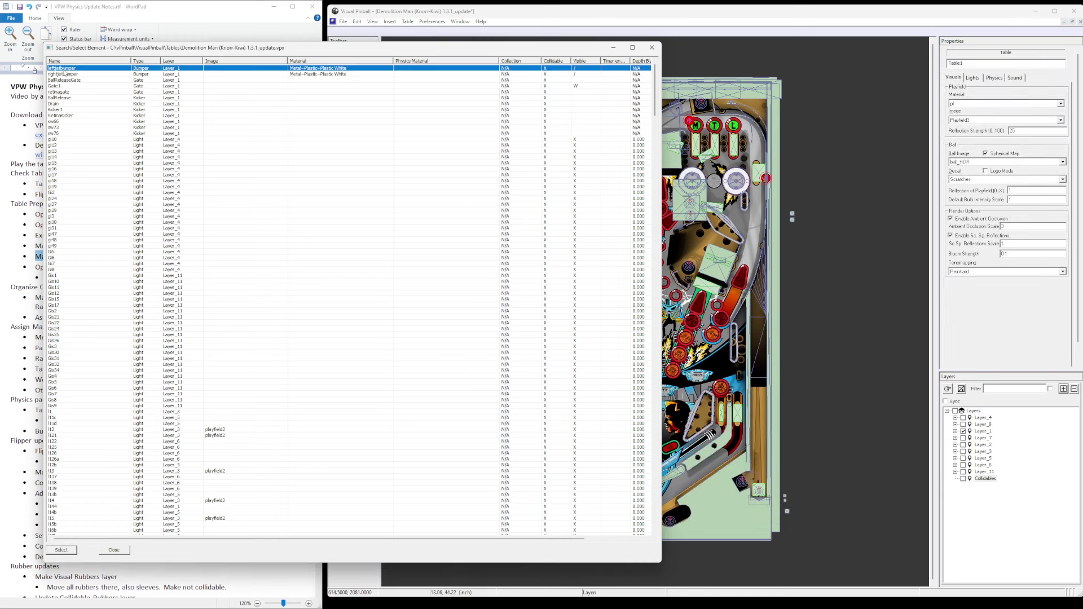
shift+double_click(60, 132)
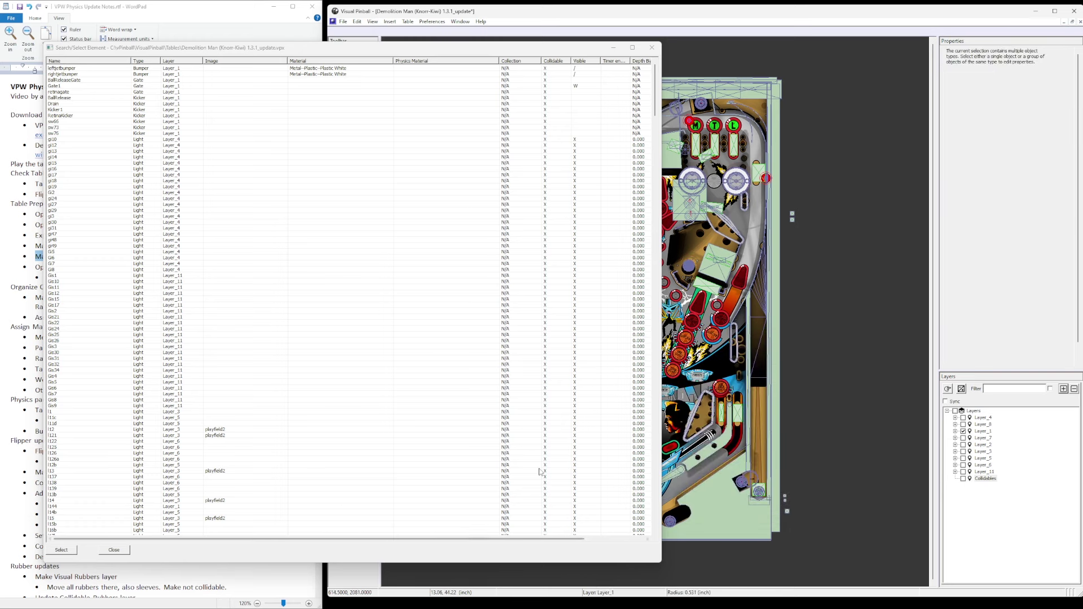
right_click(673, 524)
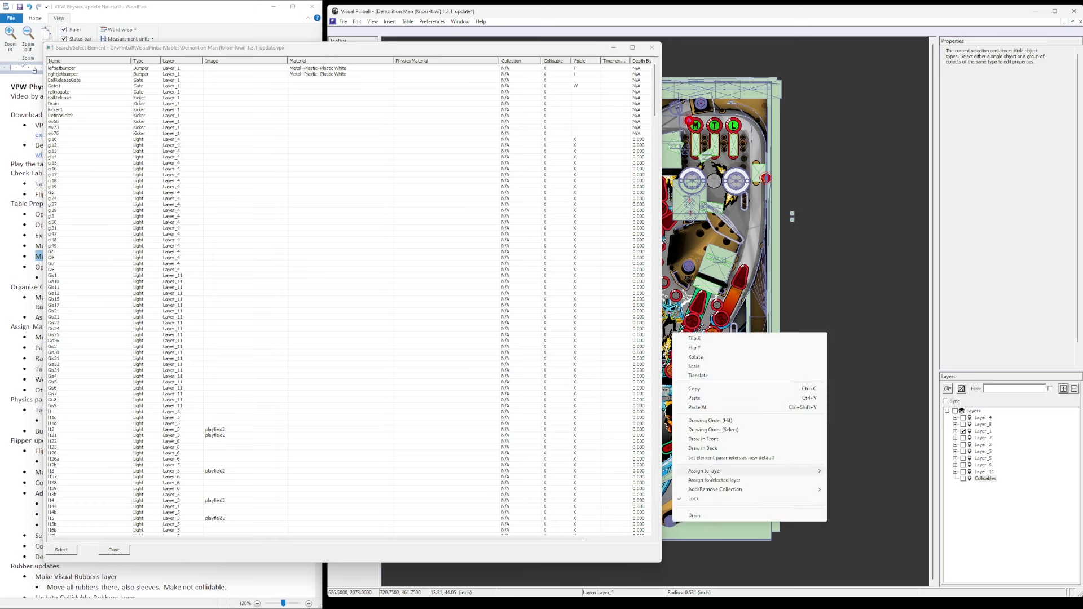
mouse_move(711, 472)
click(846, 542)
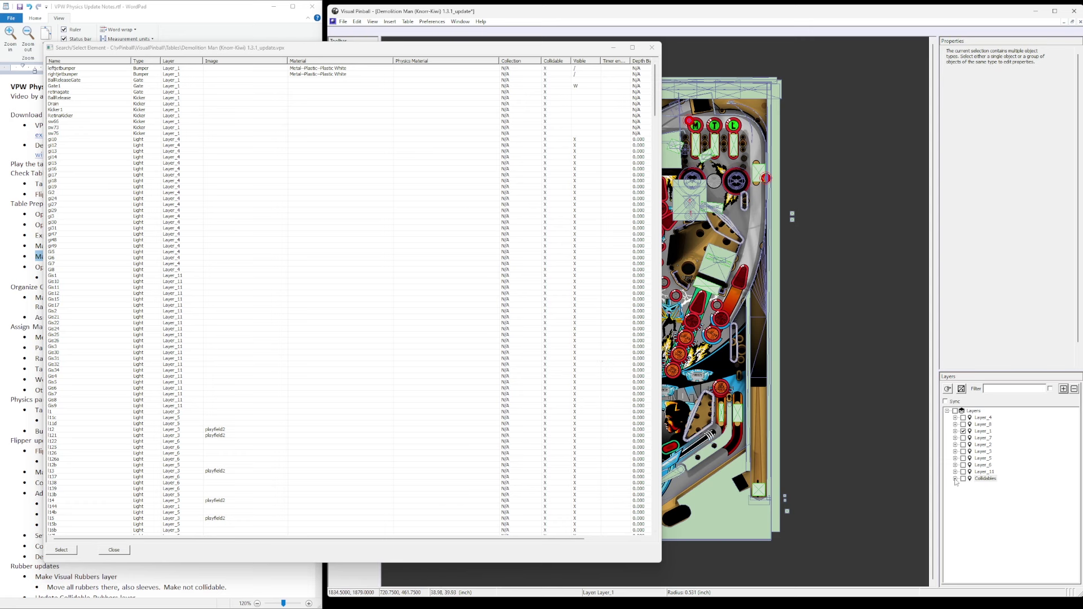
double_click(983, 479)
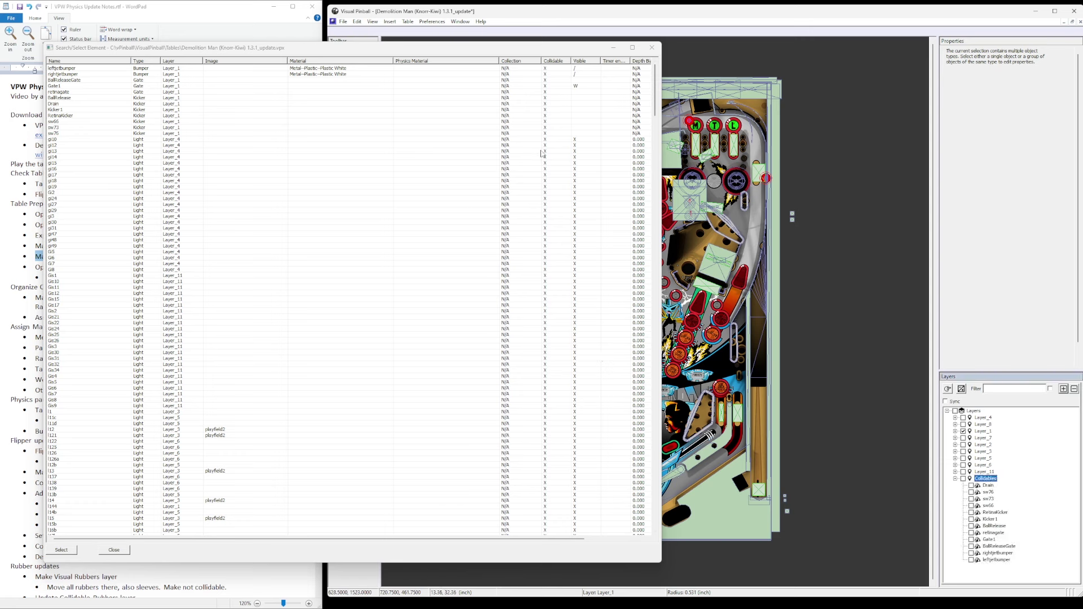
Select the elements from the plunger through the last collidable wall, skipping the lights, and assign them to the Collidables layer
click(141, 142)
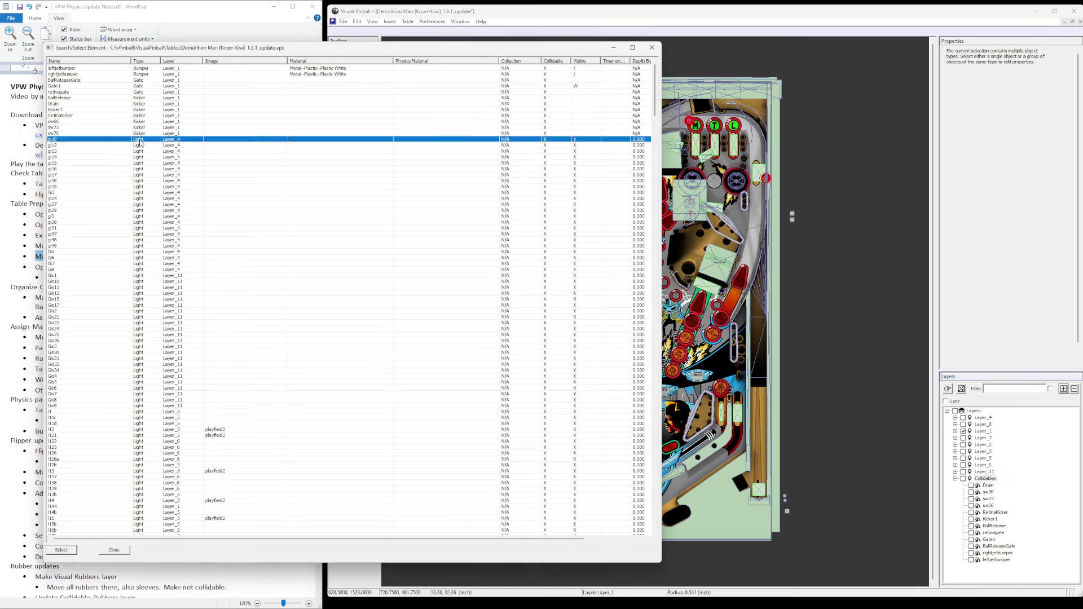
scroll(140, 147, down, 20)
scroll(139, 187, down, 9)
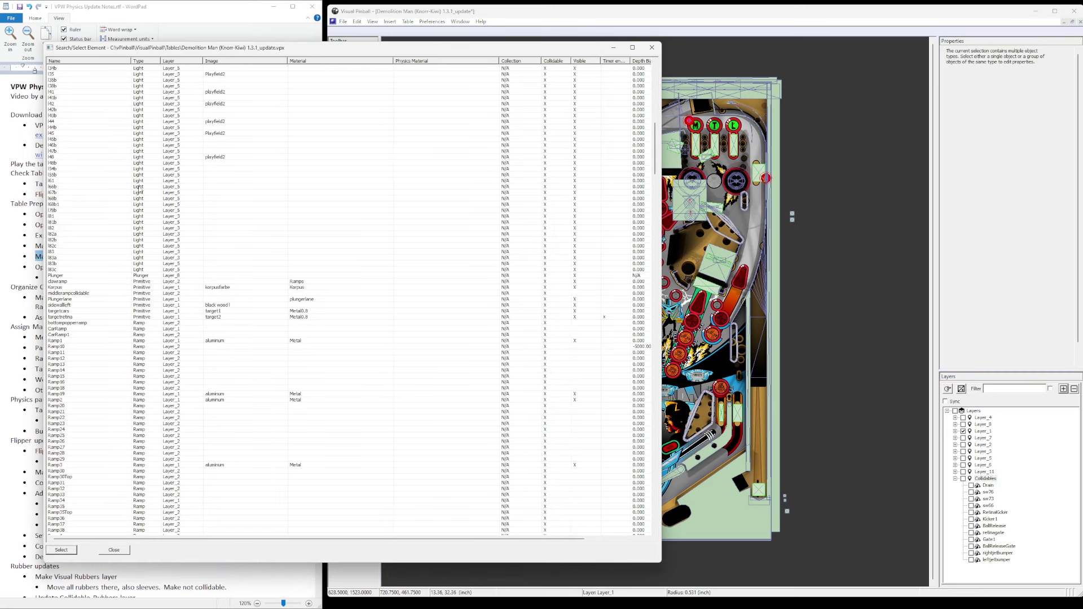
click(143, 276)
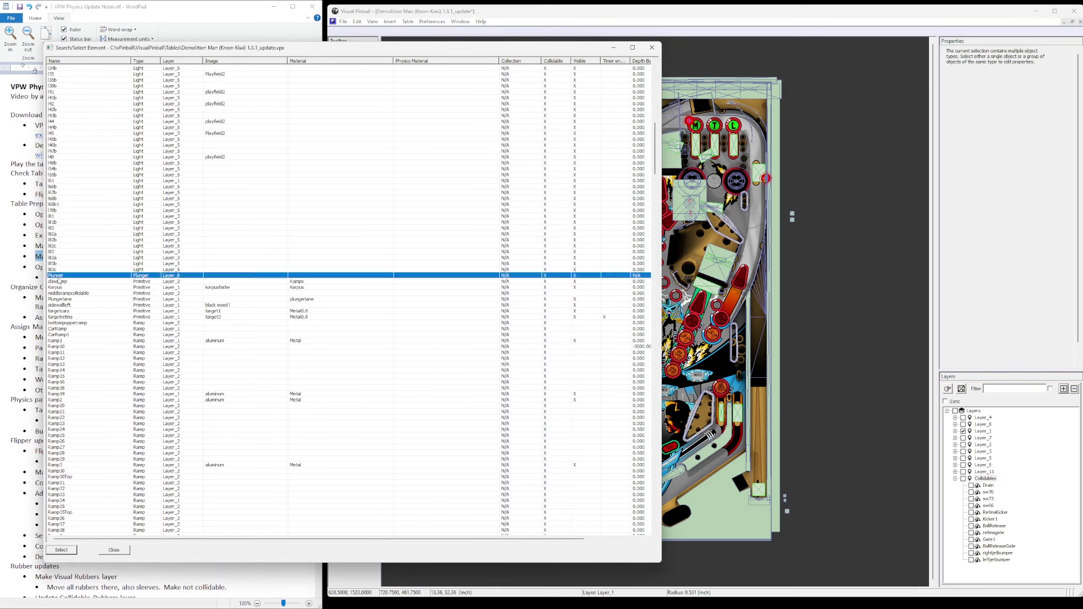
scroll(95, 288, down, 5)
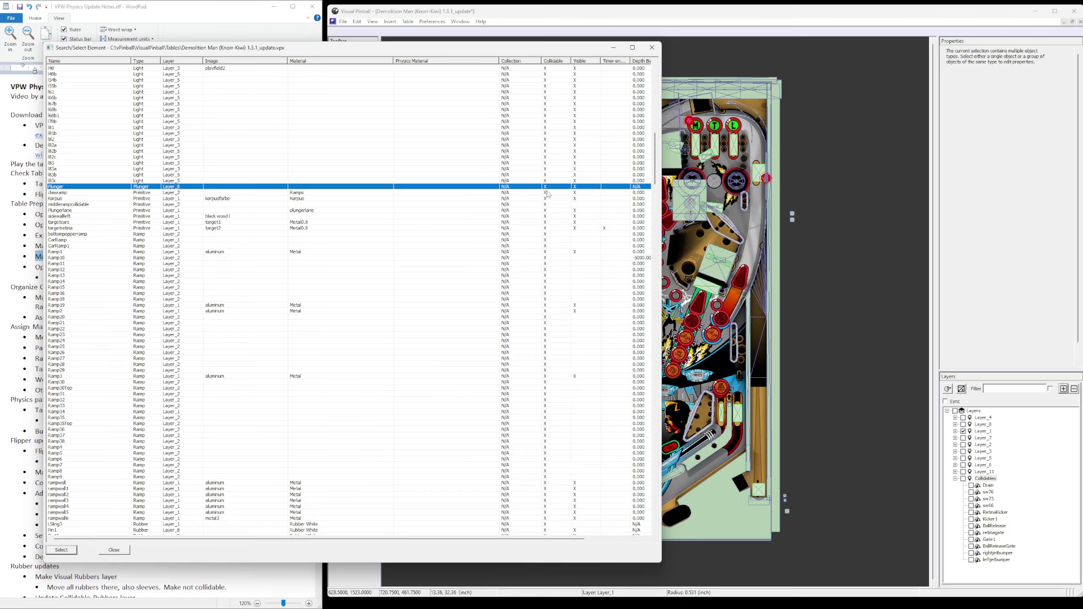
scroll(90, 337, down, 9)
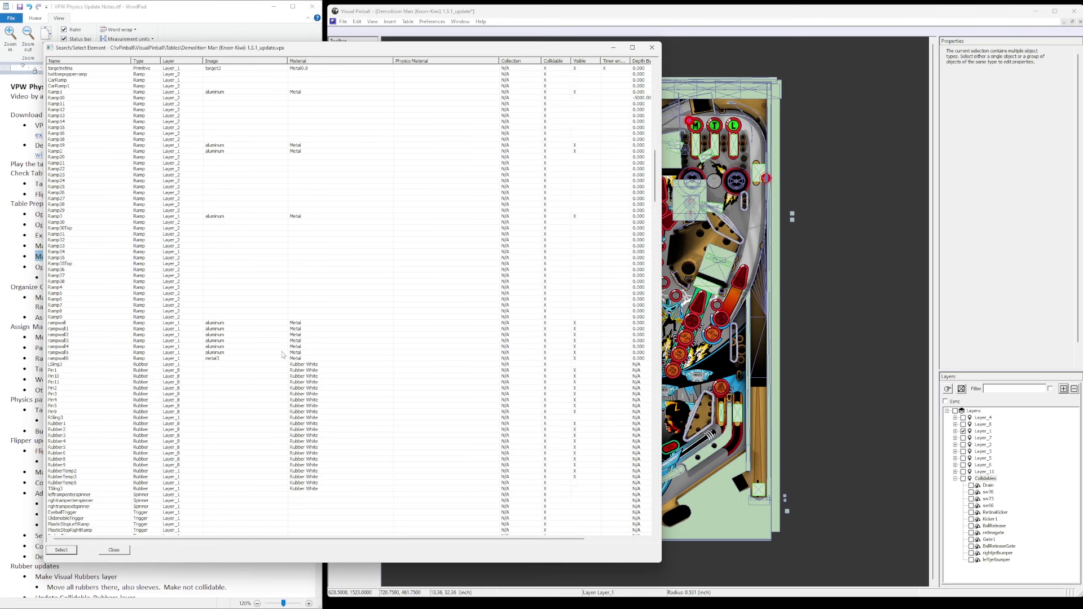
scroll(545, 367, down, 20)
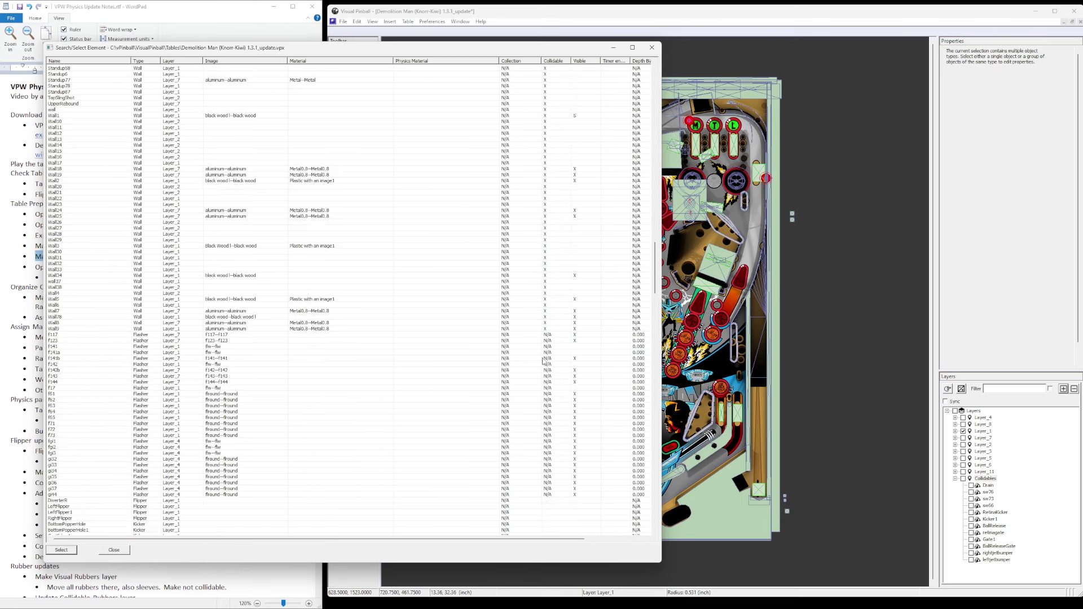
shift+click(546, 329)
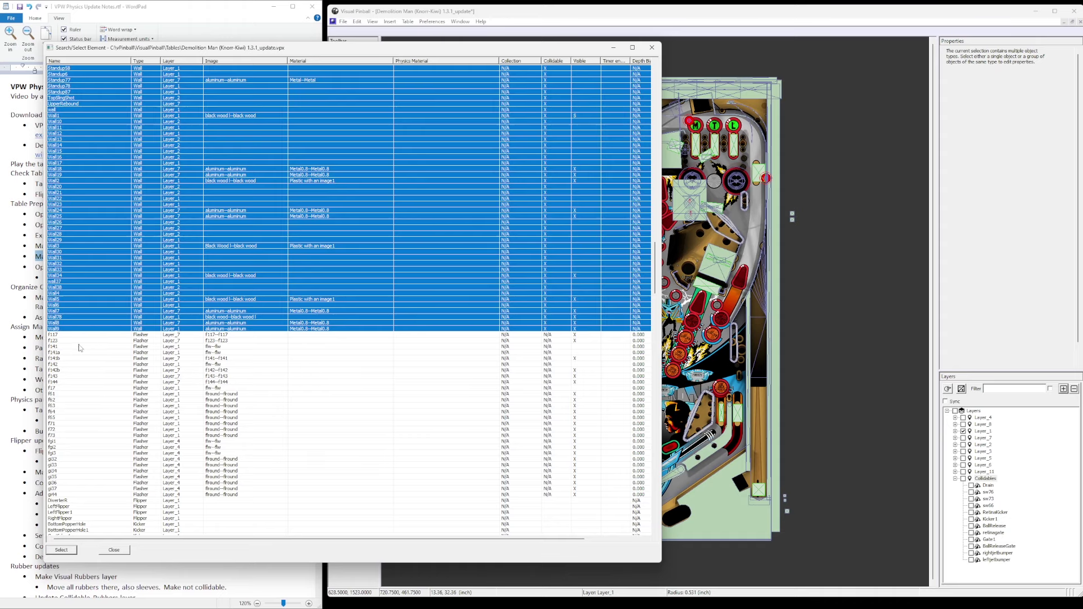
click(64, 551)
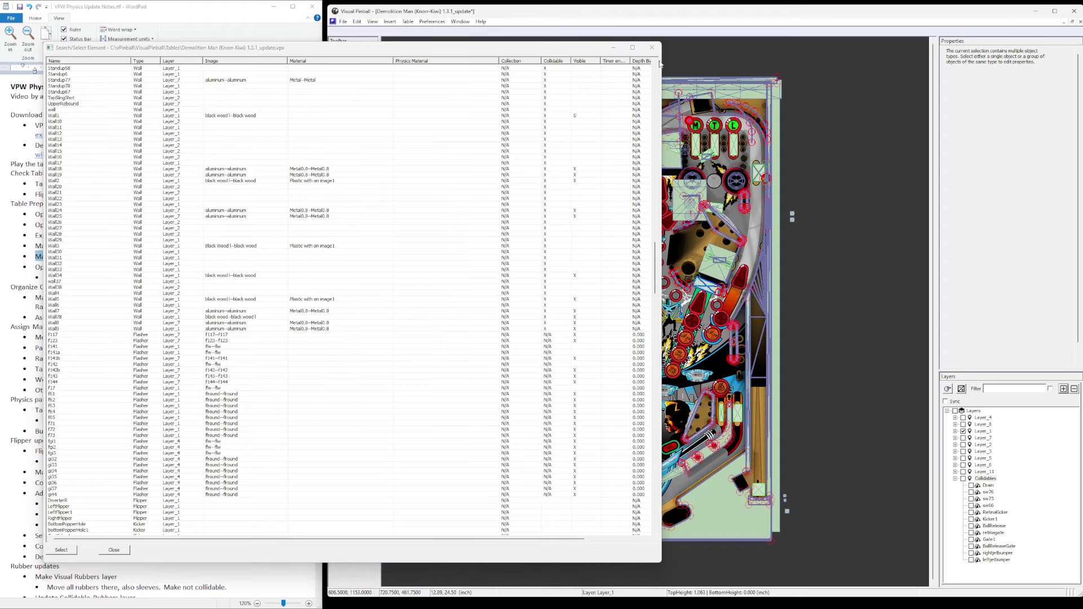
right_click(716, 487)
mouse_move(849, 437)
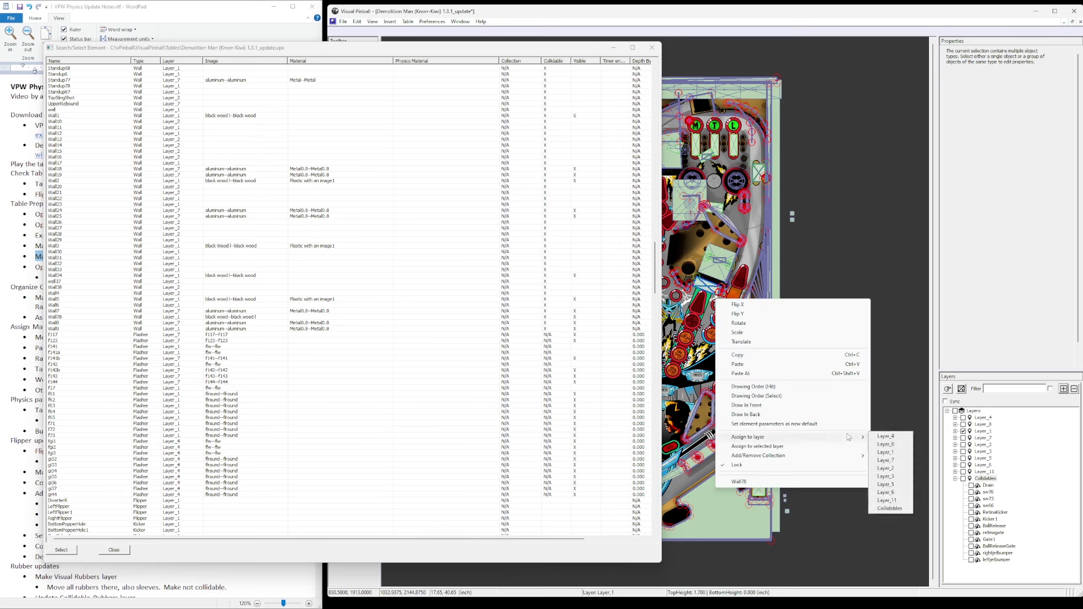
click(880, 509)
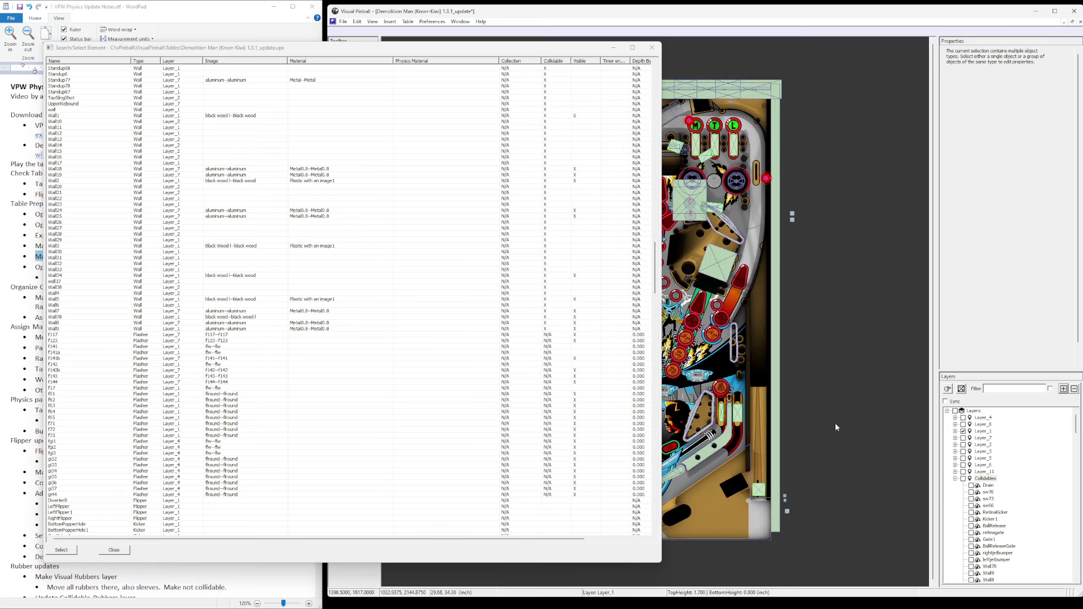
Hide the playfield image and show only the Collidables layer in the table view
click(432, 21)
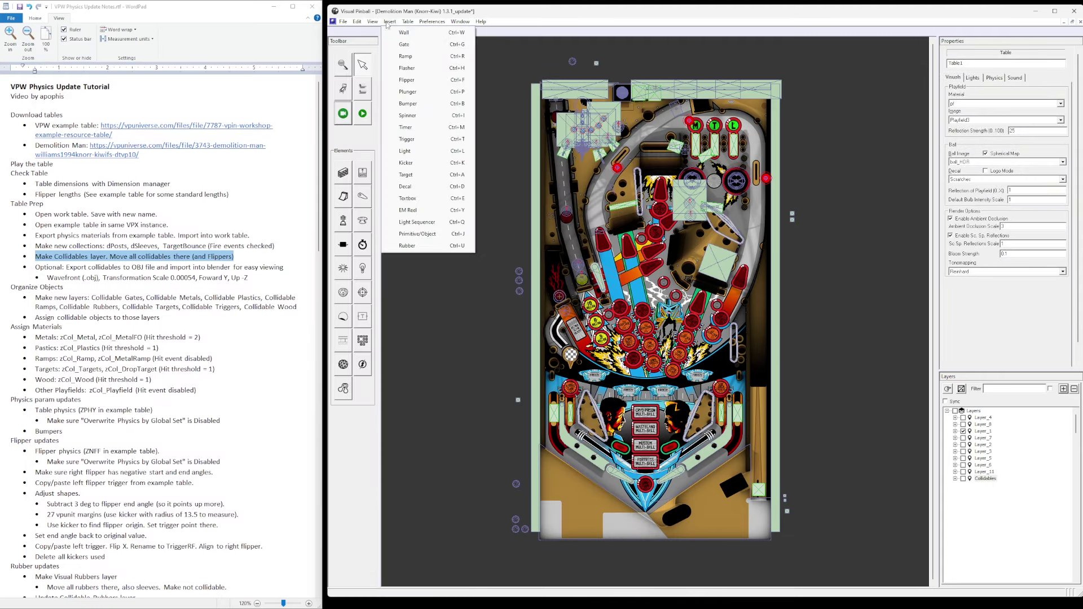
mouse_move(372, 22)
click(394, 73)
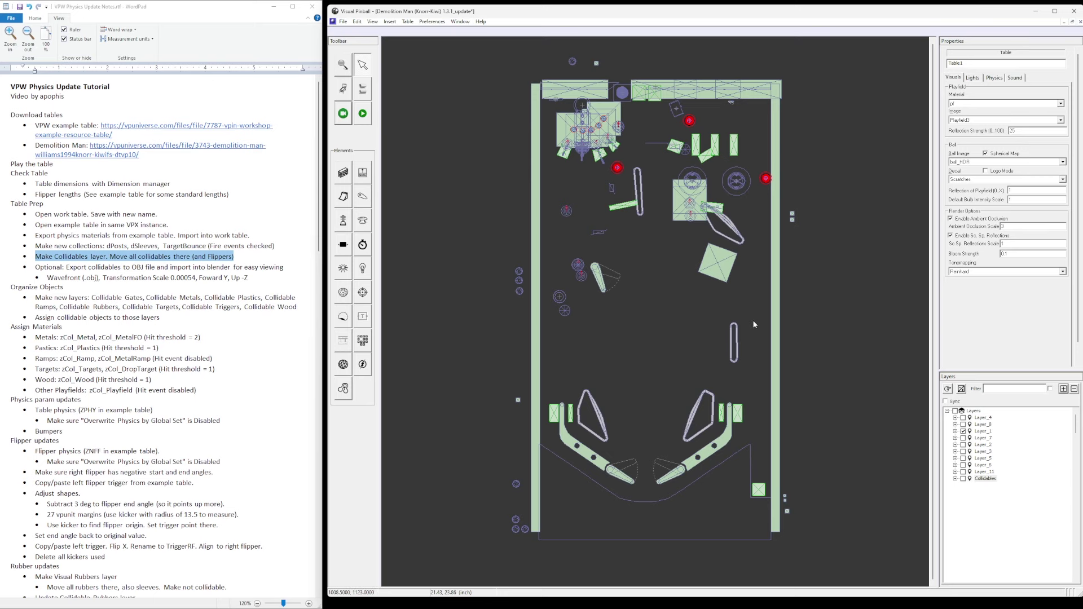
click(963, 431)
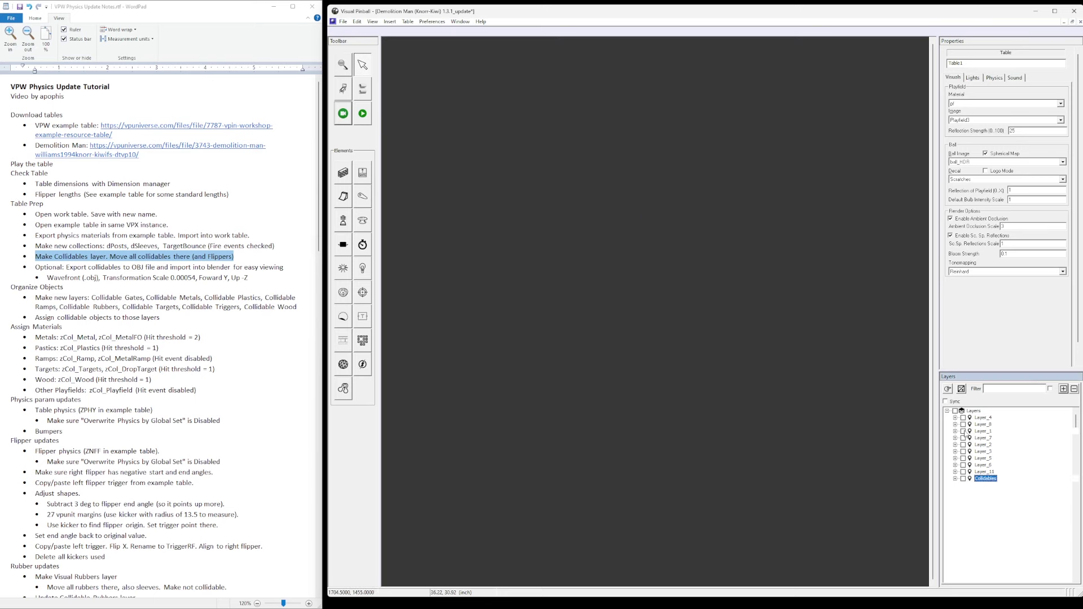
click(963, 478)
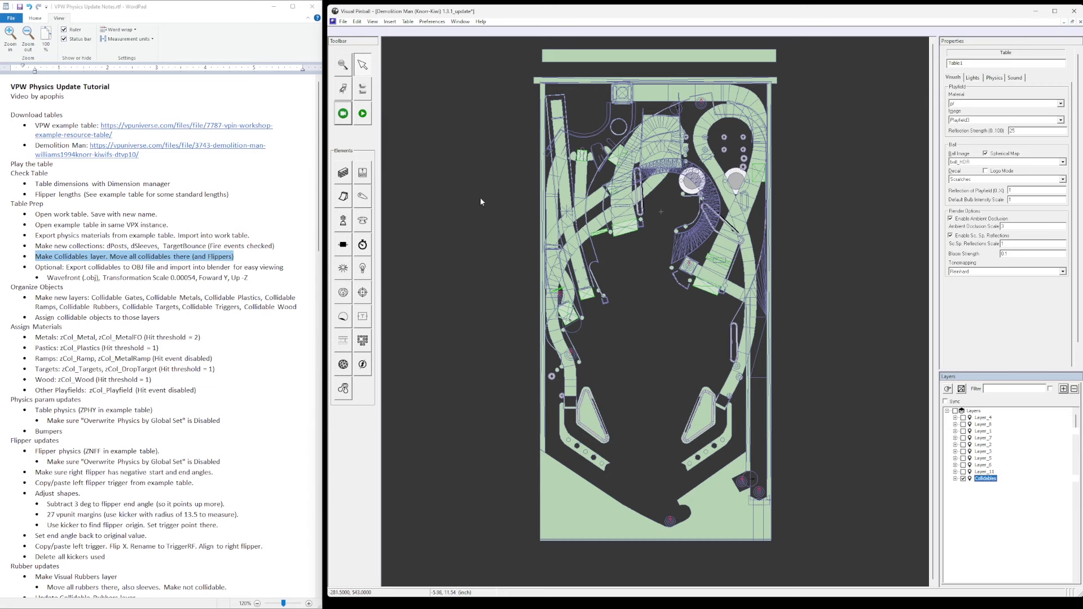
Highlight the optional OBJ export instructions in the notes and try to export the table as an OBJ mesh
drag(249, 277, 36, 267)
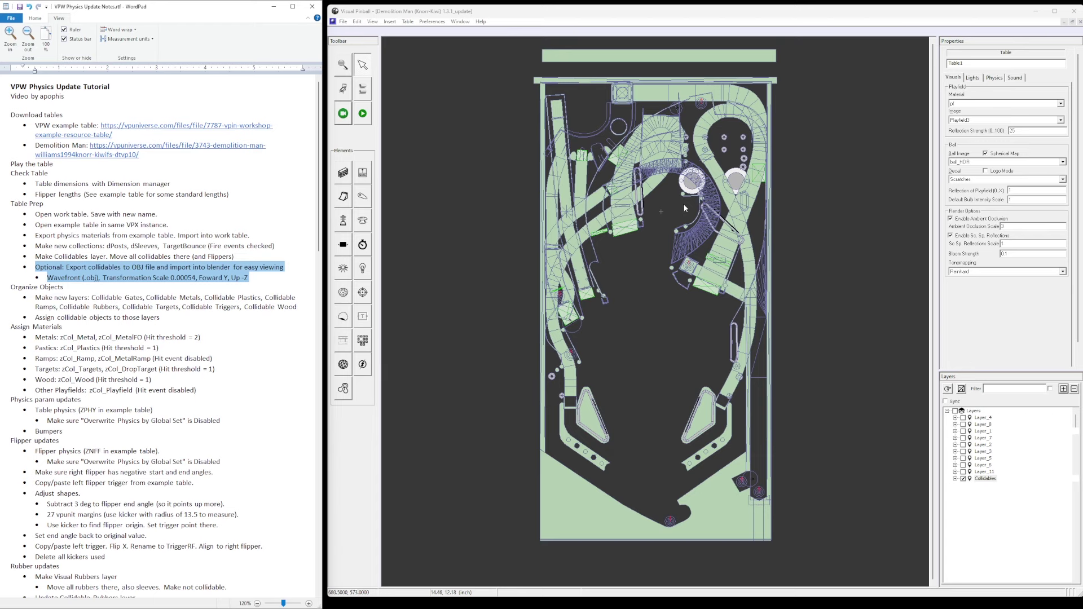
click(343, 21)
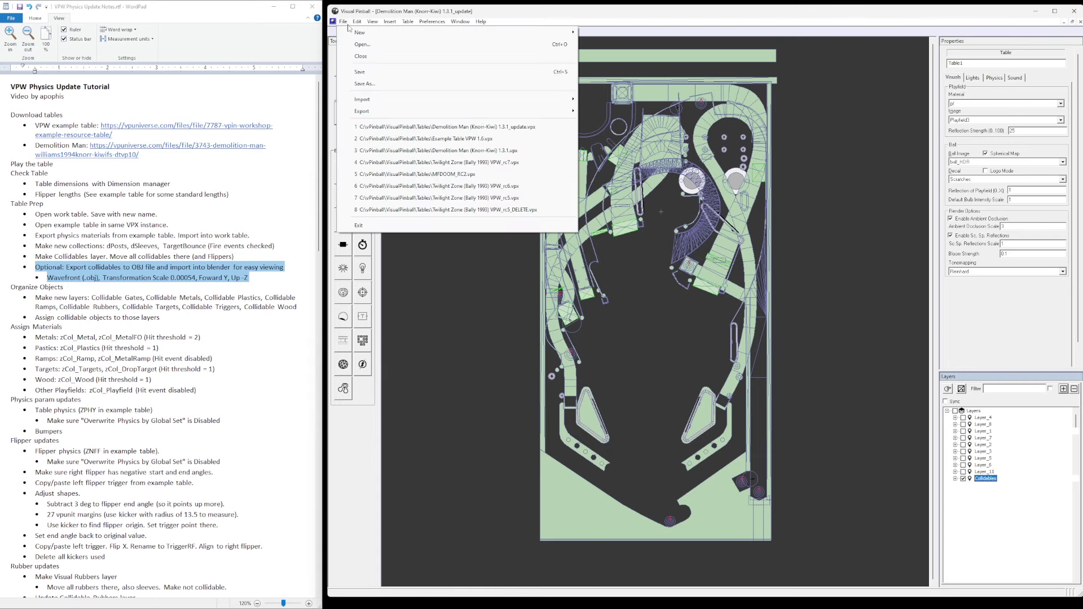
mouse_move(368, 111)
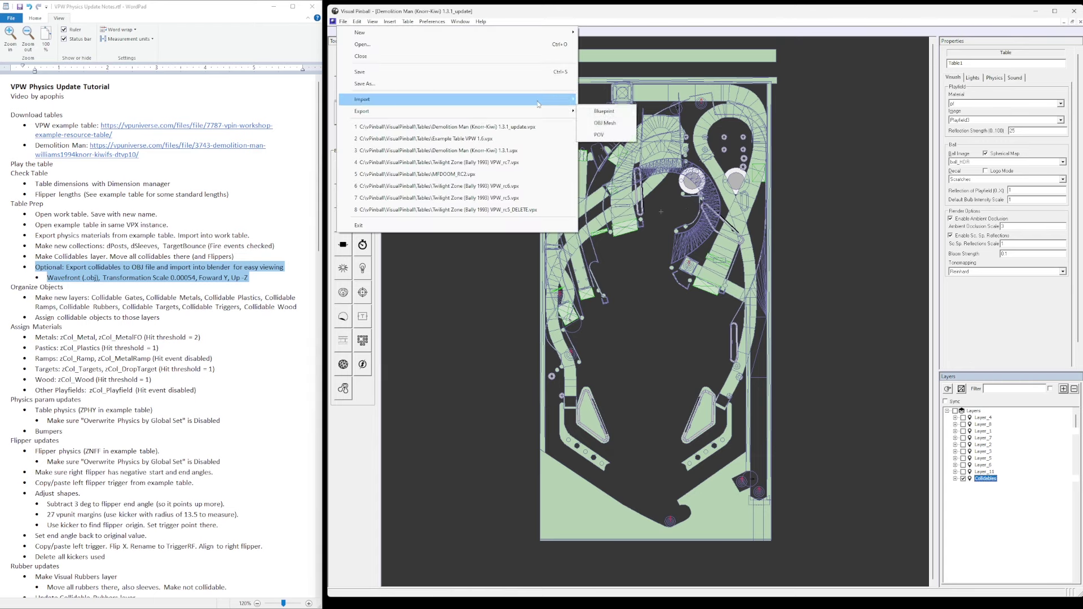
click(616, 124)
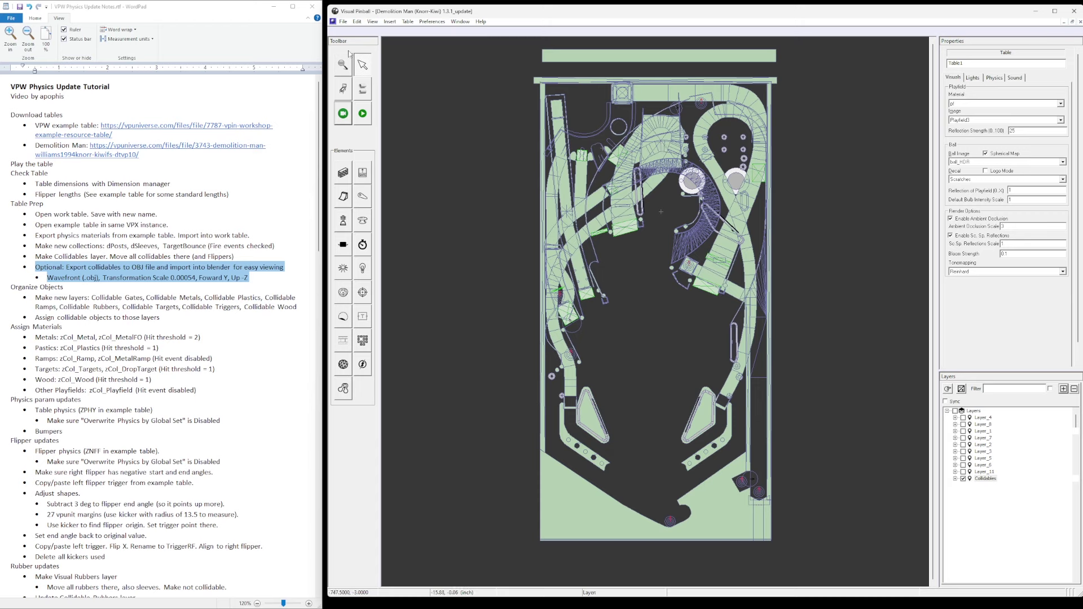
Save a copy of the table with _DELETEME appended to its file name
click(341, 23)
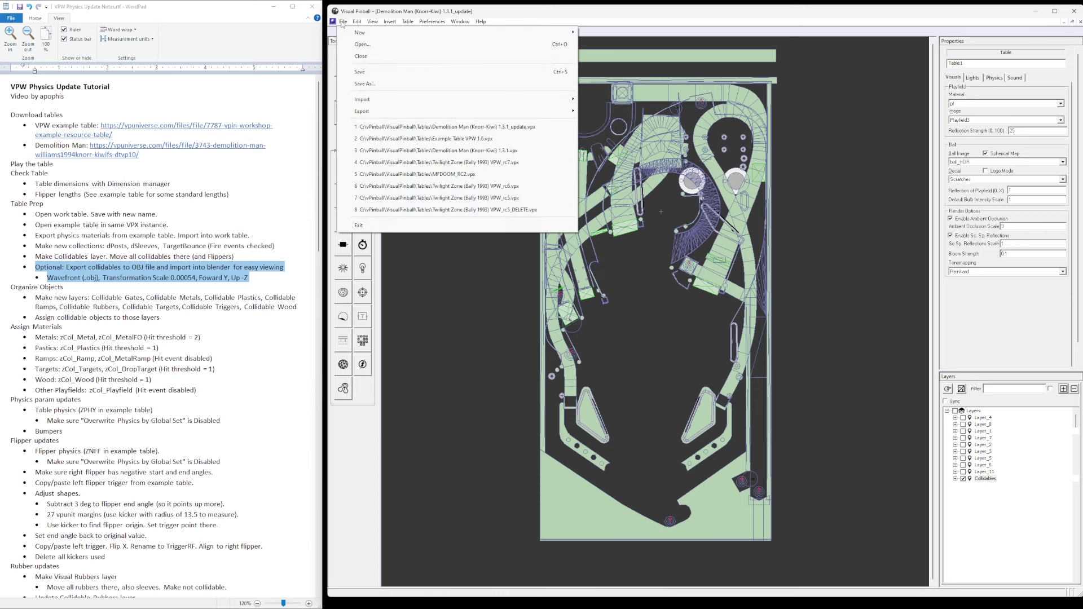
click(376, 84)
click(480, 392)
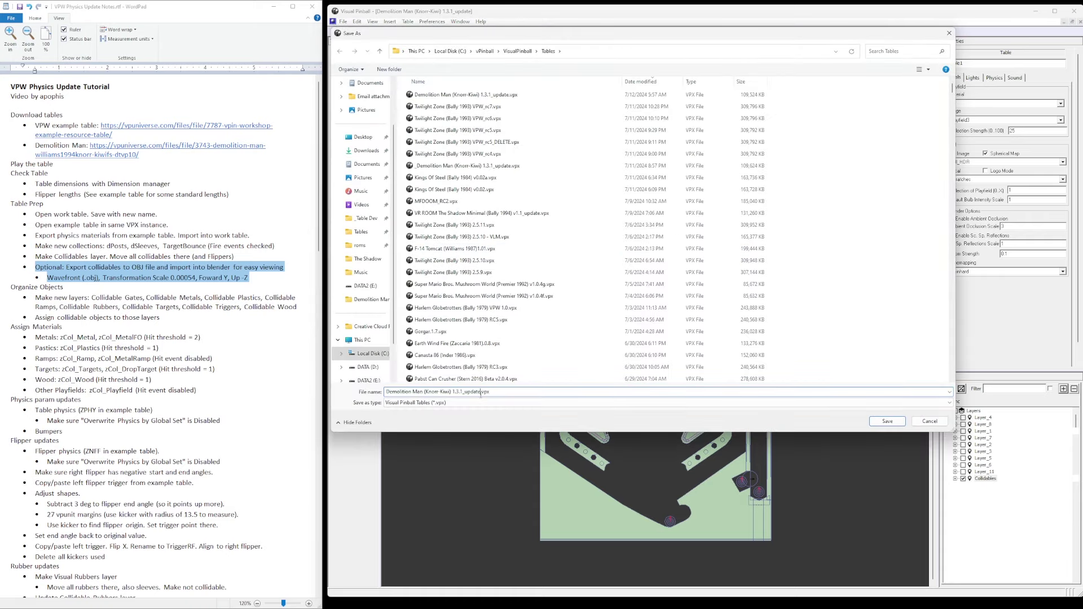
text(_DELETEME)
click(873, 422)
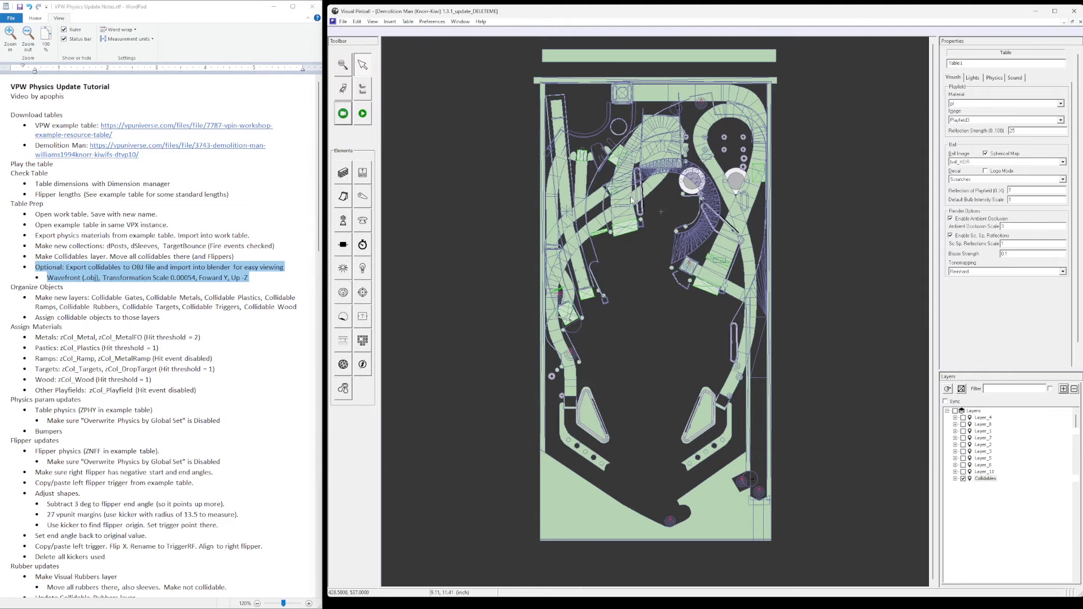
Open the list of table elements and sort it by type and layer to group the Collidables elements by type
click(358, 21)
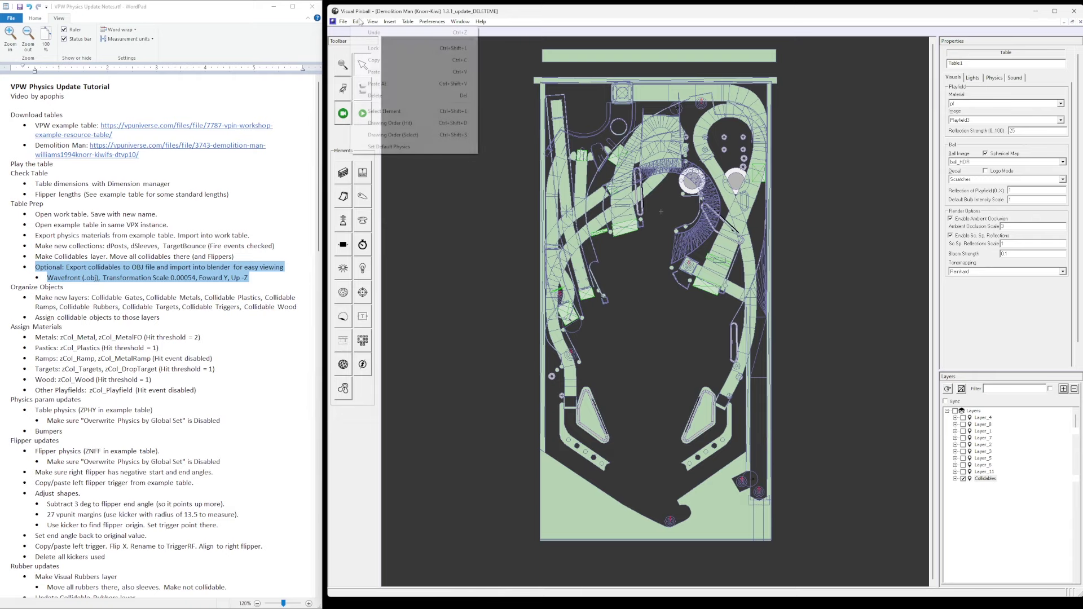
click(392, 111)
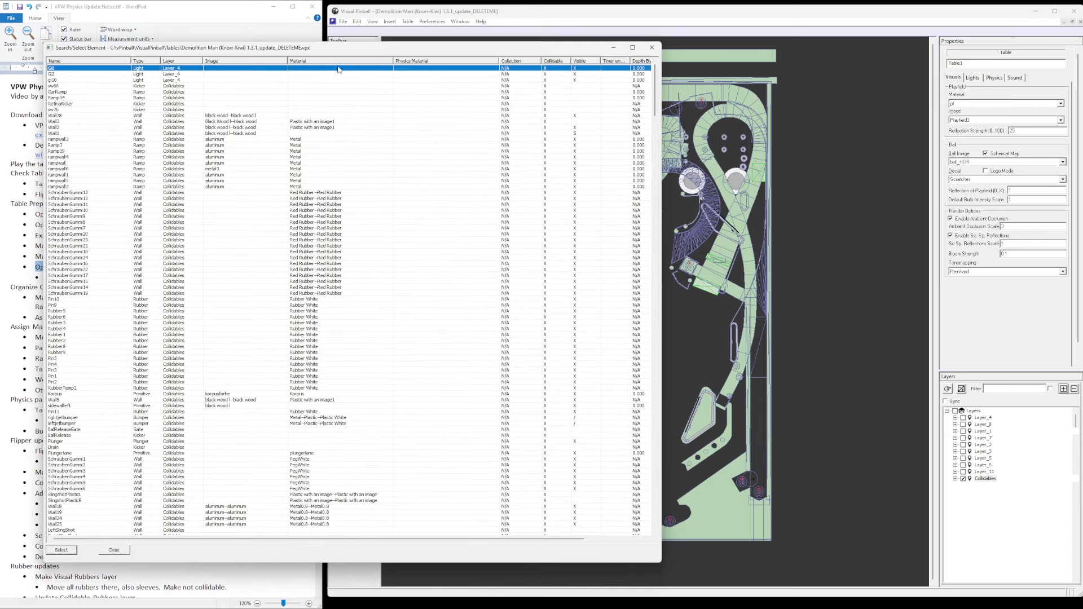
click(145, 61)
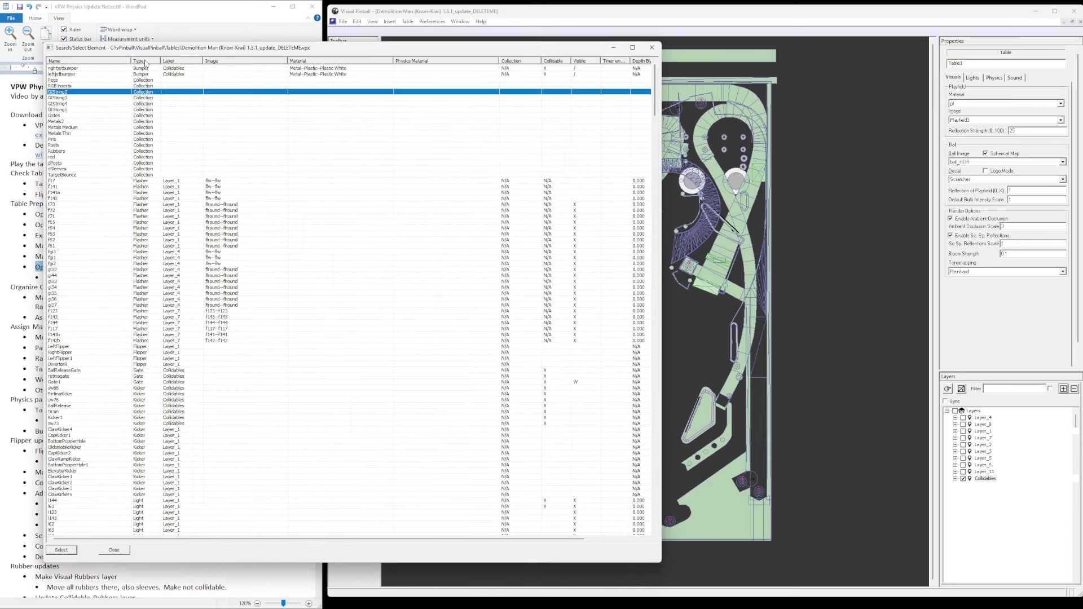
click(180, 61)
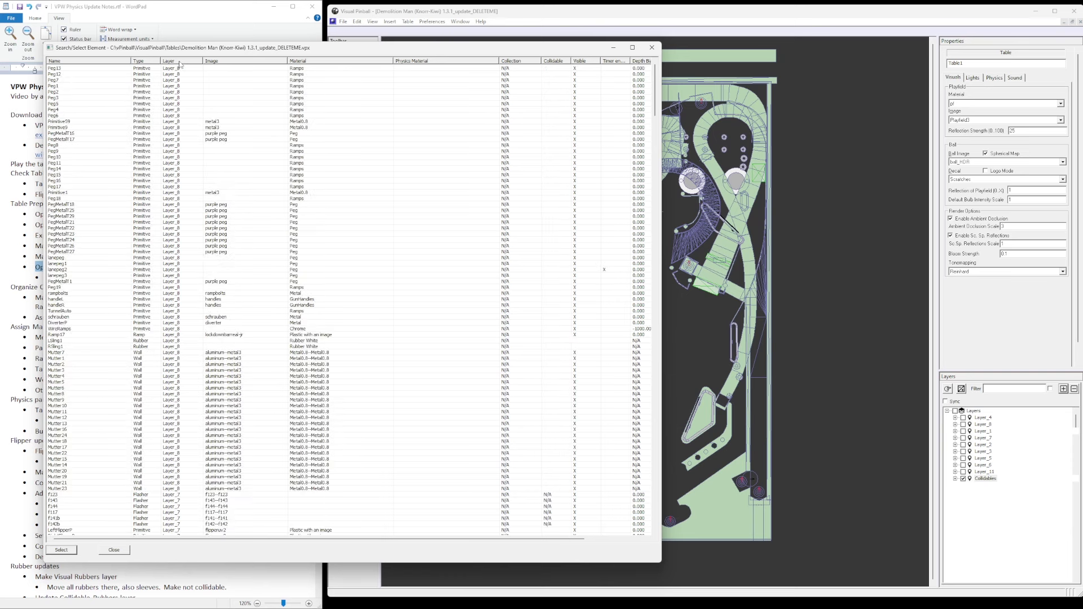
click(180, 61)
Select both bumpers on the Collidables layer and make their rings and skirts visible
click(56, 168)
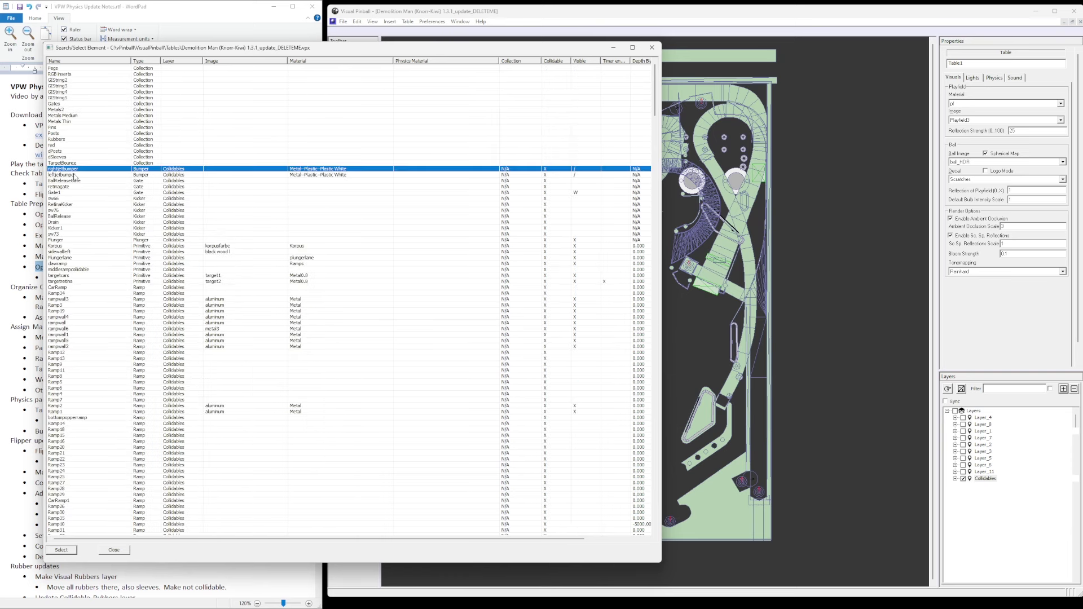
shift+click(75, 175)
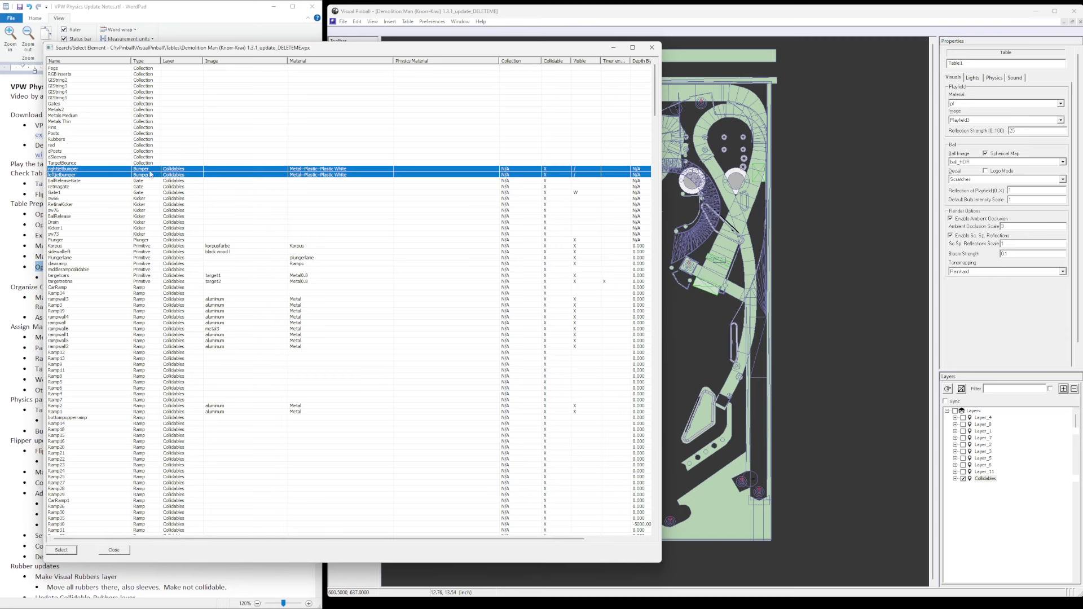
click(61, 550)
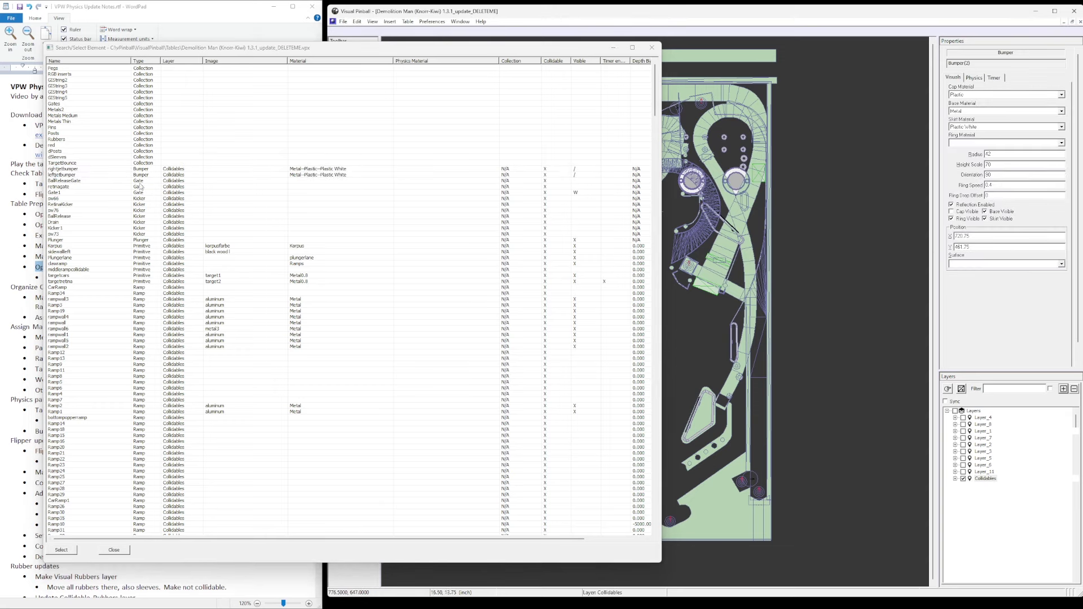
click(991, 214)
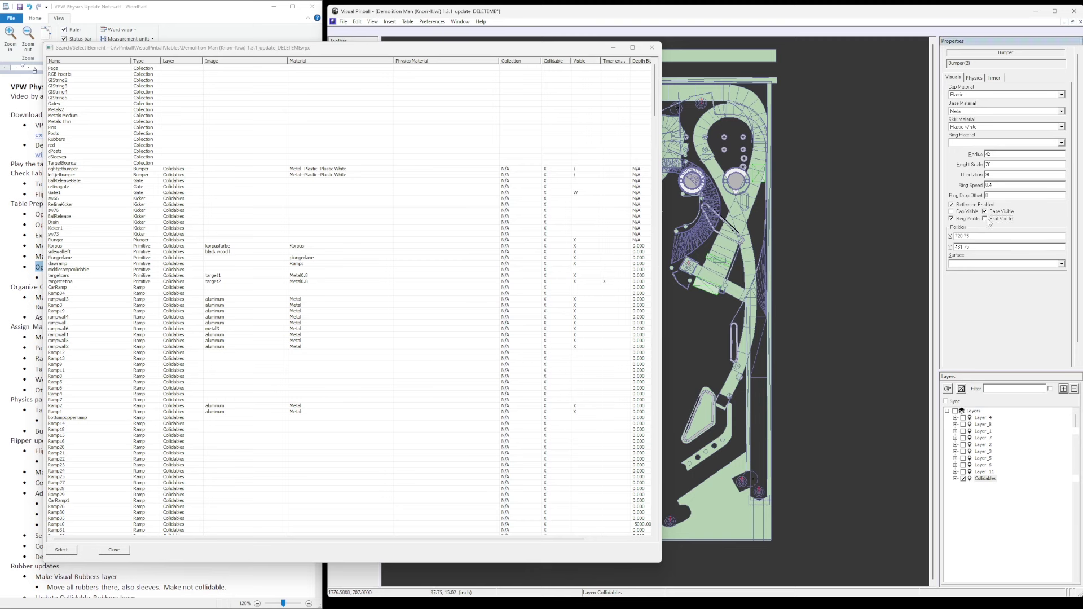
click(955, 220)
Select the three gates on the Collidables layer and make them visible
click(134, 181)
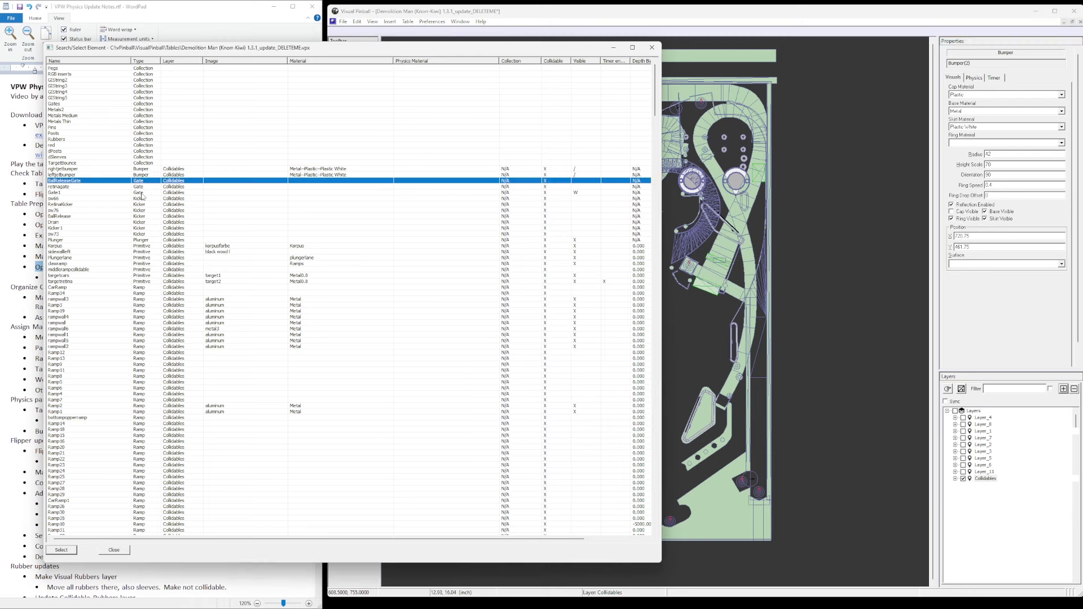
shift+click(142, 194)
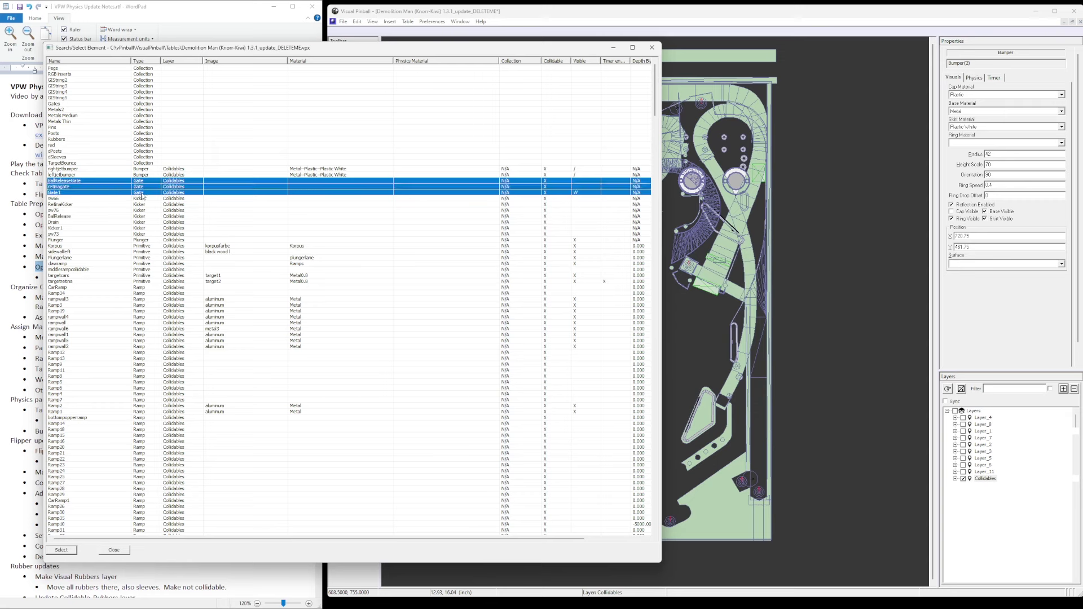
click(62, 551)
click(958, 107)
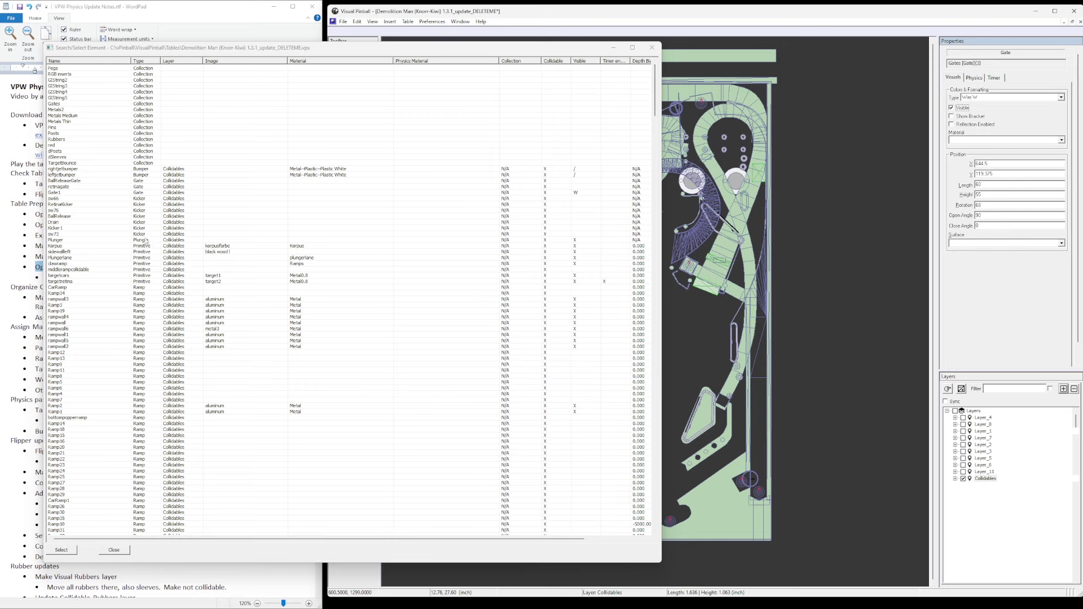
Select all kickers on the Collidables layer and set their display style to Williams
click(141, 199)
shift+click(140, 234)
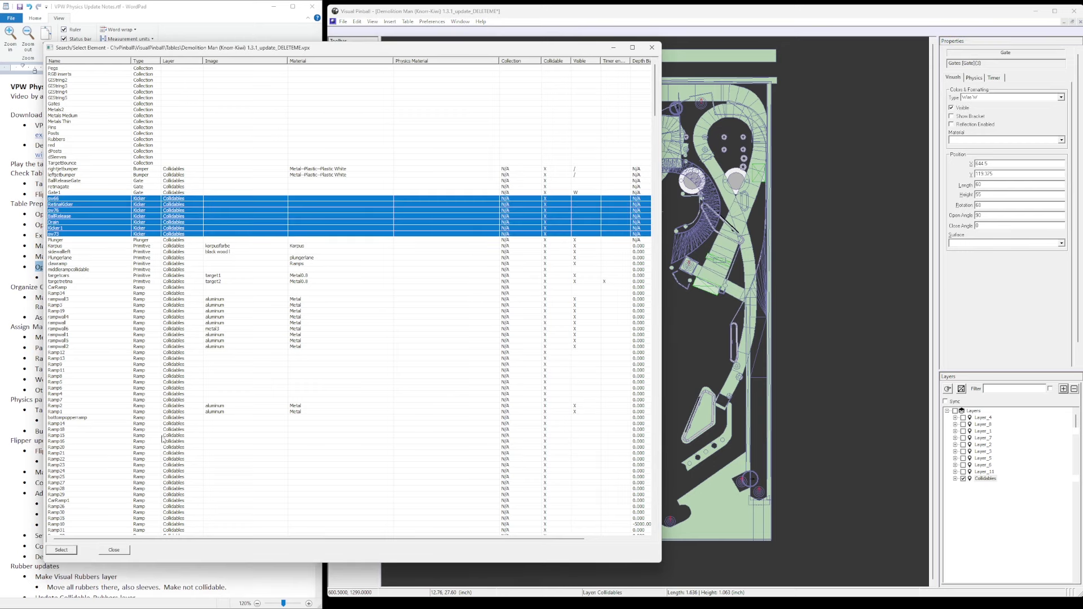
click(63, 551)
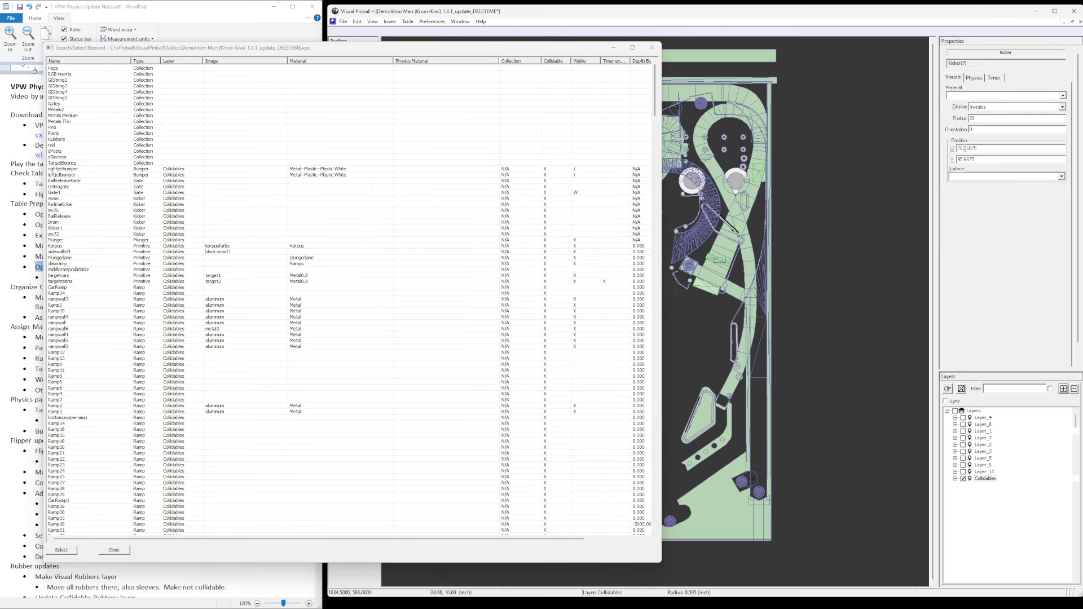
click(991, 108)
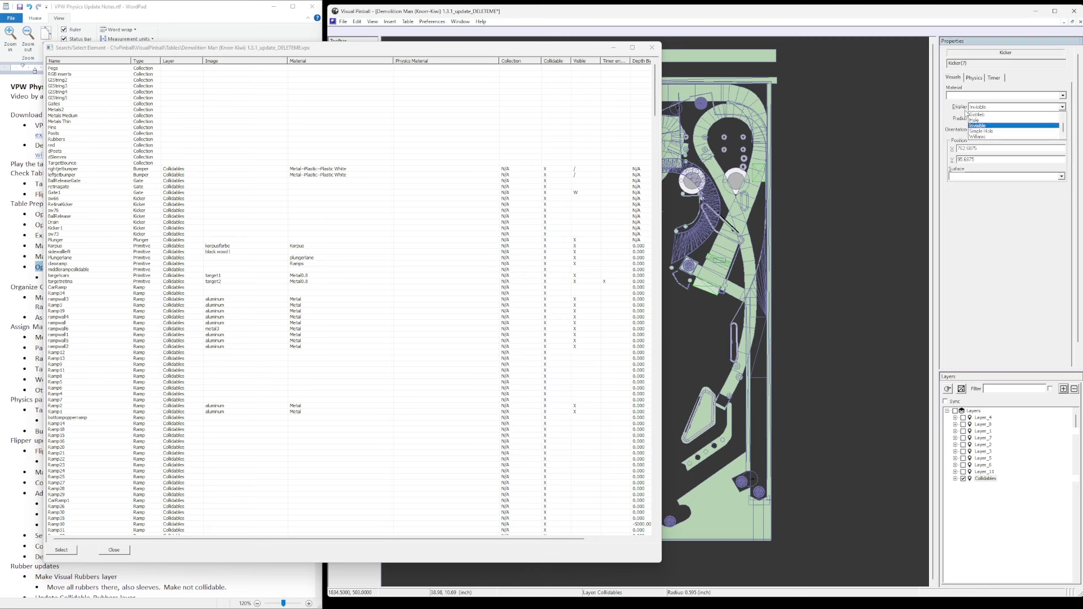
click(985, 137)
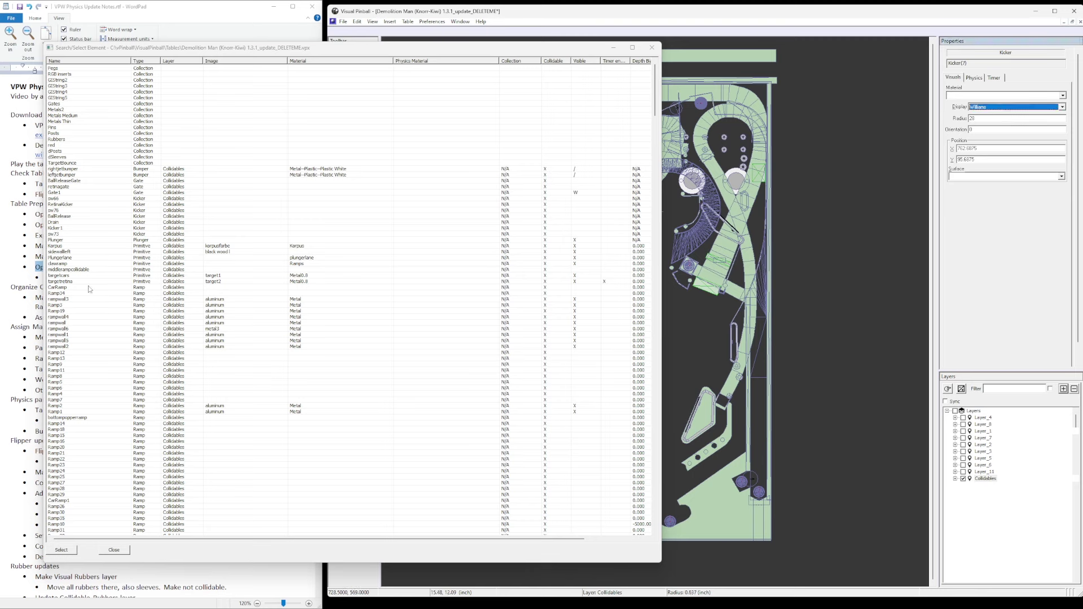
Select the plunger from the element list and check its visual properties
click(140, 241)
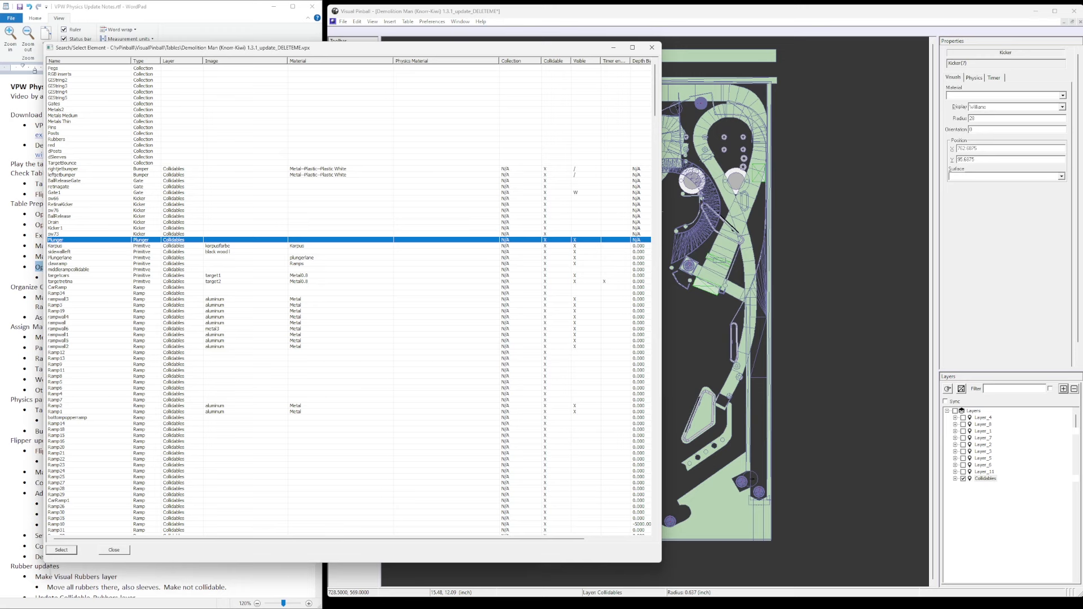
click(137, 247)
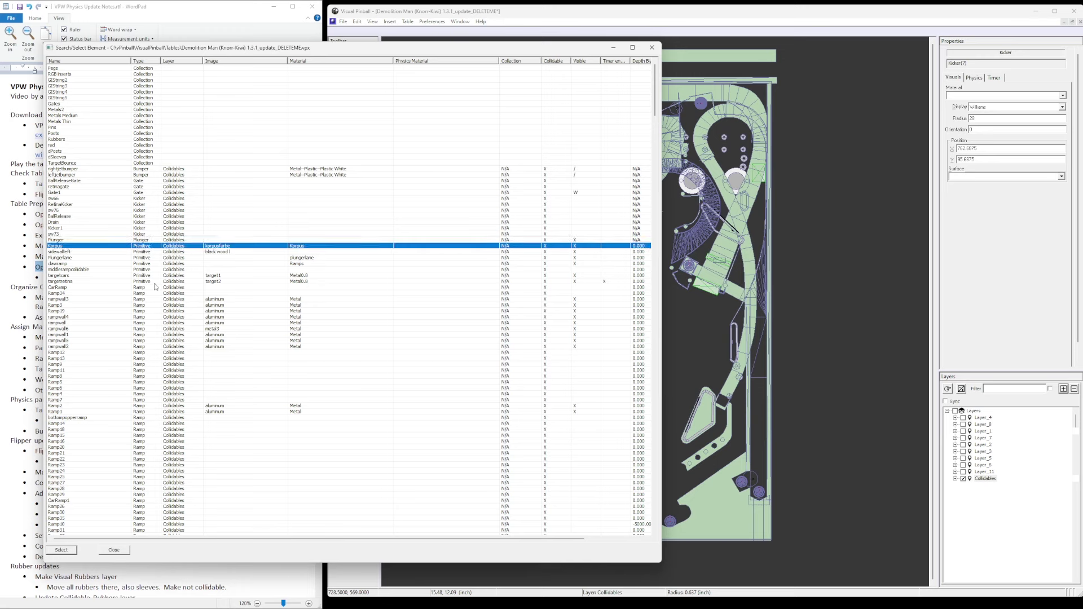
click(141, 241)
click(60, 550)
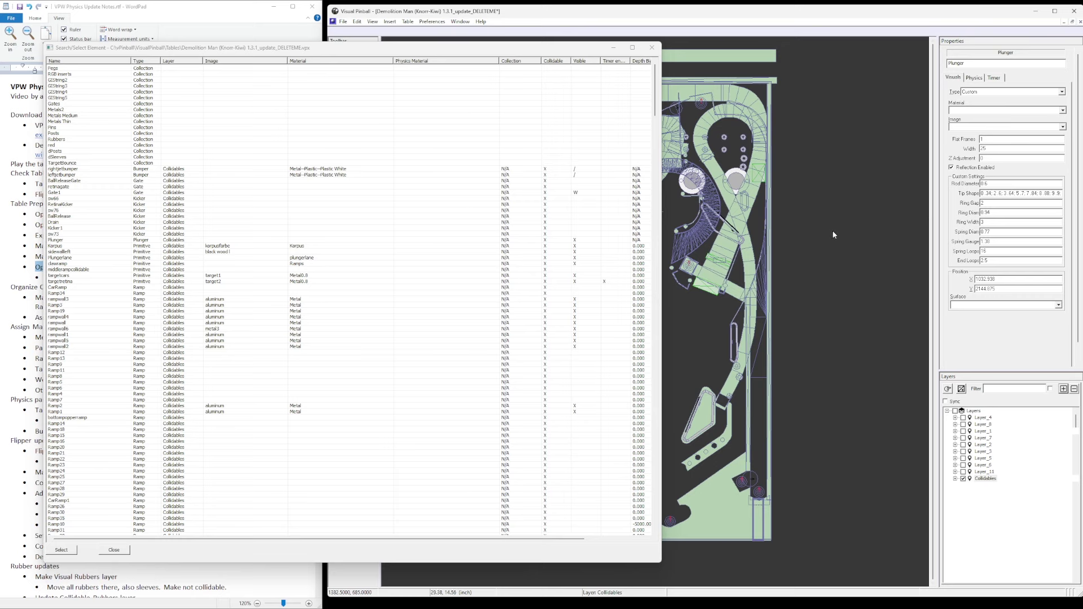
Select all primitives on the Collidables layer, from Korpus to the last target primitive, and make them visible
click(141, 246)
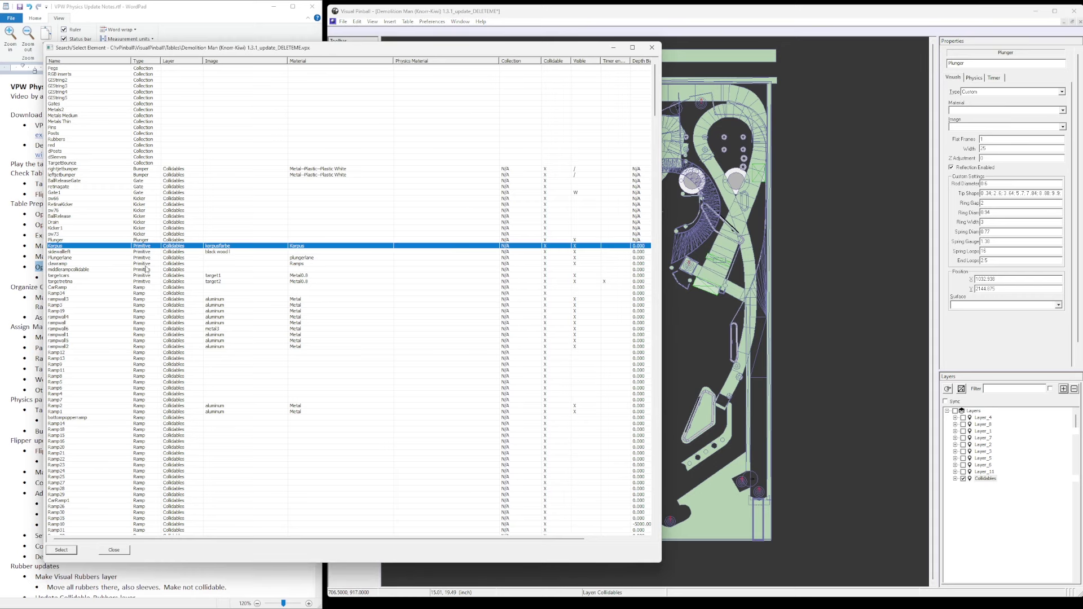
shift+click(149, 282)
click(61, 549)
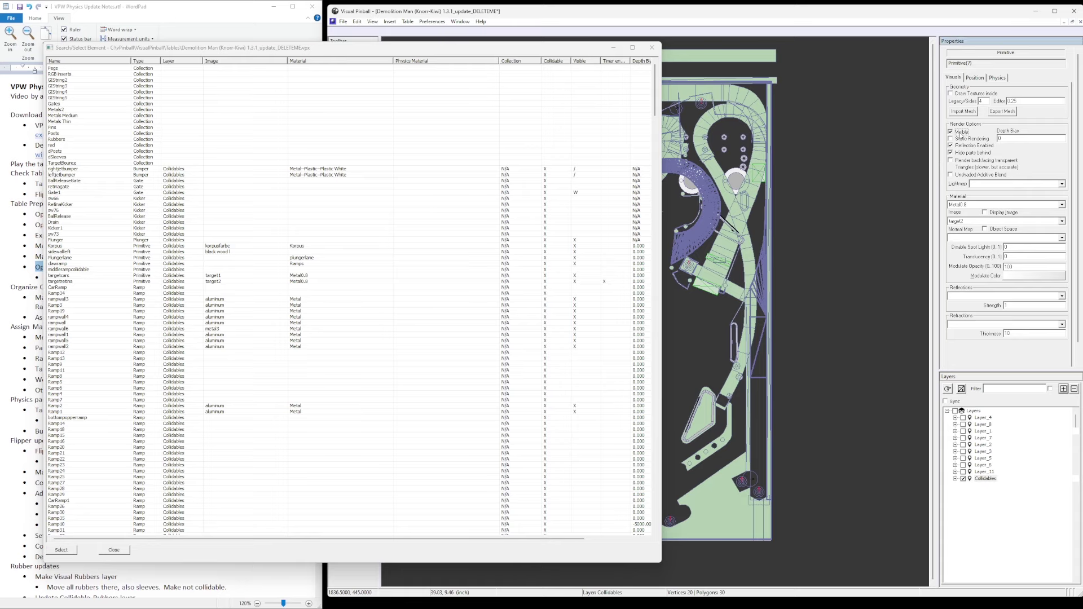
click(961, 133)
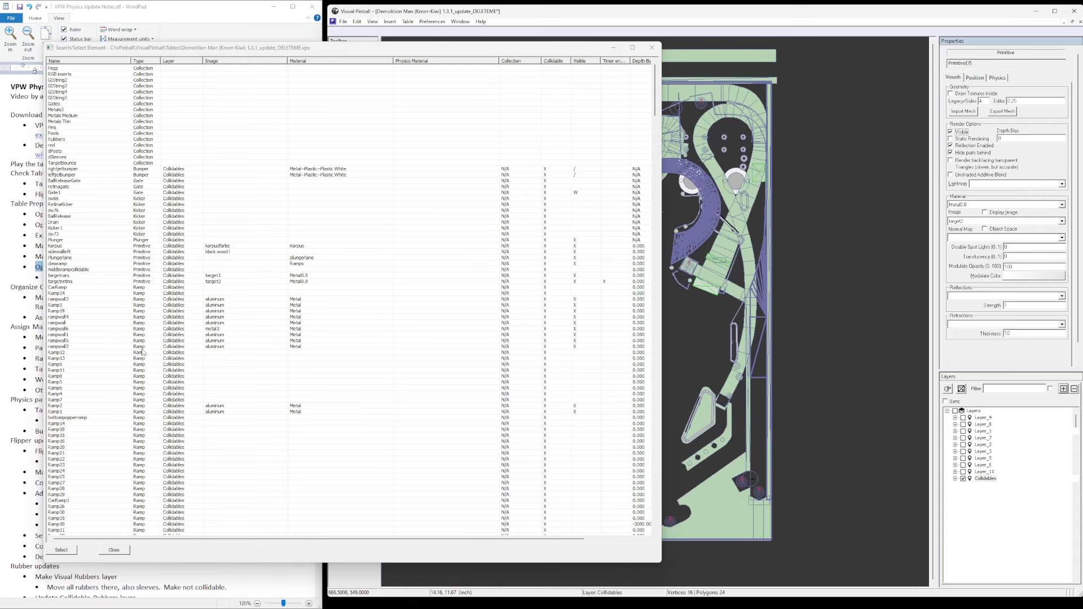
Select every ramp on the Collidables layer, starting from CarRamp, and make them all visible
click(140, 289)
scroll(142, 293, down, 13)
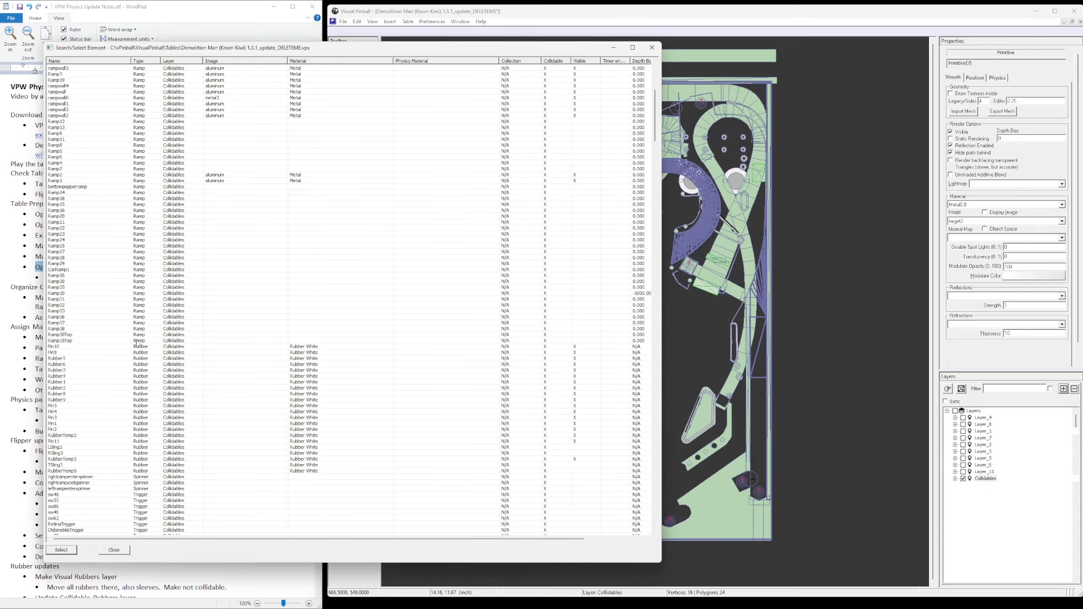
shift+click(141, 342)
click(61, 550)
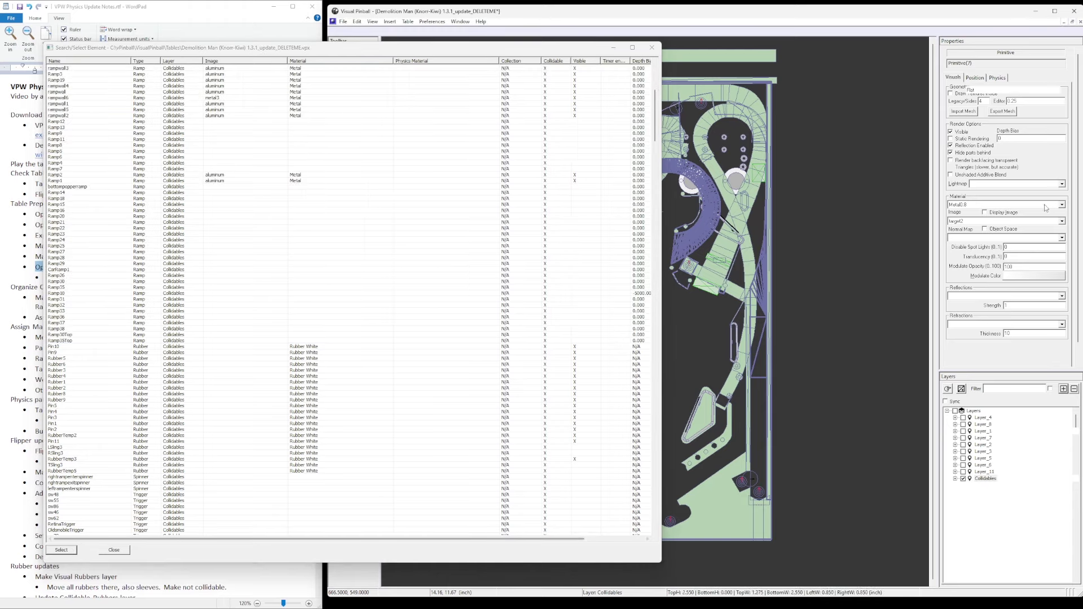
click(955, 151)
Select all rubbers on the Collidables layer and make them visible
click(139, 347)
scroll(140, 360, down, 4)
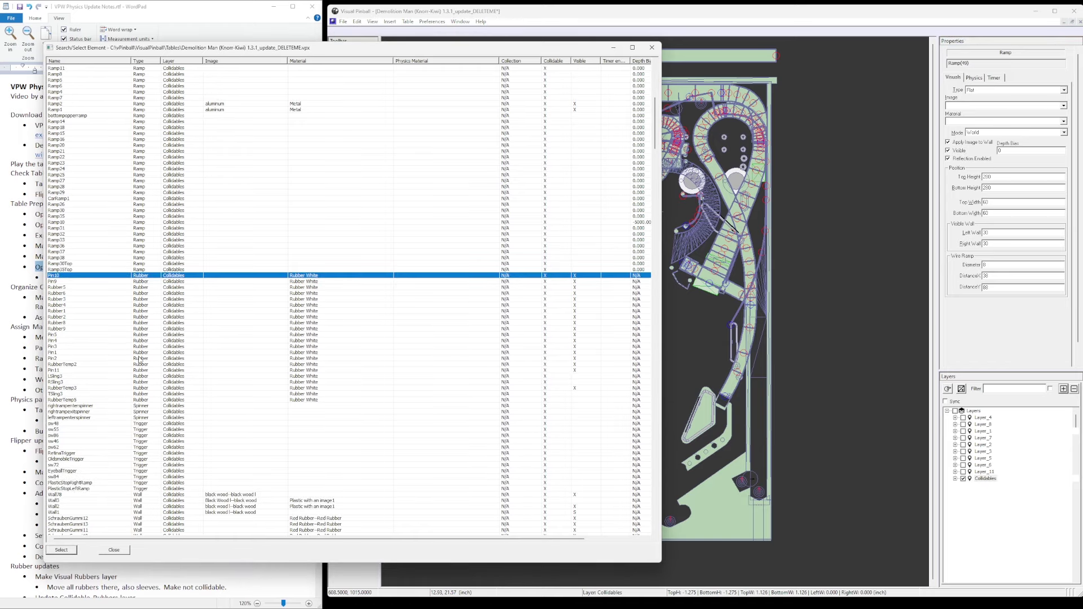
shift+click(150, 400)
click(72, 551)
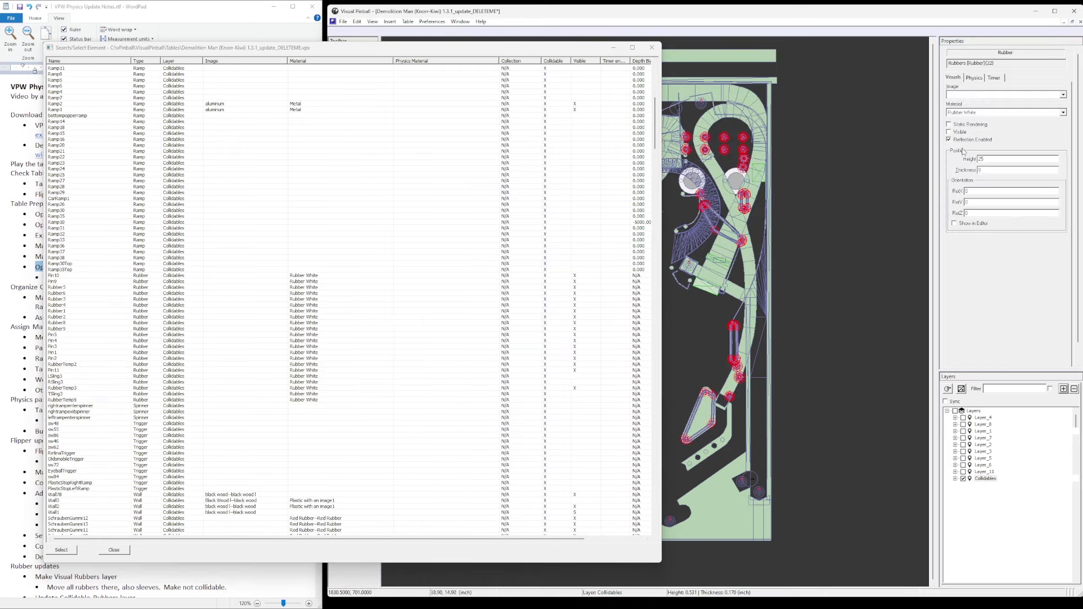
click(951, 133)
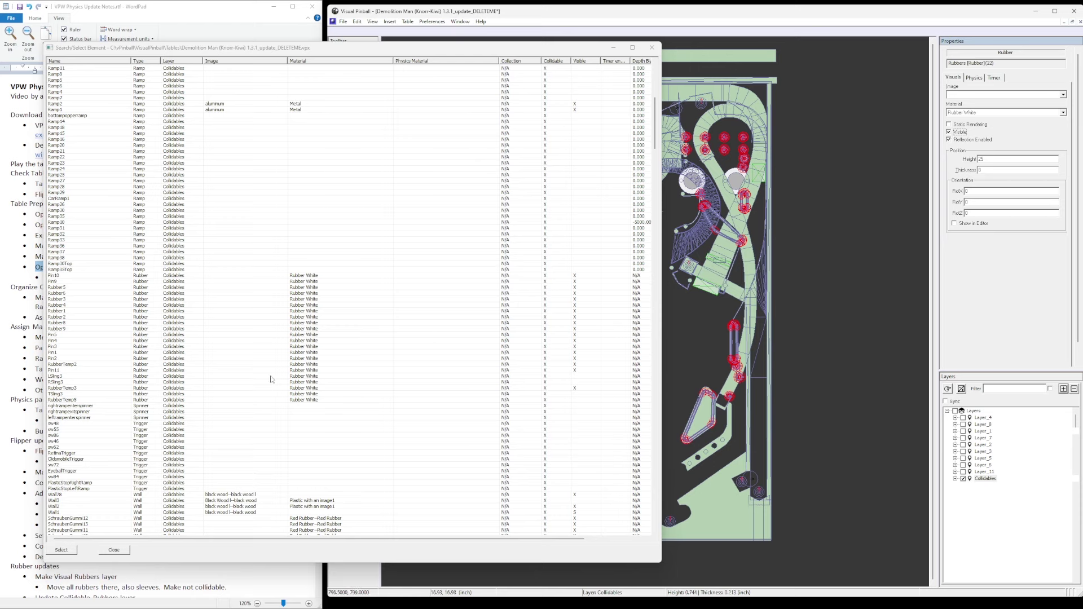
Select the three ramp spinners on the Collidables layer and make them visible
click(144, 406)
shift+click(144, 418)
click(64, 551)
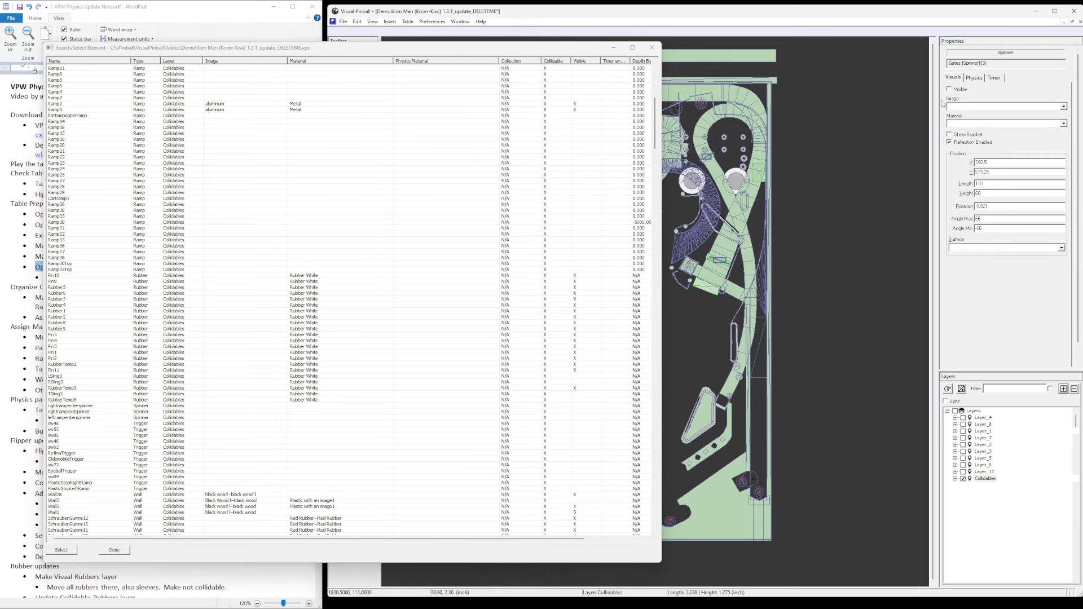
click(953, 90)
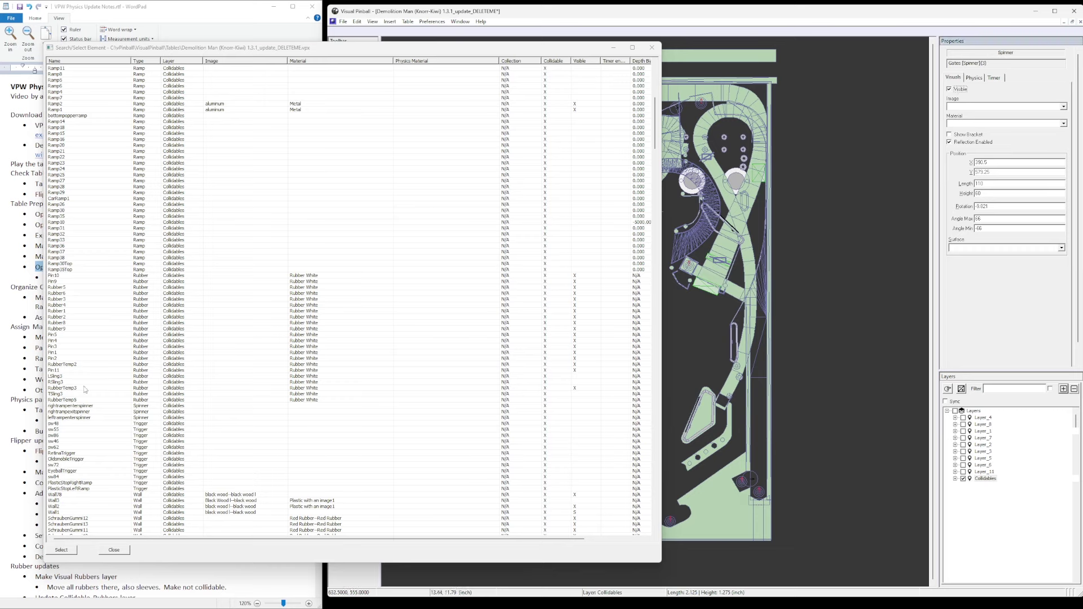
Select all triggers on the Collidables layer, from sw48 through PlasticStopLeftRamp, and make them visible
click(148, 424)
scroll(147, 428, down, 4)
shift+click(141, 418)
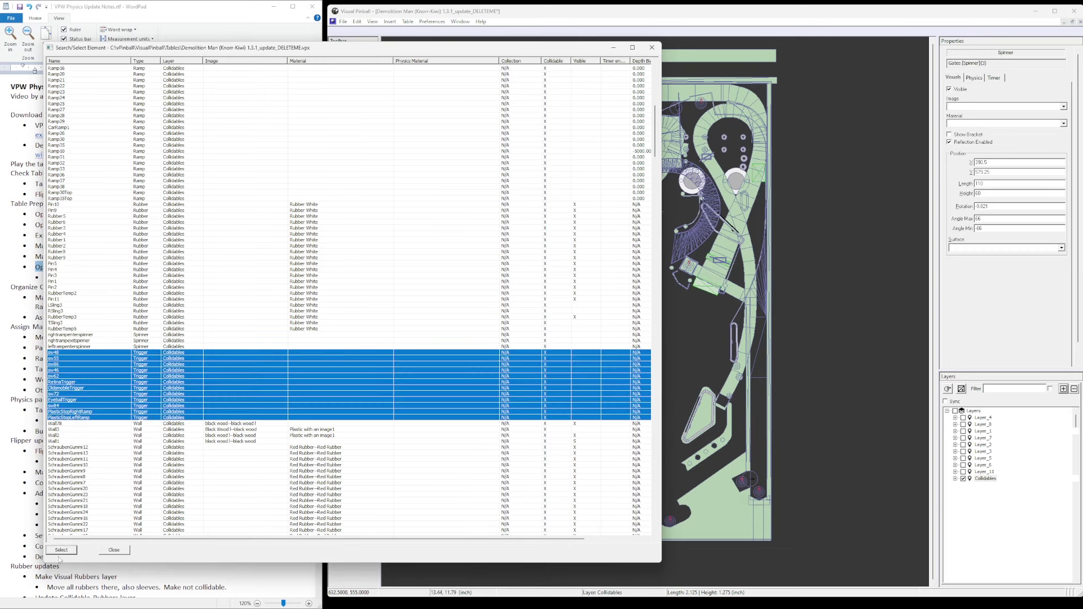
click(61, 551)
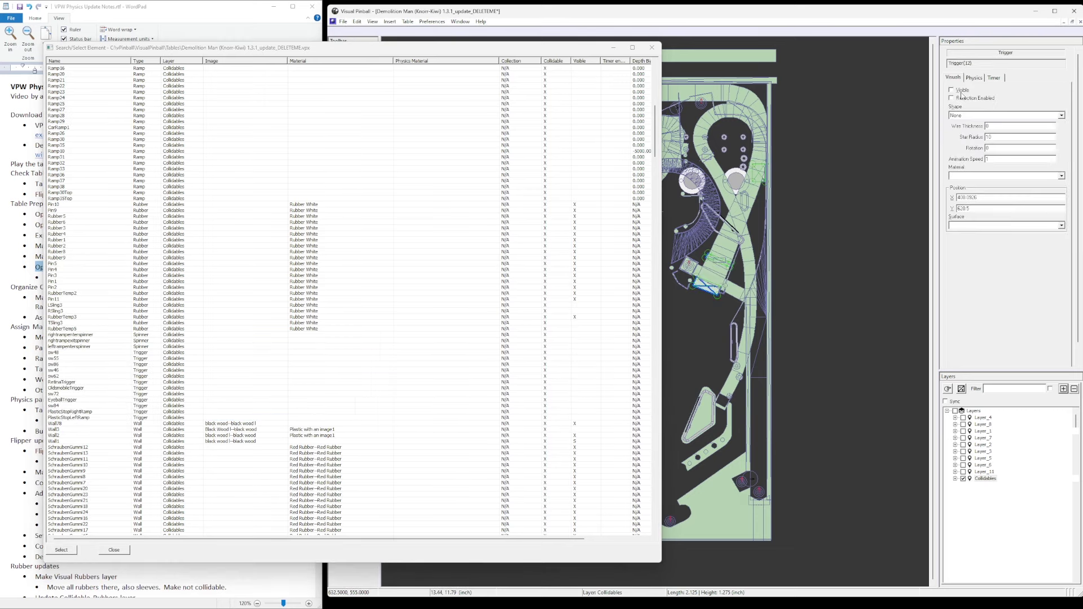
Make the top and side surfaces of all Collidables walls visible, and select the Collidables layer
click(142, 424)
scroll(148, 441, down, 3)
scroll(149, 444, down, 20)
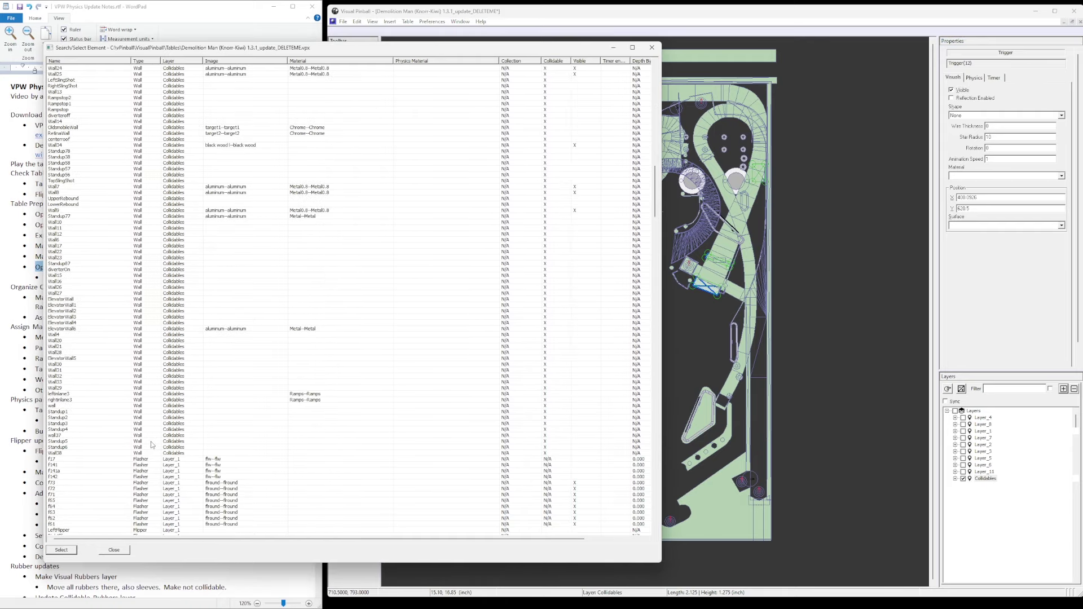
shift+click(142, 454)
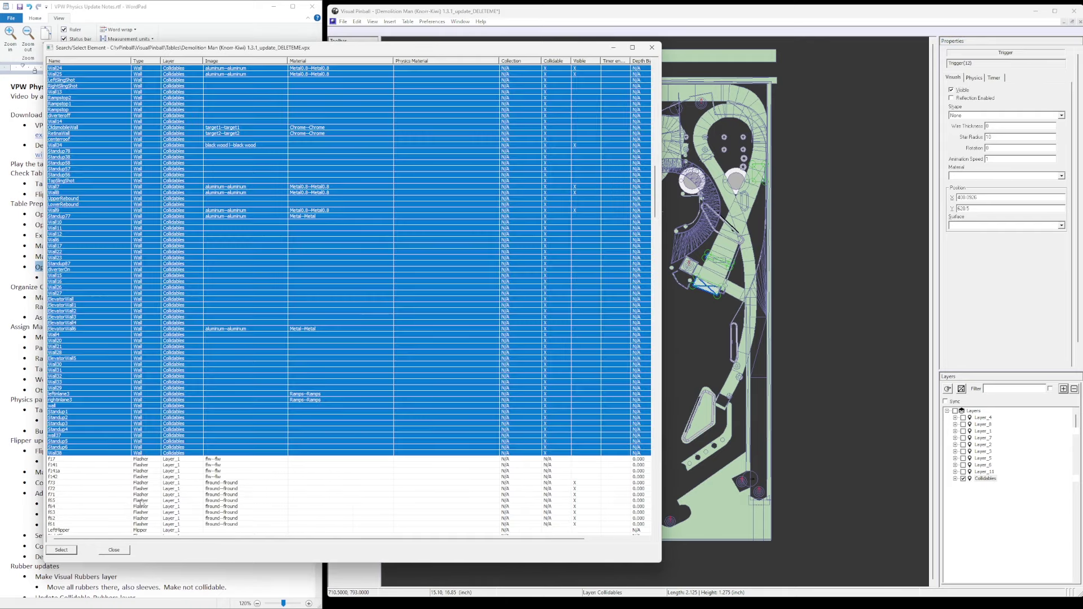
click(71, 550)
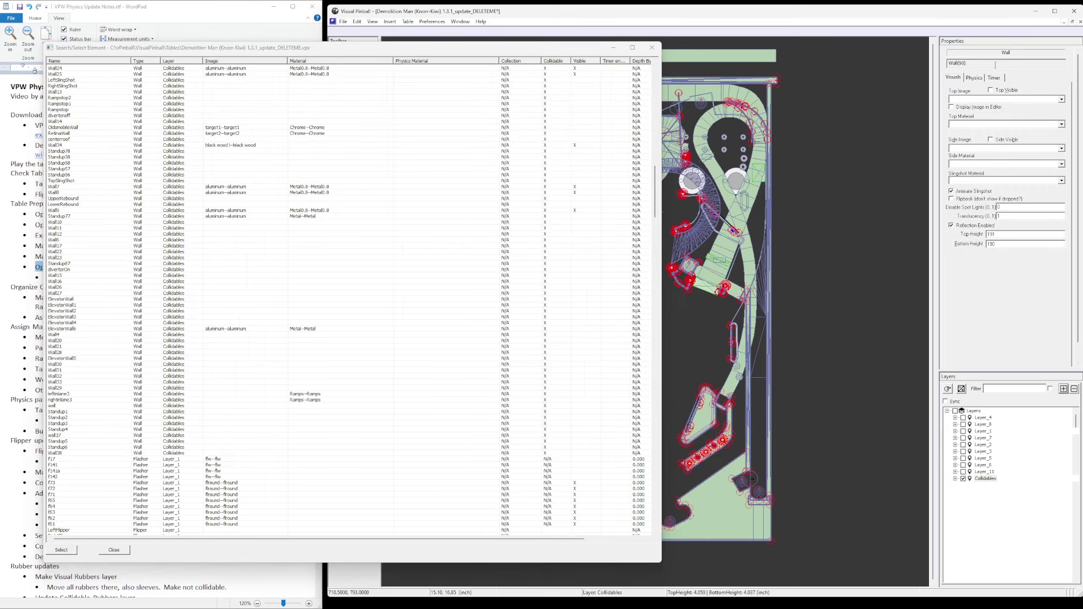
click(992, 91)
click(1002, 140)
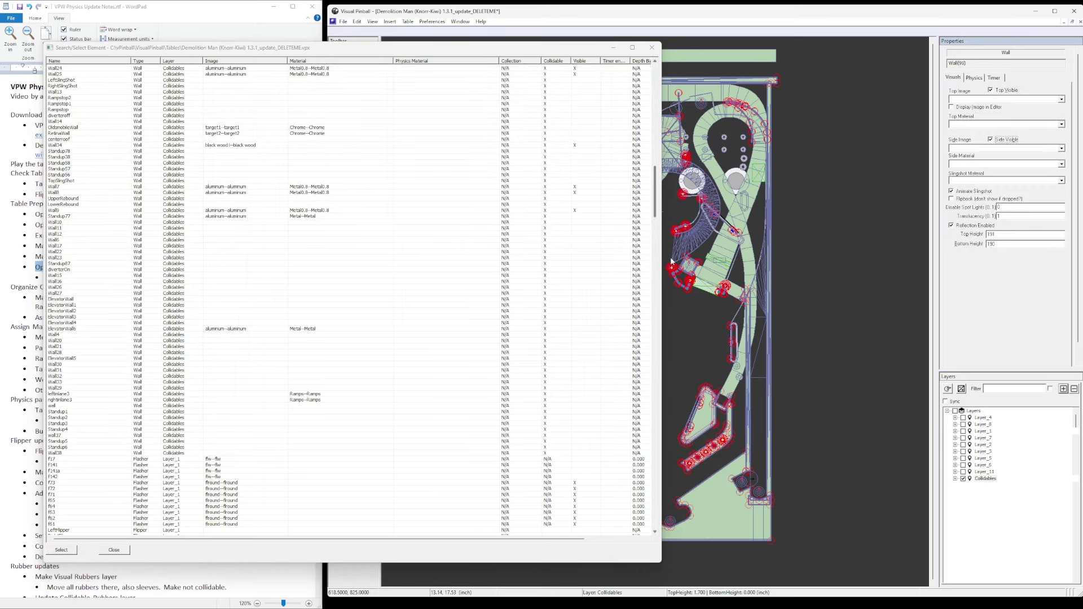
click(113, 551)
click(985, 479)
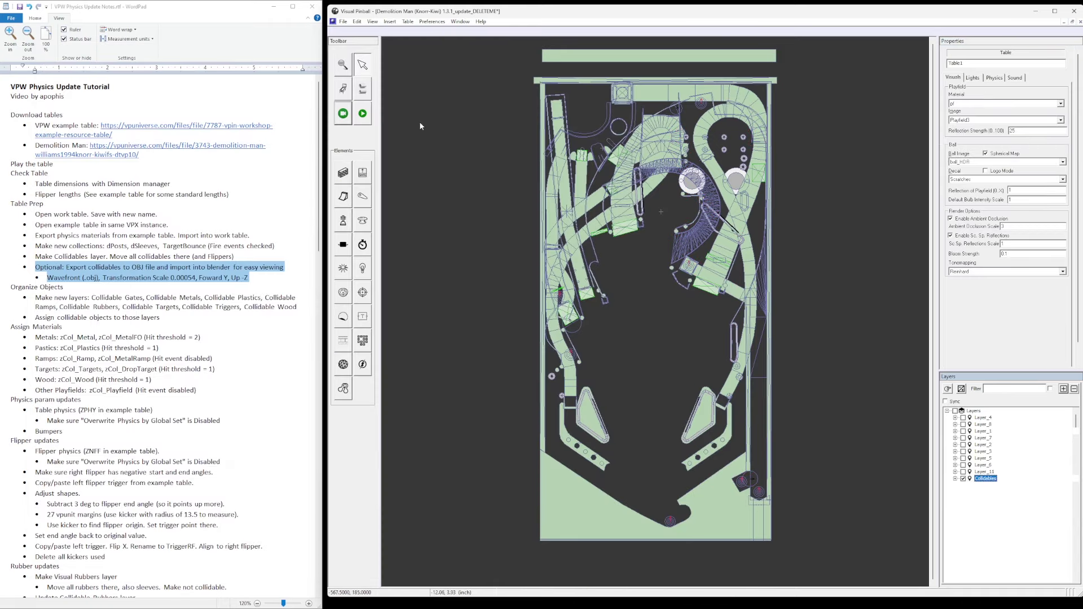
Export the visible table objects as an OBJ mesh named Demolition Man (Knorr-Kiwi) 1.3.1_COLLIABLES.obj in the Demolition Man folder
click(344, 23)
mouse_move(364, 112)
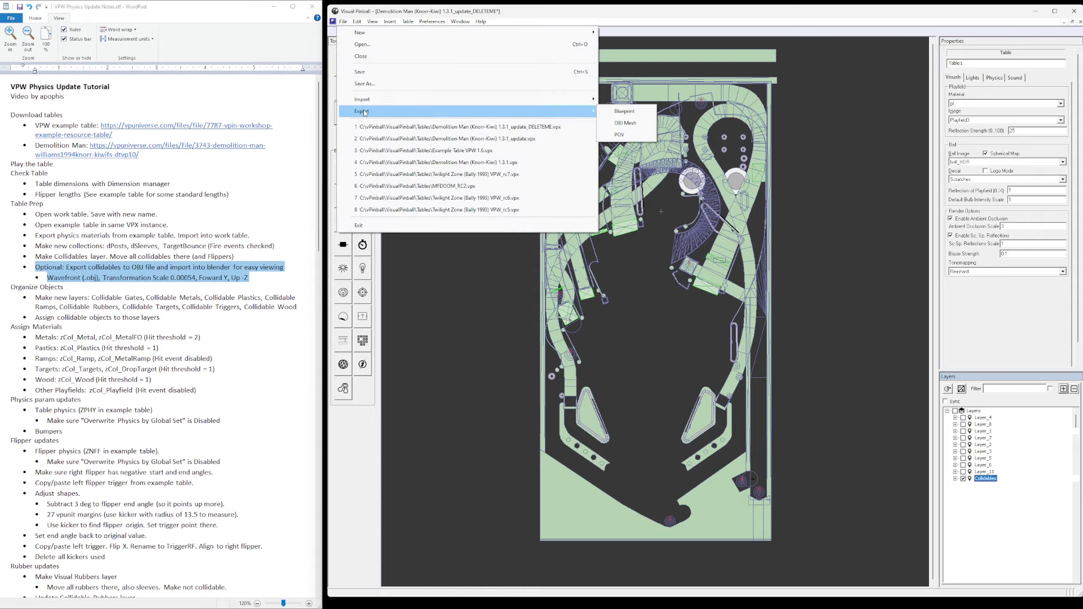
click(635, 123)
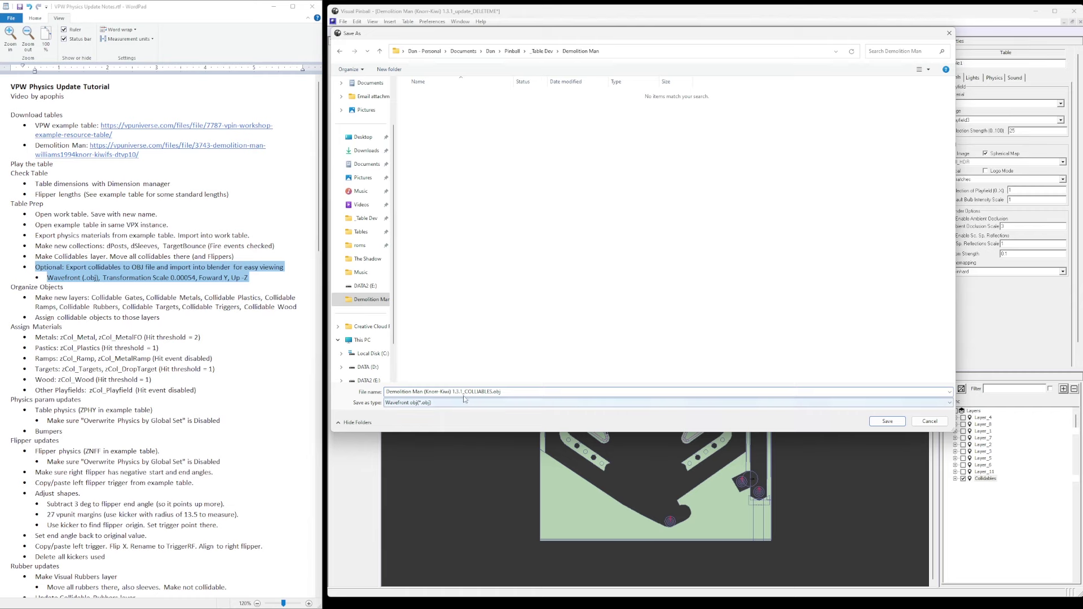
click(889, 422)
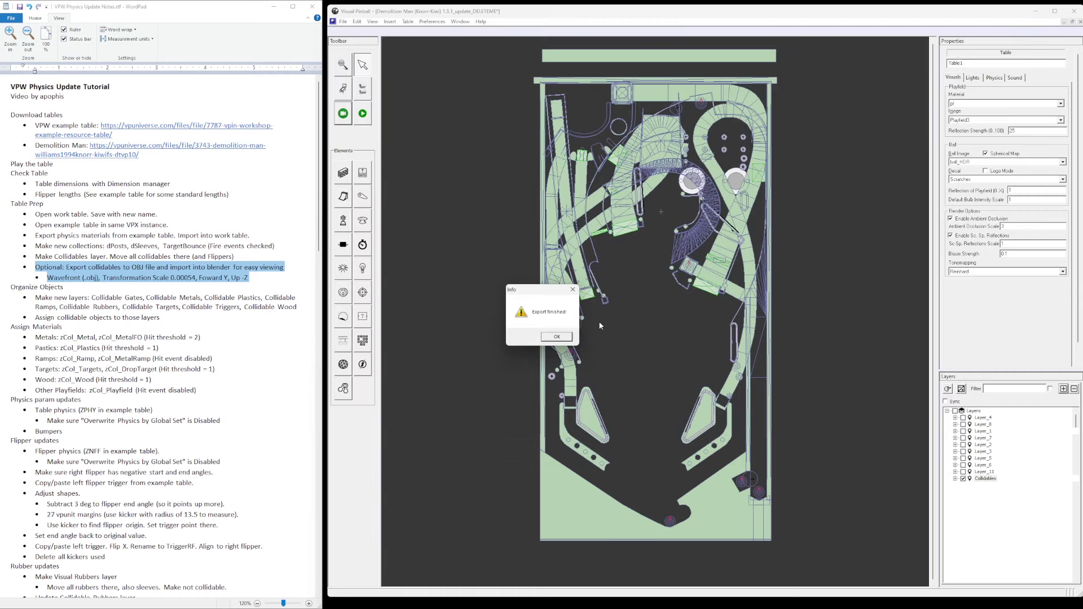
click(569, 336)
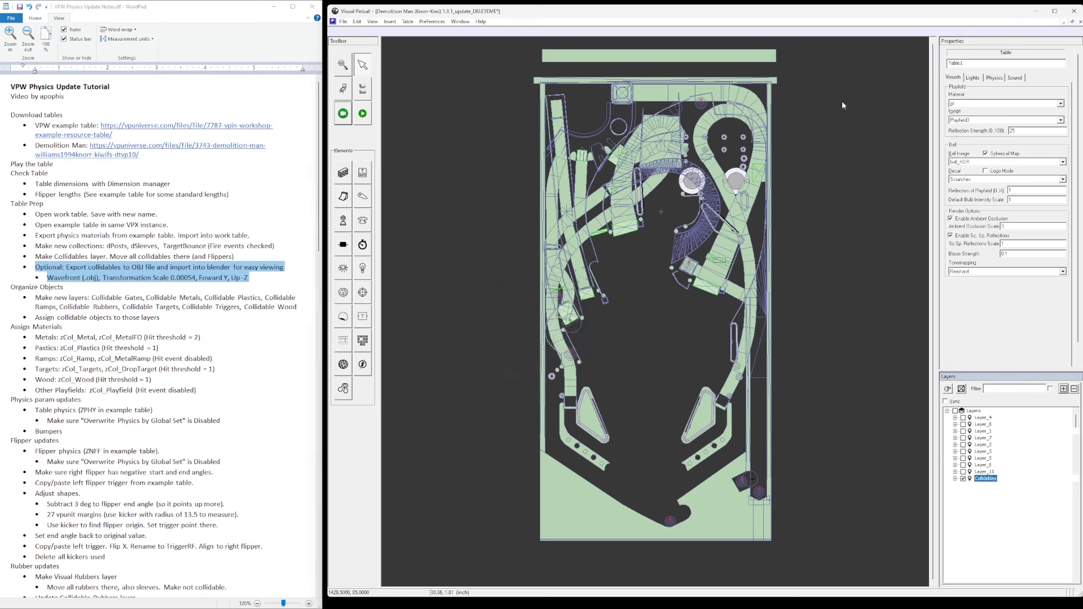
Close the throwaway DELETEME table and reopen the Demolition Man (Knorr-Kiwi) 1.3.1_update table
click(1079, 22)
click(571, 337)
key(ctrl+o)
click(435, 107)
double_click(434, 105)
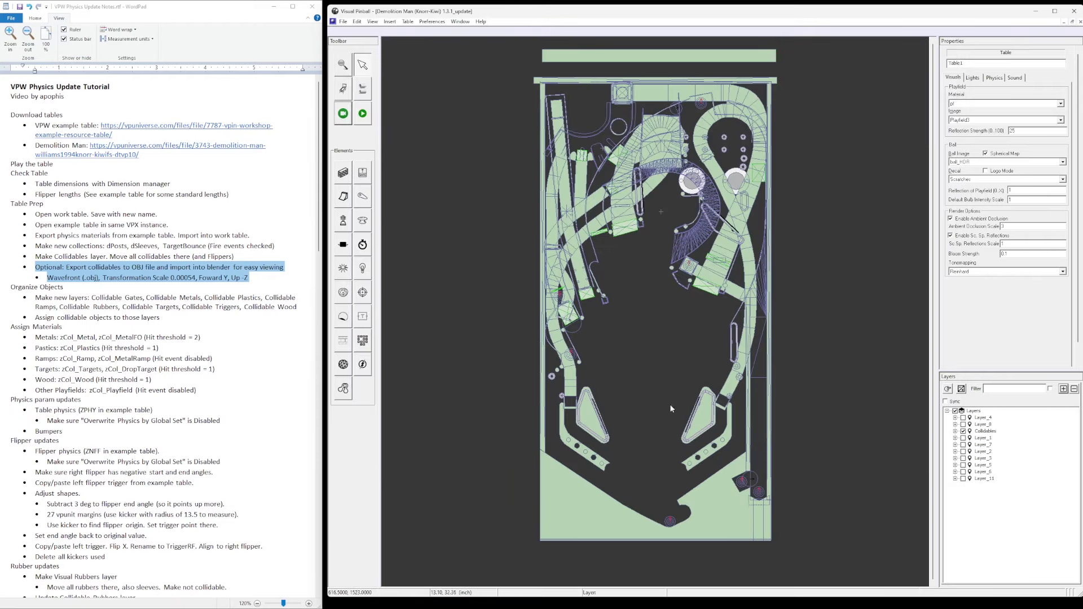
Switch to Blender and delete the default camera, cube and light from the new scene
mouse_move(502, 608)
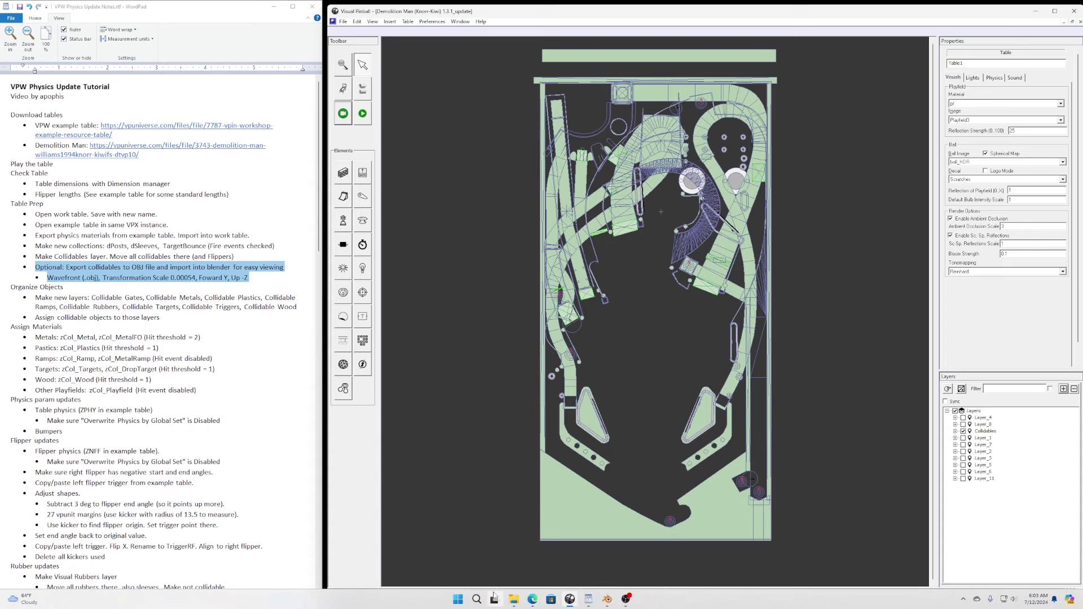
click(609, 602)
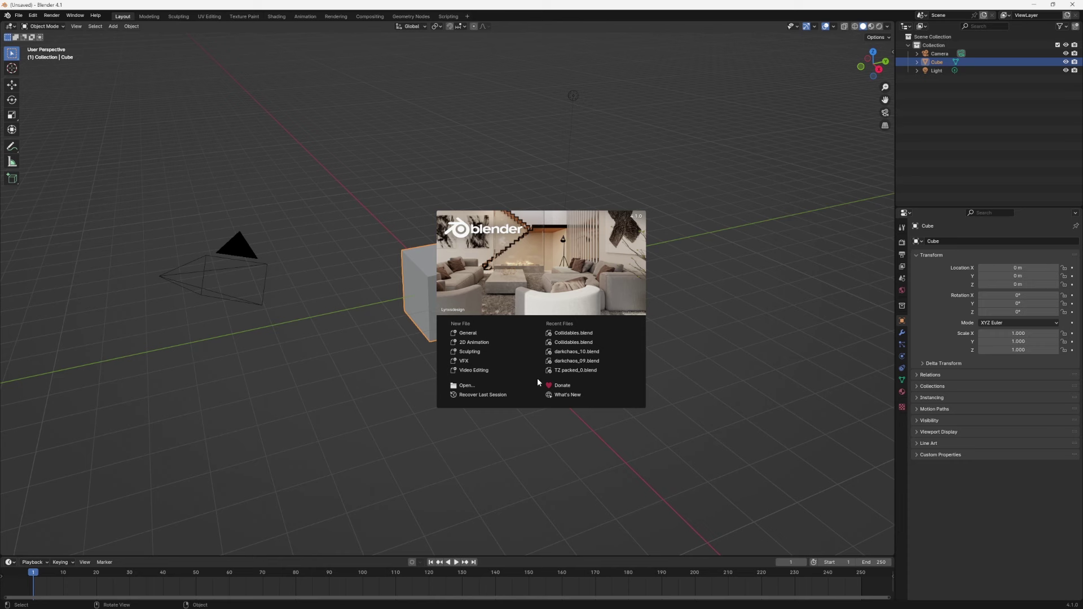
click(562, 443)
drag(106, 72, 641, 431)
key(Delete)
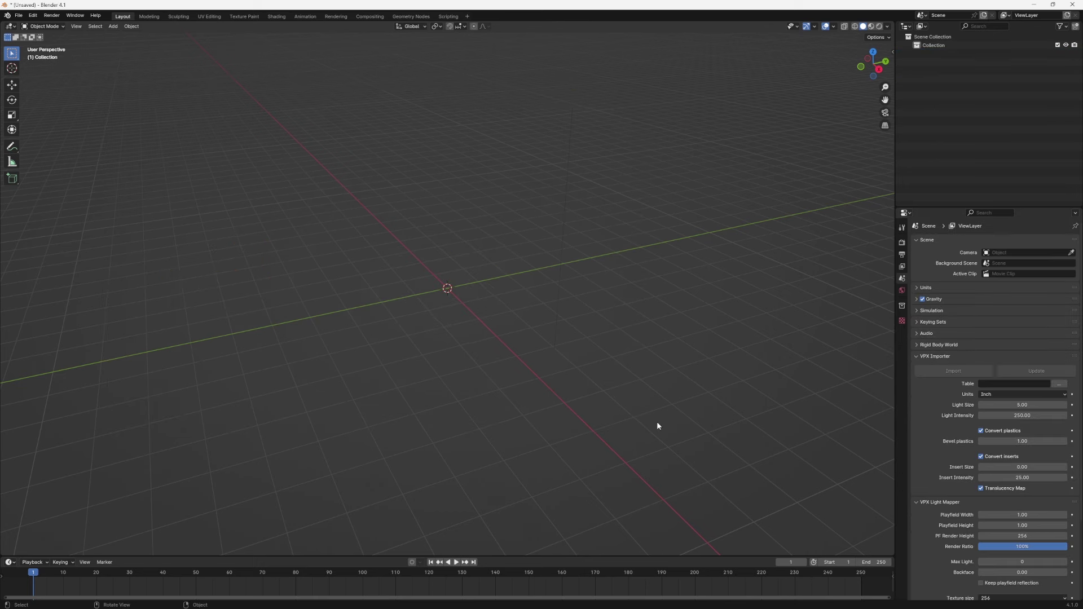
Start a Wavefront OBJ import and choose Demolition Man (Knorr-Kiwi) 1.3.1_COLLIABLES.obj from the Demolition Man folder
click(16, 16)
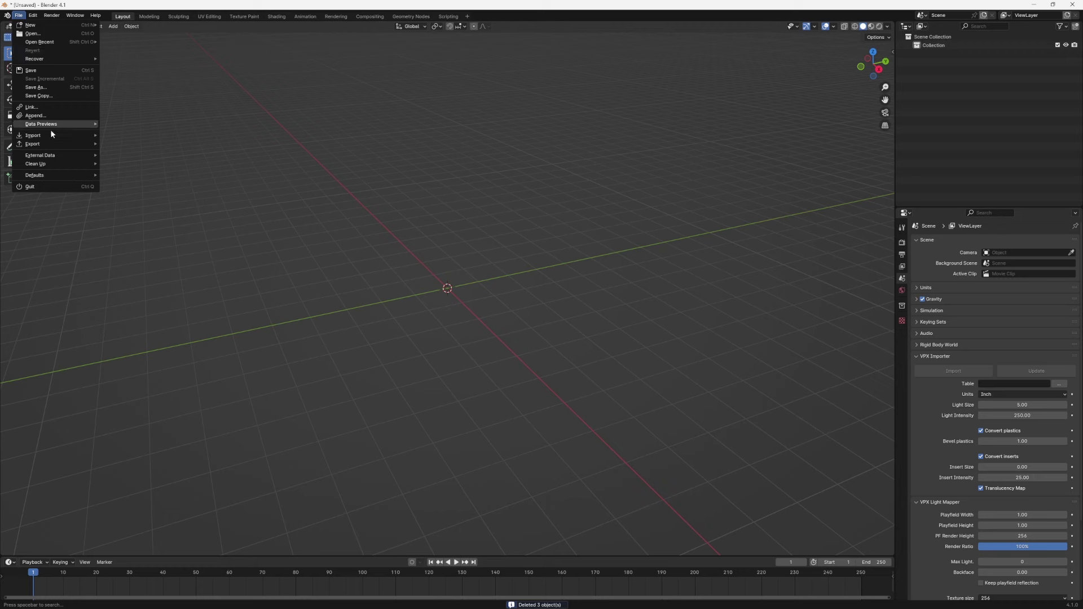
mouse_move(50, 136)
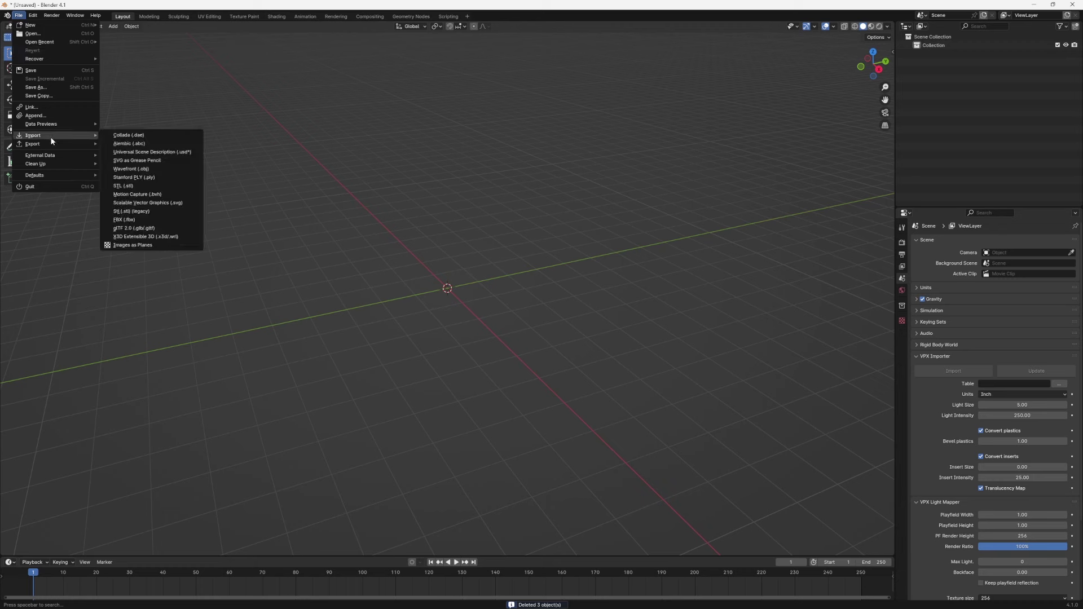
click(131, 169)
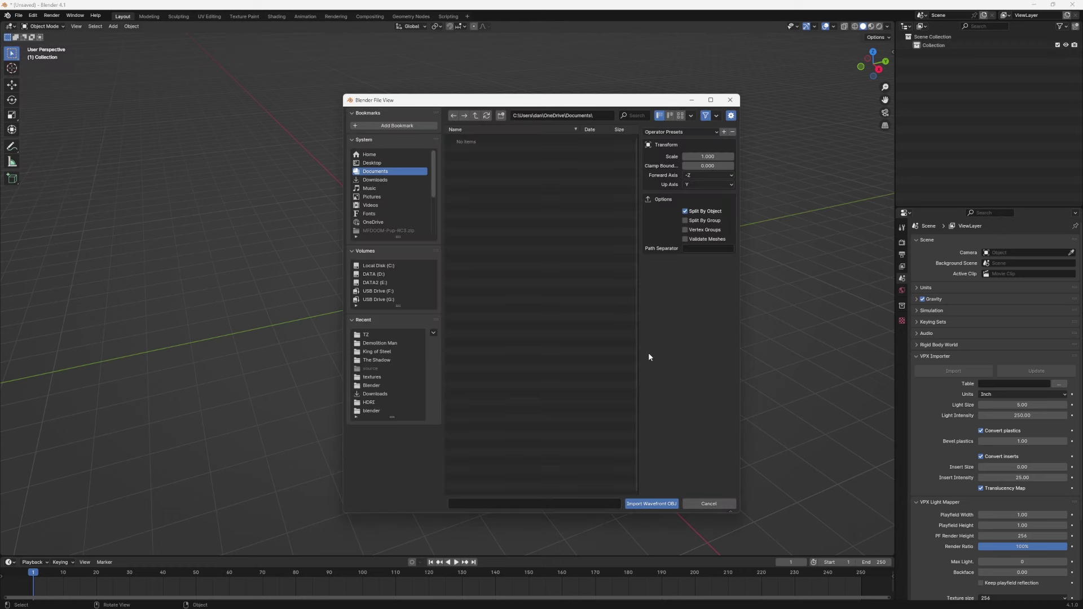
click(397, 342)
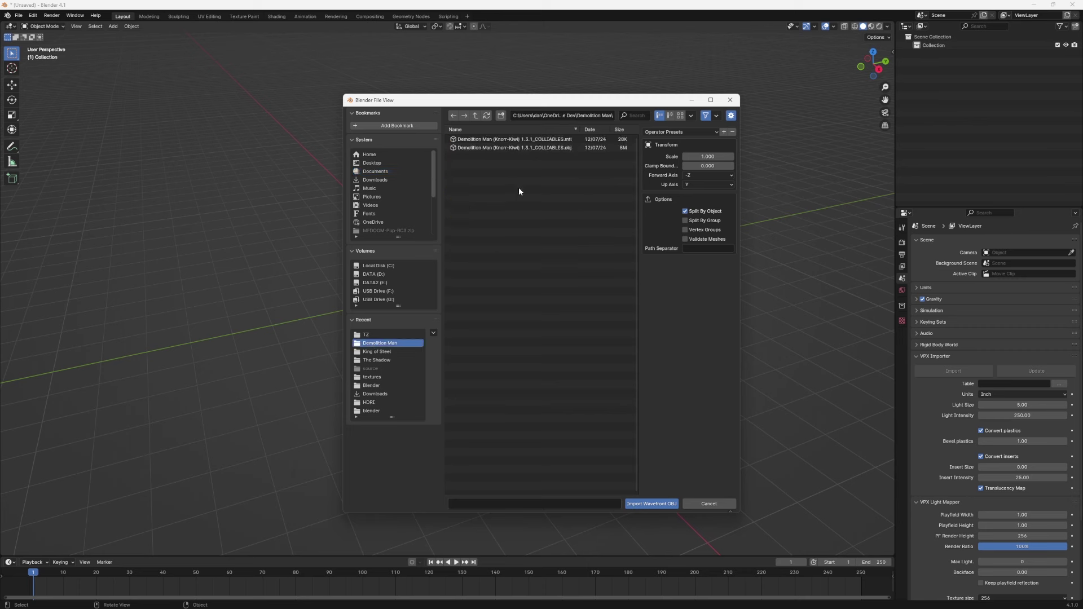
click(567, 148)
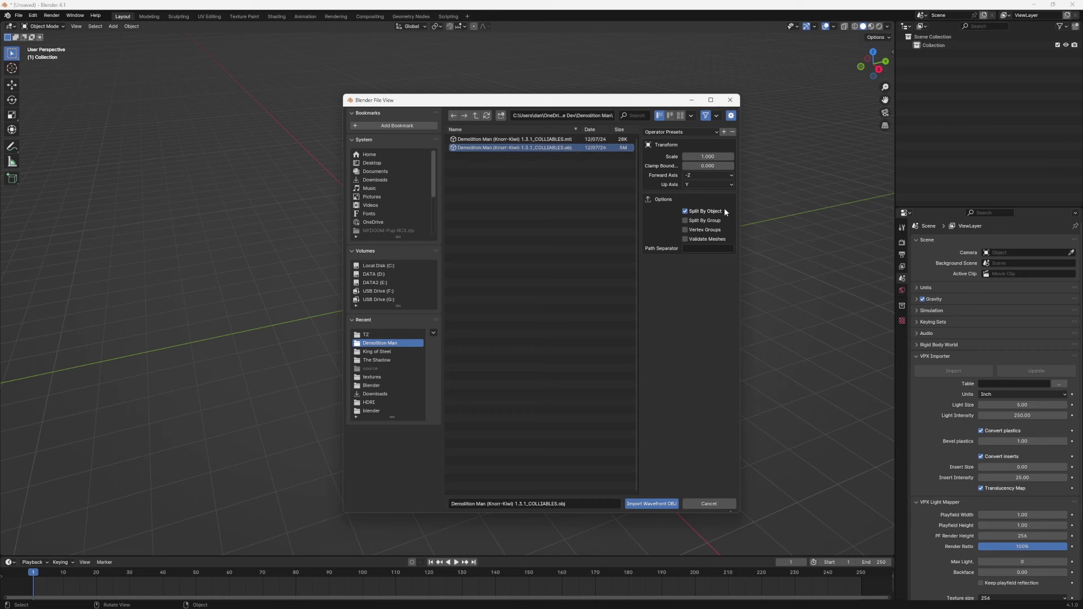
Import the OBJ with a scale of 0.00054, forward axis Y and up axis -Z
click(715, 157)
text(0)
key(Return)
click(699, 176)
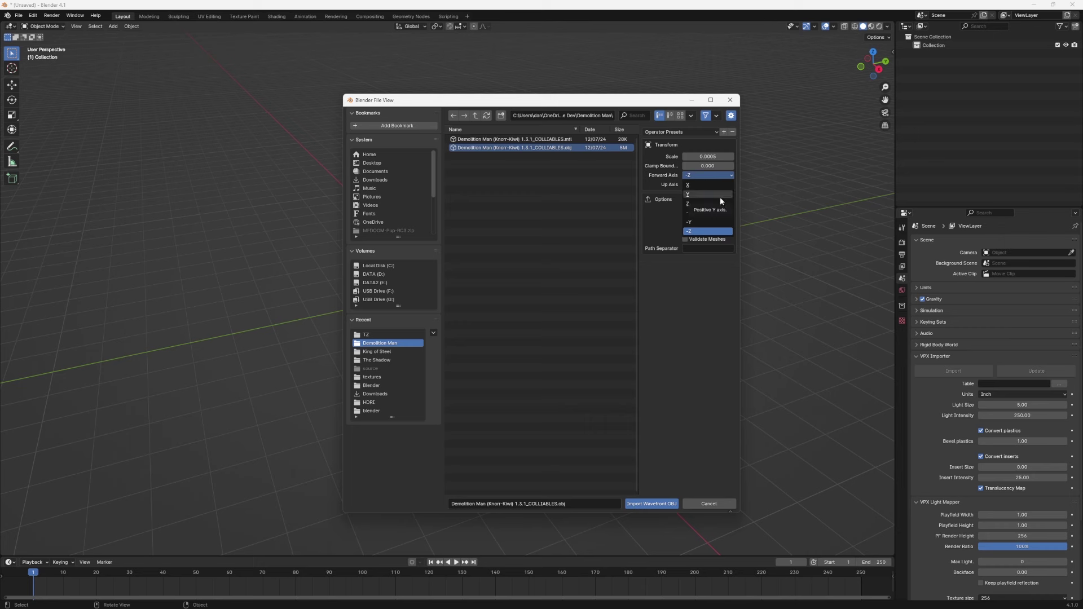
click(683, 177)
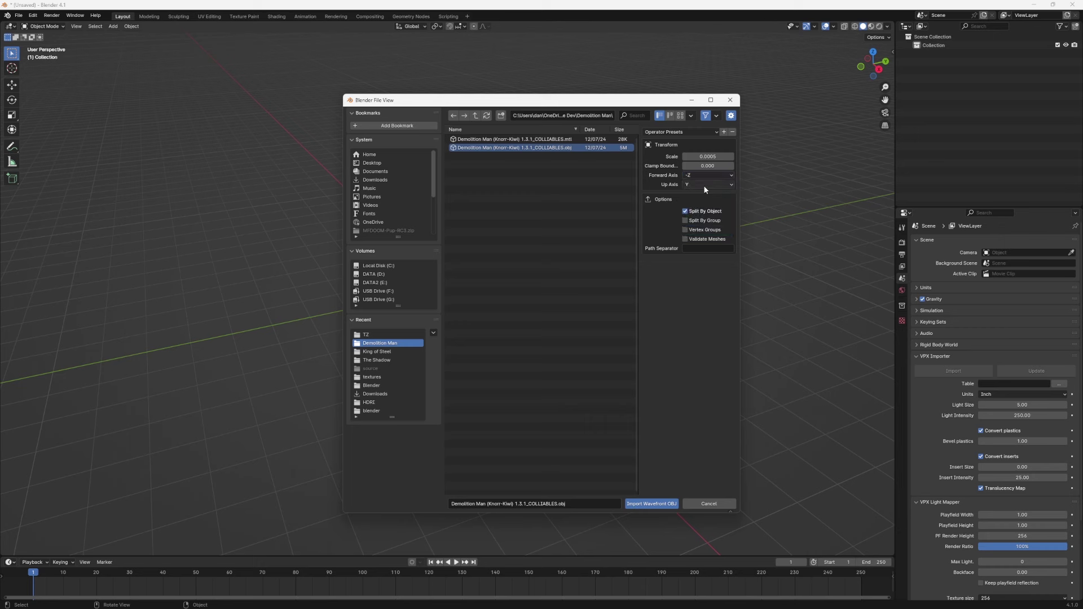
click(696, 176)
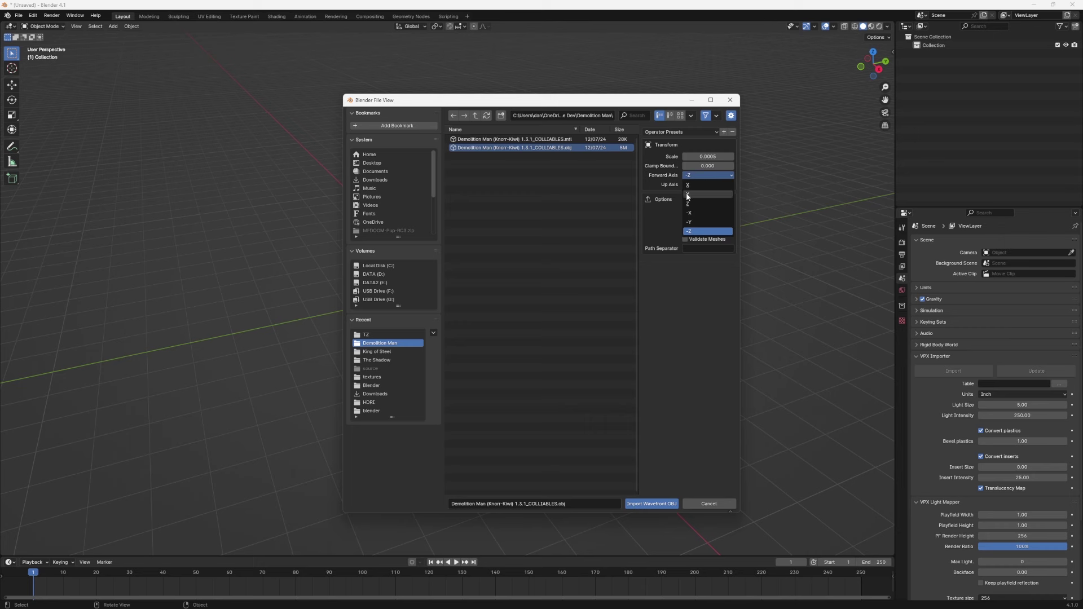
click(689, 194)
click(703, 185)
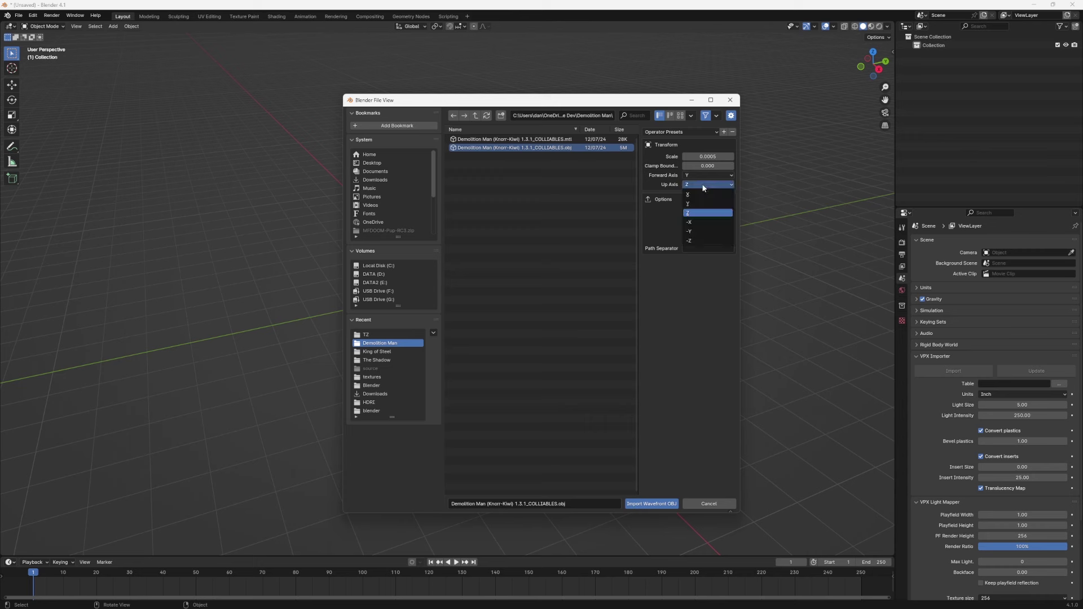
click(695, 240)
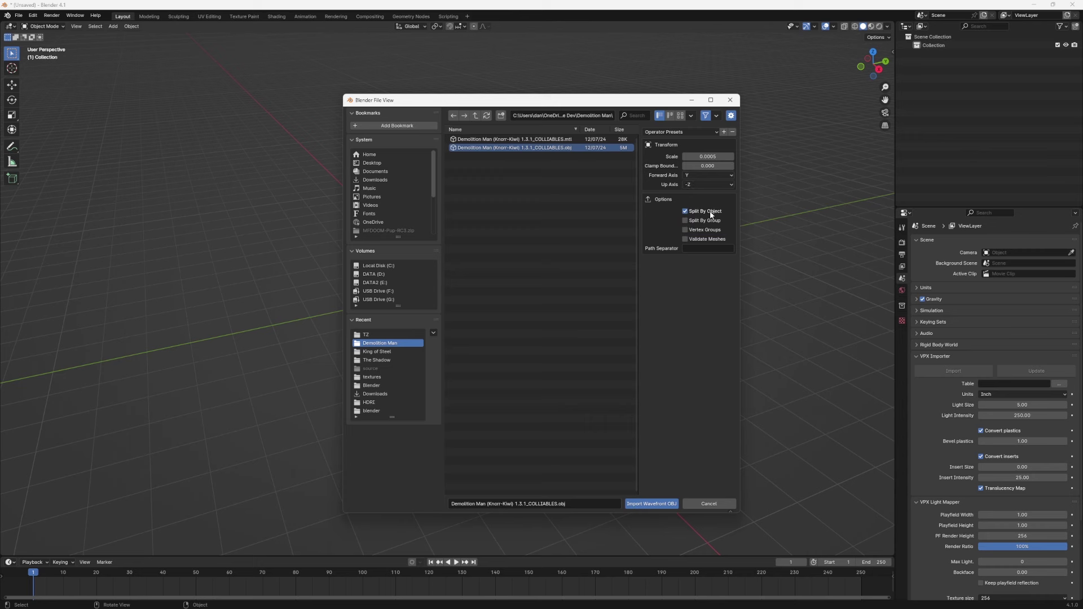
click(650, 504)
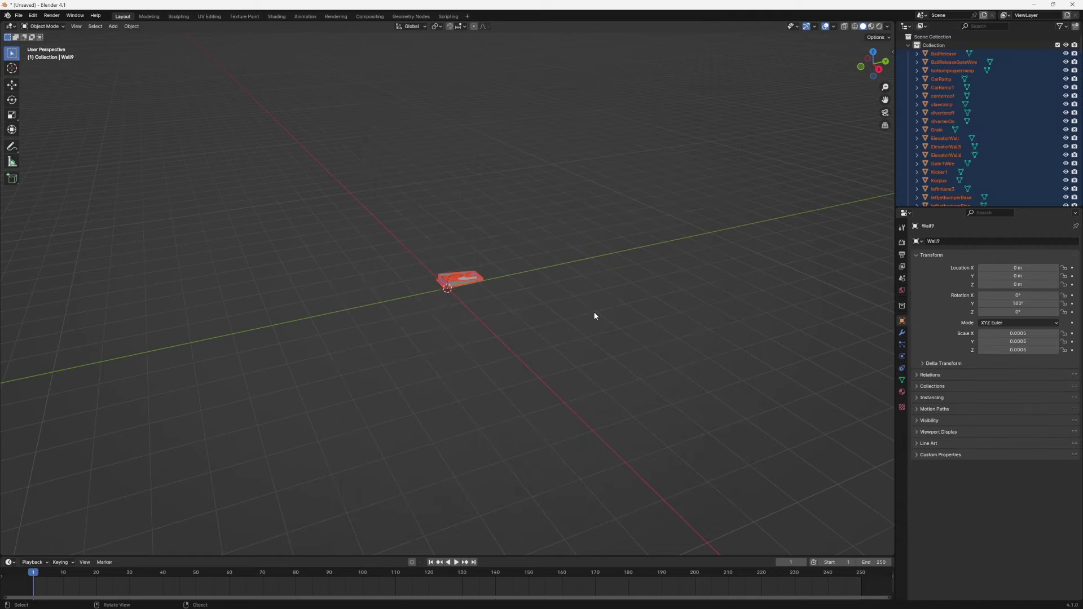
Deselect the imported meshes and examine the whole collidables model from above the playfield's front
scroll(594, 316, up, 8)
drag(668, 296, 595, 384)
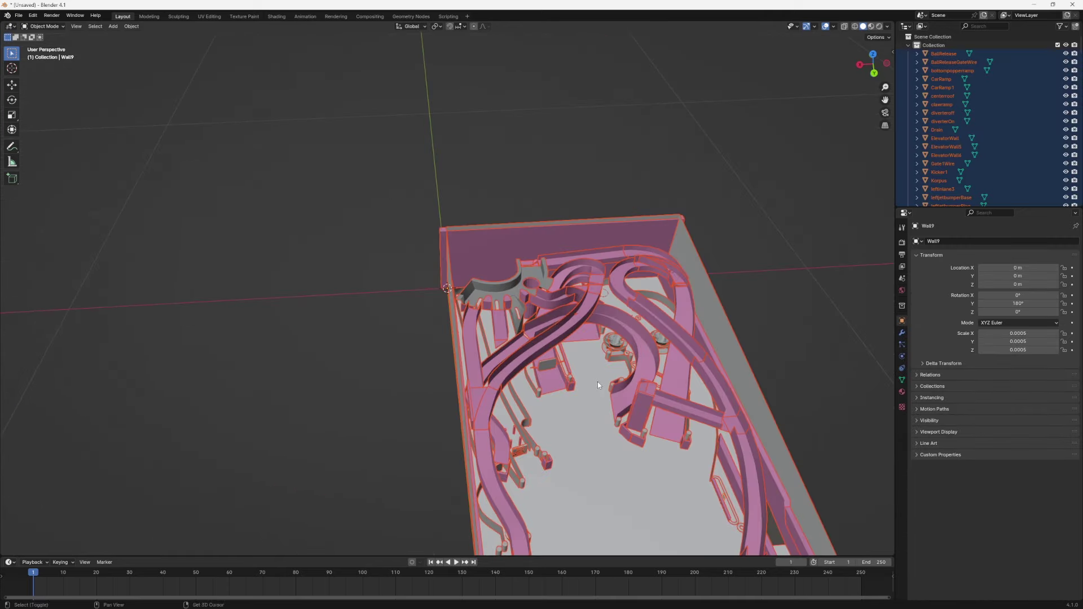
scroll(595, 384, down, 6)
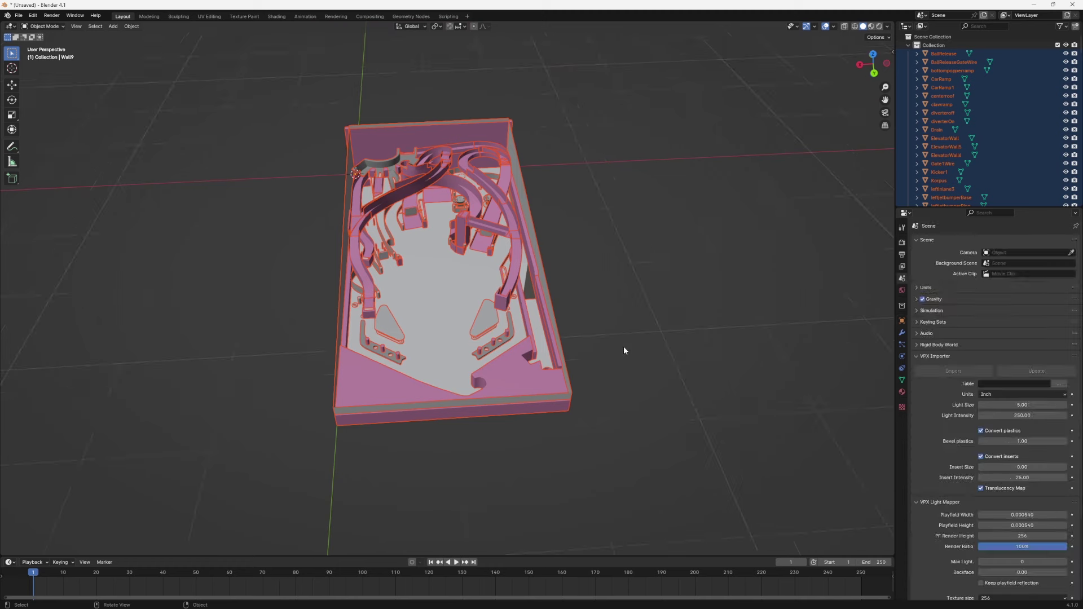
click(623, 268)
scroll(518, 378, up, 3)
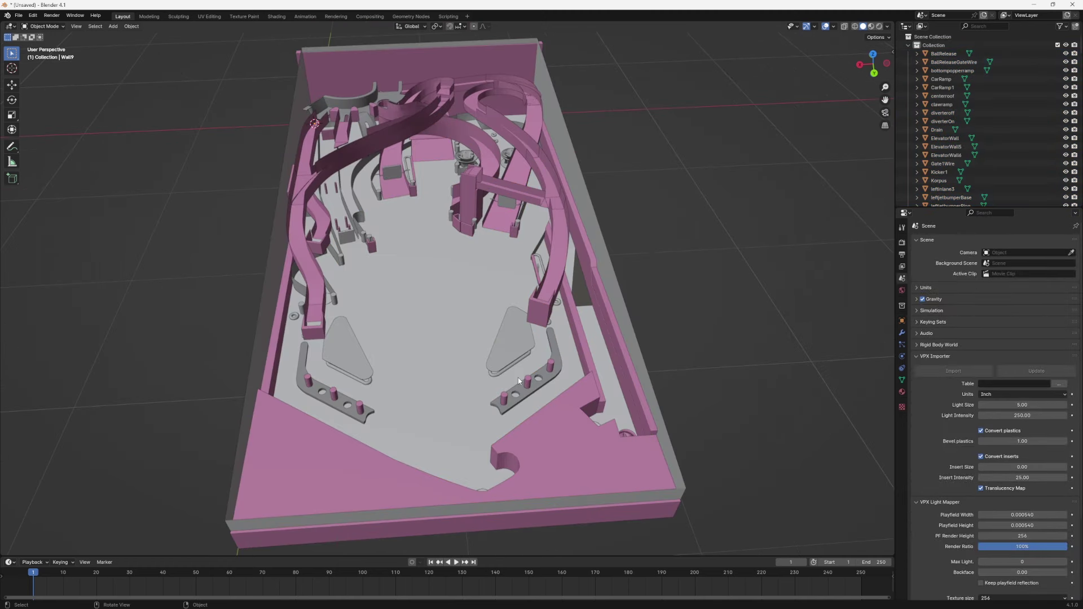
scroll(605, 327, down, 1)
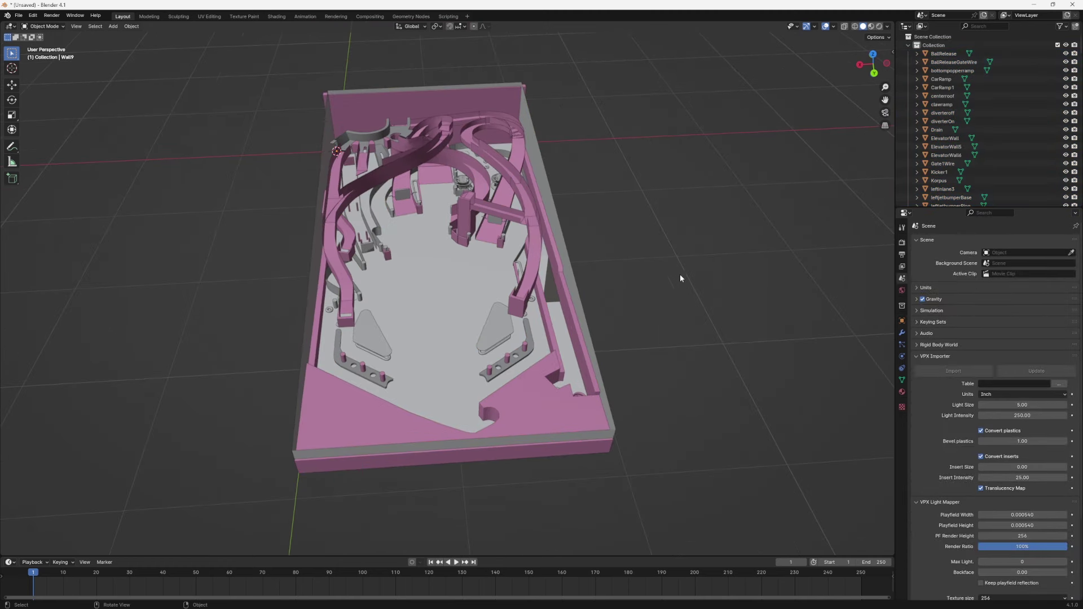
Show the object transform properties and check the dimensions of the table's outer cabinet mesh, Korpus
key(n)
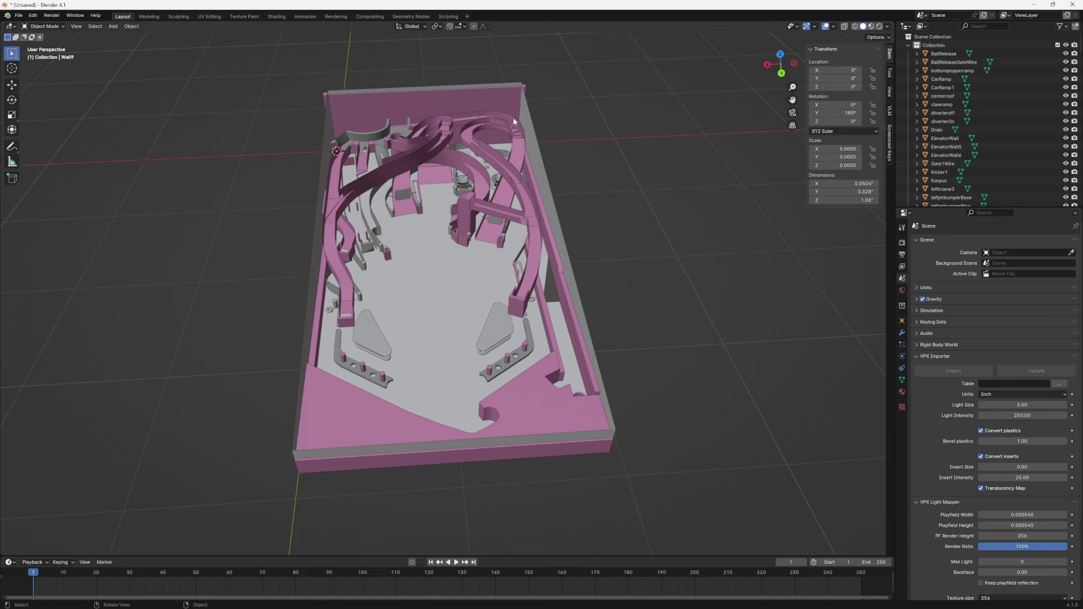
click(529, 127)
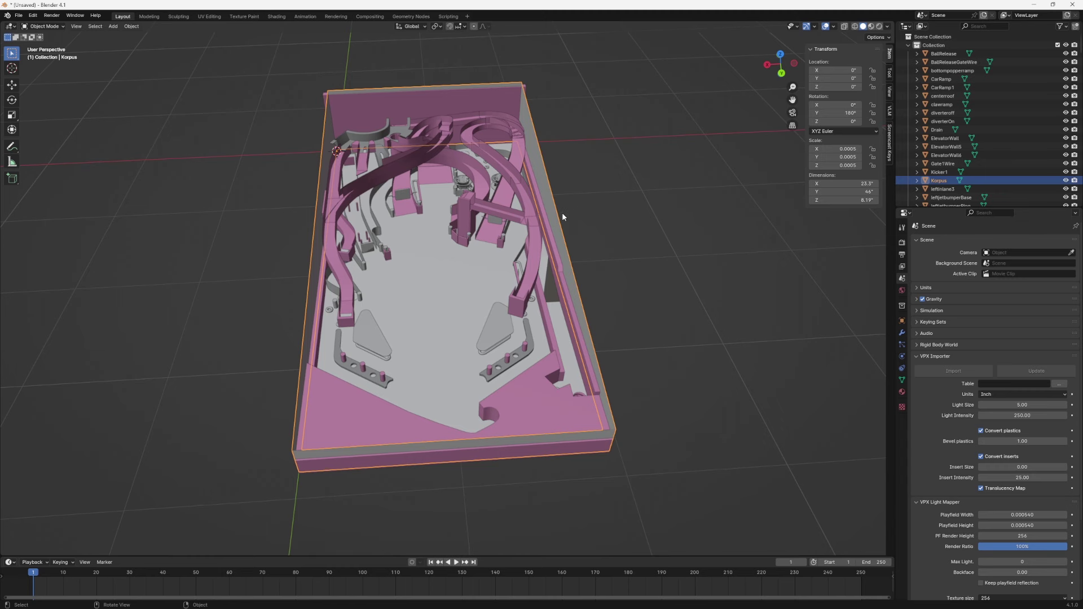
scroll(562, 212, up, 2)
scroll(562, 212, down, 4)
scroll(562, 212, up, 3)
scroll(561, 212, down, 2)
mouse_move(564, 216)
mouse_down()
mouse_move(510, 218)
mouse_move(559, 201)
mouse_move(528, 198)
mouse_move(593, 205)
mouse_move(575, 241)
mouse_move(561, 217)
mouse_up()
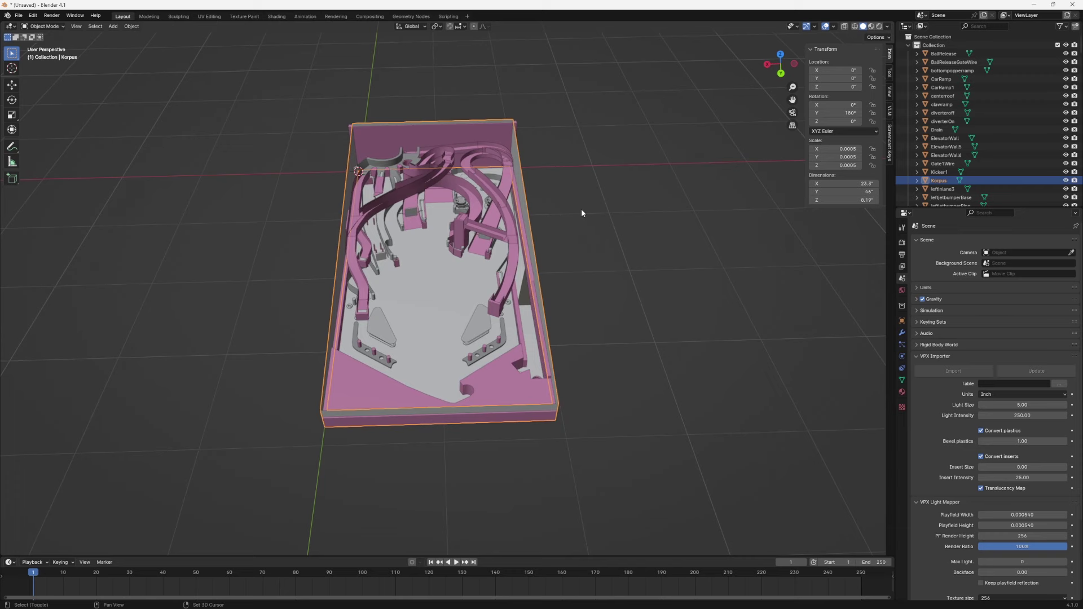
drag(582, 213, 544, 213)
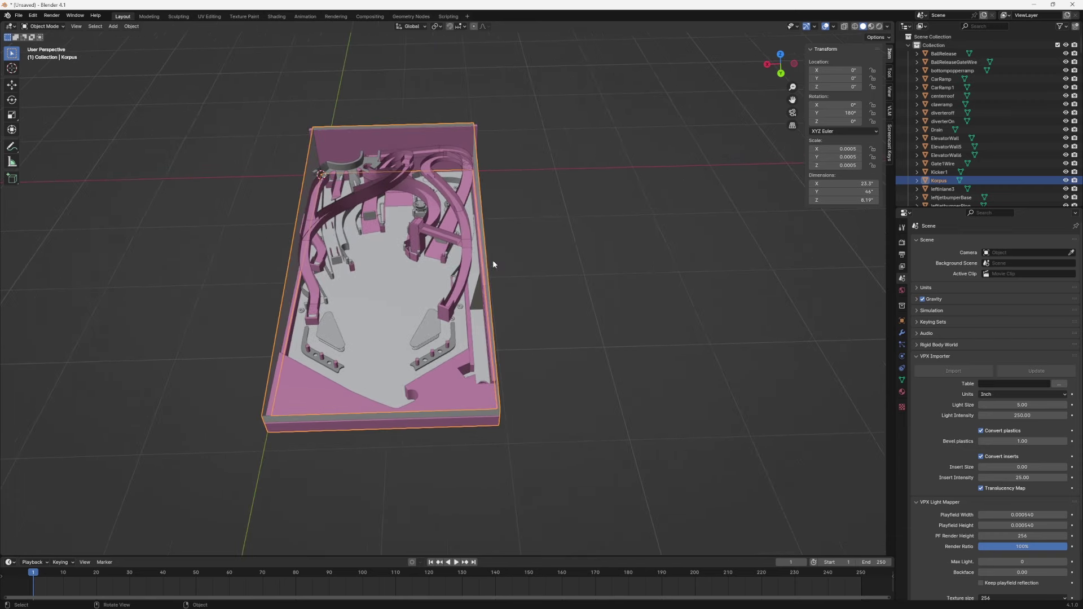
Select the tall Wall15 beside the raised ramp and frame it for a close look
click(413, 232)
scroll(416, 269, up, 2)
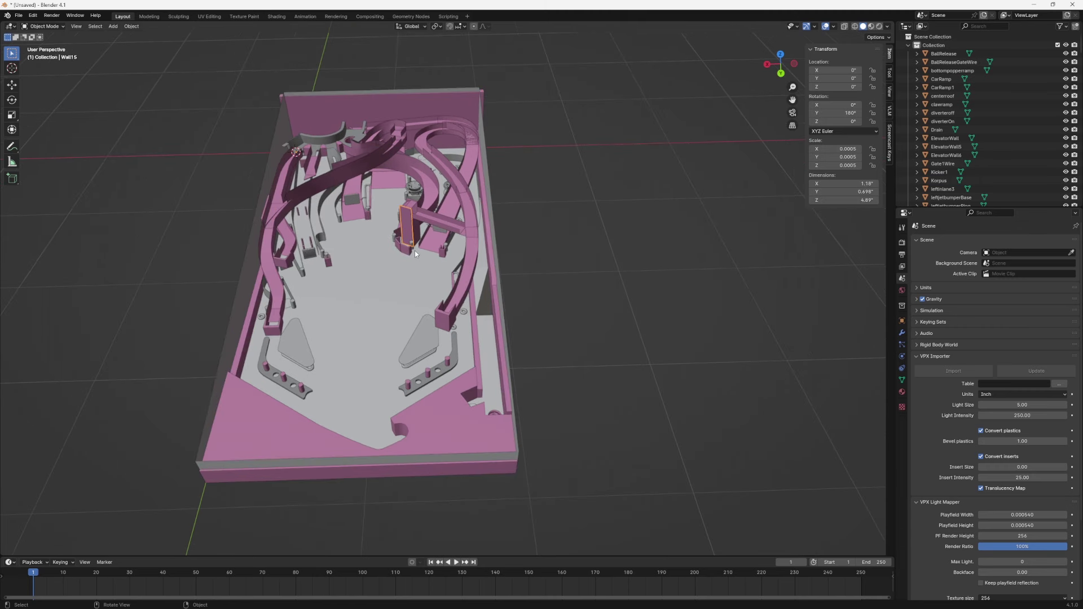
key(KP_Decimal)
mouse_move(442, 271)
mouse_down()
mouse_move(546, 239)
mouse_move(474, 224)
mouse_move(411, 290)
mouse_move(435, 270)
mouse_up()
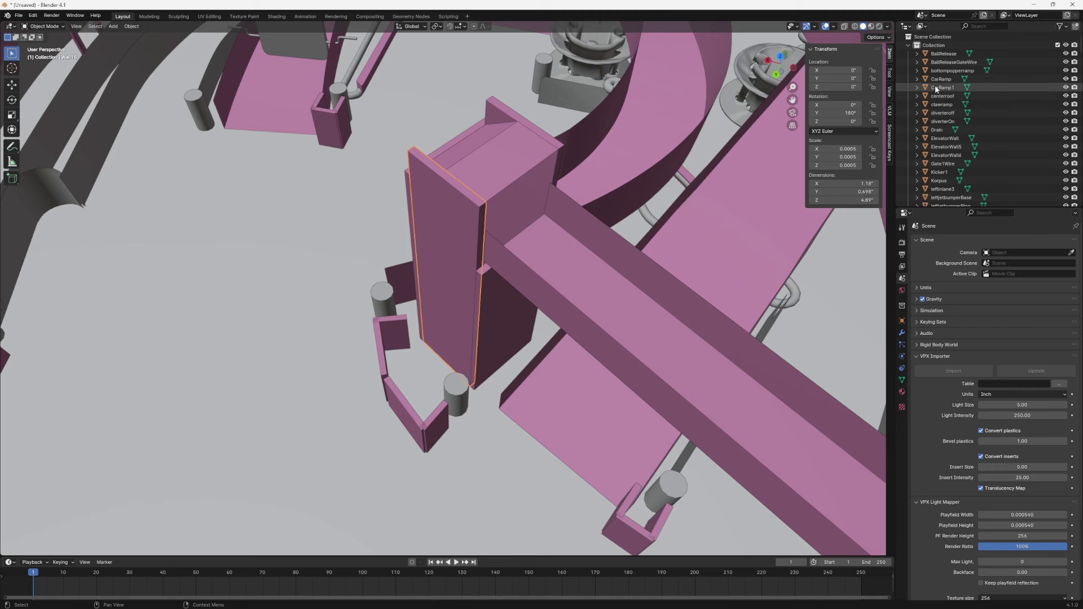
Find ElevatorWall5 by selecting it in the object list, frame it, and examine the surrounding ramps and walls
click(941, 147)
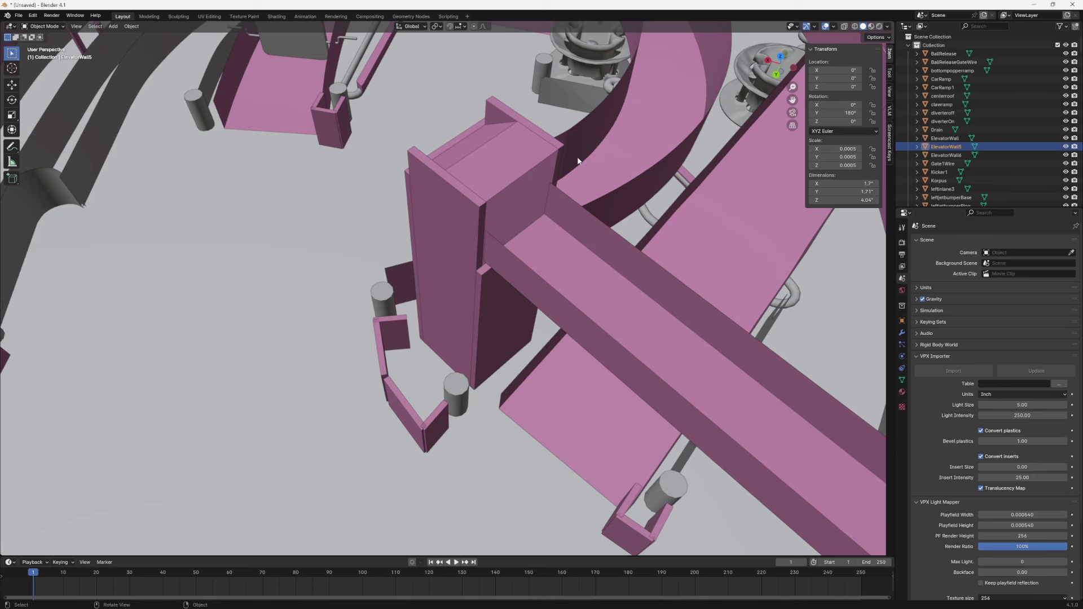
key(KP_Decimal)
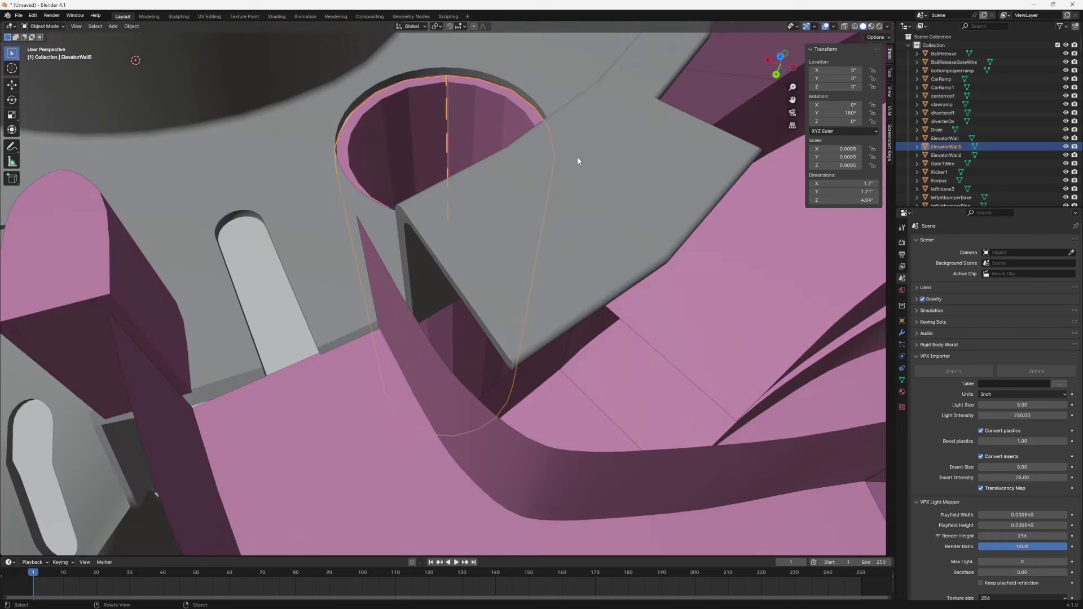
scroll(582, 158, down, 10)
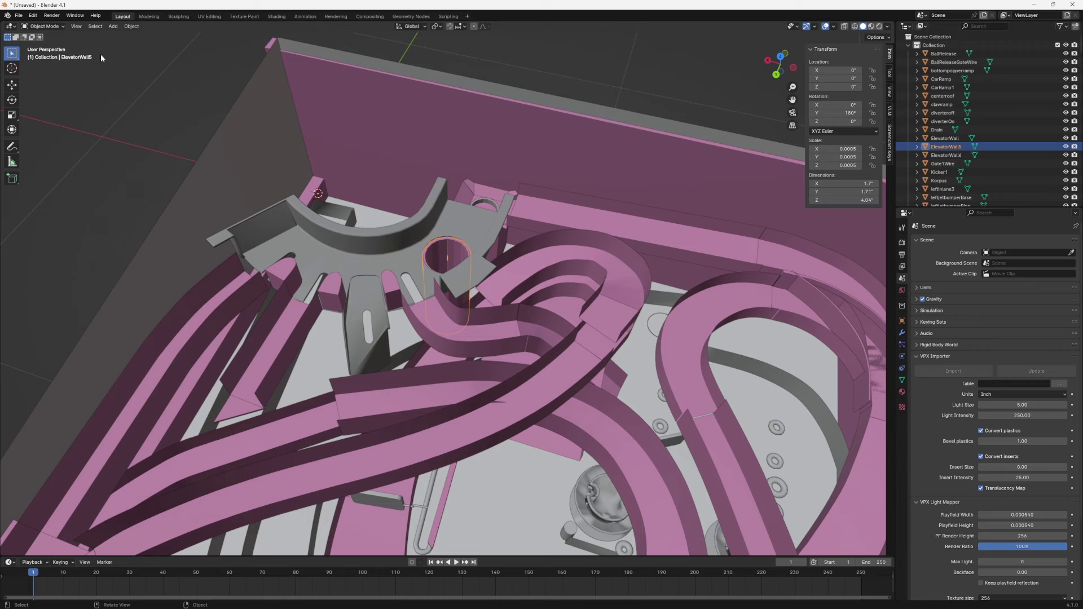
drag(480, 260, 403, 168)
drag(435, 235, 476, 250)
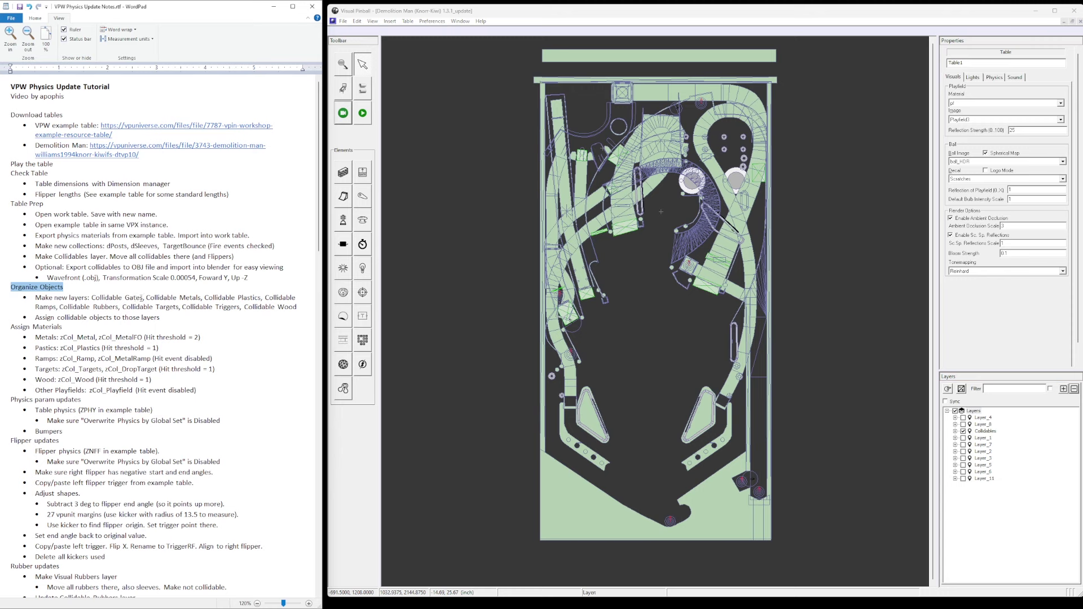
Return to the Visual Pinball table and add layers named Collidable Gates, Collidable Metals and Collidable Plastics
mouse_move(297, 307)
mouse_down()
mouse_move(35, 297)
mouse_move(293, 312)
mouse_up()
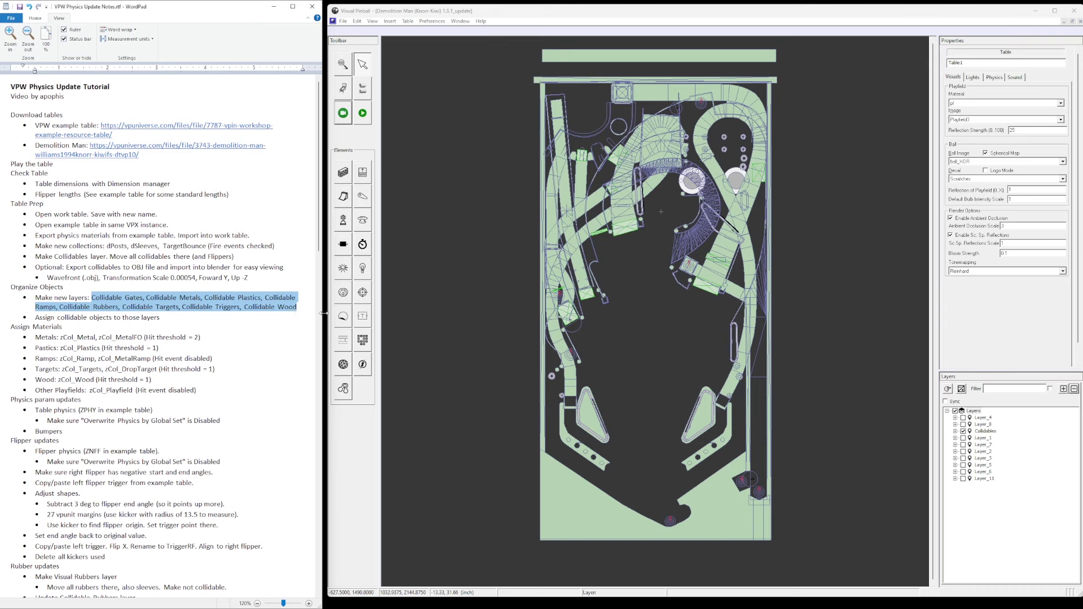
click(1064, 388)
text(Collidable Gates)
key(Return)
click(1063, 388)
text(Collidable Metals)
key(Return)
click(1064, 388)
text(Collidable Plastics)
Add layers named Collidable Ramps, Collidable Rubbers, Collidable Targets, Collidable Triggers and Collidable Wood
click(1064, 389)
text(Collidable Ramps)
click(1064, 388)
text(Collidable Rubbers)
click(1064, 389)
text(Collidable Targets)
click(1064, 388)
text(Collidable Wood)
key(Return)
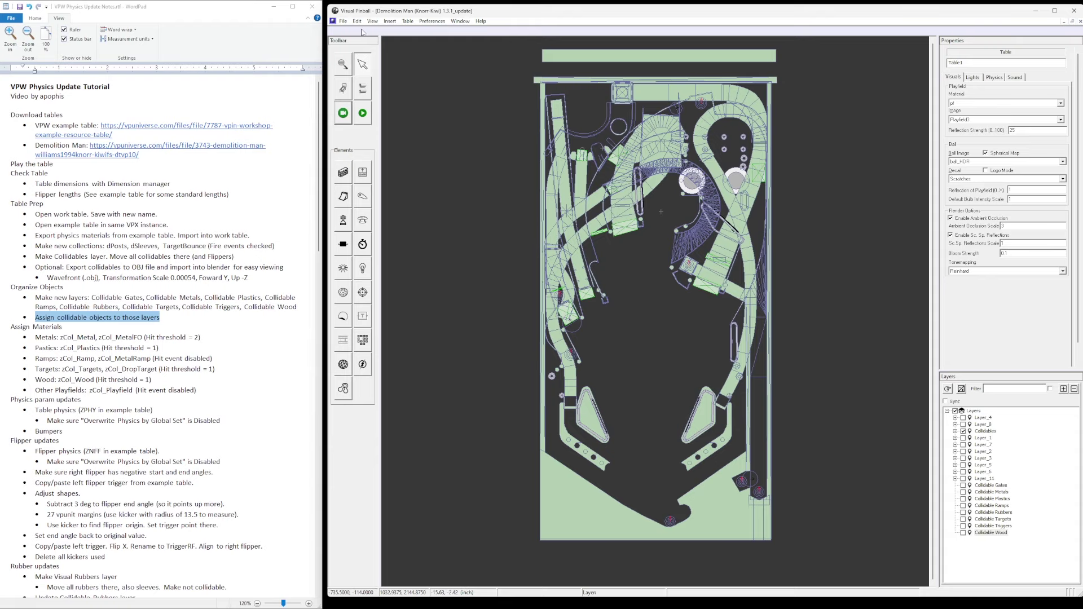
Open the table's element selection list and sort it by type and by layer so the Collidables entries group together
click(343, 21)
mouse_move(363, 24)
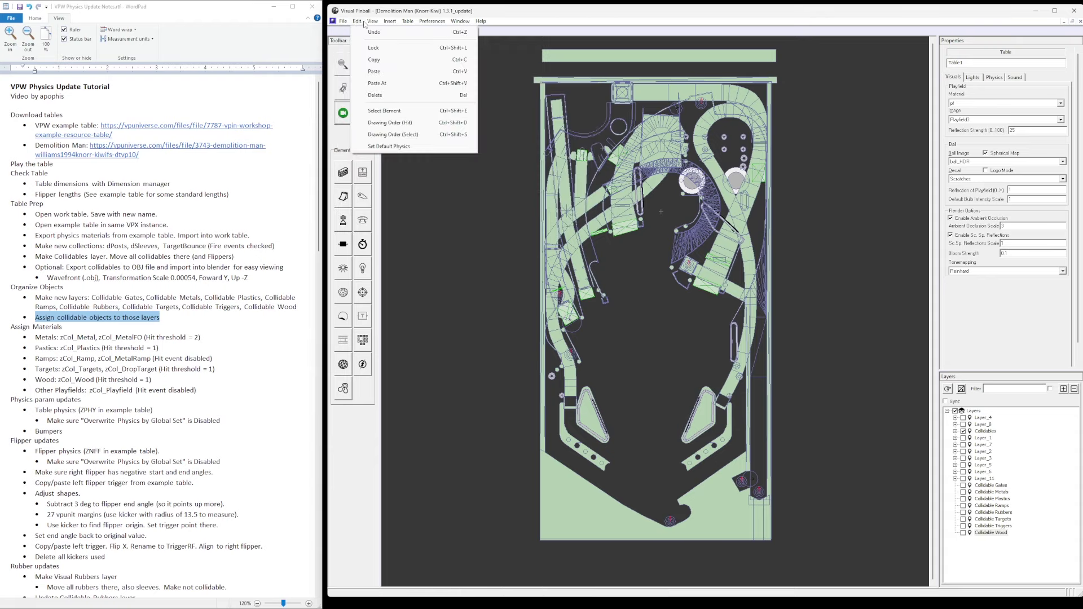
click(379, 111)
drag(280, 52, 411, 71)
click(431, 85)
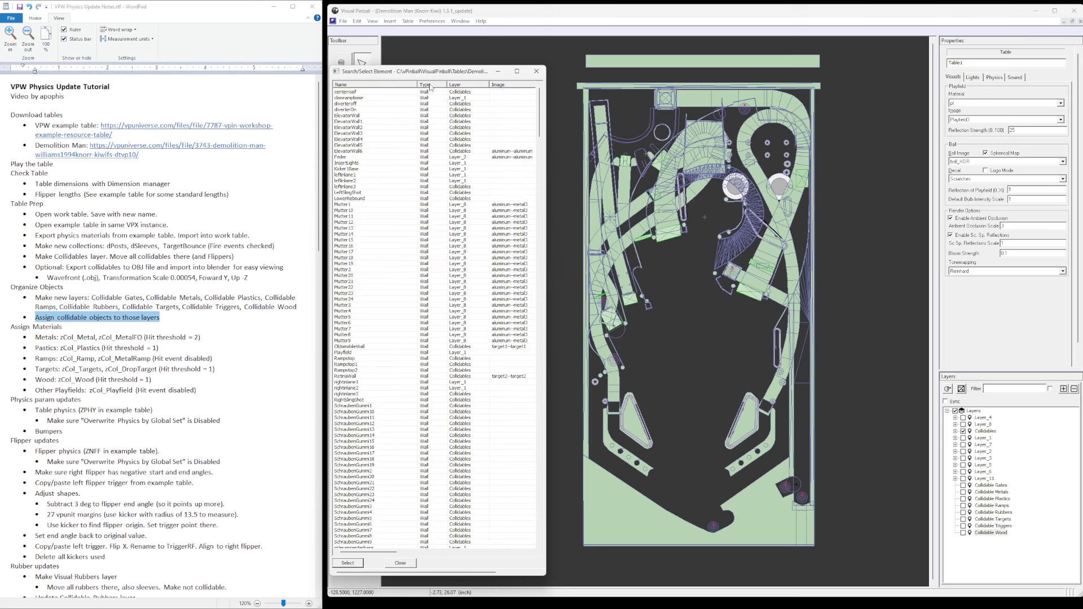
click(430, 85)
click(462, 85)
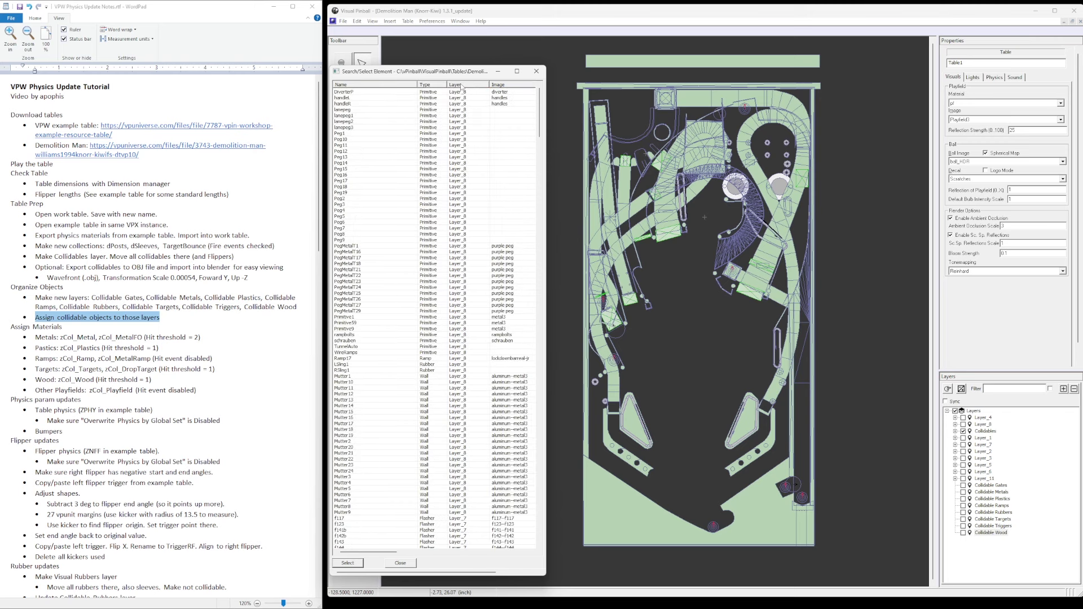
click(462, 84)
Select BallReleaseGate and the two gates listed after it, and assign all three to the Collidable Gates layer
click(424, 194)
shift+click(426, 199)
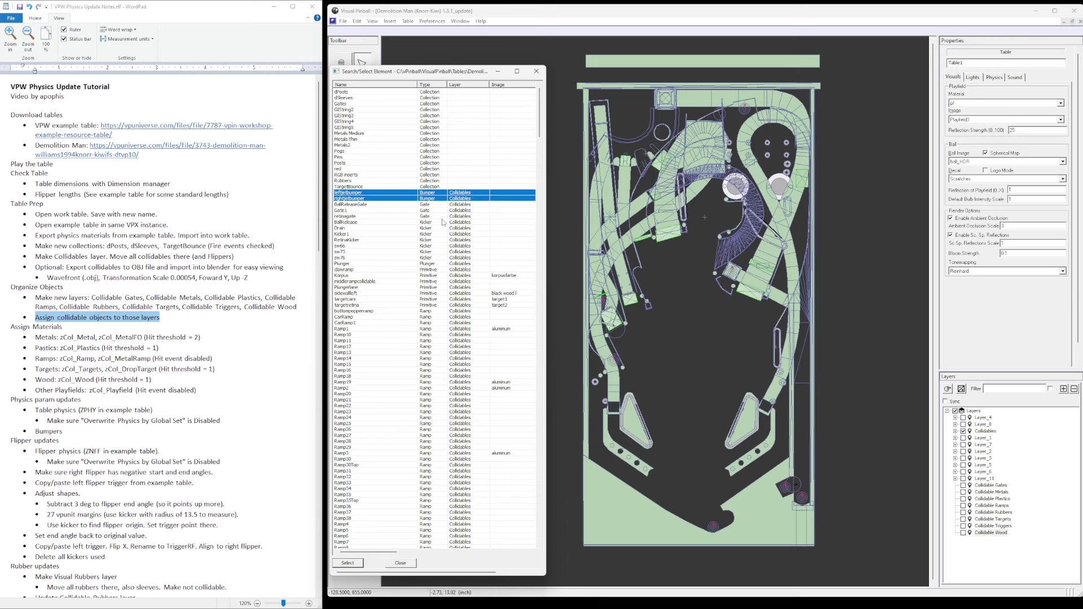
click(429, 205)
shift+click(431, 217)
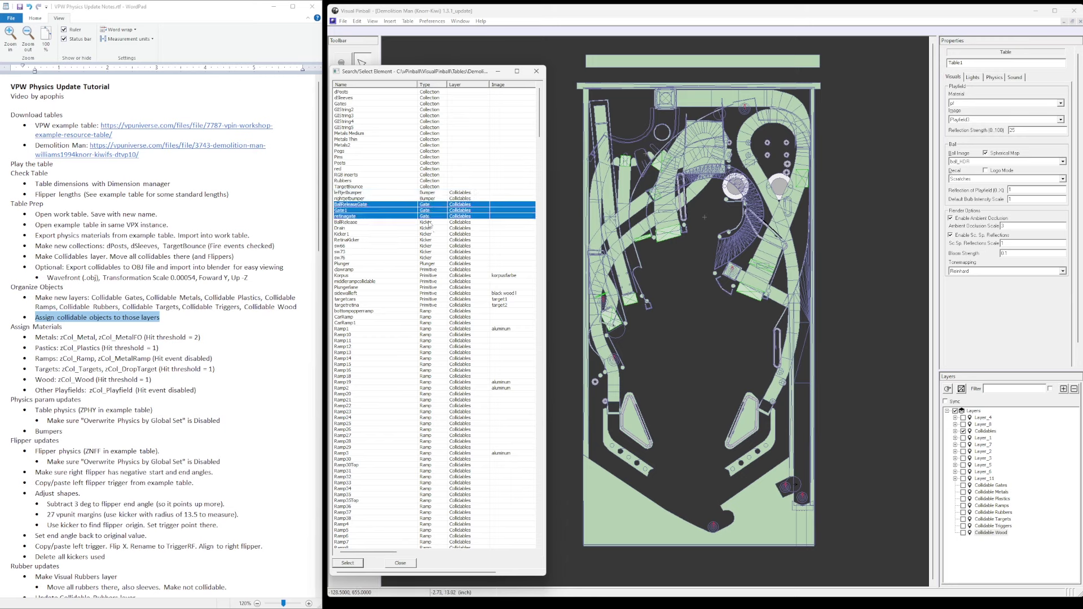
click(348, 564)
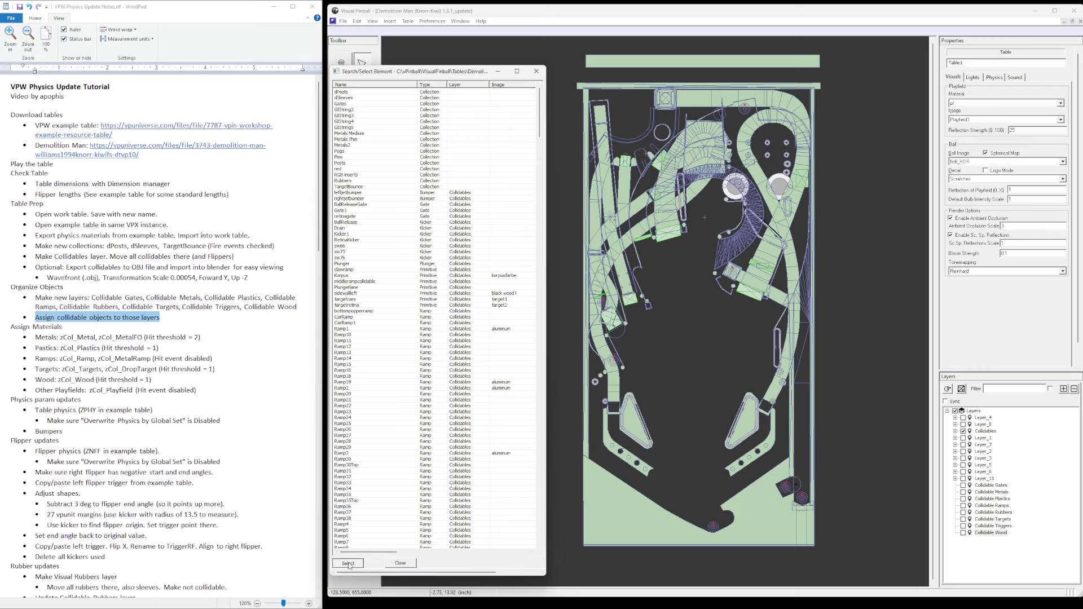
ctrl+click(794, 479)
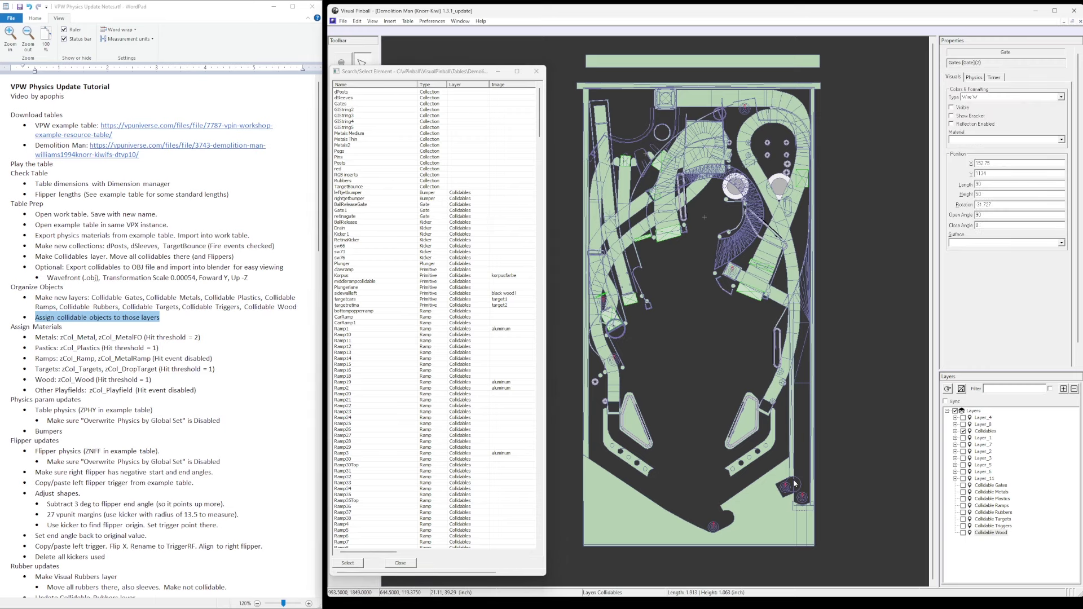
ctrl+click(793, 479)
right_click(793, 479)
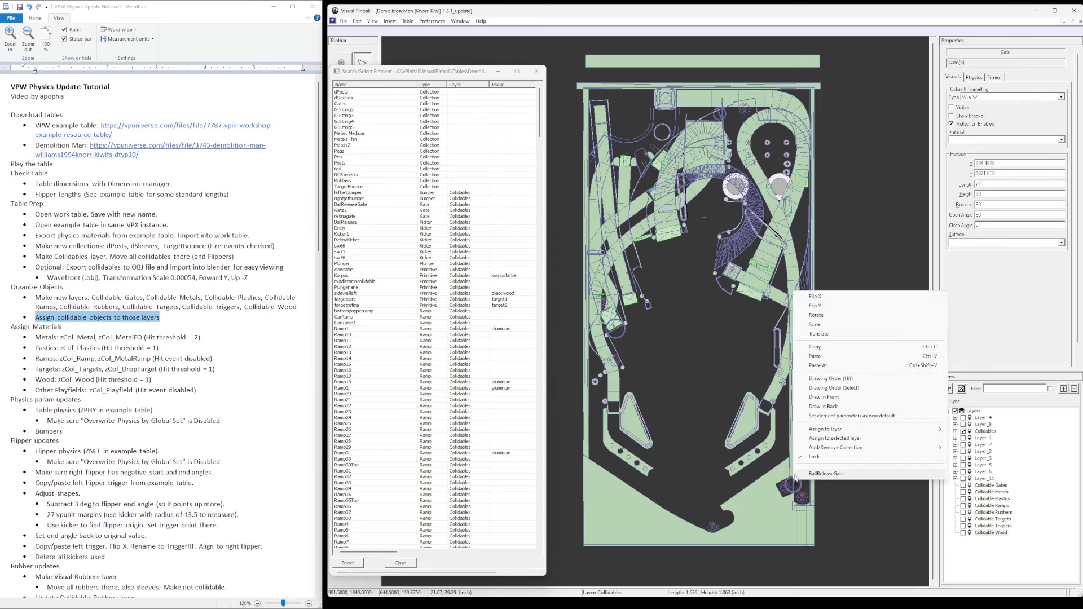
mouse_move(855, 432)
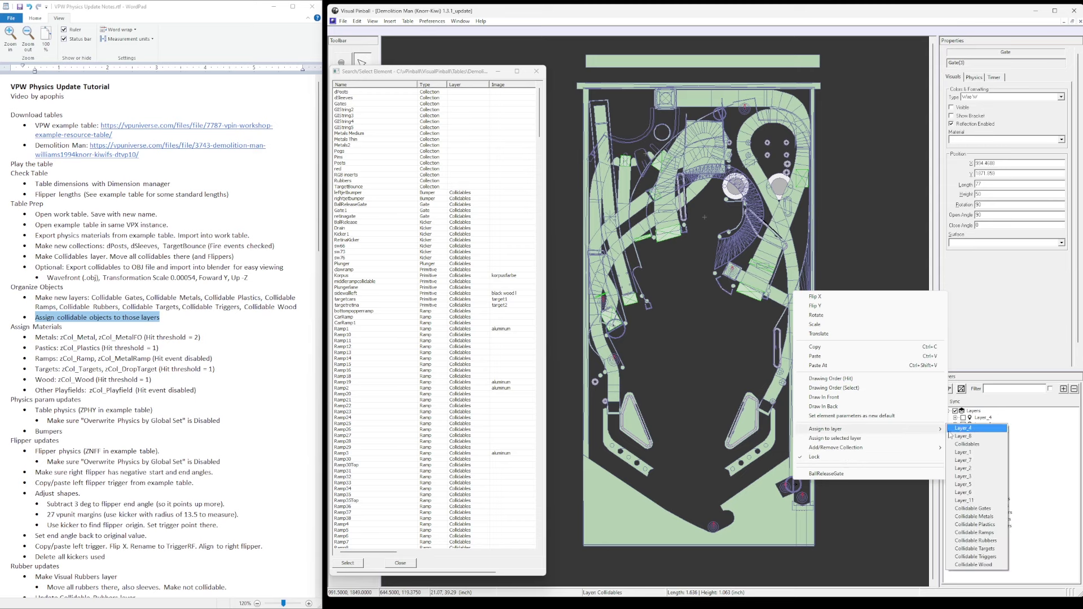
click(979, 509)
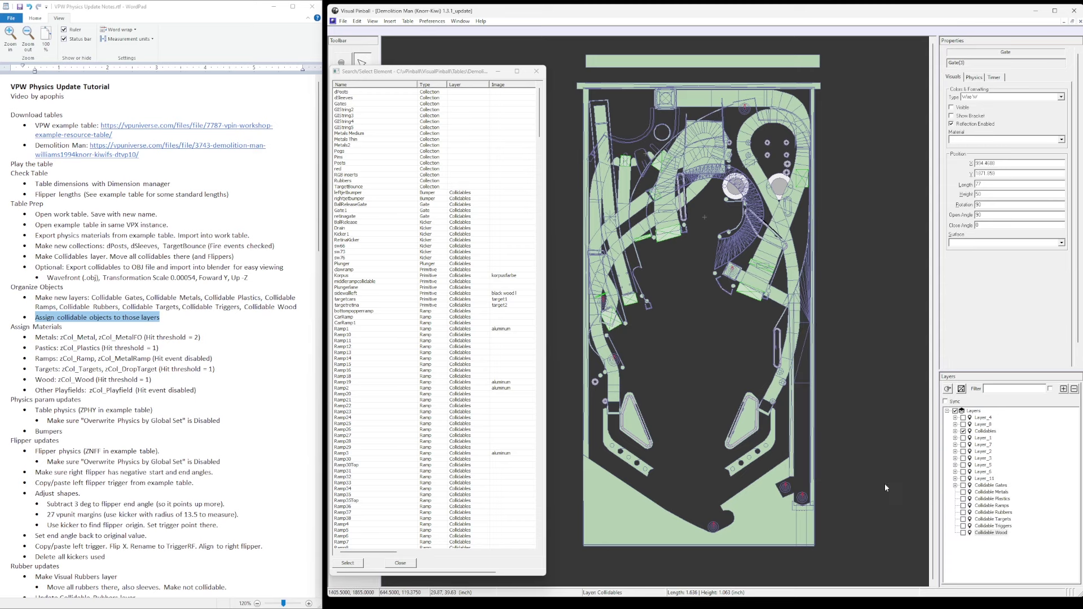
Select the kickers on the table and check the plunger and the primitives from clawramp to targetretina in the element list
drag(345, 223, 349, 260)
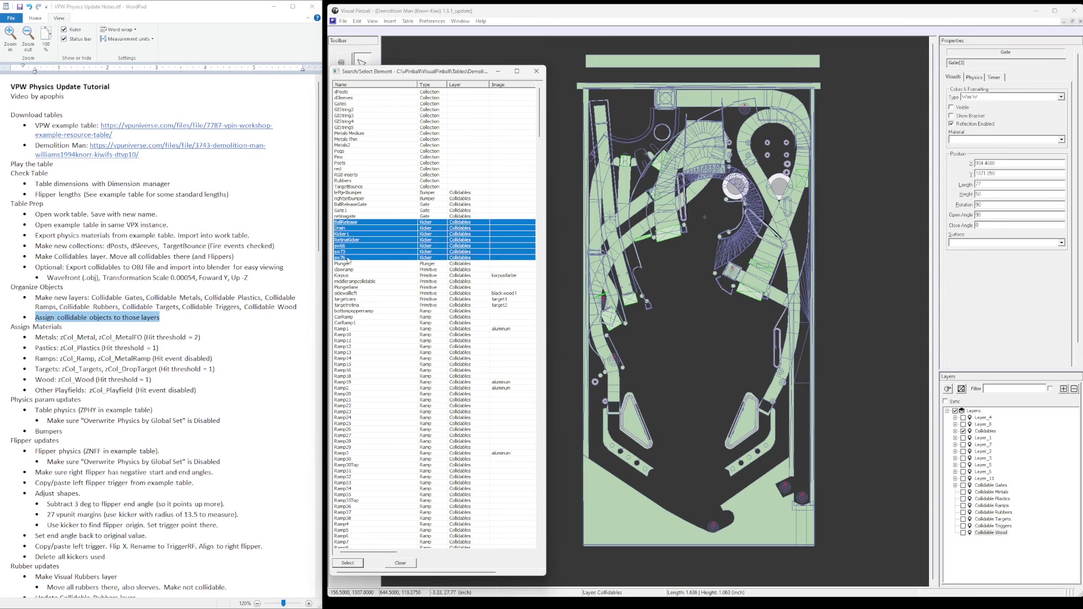
click(347, 563)
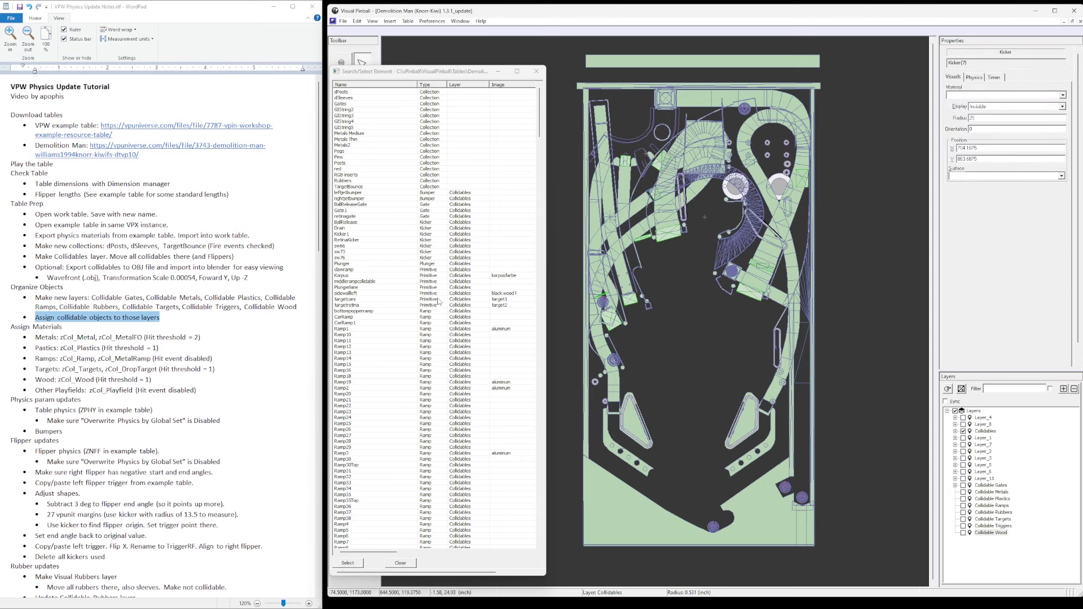
click(418, 266)
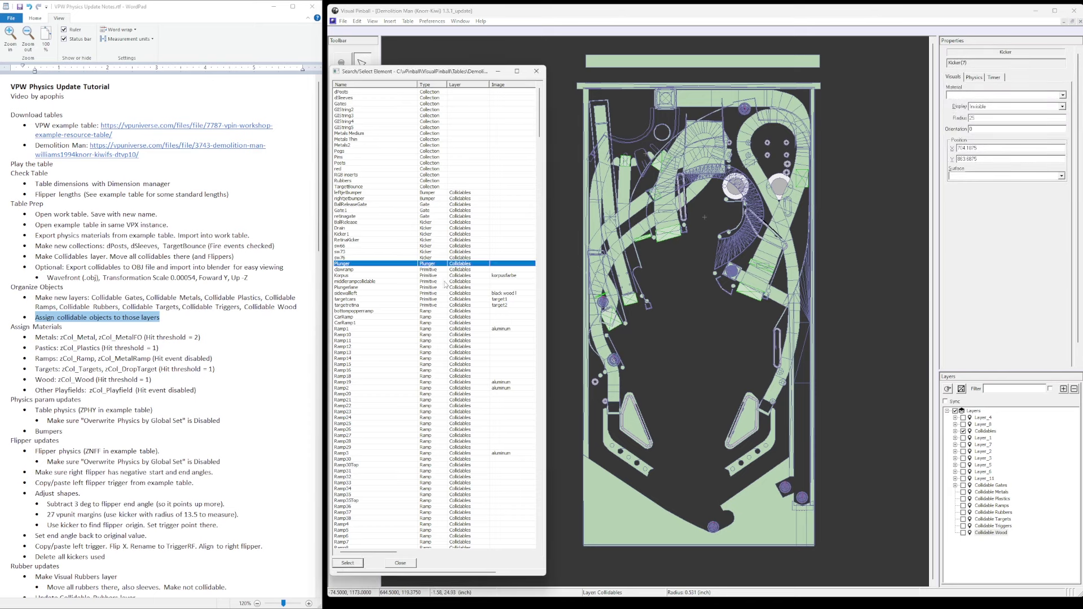
click(430, 270)
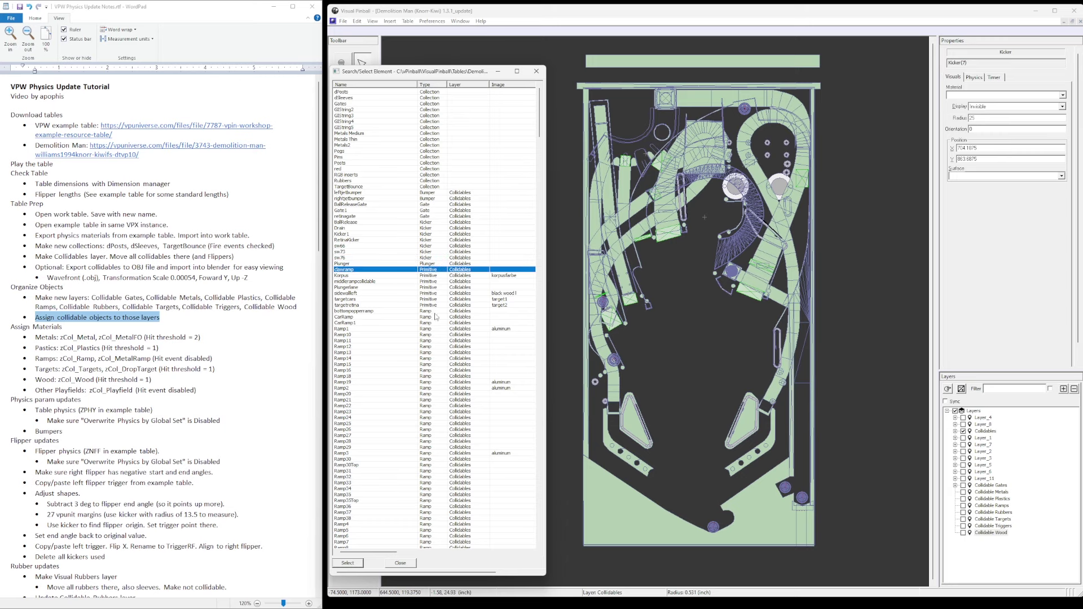
shift+click(431, 306)
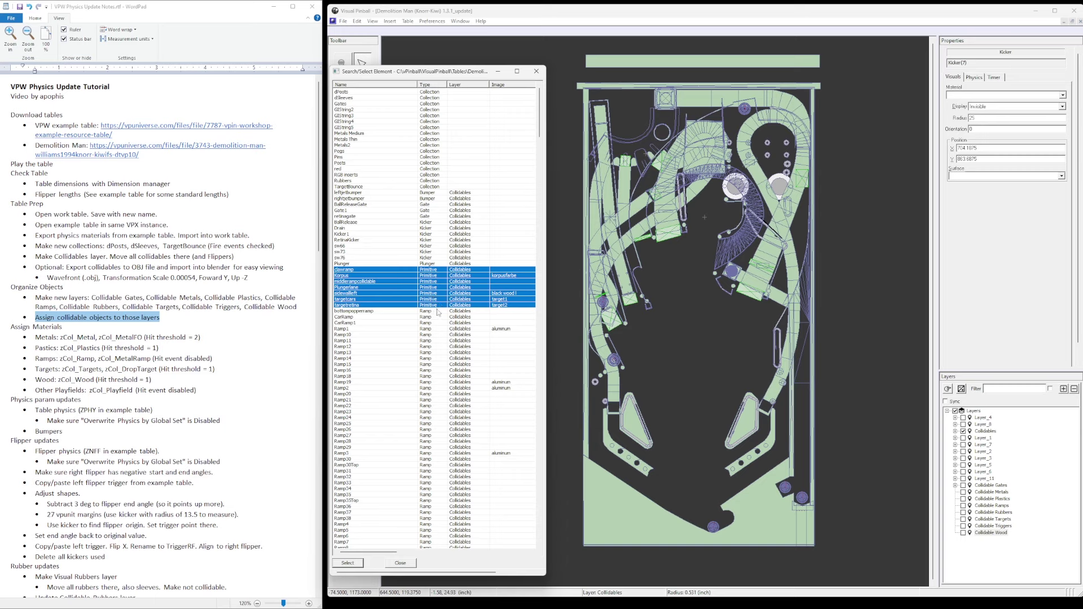
Select all Collidables ramps from bottompopperramp through the last rampwall entry and assign them to the Collidable Ramps layer
click(435, 312)
scroll(435, 314, down, 11)
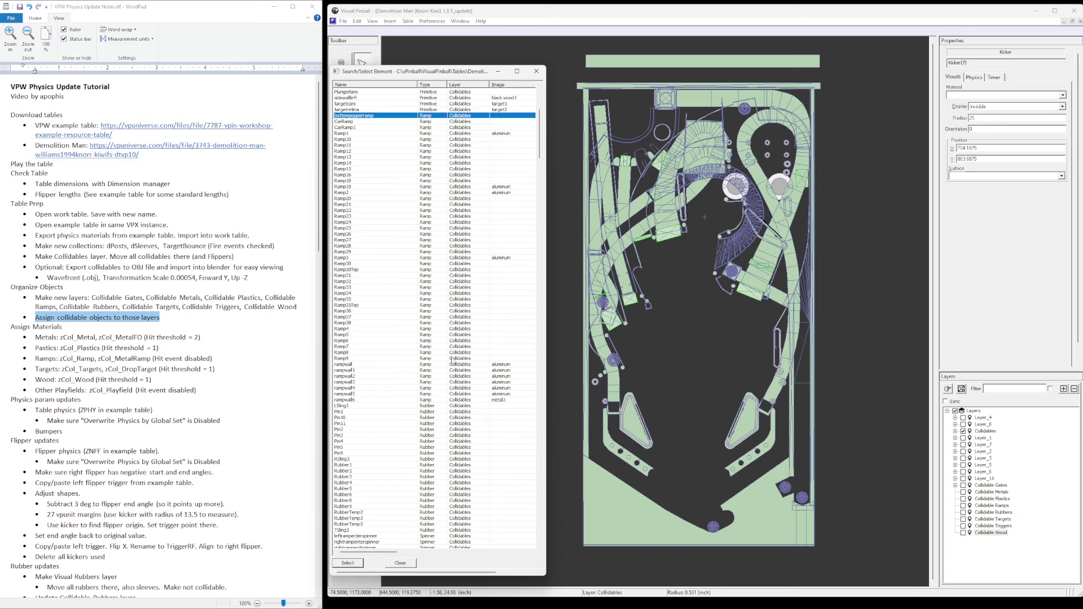
shift+click(429, 400)
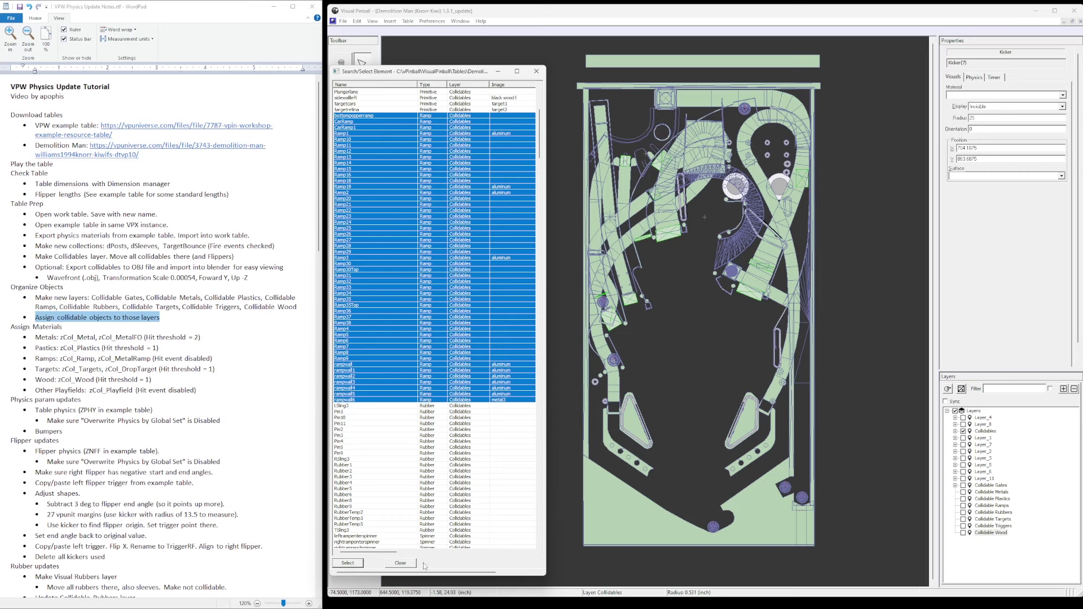
click(348, 564)
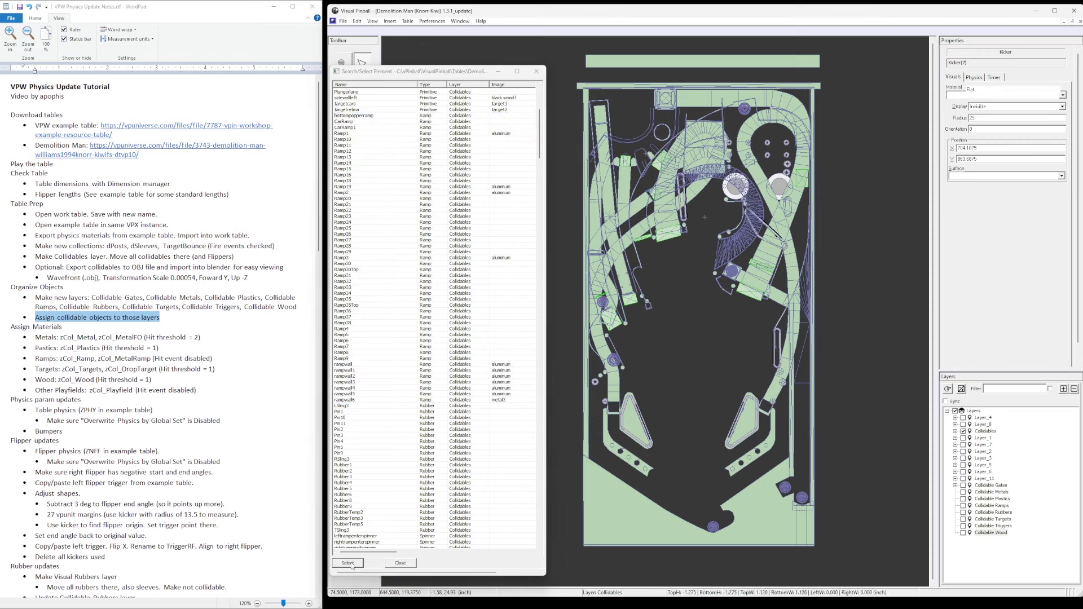
right_click(791, 263)
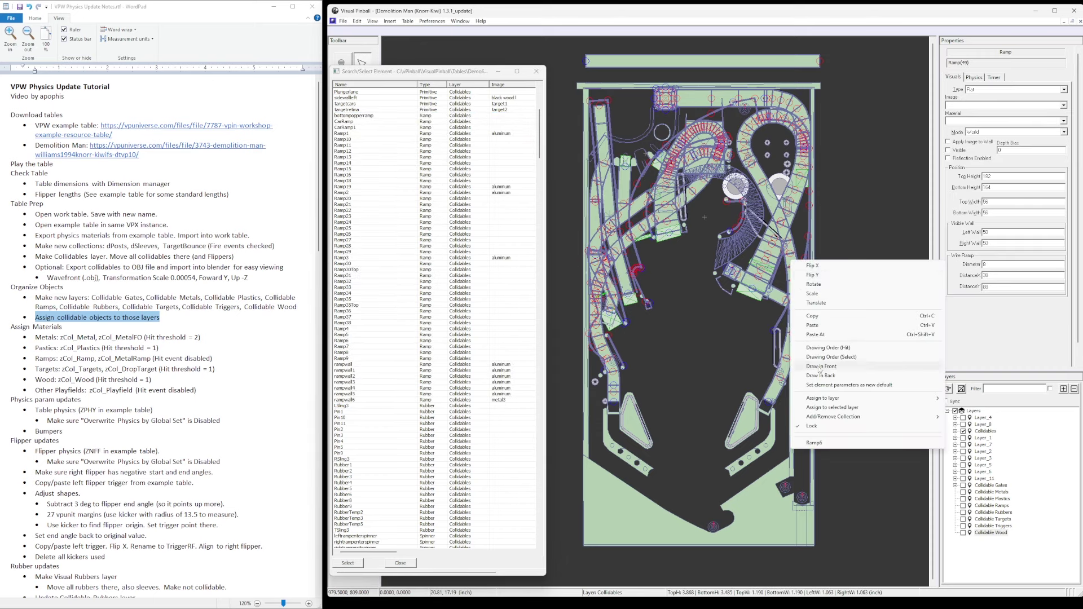
mouse_move(830, 398)
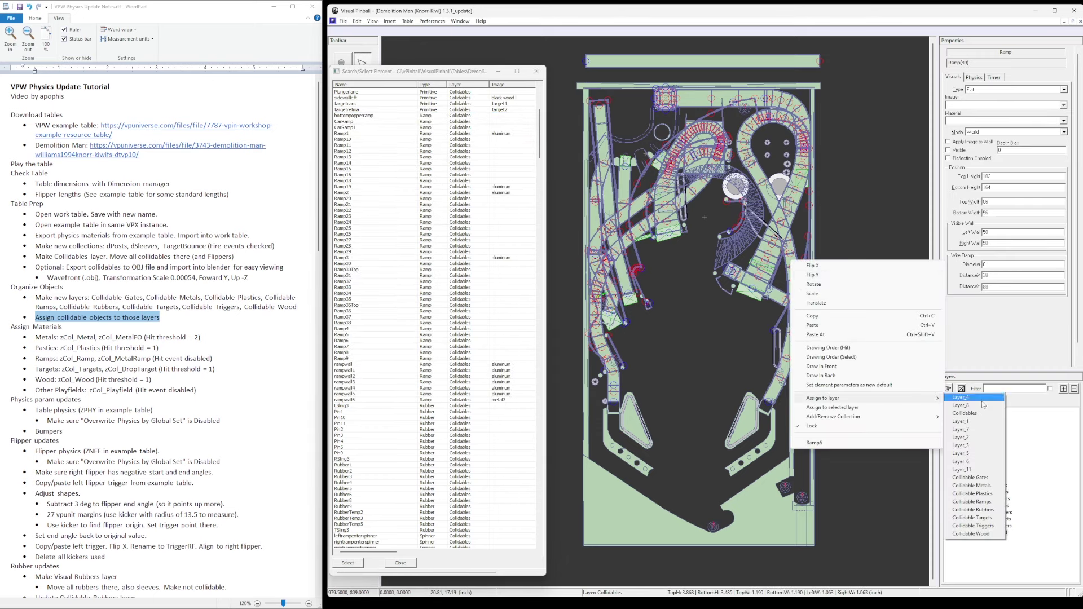
click(991, 502)
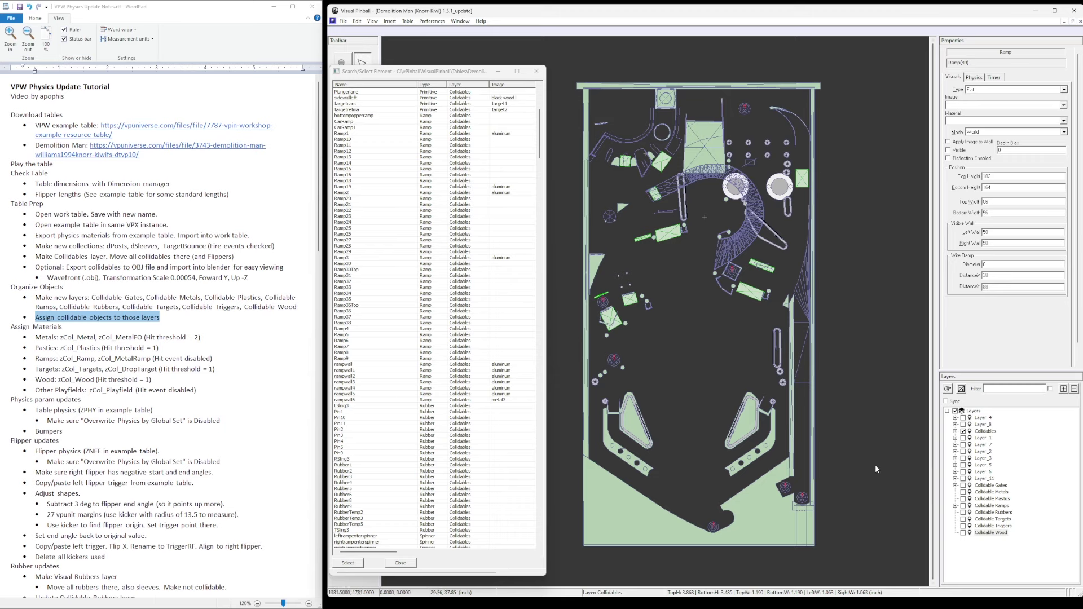
Select all rubber elements on the Collidables layer and assign them to the Collidable Rubbers layer
scroll(395, 395, down, 6)
click(342, 299)
shift+click(342, 424)
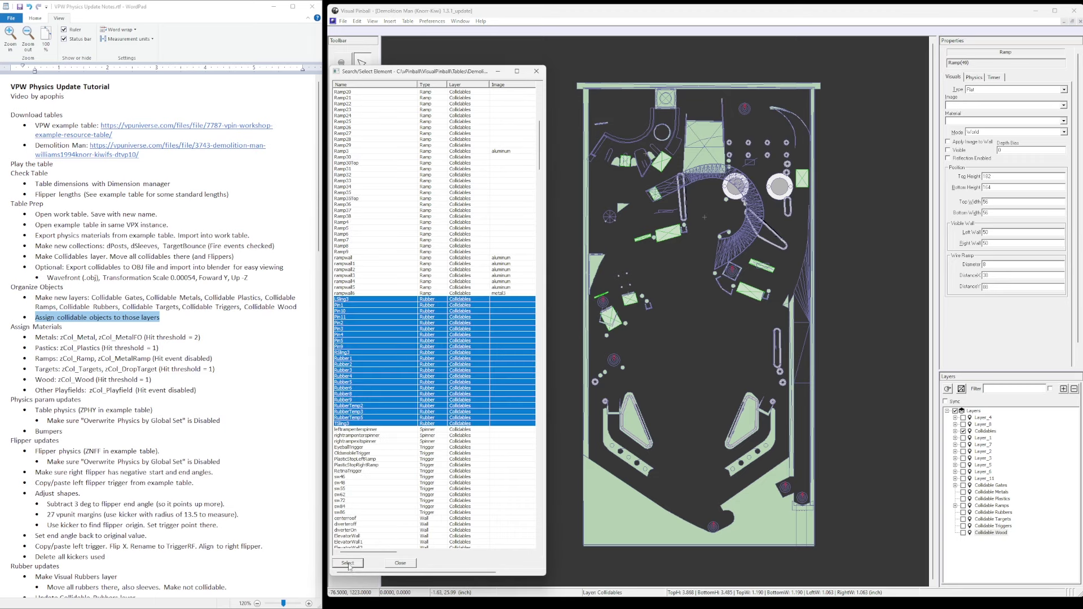
click(348, 563)
right_click(770, 329)
mouse_move(829, 398)
click(964, 470)
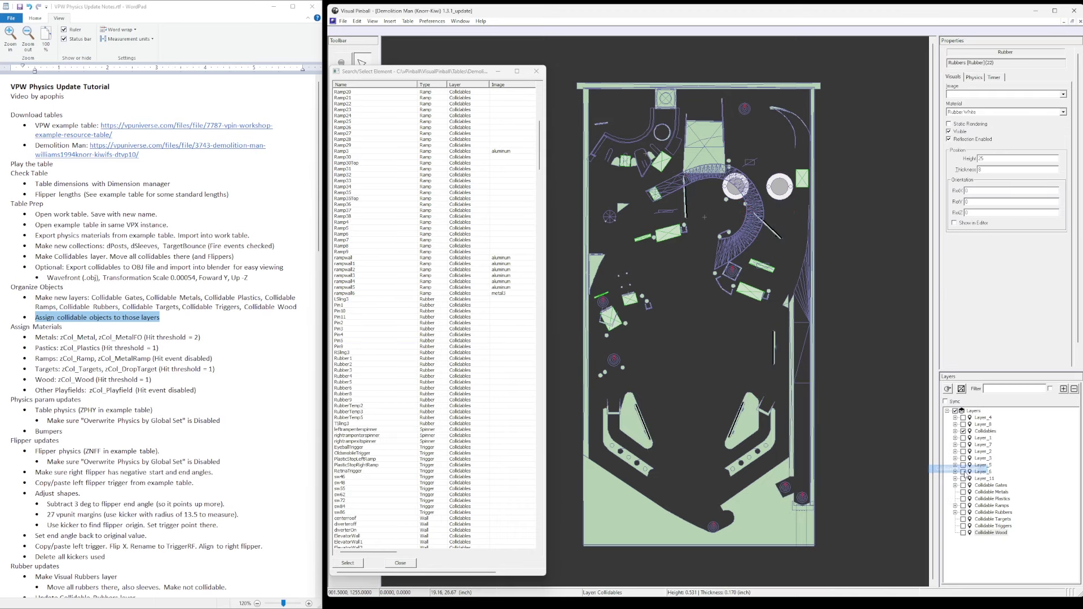
Check the spinner entries, then select all trigger elements from EyeballTrigger to sw86 and assign them to the Collidable Triggers layer
drag(395, 430, 433, 443)
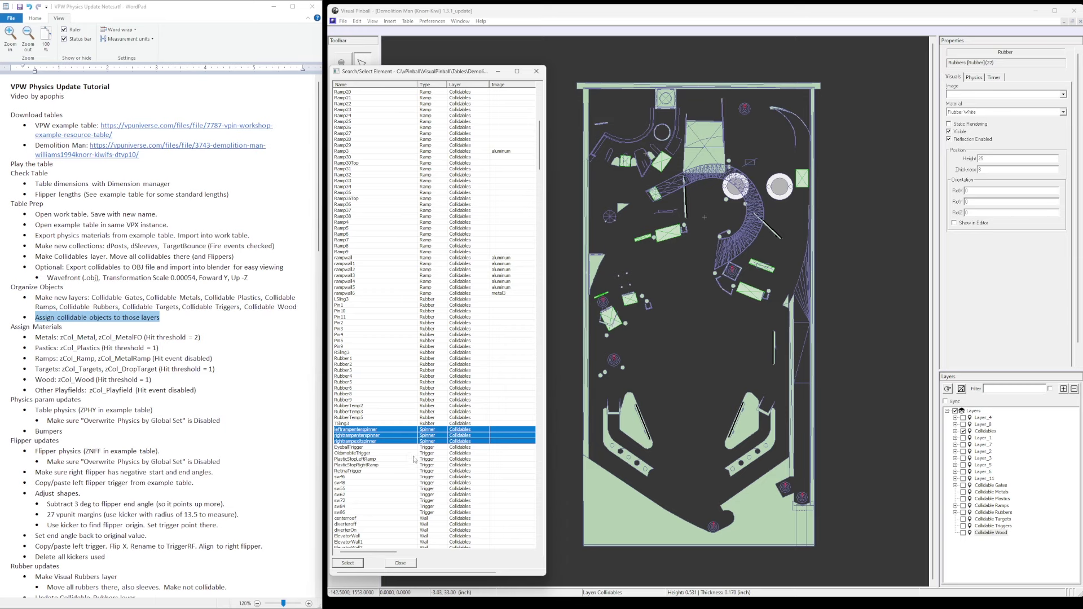
shift+click(428, 513)
click(360, 564)
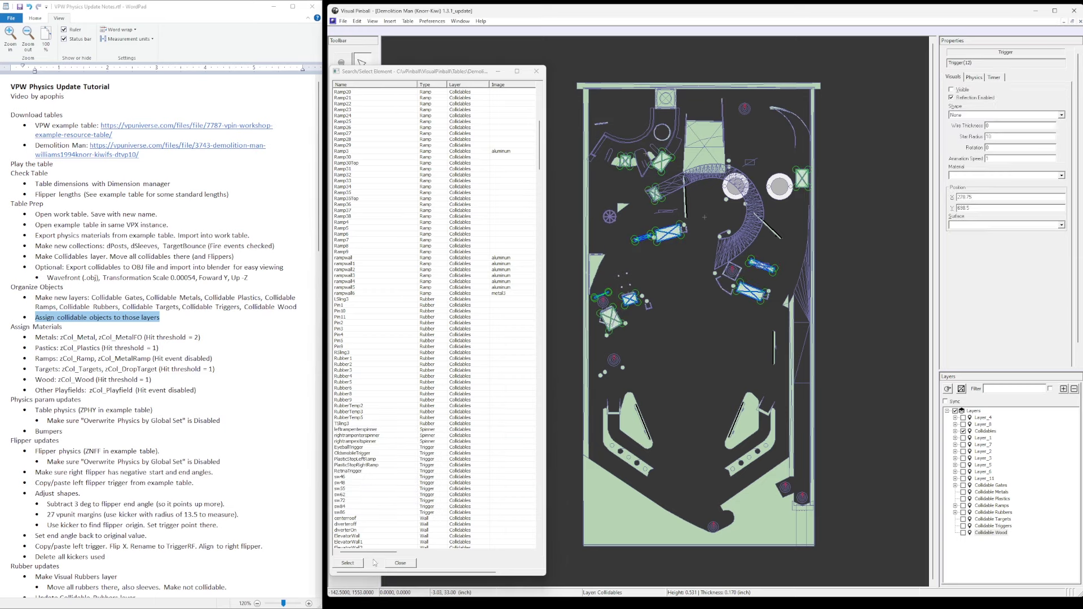
right_click(633, 301)
mouse_move(693, 442)
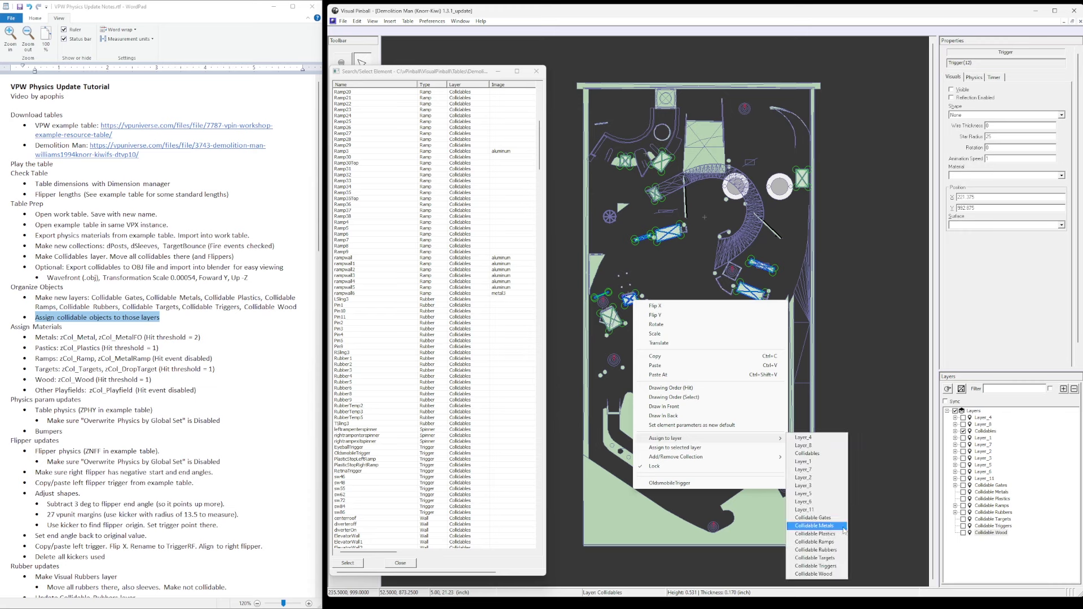
click(835, 559)
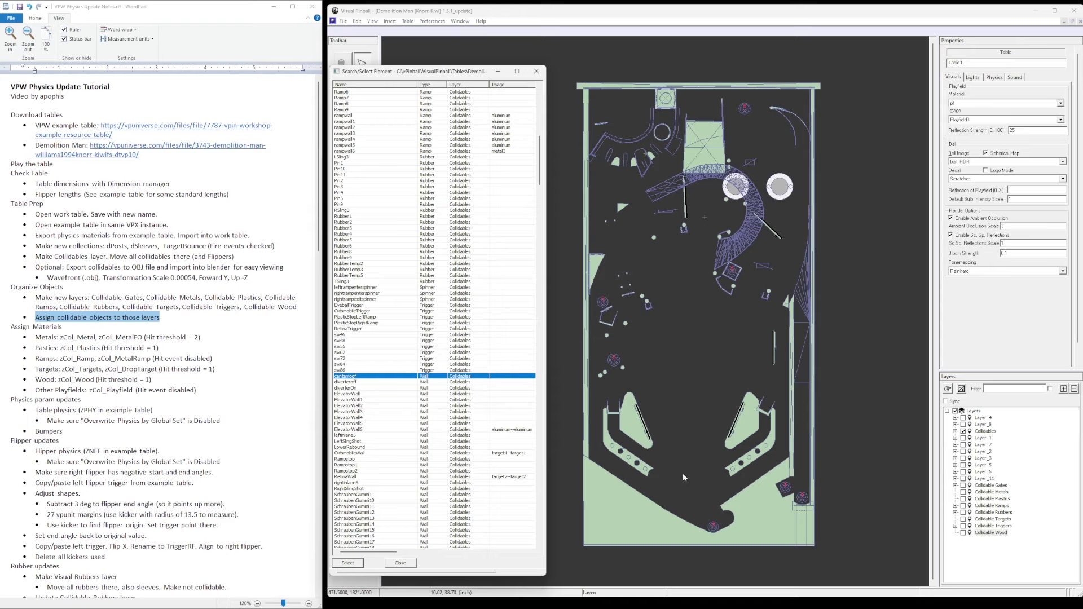
Switch to Blender and examine the two triangular slingshot plastics above the flippers by orbiting around and selecting them
mouse_move(633, 606)
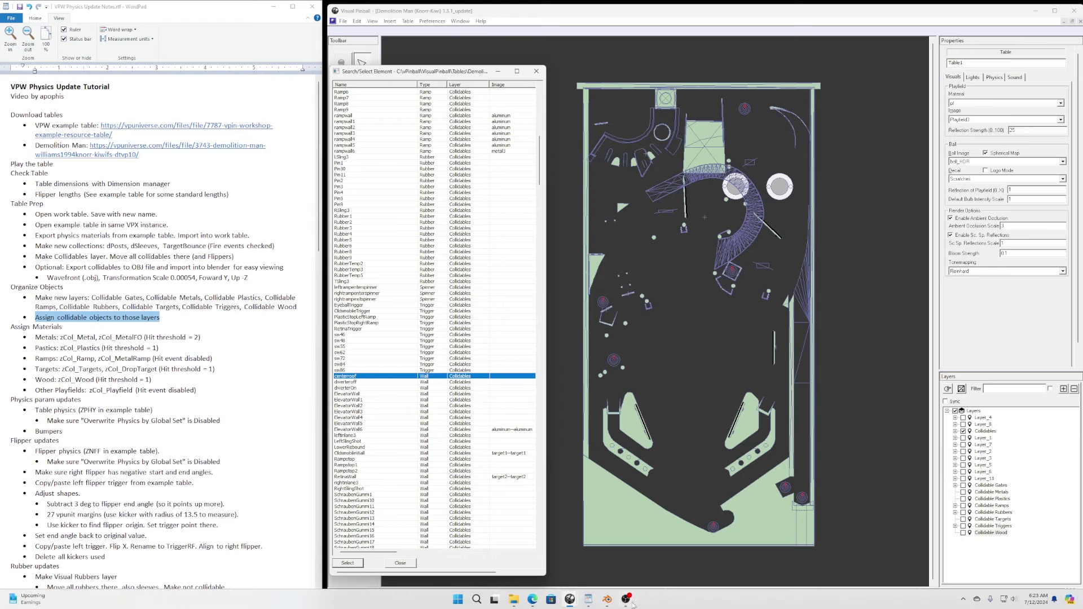
click(607, 599)
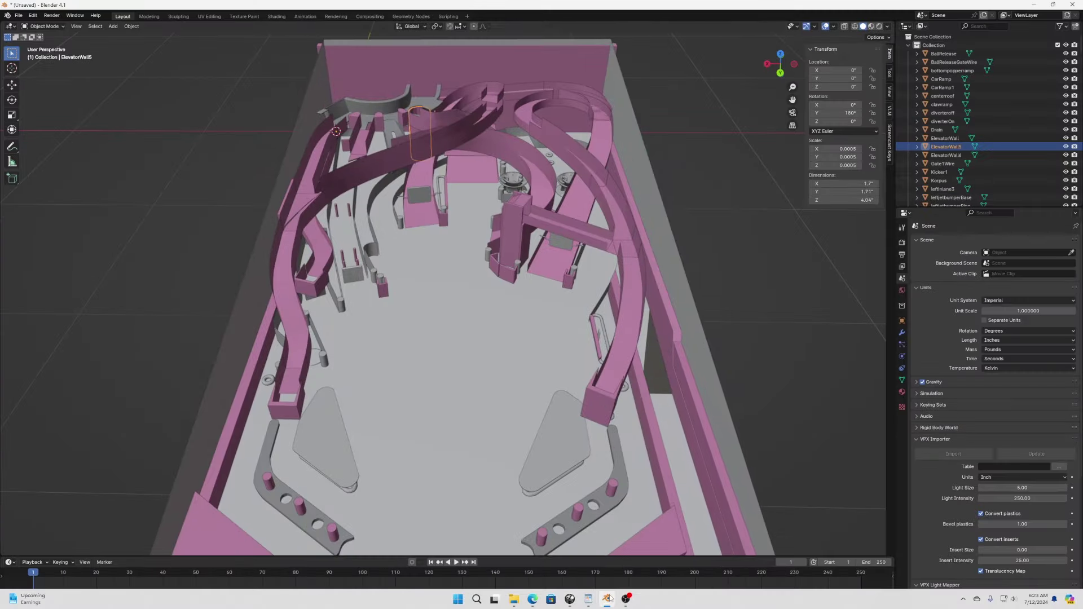
scroll(563, 412, down, 5)
drag(513, 404, 572, 406)
click(572, 406)
shift+click(407, 397)
mouse_move(472, 384)
mouse_down()
mouse_move(483, 371)
mouse_move(489, 388)
mouse_up()
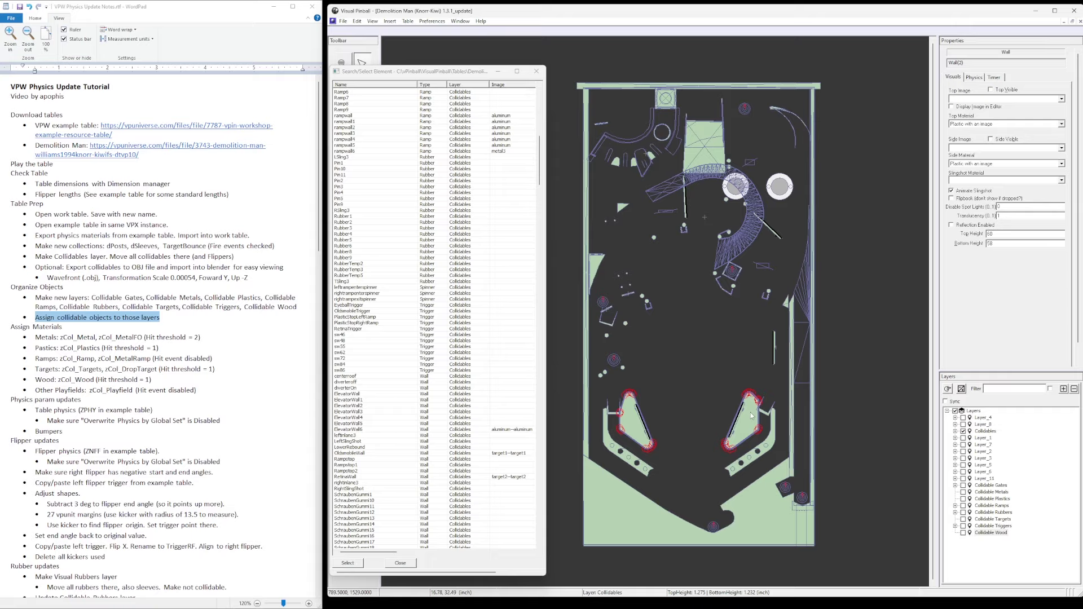
Assign the two selected slingshot plastic walls in Visual Pinball to the Collidable Plastics layer
right_click(751, 416)
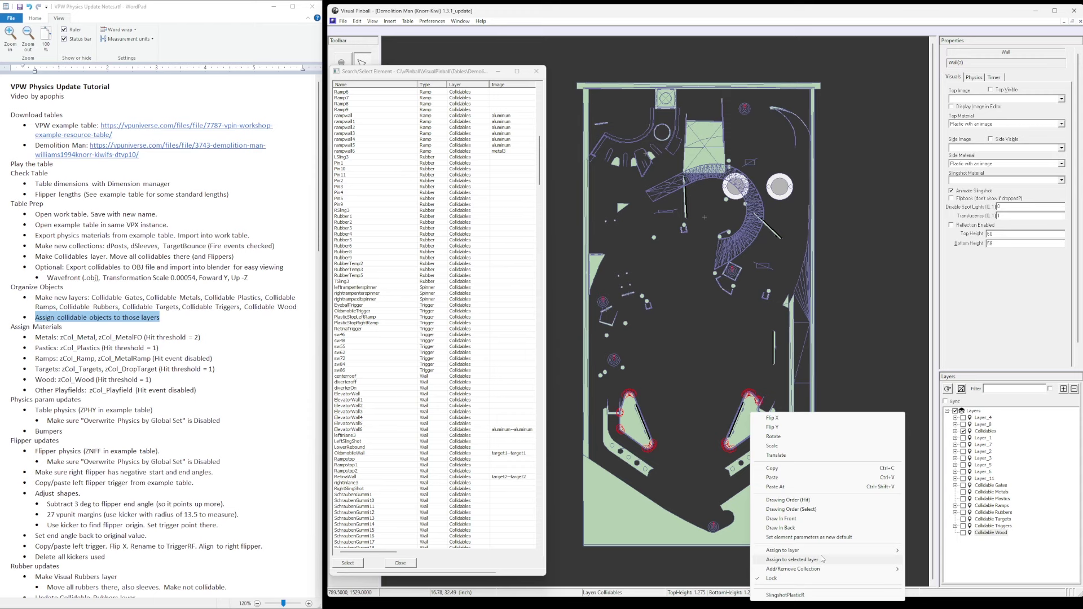
mouse_move(825, 551)
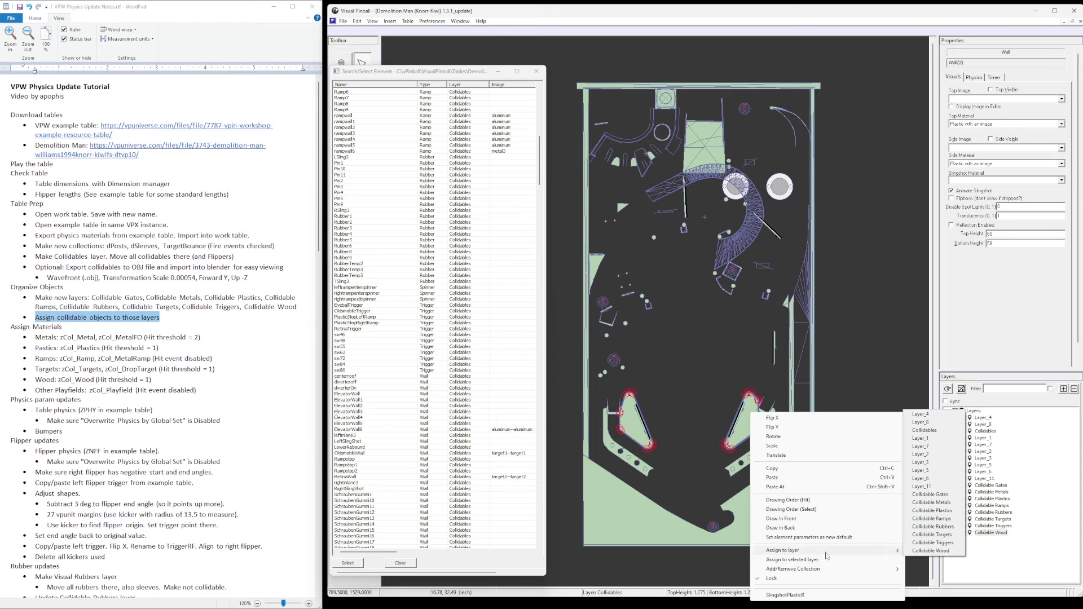
click(950, 511)
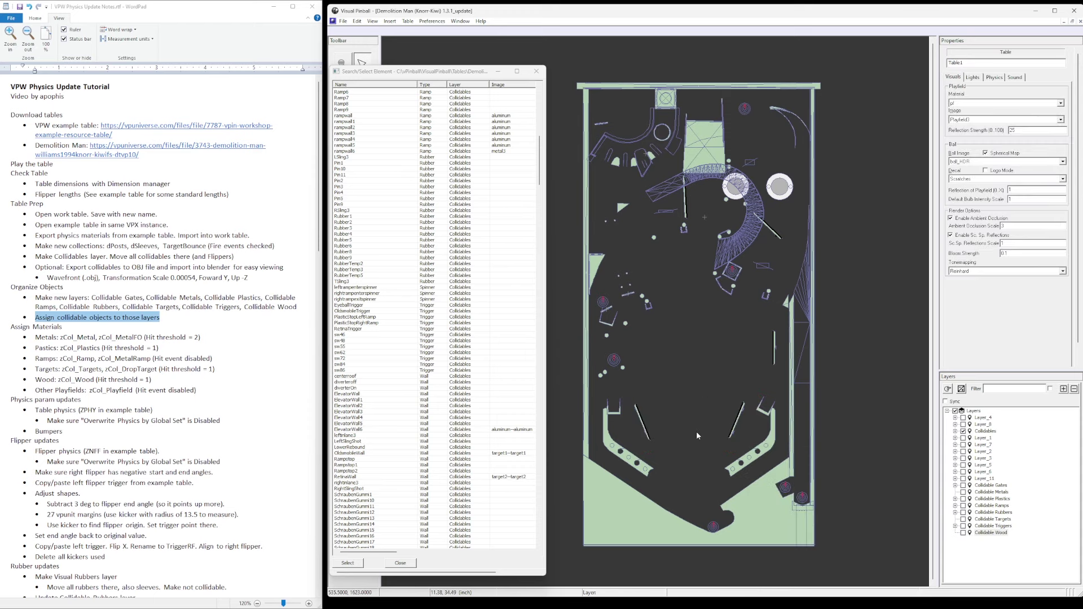
Assign the curved middle ramp primitive, middlerampcollidable, to the Collidable Ramps layer
click(739, 246)
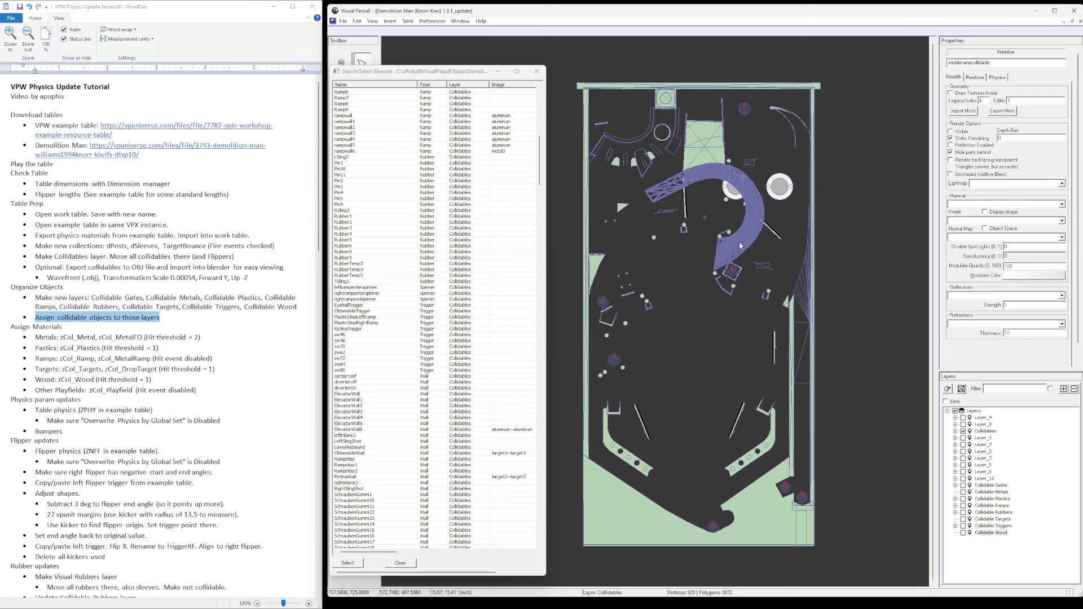
right_click(739, 246)
mouse_move(790, 330)
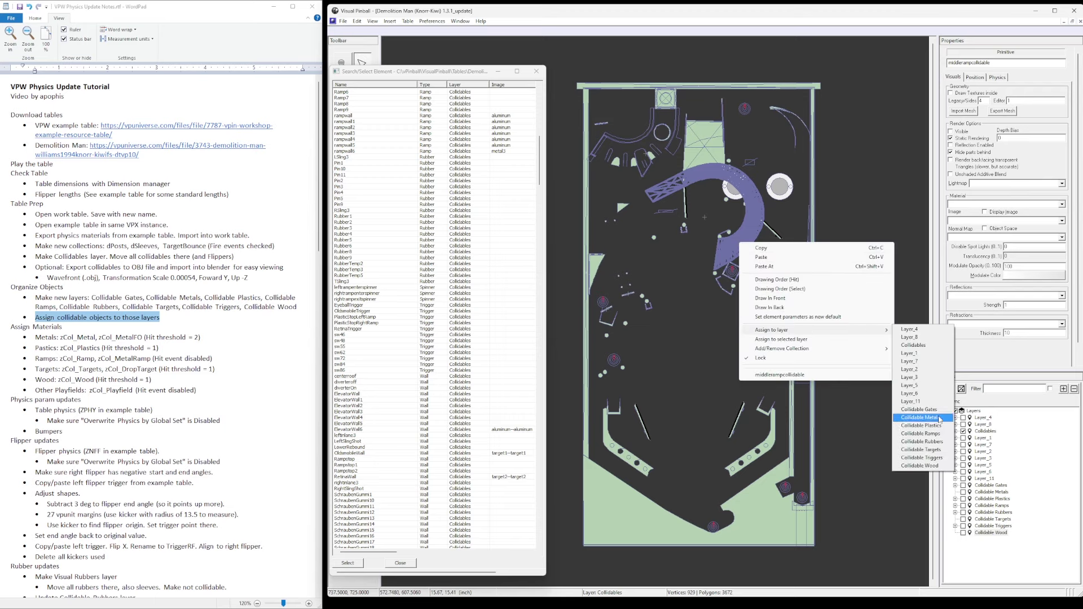
click(937, 434)
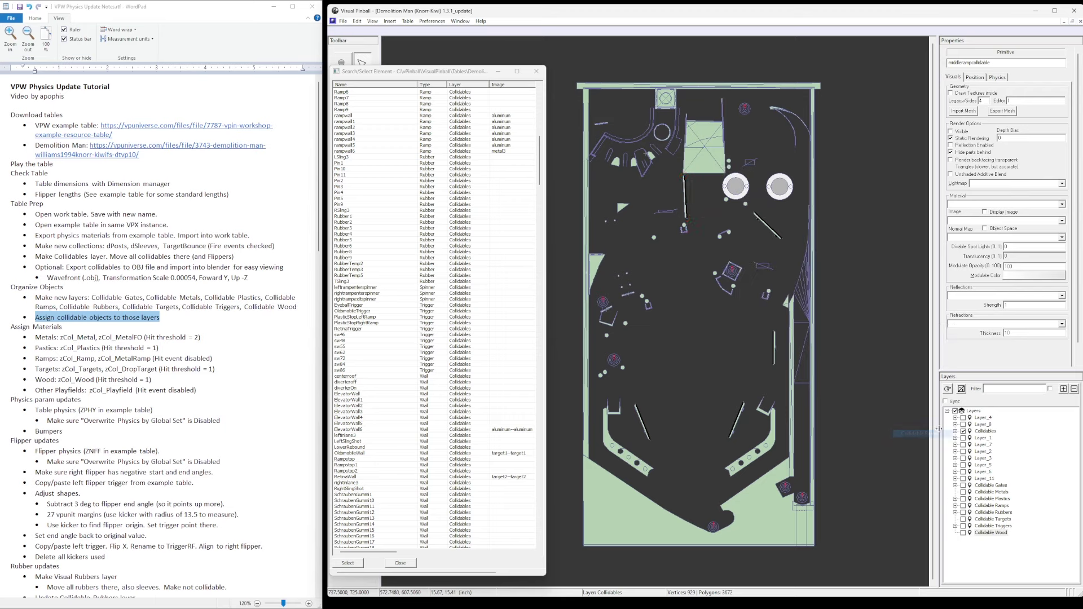
Select the five thin bar-shaped walls, including the two slingshot walls, and assign them to the Collidable Rubbers layer
click(775, 358)
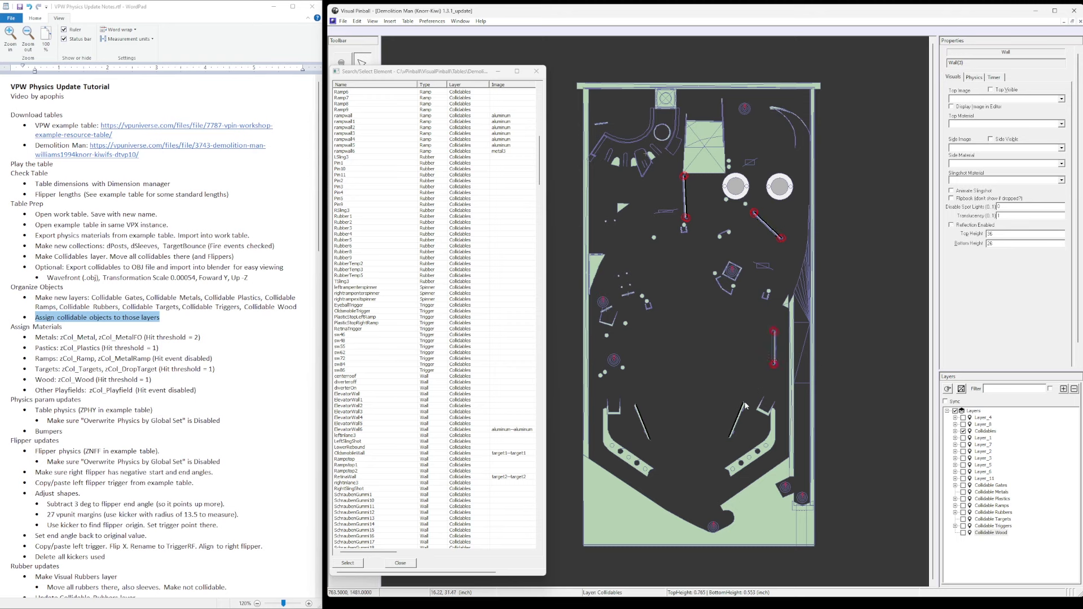
click(734, 428)
click(641, 423)
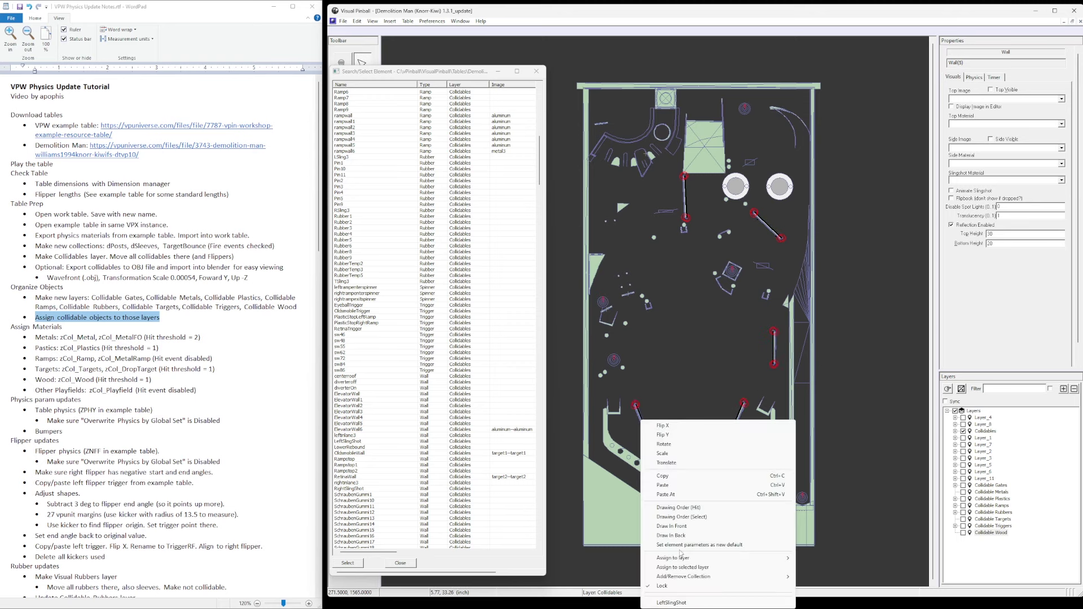
mouse_move(684, 559)
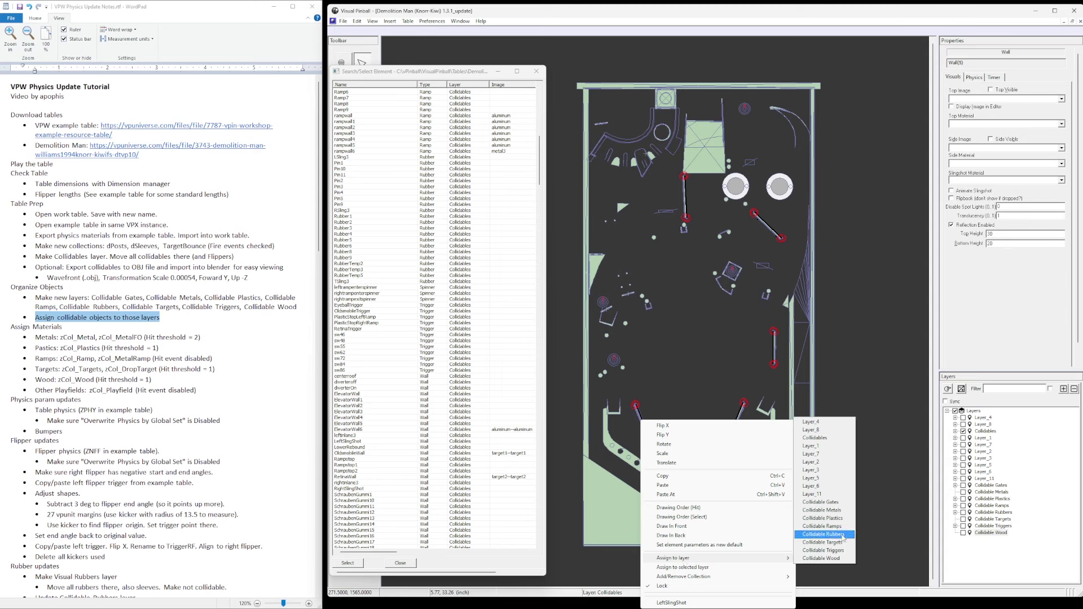
click(823, 535)
Assign the two small walls at the upper outer corners of the slingshots to the Collidable Rubbers layer
click(621, 417)
click(766, 415)
right_click(766, 415)
mouse_move(818, 551)
click(947, 527)
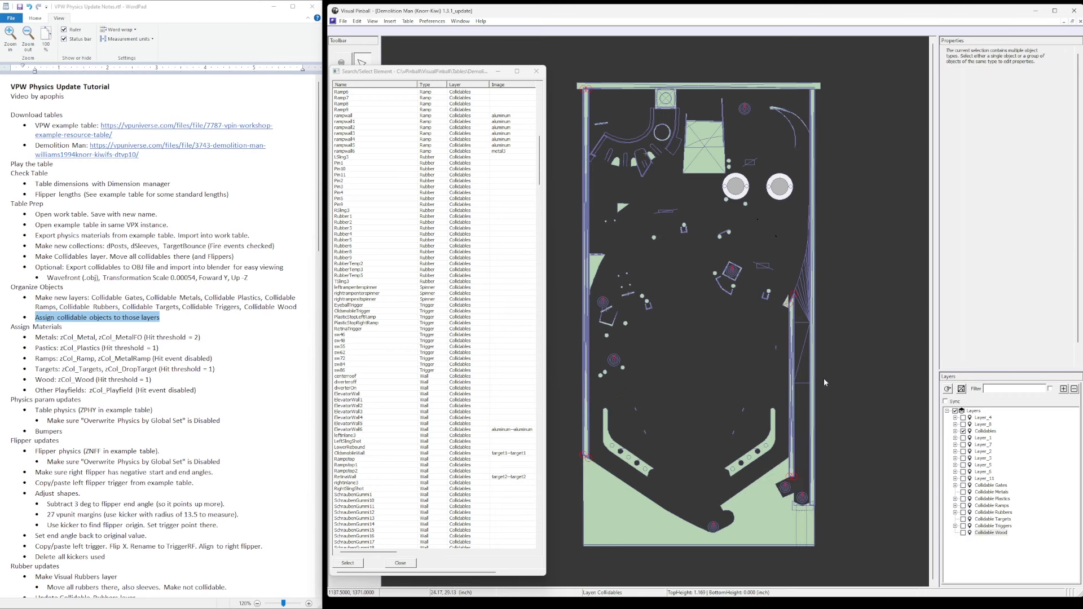
Assign the long left side wall and the shooter-lane divider wall to the Collidable Wood layer
right_click(794, 408)
mouse_move(848, 545)
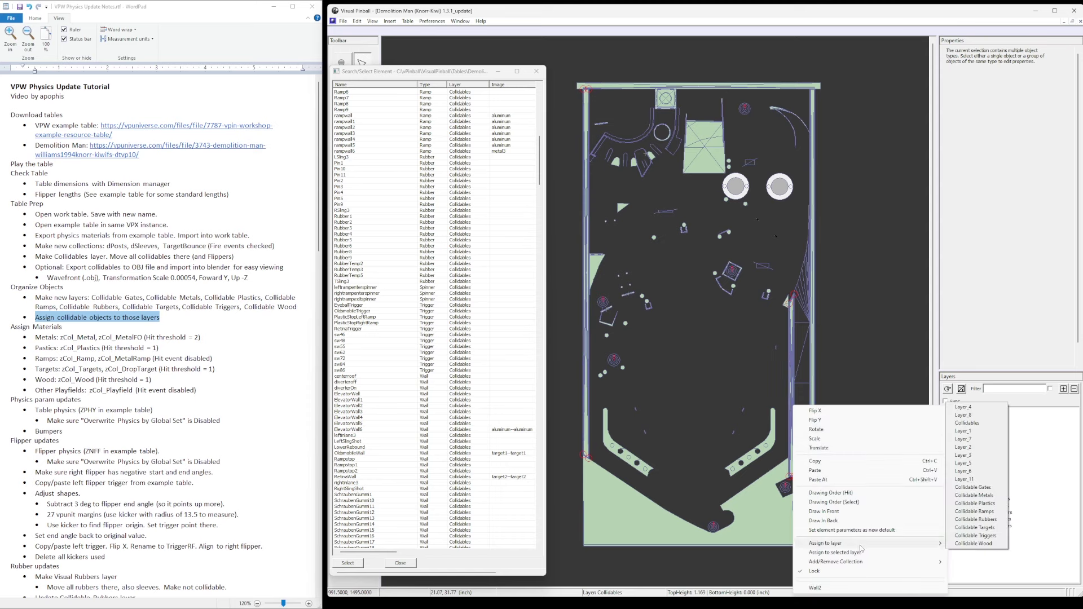
click(982, 544)
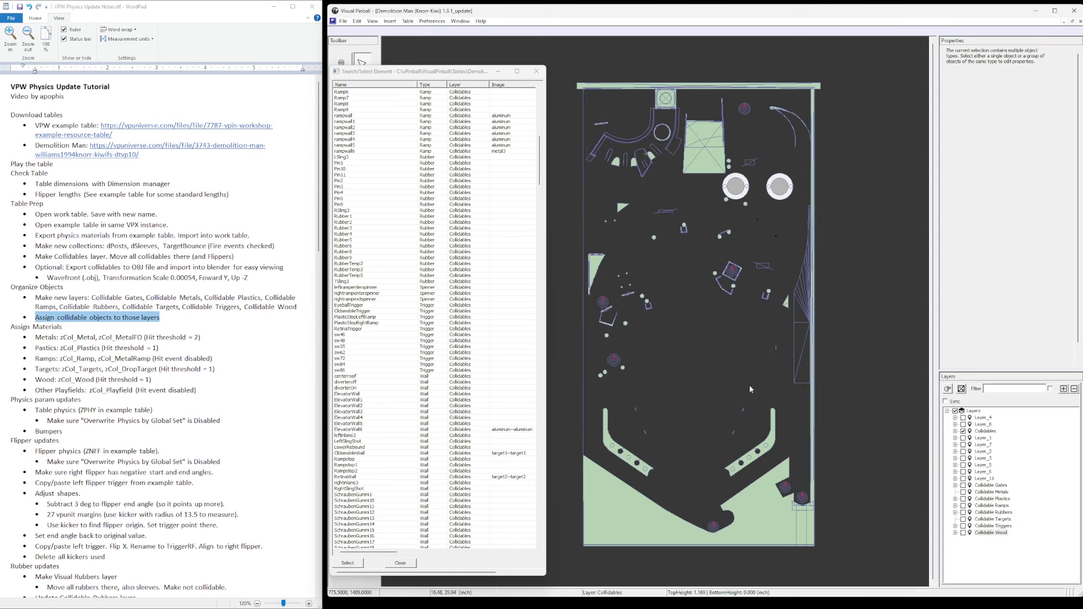
Assign the Rampstop2 wall on the left side of the playfield to the Collidable Ramps layer
click(609, 326)
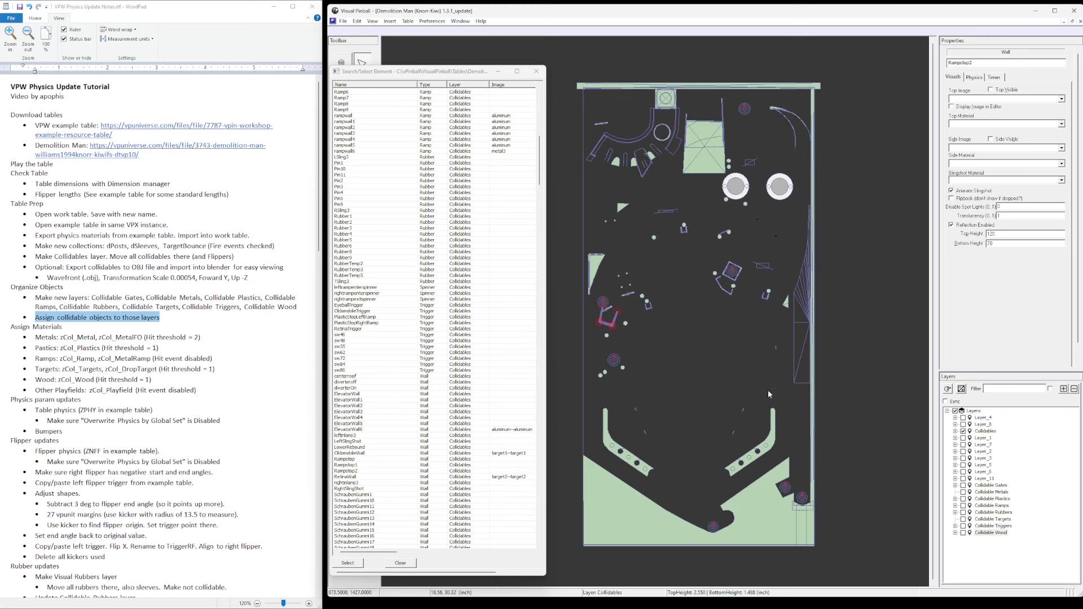
right_click(603, 322)
mouse_move(726, 472)
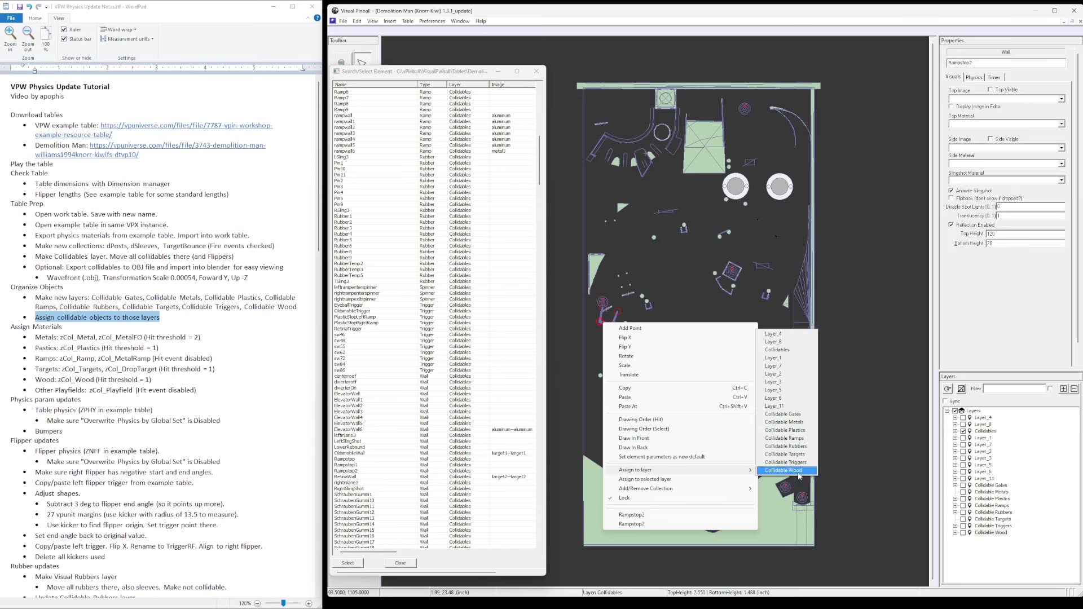
click(787, 438)
Select the clawramp primitive, inspect it in Blender, and assign it to the Collidable Ramps layer in Visual Pinball
click(641, 145)
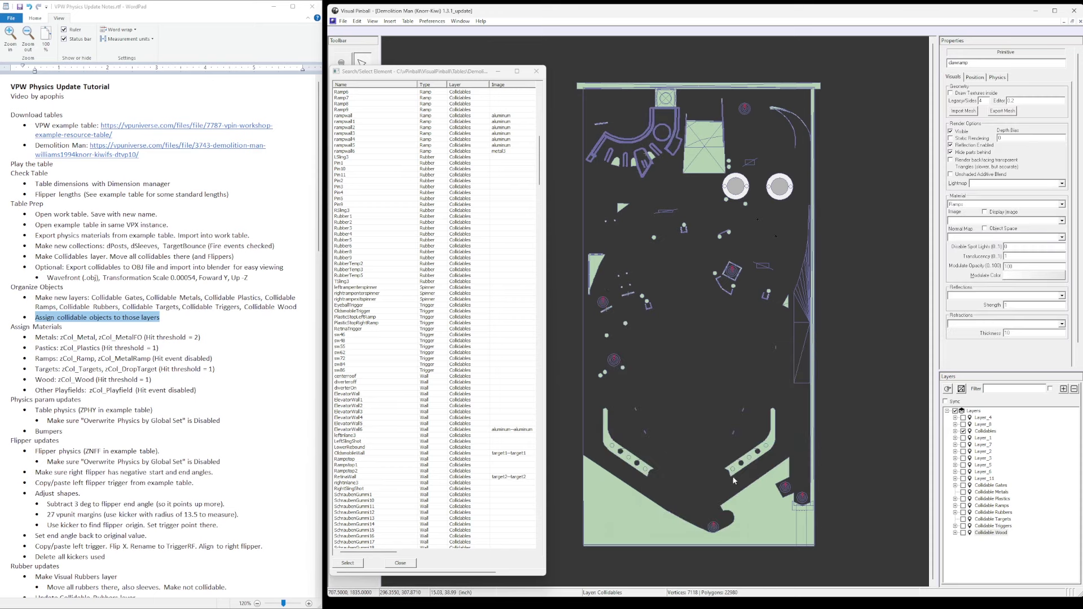
click(607, 599)
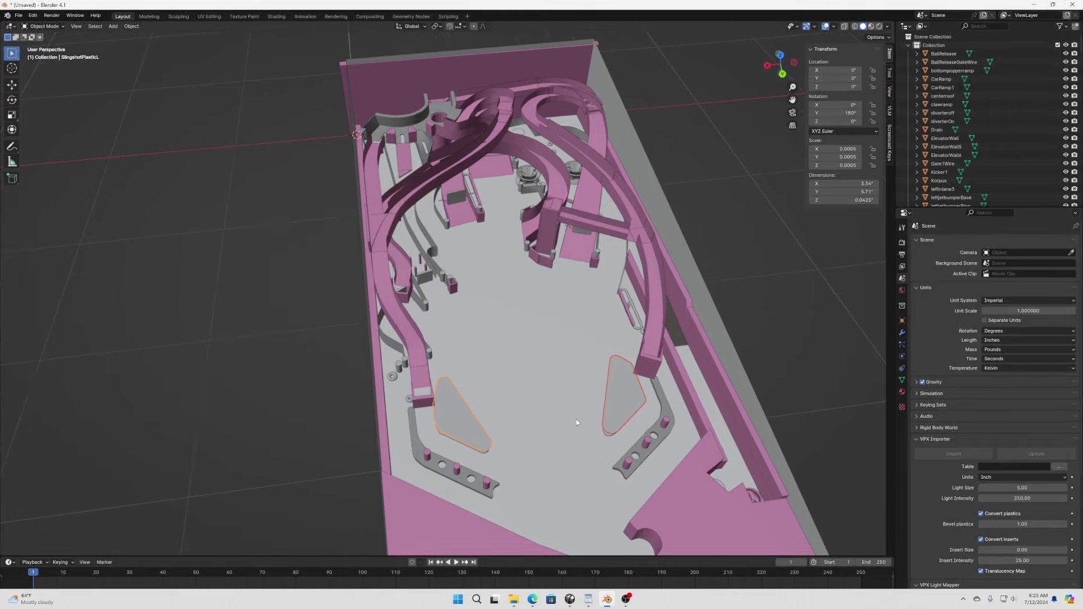
click(411, 124)
key(KP_Decimal)
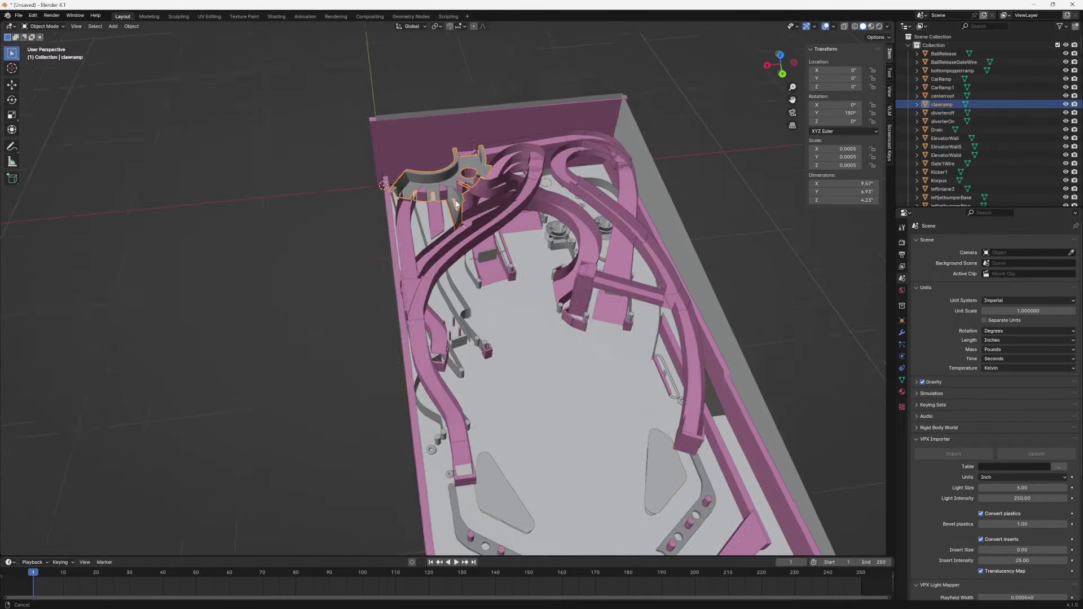
drag(595, 334, 517, 241)
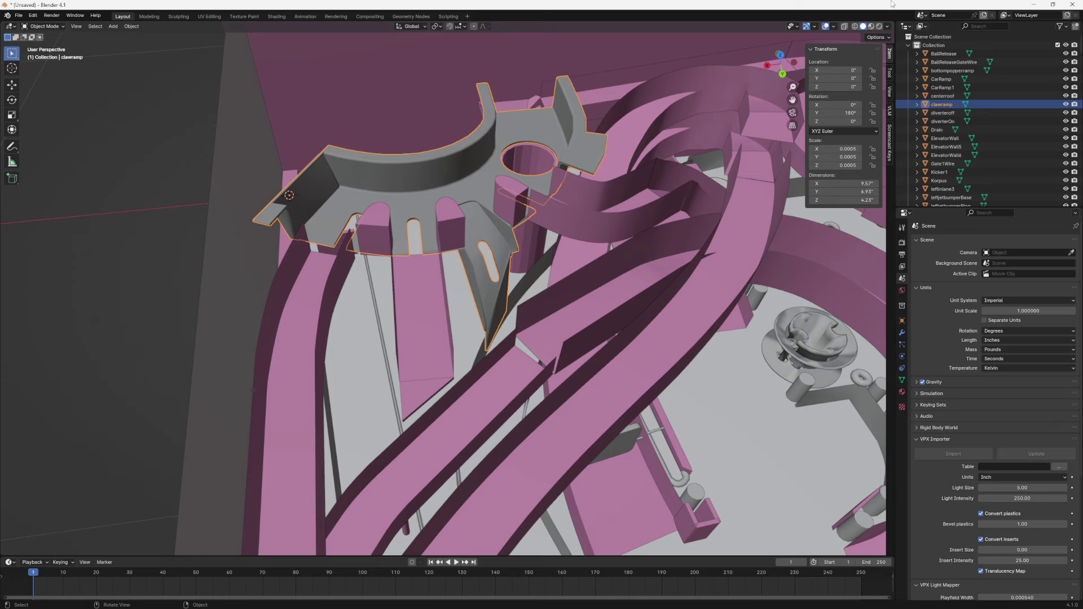
click(1037, 7)
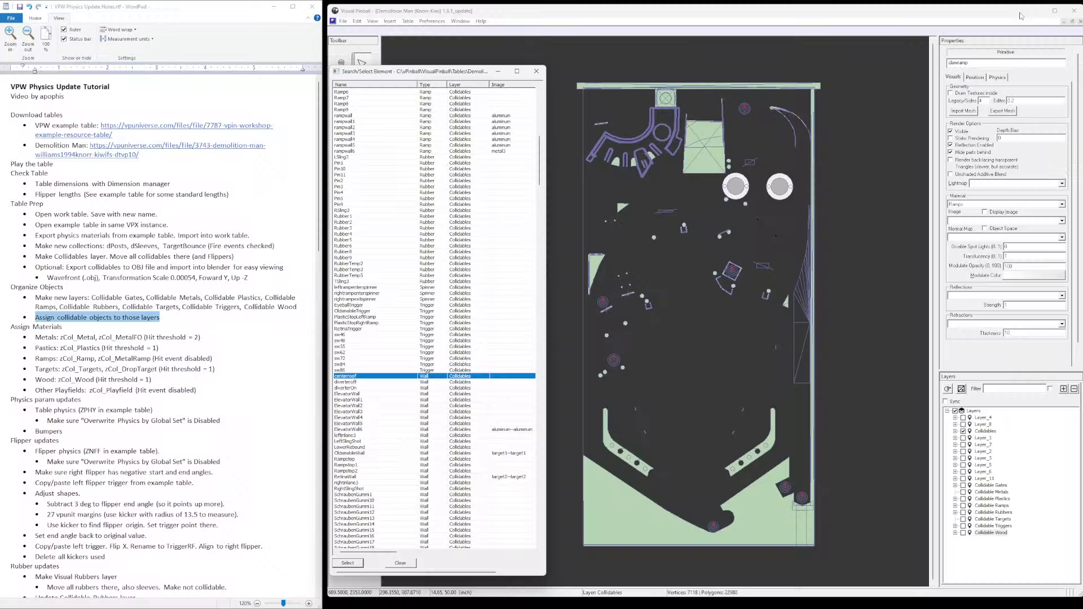
right_click(636, 140)
mouse_move(734, 226)
click(840, 333)
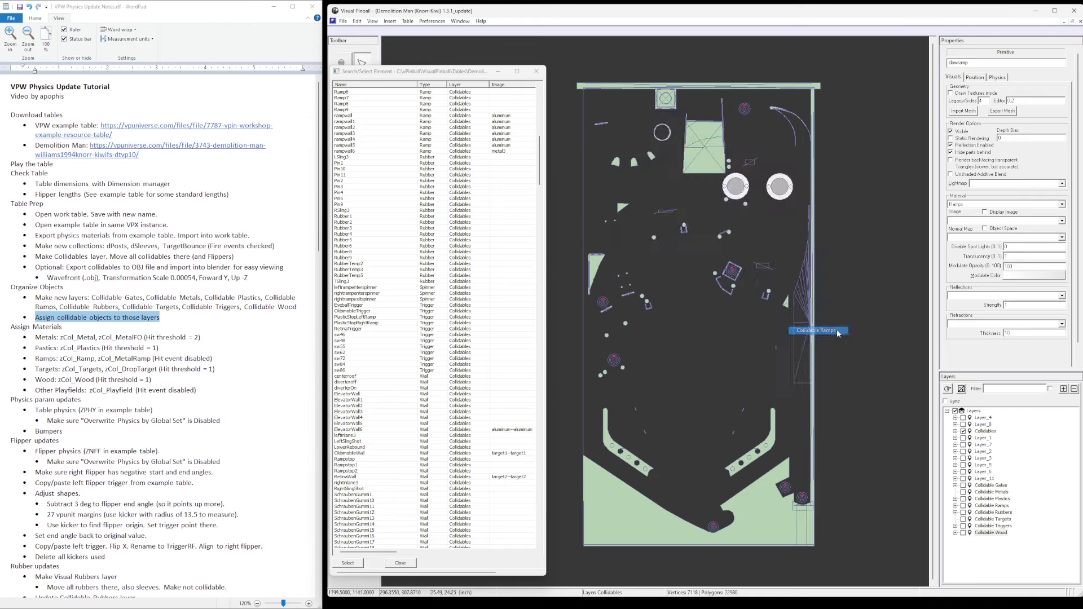
Select the three small walls under the claw ramp, check them in Blender, and assign them to the Collidable Ramps layer in Visual Pinball
click(616, 165)
ctrl+click(636, 164)
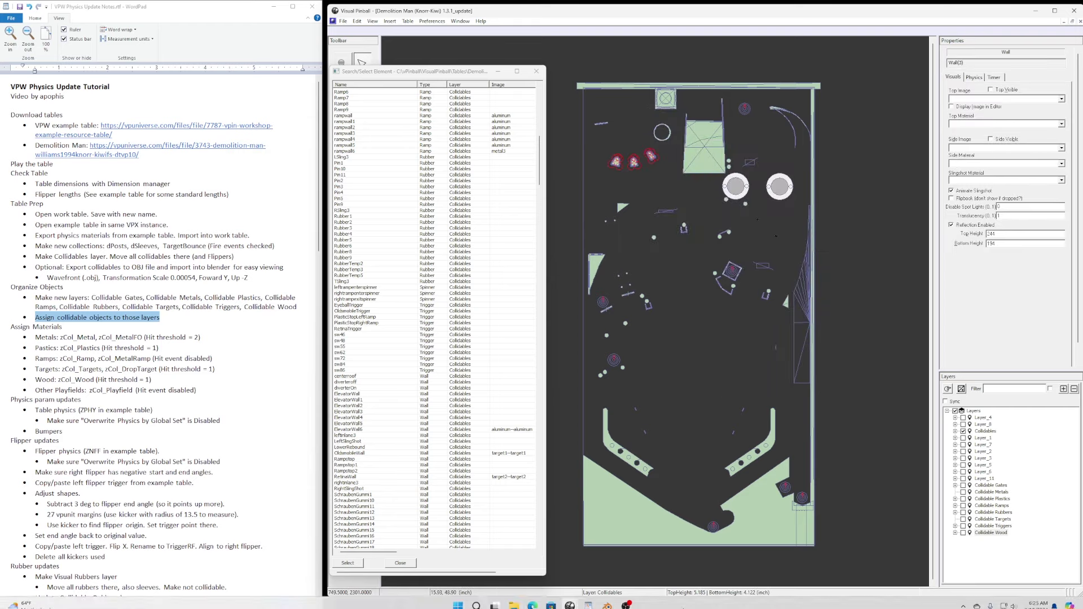
click(607, 599)
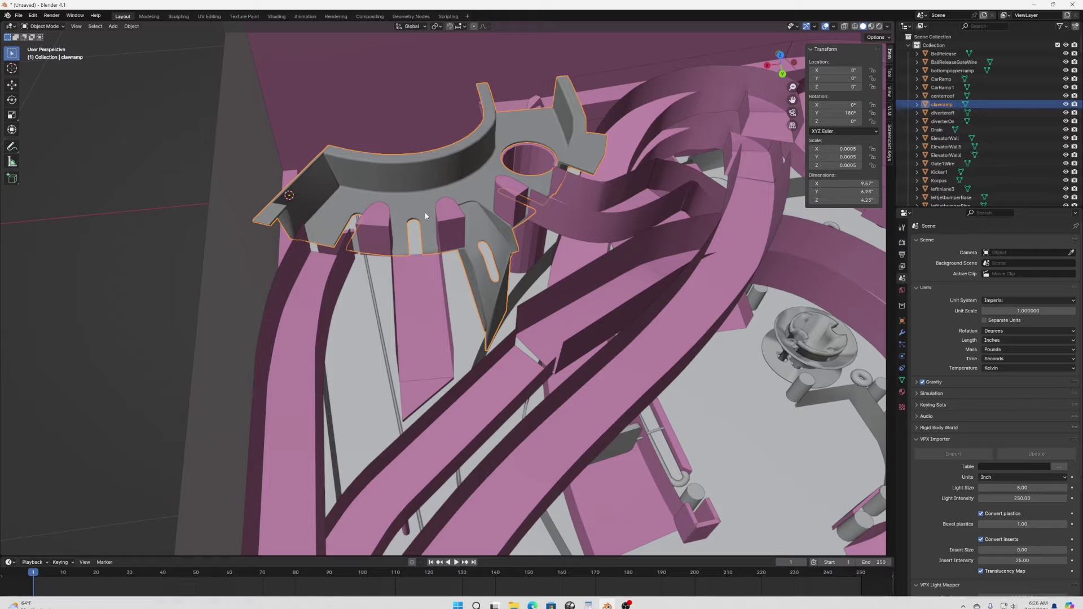
click(377, 219)
shift+click(448, 214)
shift+click(509, 195)
drag(508, 195, 542, 237)
key(alt+Tab)
right_click(636, 161)
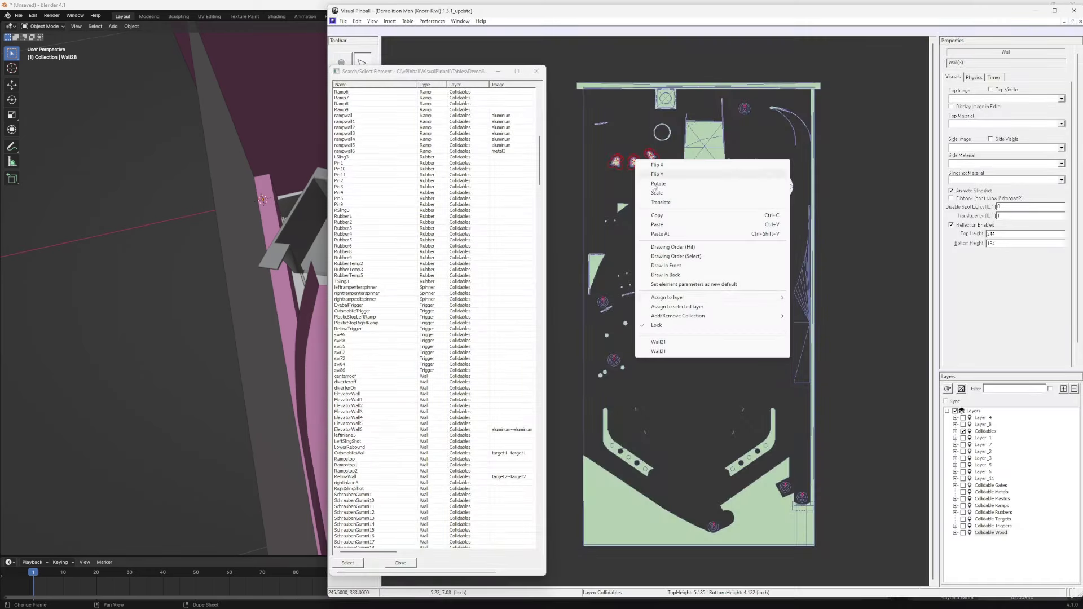
mouse_move(705, 298)
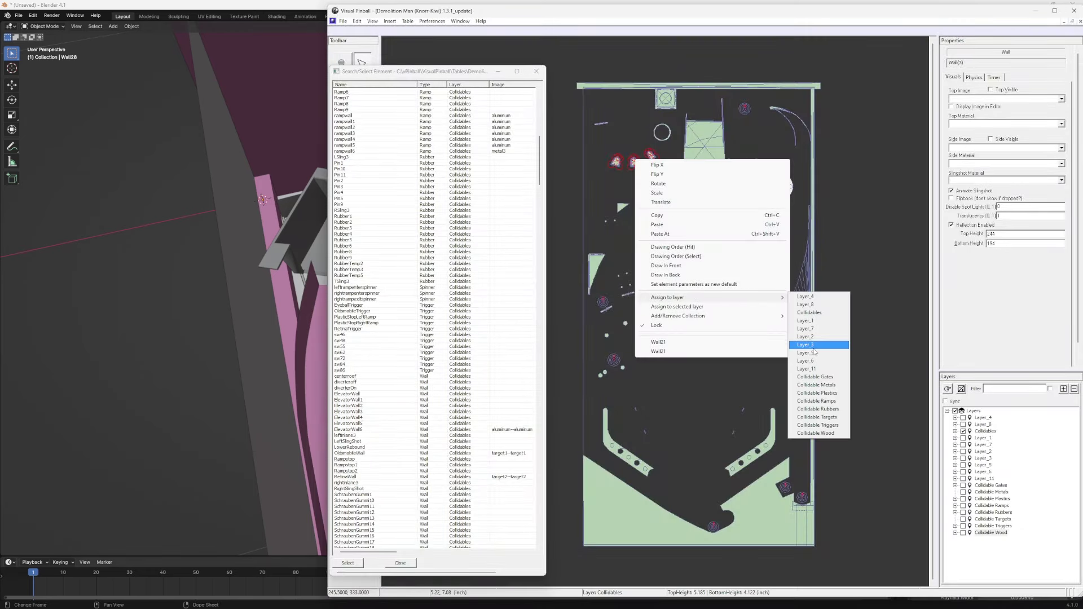
click(817, 401)
Select the left and right inlane guide walls, and switch to Blender to examine the right inlane guide up close
click(774, 446)
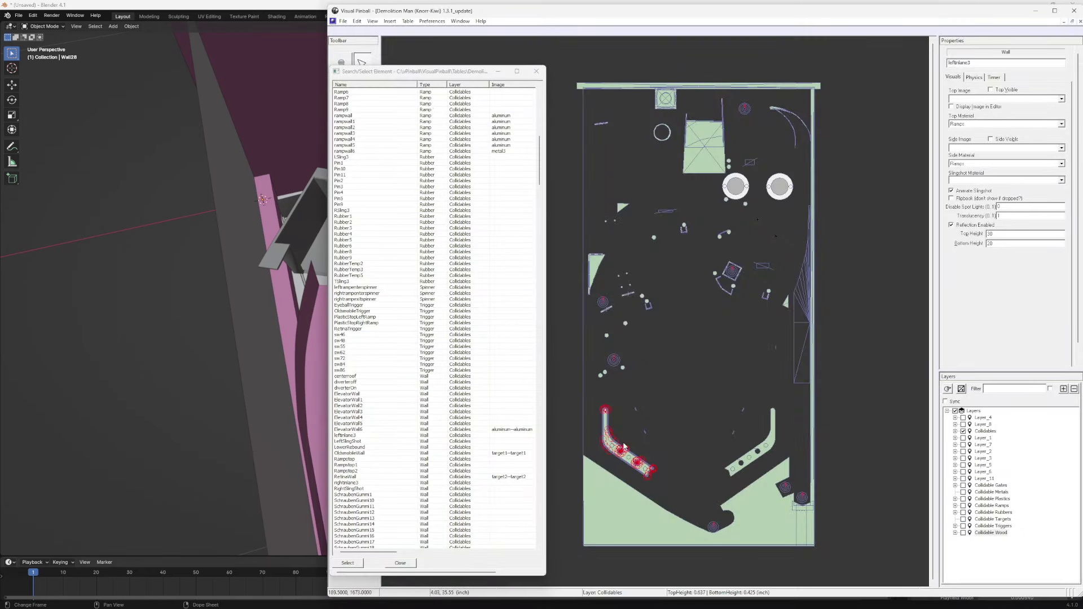
ctrl+click(774, 445)
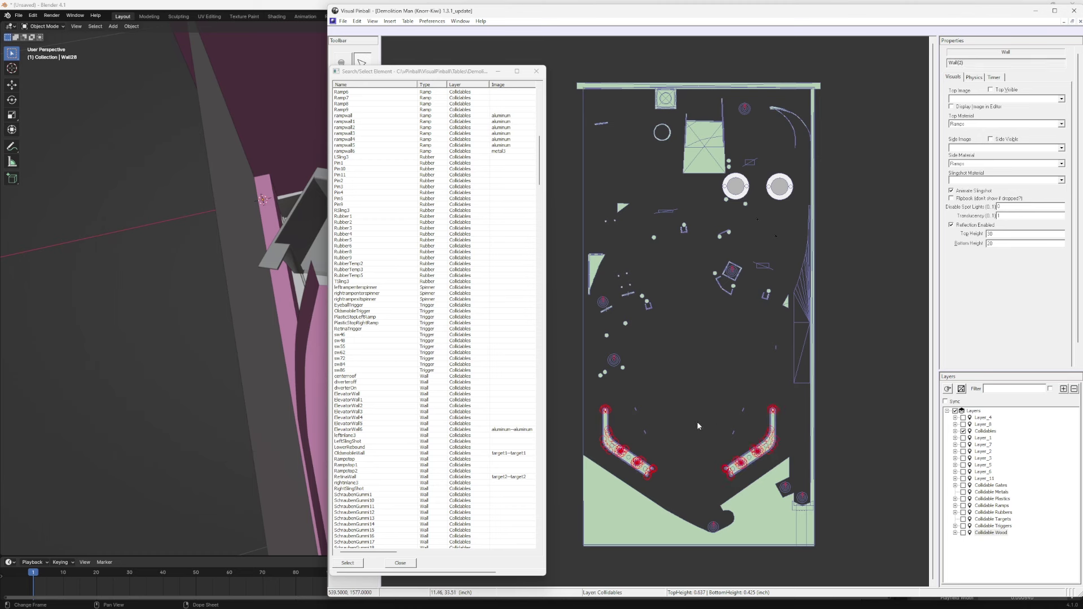
mouse_move(607, 600)
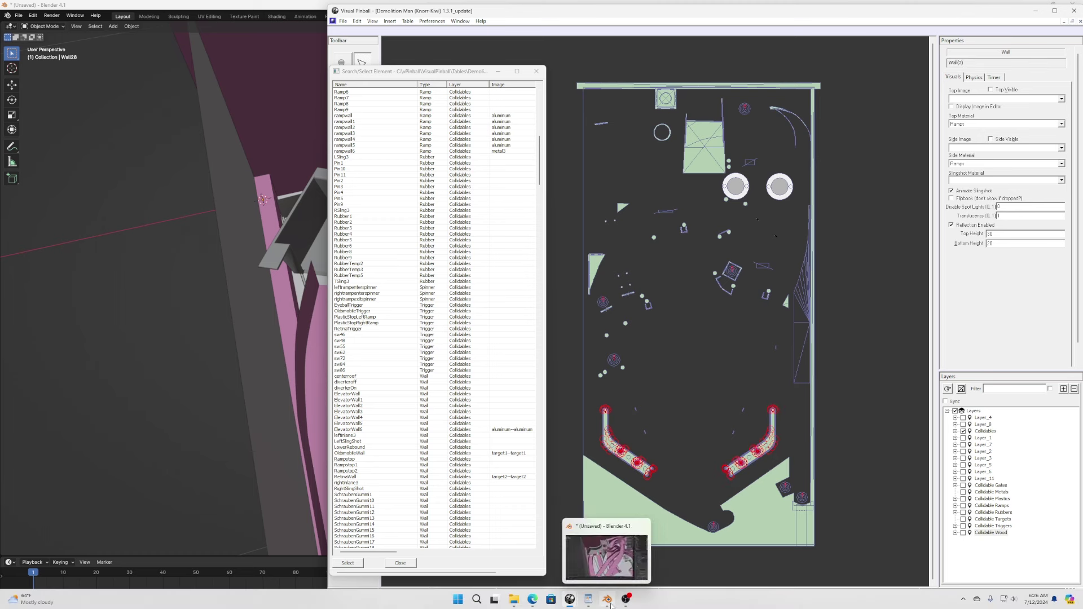
click(617, 566)
scroll(590, 320, down, 5)
scroll(590, 320, up, 6)
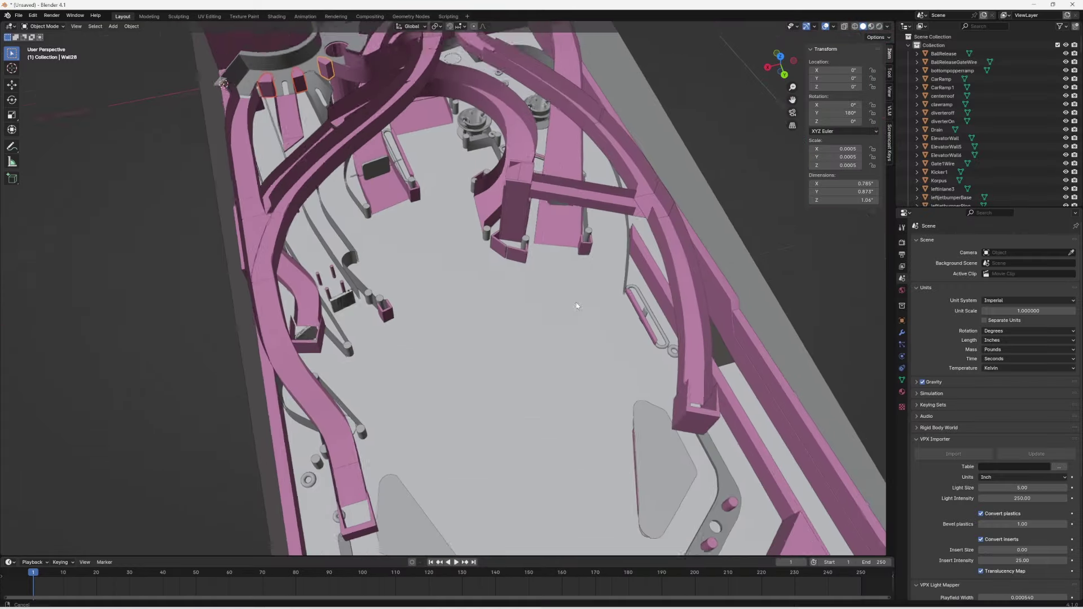
drag(523, 160, 574, 260)
scroll(650, 277, up, 5)
click(597, 241)
scroll(616, 262, down, 2)
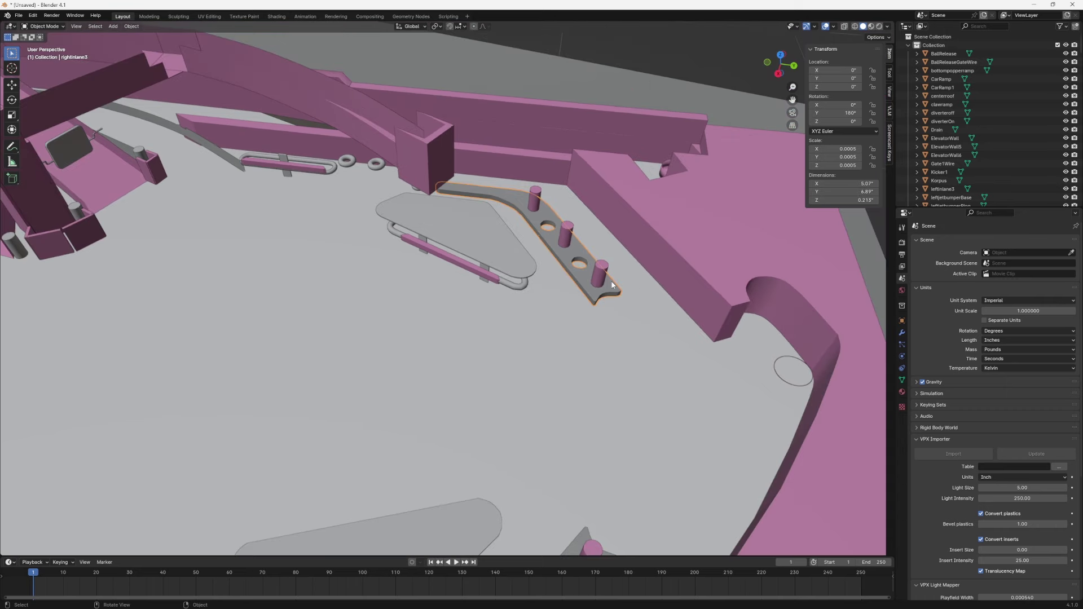
drag(585, 285, 569, 303)
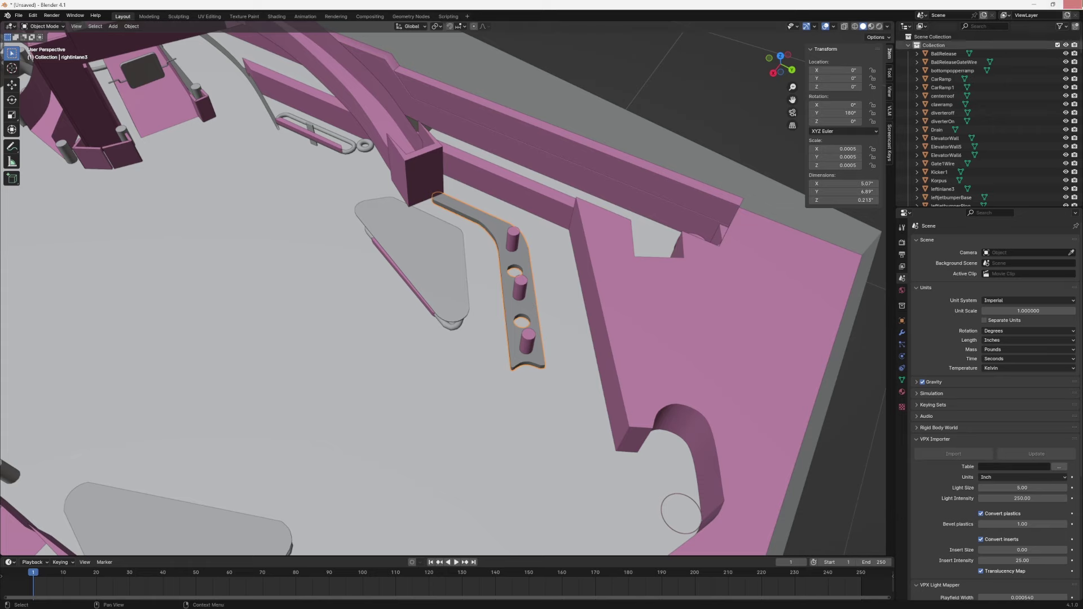
Return to Visual Pinball and assign the two selected inlane guide walls to the Collidable Metals layer
key(alt+Tab)
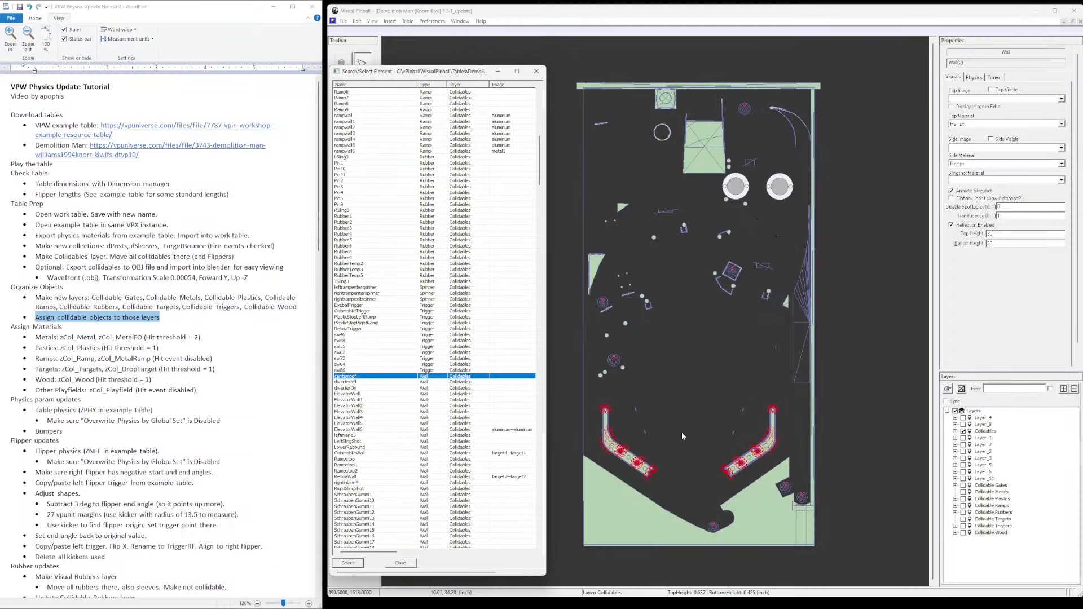
right_click(627, 470)
mouse_move(660, 410)
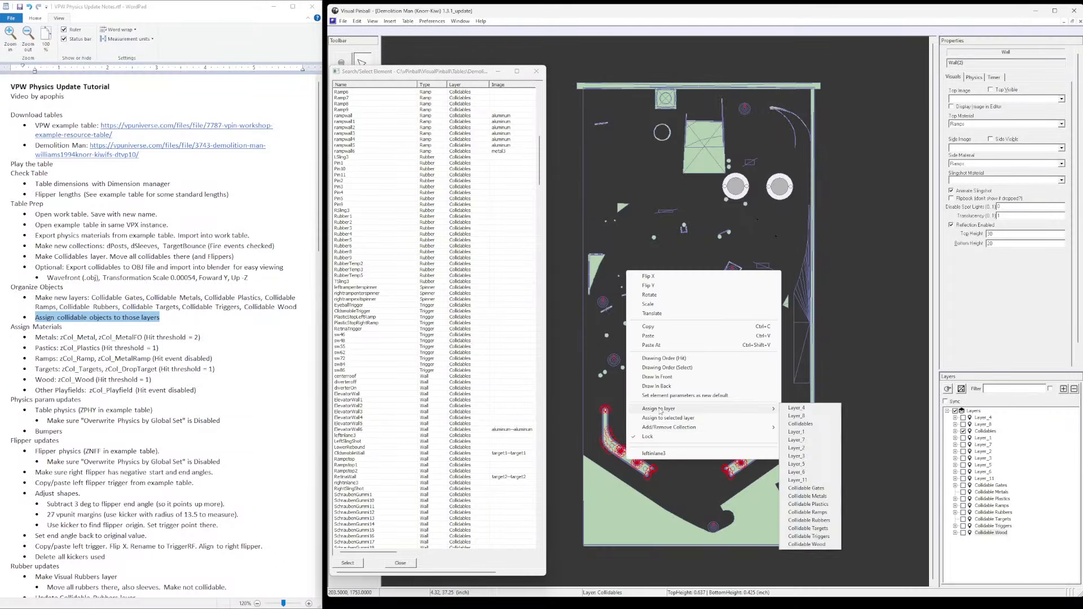
click(812, 496)
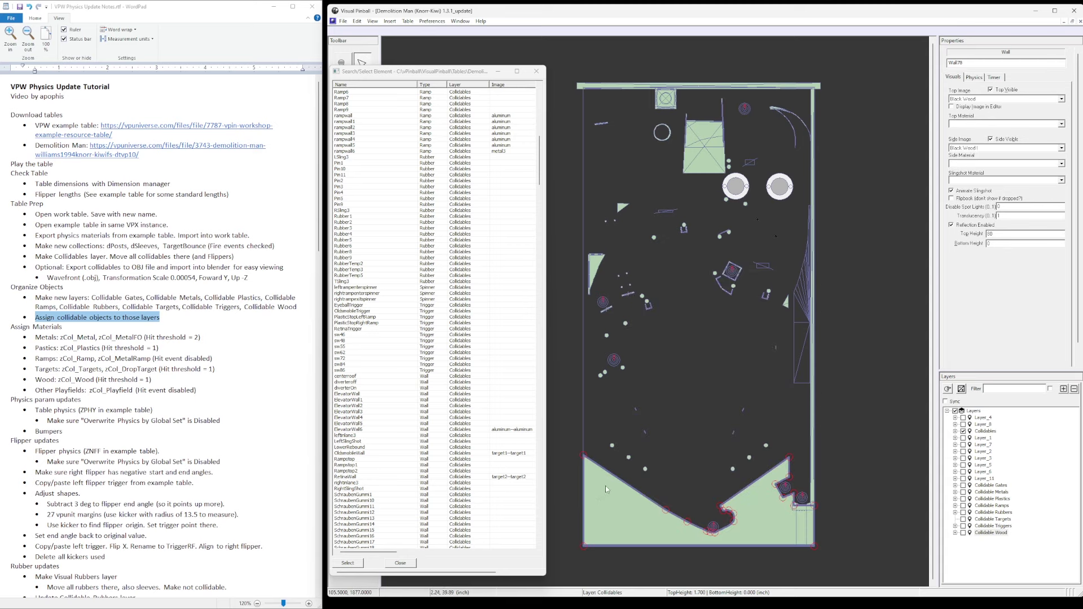
Assign the large apron-area wall at the bottom of the table, Wall78, to the Collidable Metals layer
right_click(621, 513)
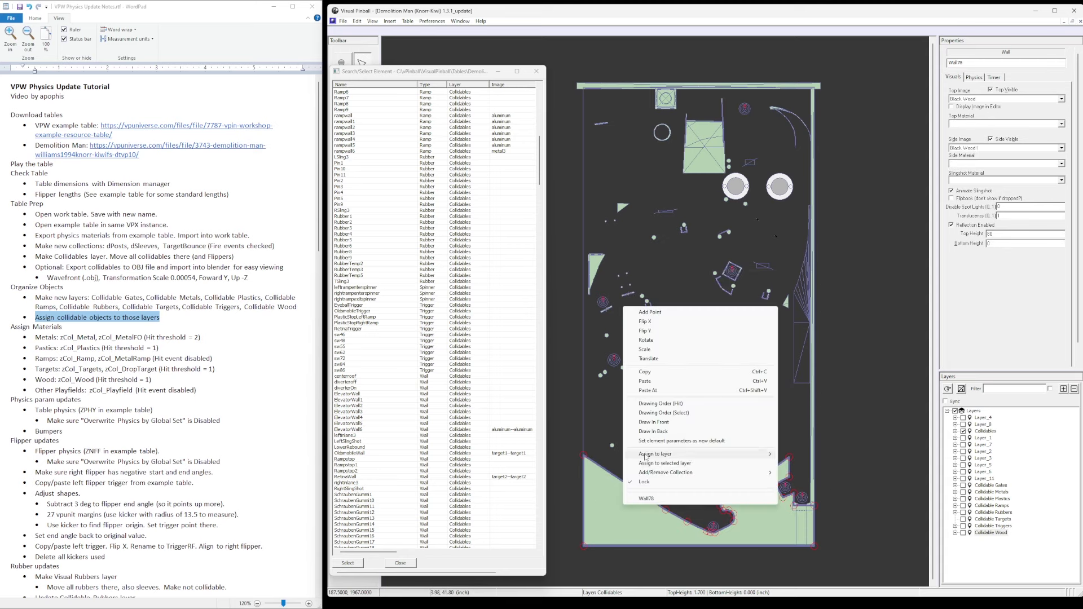
mouse_move(644, 454)
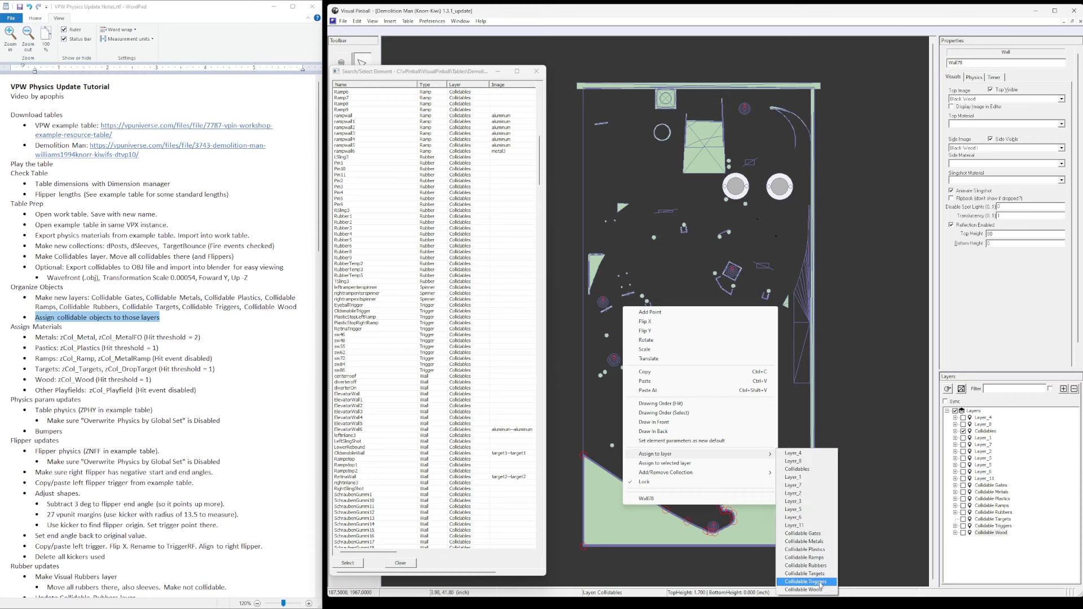
click(806, 541)
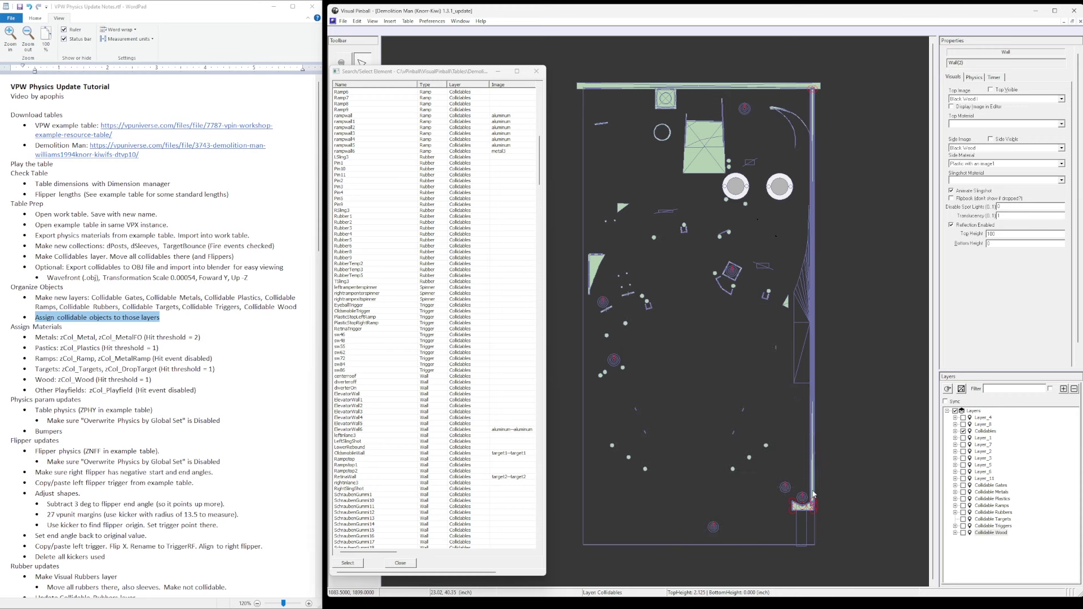
Assign the long right side wall and the small wall at the plunger lane to the Collidable Wood layer
right_click(812, 496)
mouse_move(913, 443)
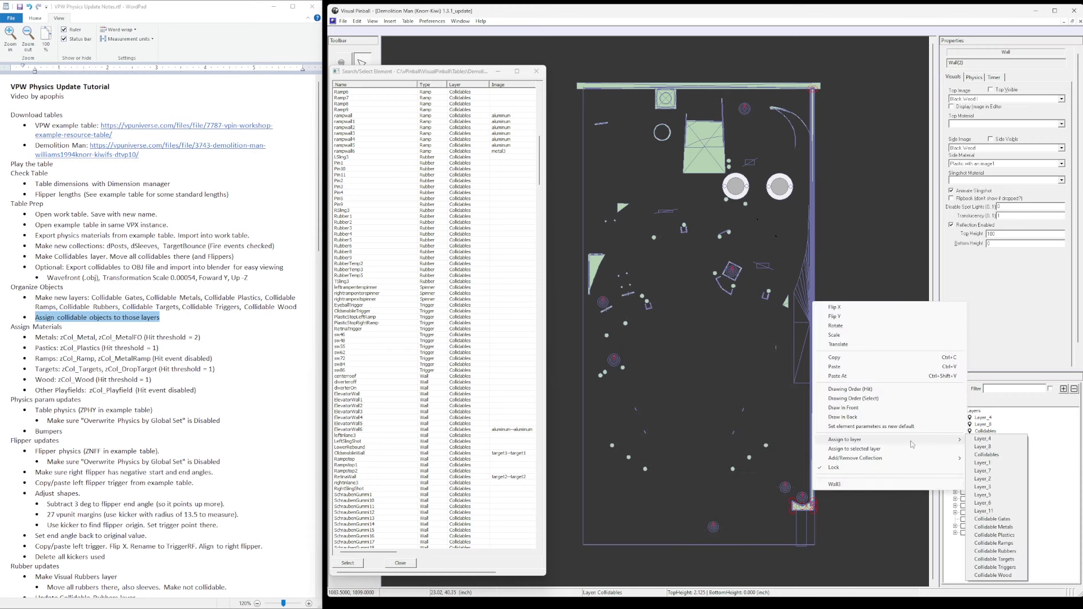
click(990, 575)
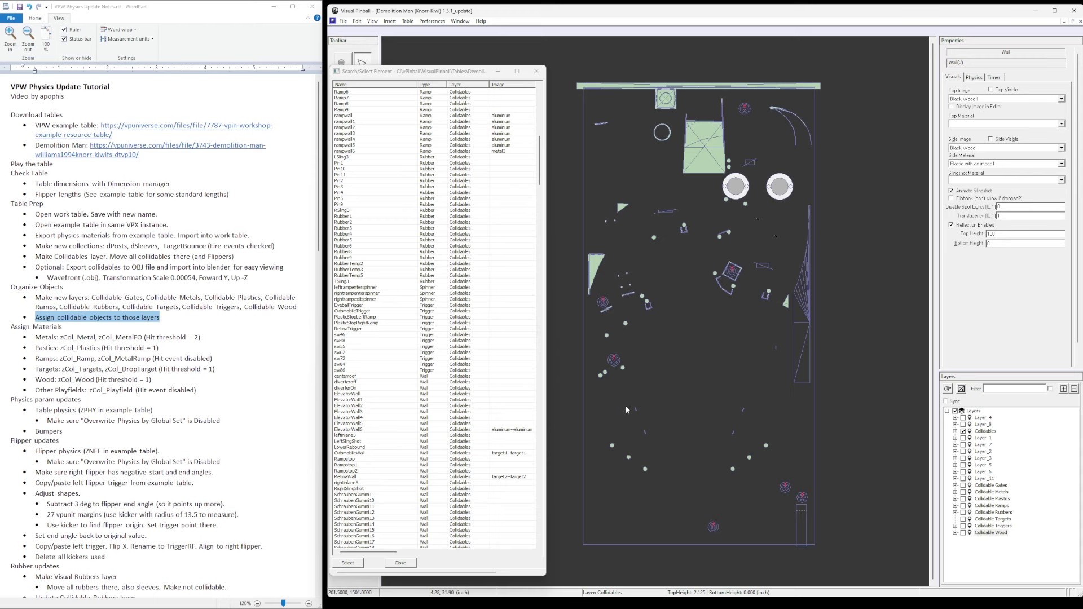
Select the tapered wall along the table's left edge, and switch to Blender to view that area of the model
scroll(604, 401, up, 3)
click(597, 377)
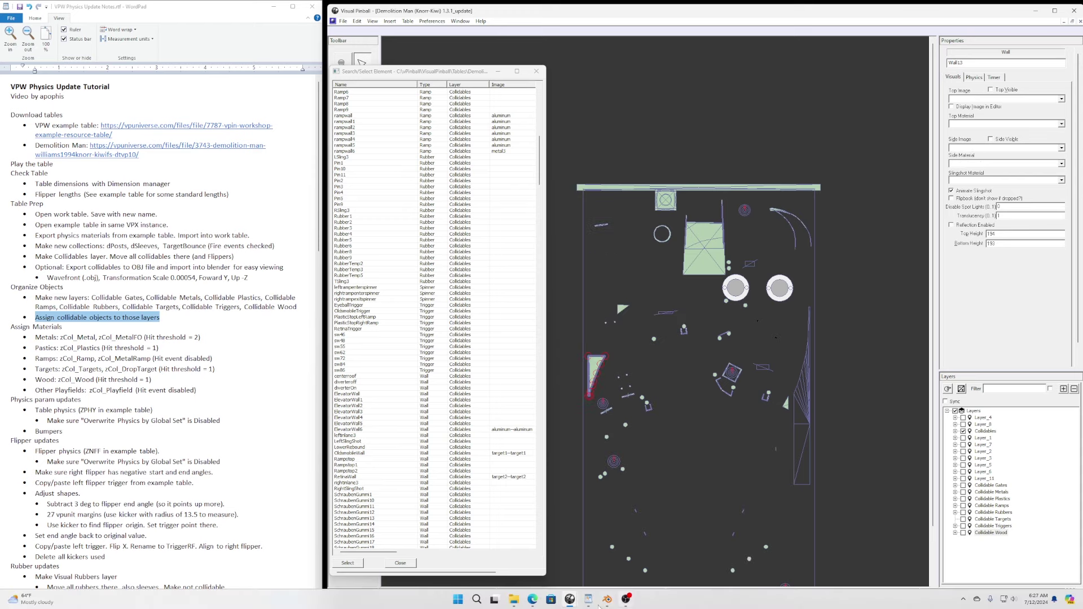
click(608, 599)
scroll(604, 501, down, 8)
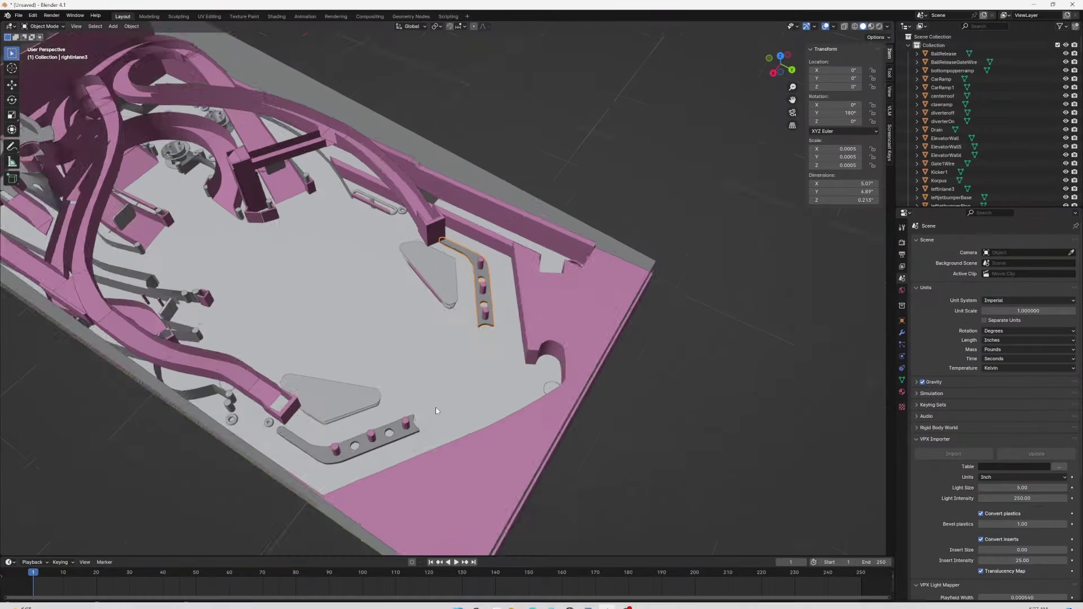
scroll(411, 384, up, 4)
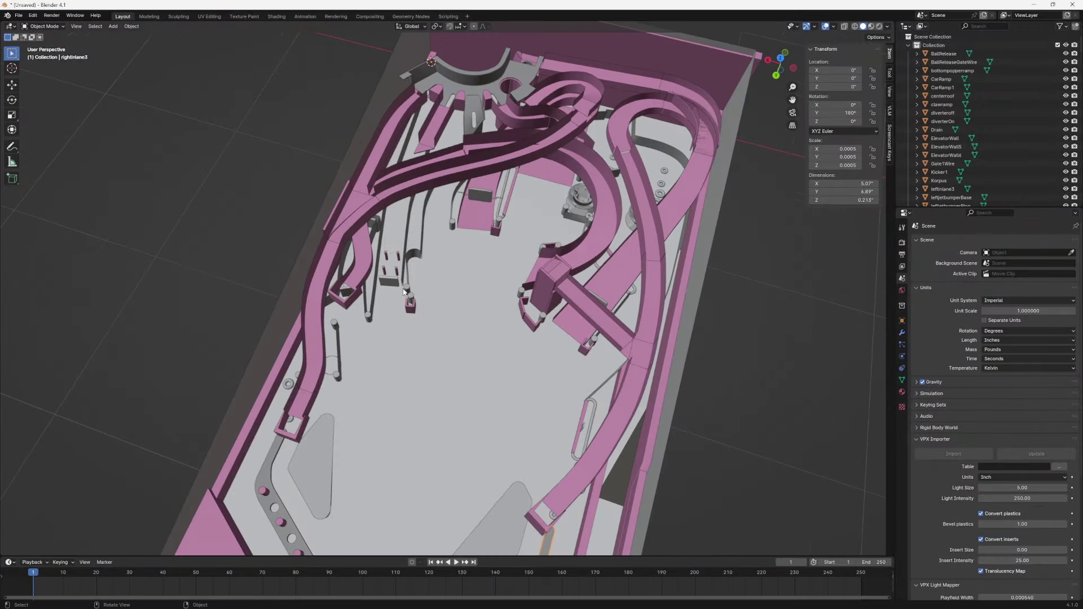
Examine the upper-left ramps up close and select the small triangular wall at the lower end of the short ramp
click(353, 209)
scroll(351, 208, up, 7)
scroll(452, 232, down, 1)
drag(463, 241, 536, 207)
click(538, 206)
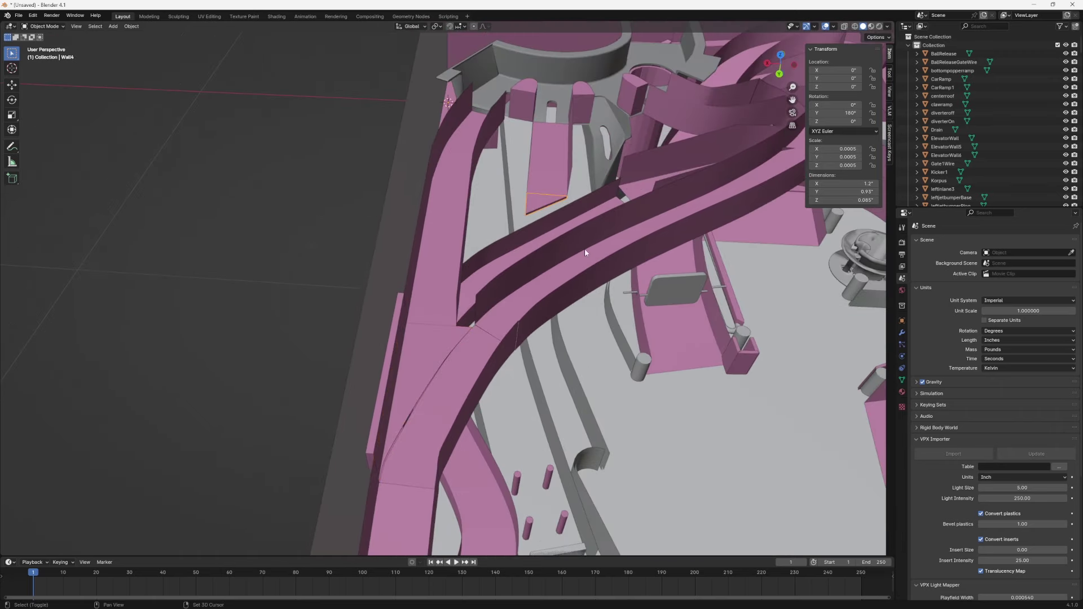
Select the small triangular wall where the diagonal crossing ramp meets the long right ramp, and examine it up close
drag(596, 230, 716, 304)
scroll(715, 303, down, 2)
click(792, 422)
scroll(795, 424, up, 1)
drag(807, 429, 534, 375)
scroll(534, 374, up, 4)
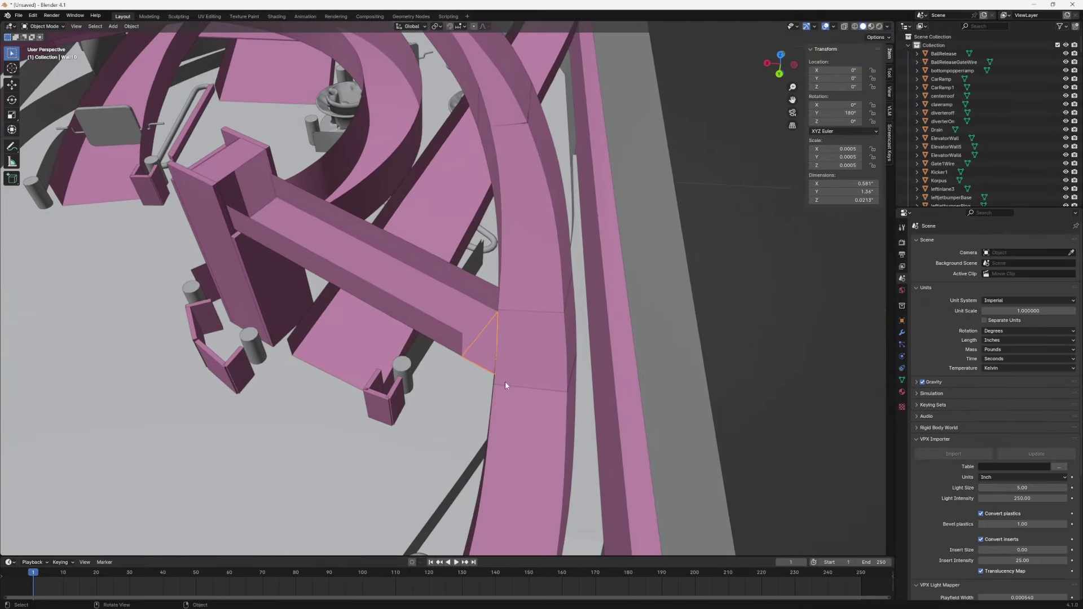
mouse_move(621, 607)
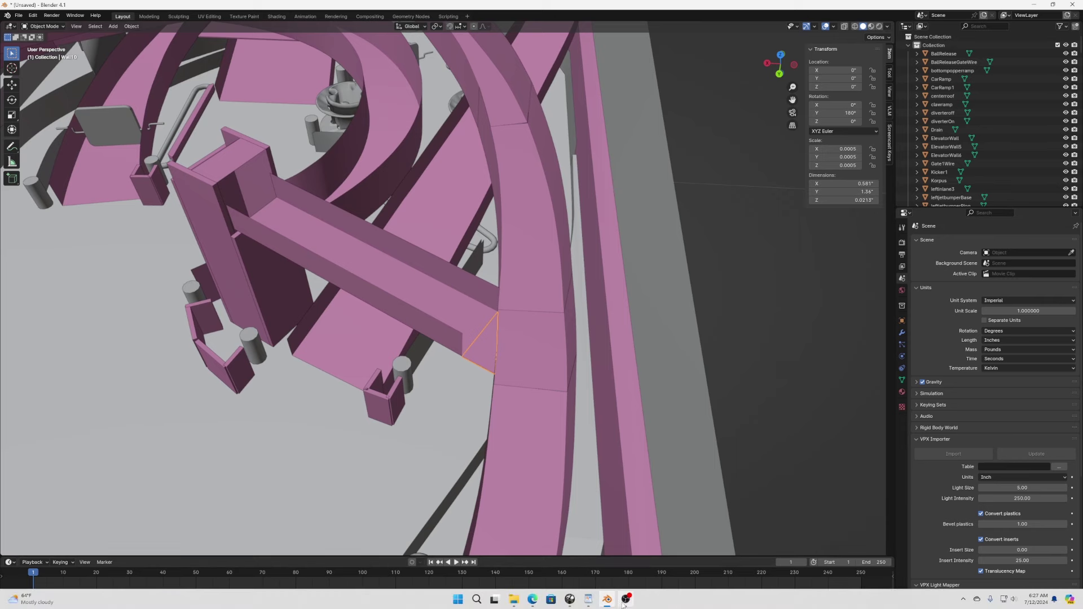
Switch to Visual Pinball and assign the three small triangular raised walls to their matching collidable layer
mouse_move(570, 606)
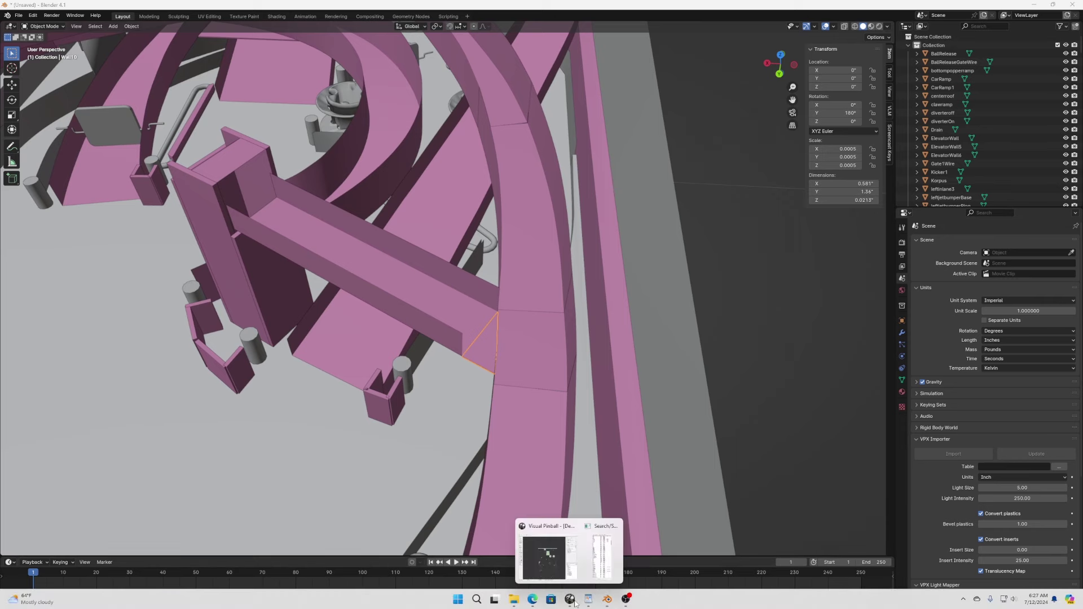
click(558, 561)
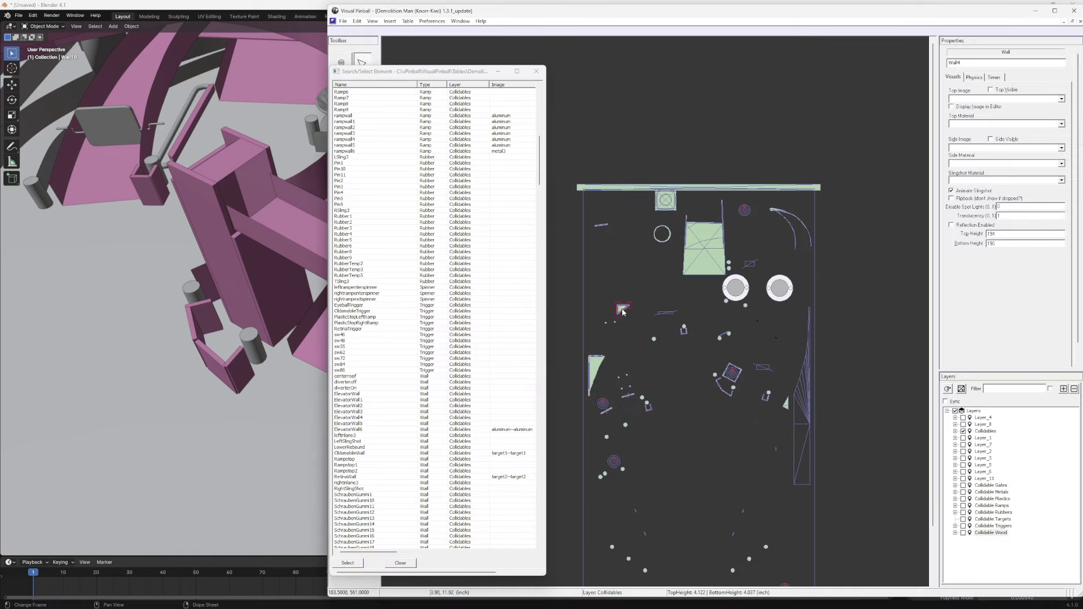
ctrl+click(597, 374)
ctrl+click(789, 405)
right_click(788, 405)
mouse_move(835, 540)
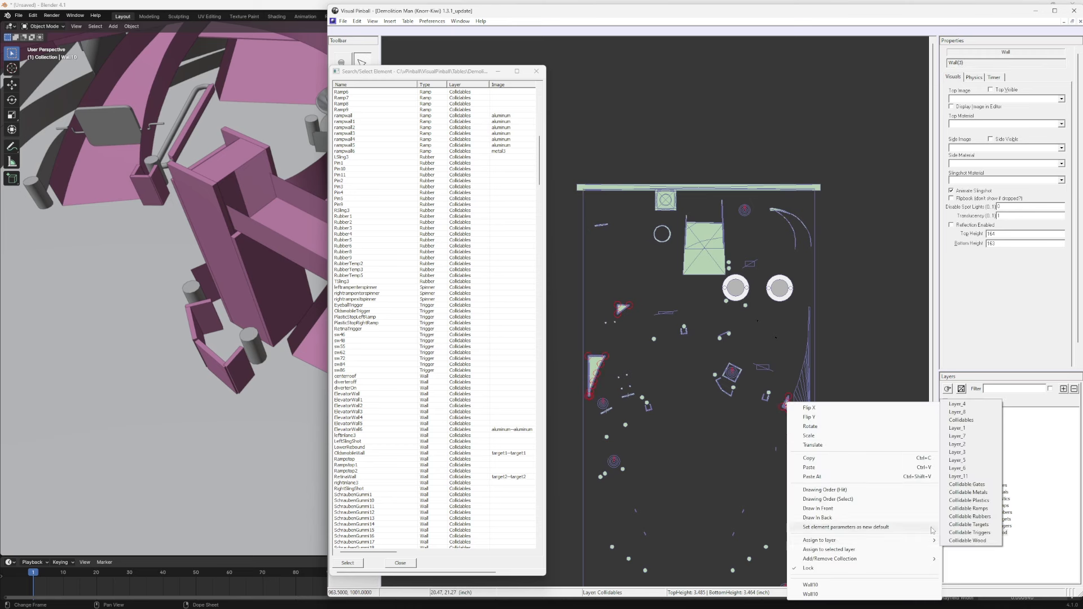
click(989, 517)
Select the L-shaped pair of left-side walls and locate the vertical one, Wall14, on the left ramp in Blender
scroll(644, 278, up, 4)
click(643, 279)
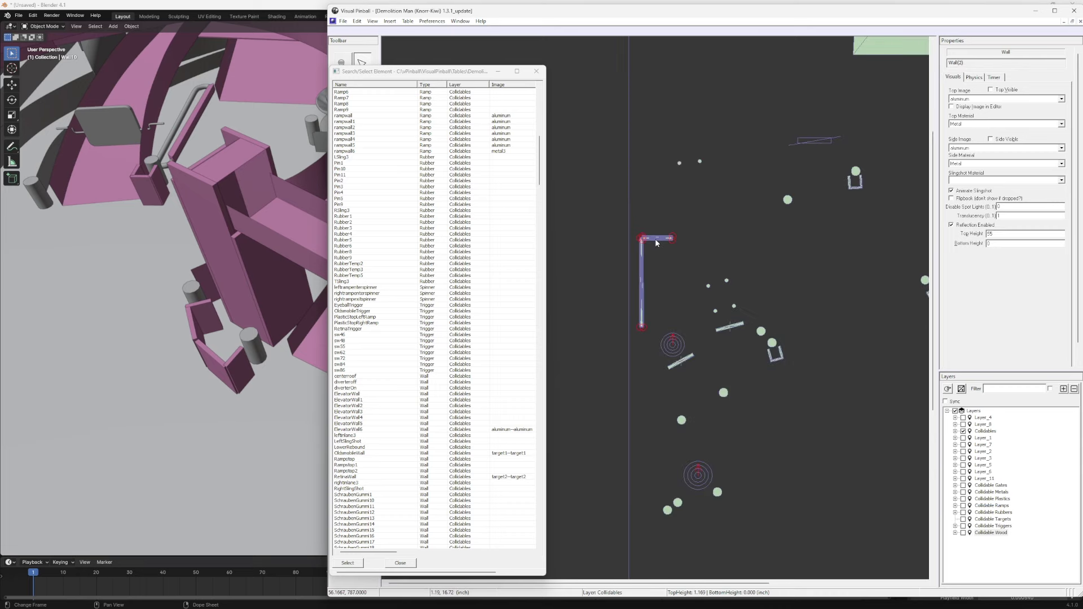
mouse_move(619, 605)
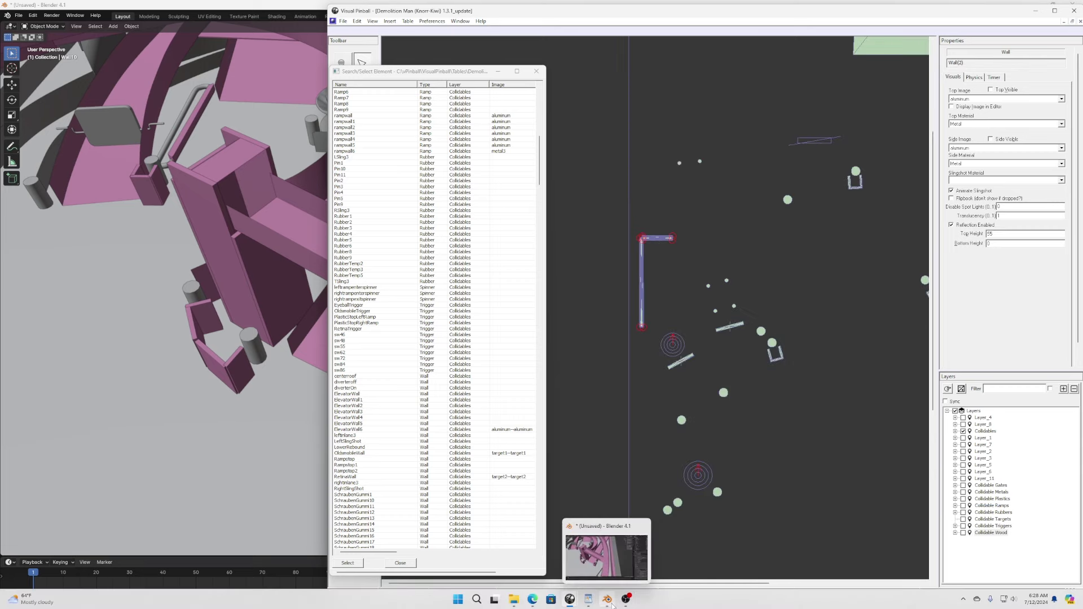
click(607, 600)
scroll(303, 358, down, 3)
drag(258, 290, 309, 326)
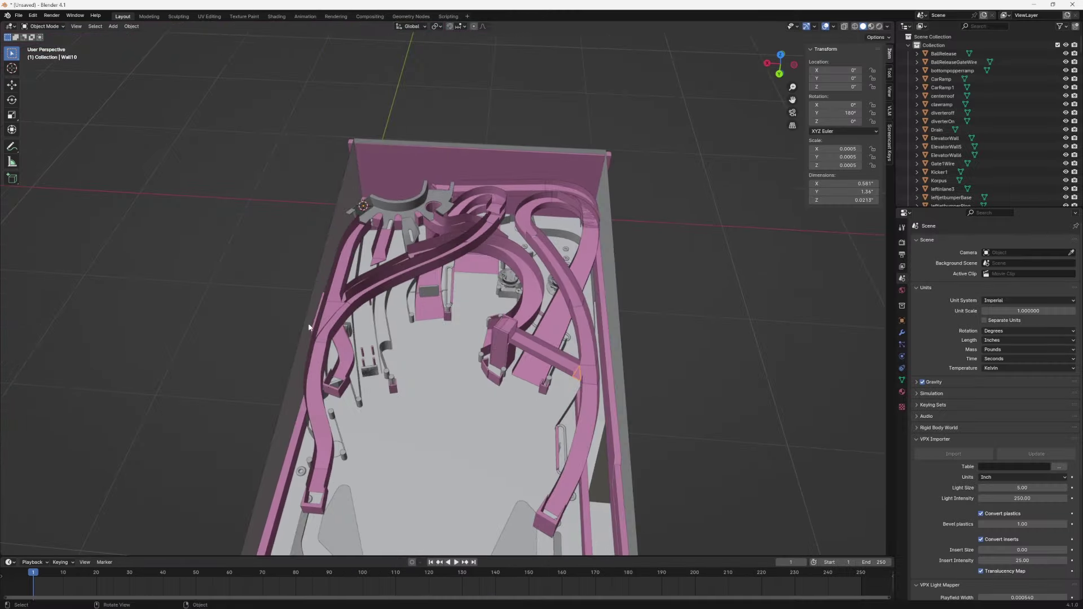
scroll(305, 326, up, 4)
click(191, 323)
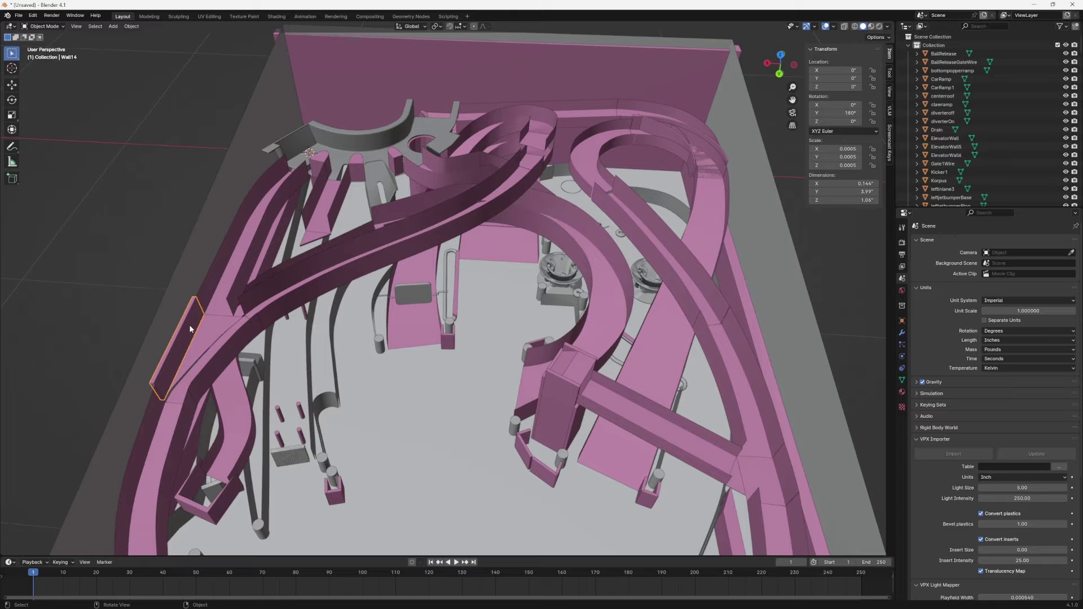
Examine Standup77 and Wall14 up close to see which belongs to a target and which to the ramp
key(KP_Decimal)
drag(564, 248, 515, 351)
click(508, 368)
scroll(509, 368, up, 4)
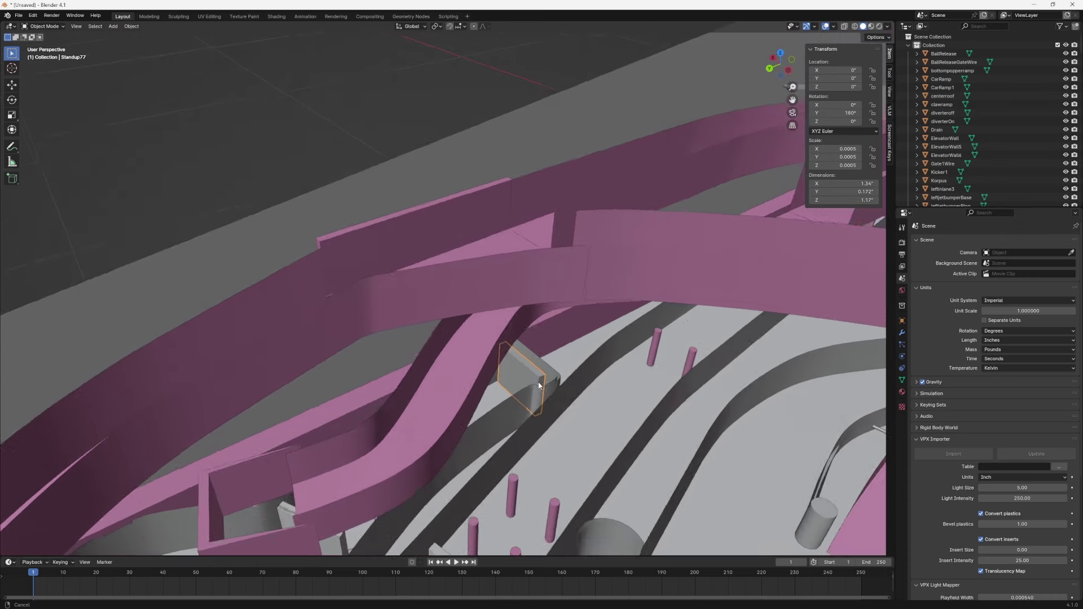
click(435, 155)
click(485, 322)
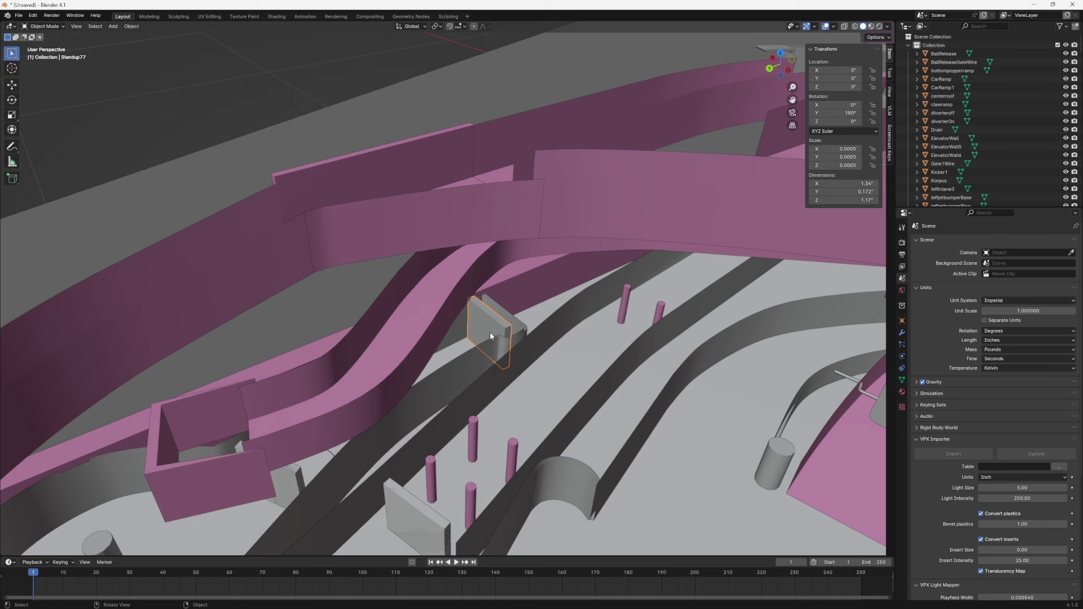
click(405, 158)
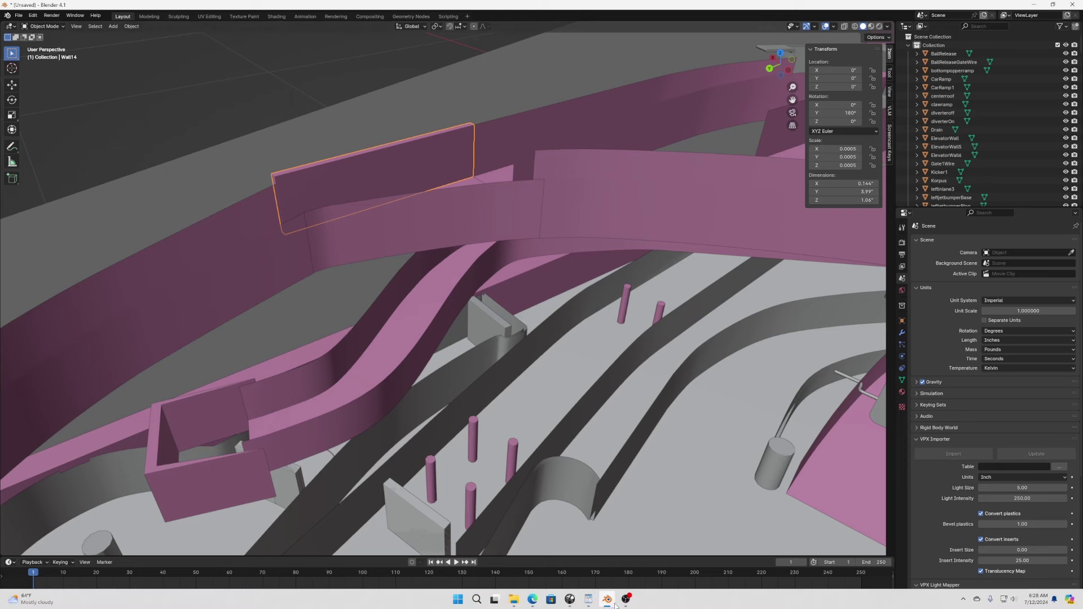
Return to Visual Pinball and assign Wall14 to the Collidable Ramps layer
click(626, 599)
right_click(642, 266)
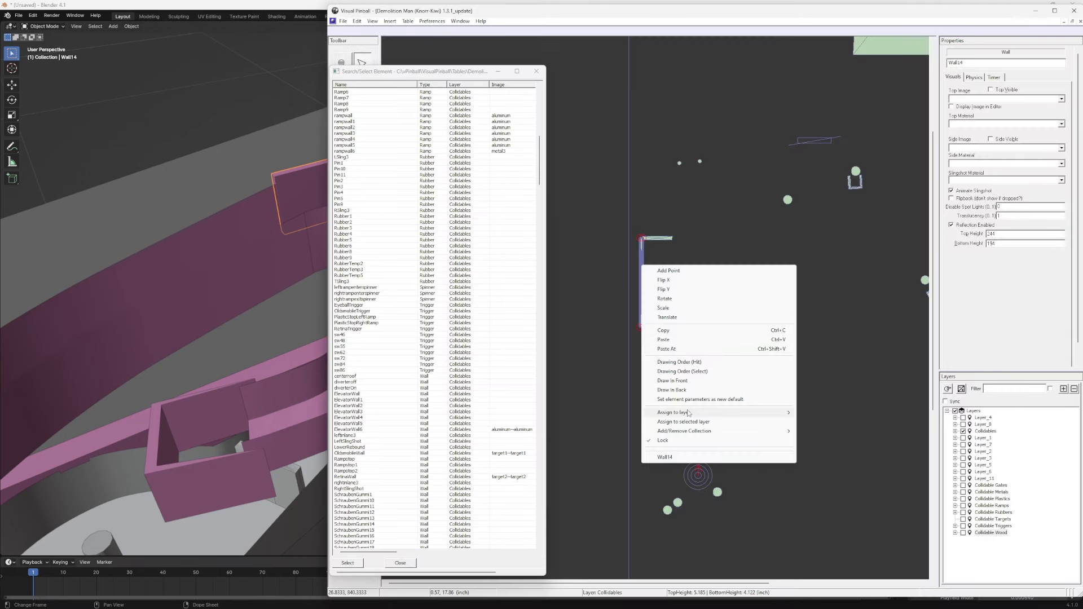
mouse_move(689, 414)
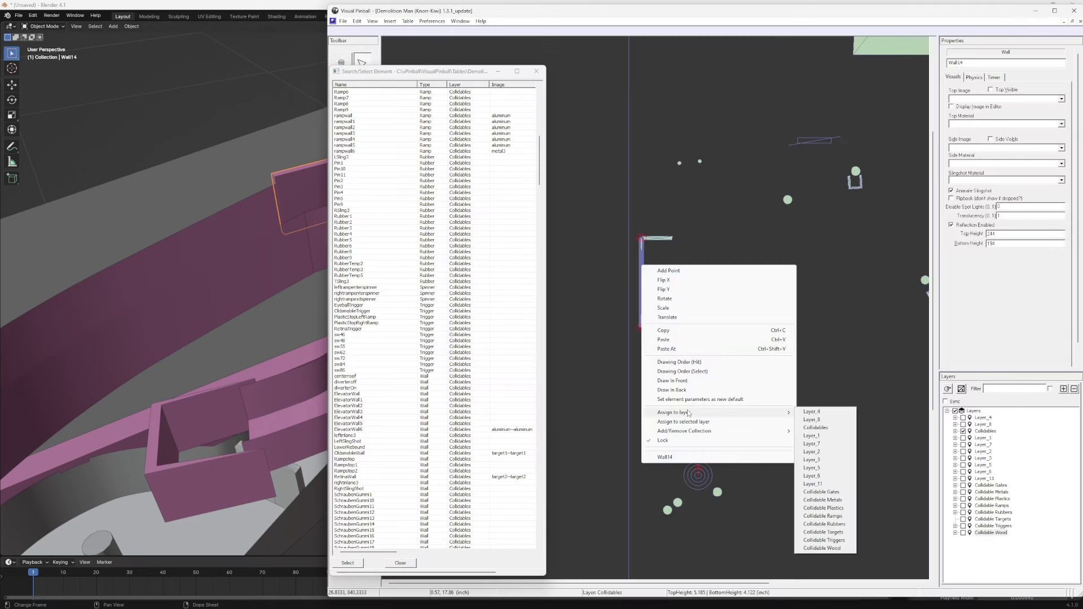
click(850, 517)
Assign the Standup77 wall to the Collidable Targets layer
click(657, 241)
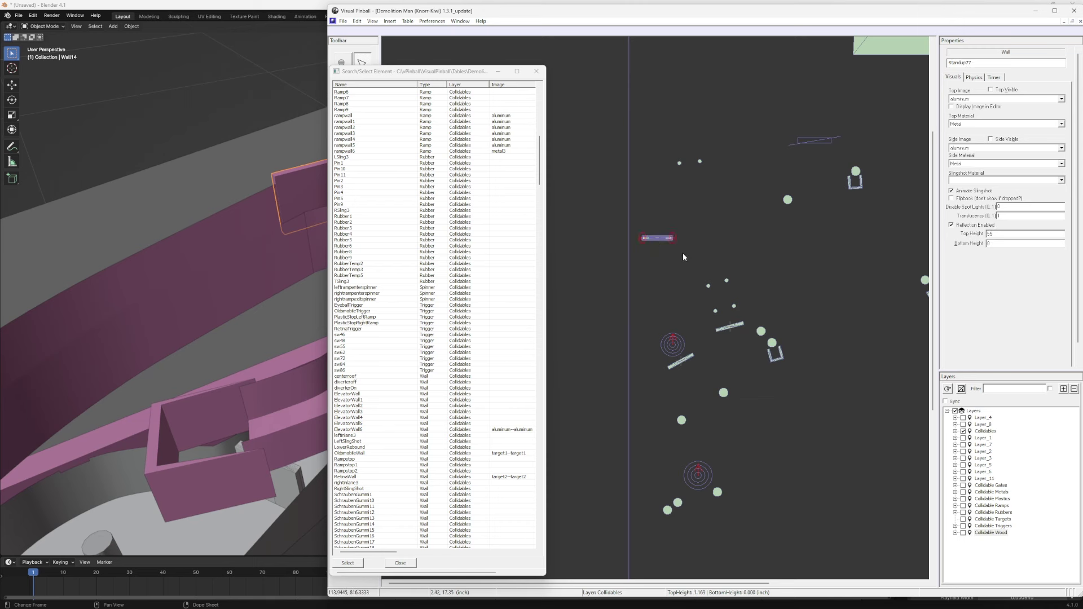
right_click(663, 241)
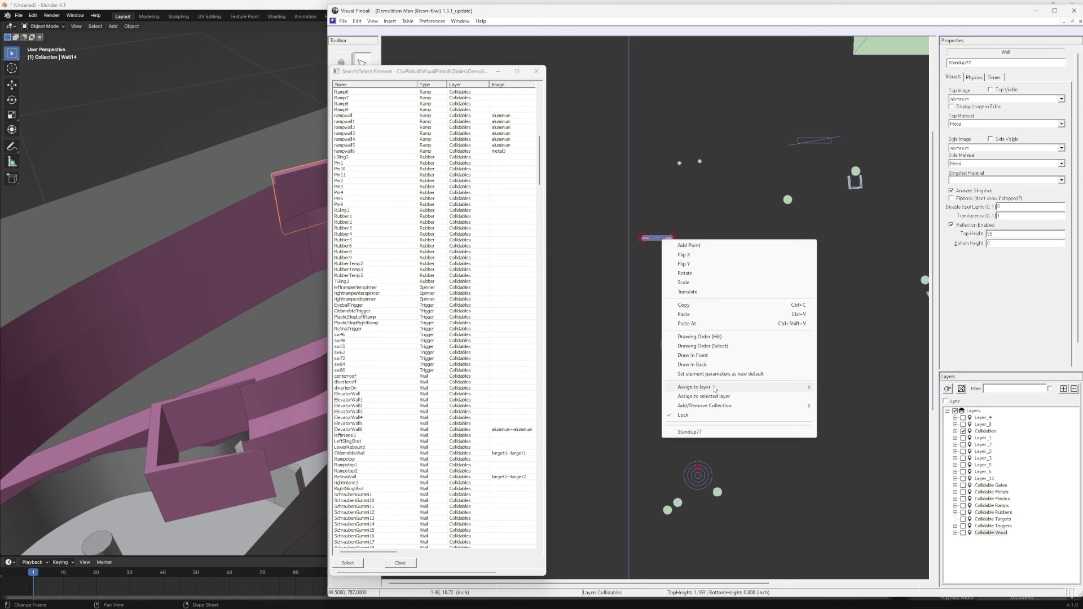
click(861, 506)
Check the targetretina and targetcars primitives in Visual Pinball, then examine them and RetinaWall in Blender
scroll(783, 426, down, 1)
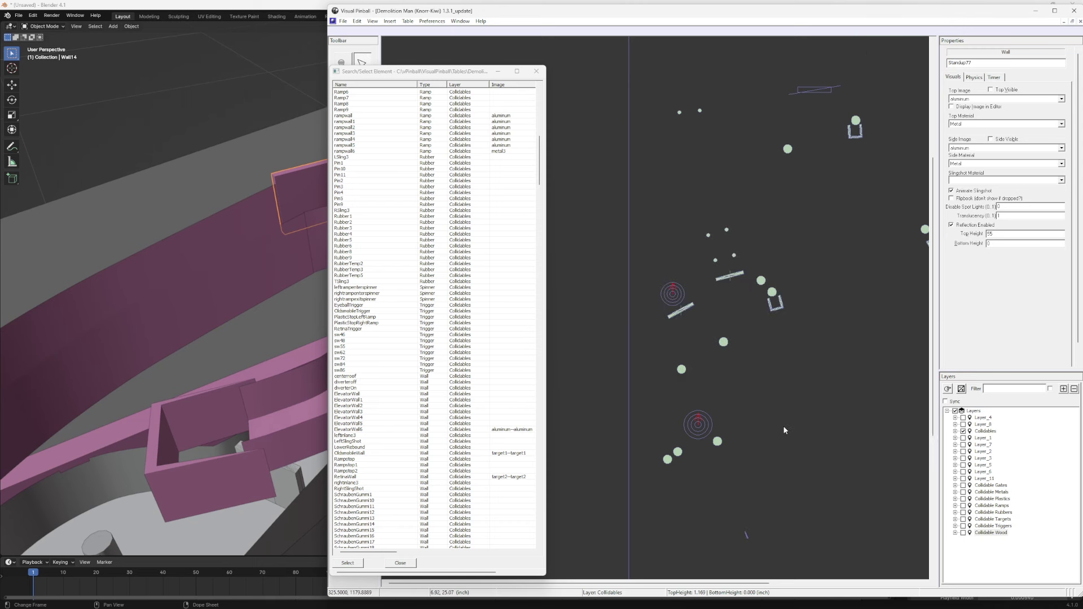
click(679, 312)
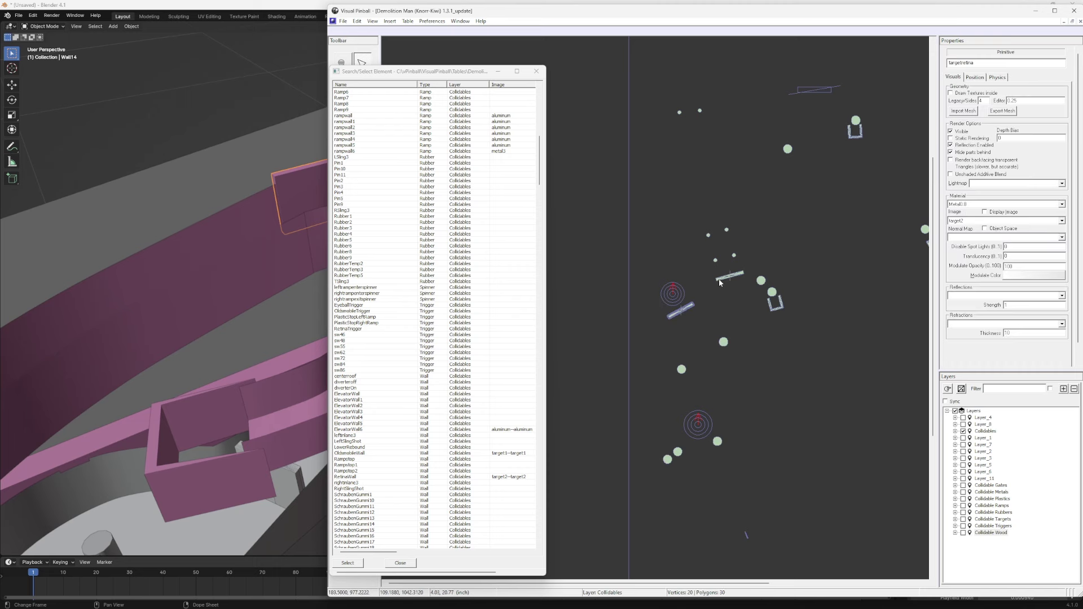
scroll(733, 268, right, 2)
scroll(705, 293, down, 1)
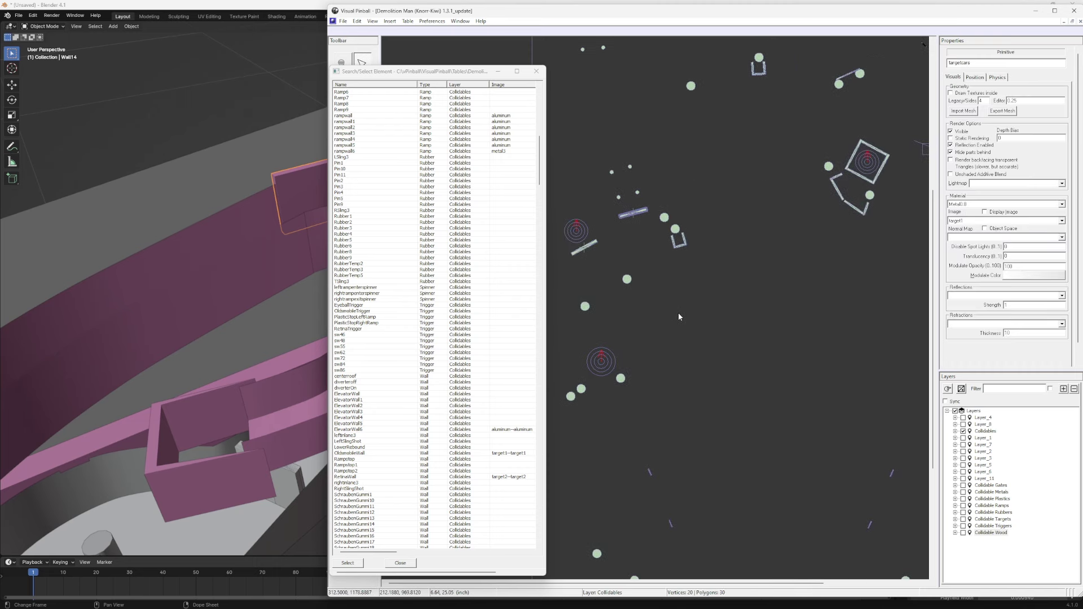
scroll(684, 323, up, 2)
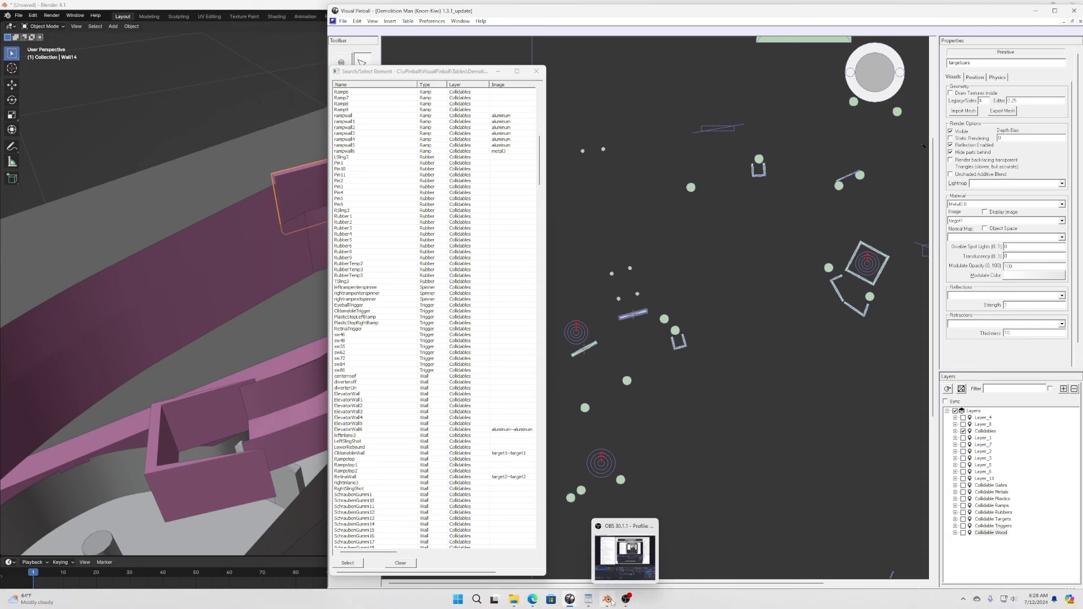
click(609, 600)
scroll(353, 449, down, 3)
scroll(365, 422, up, 4)
scroll(316, 409, up, 2)
click(316, 409)
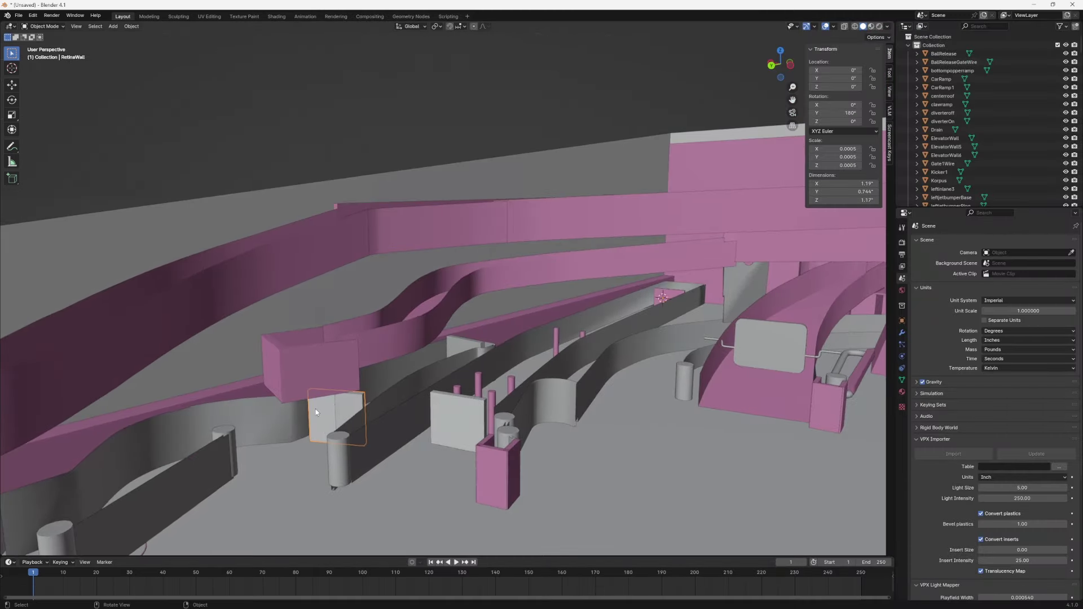
click(459, 412)
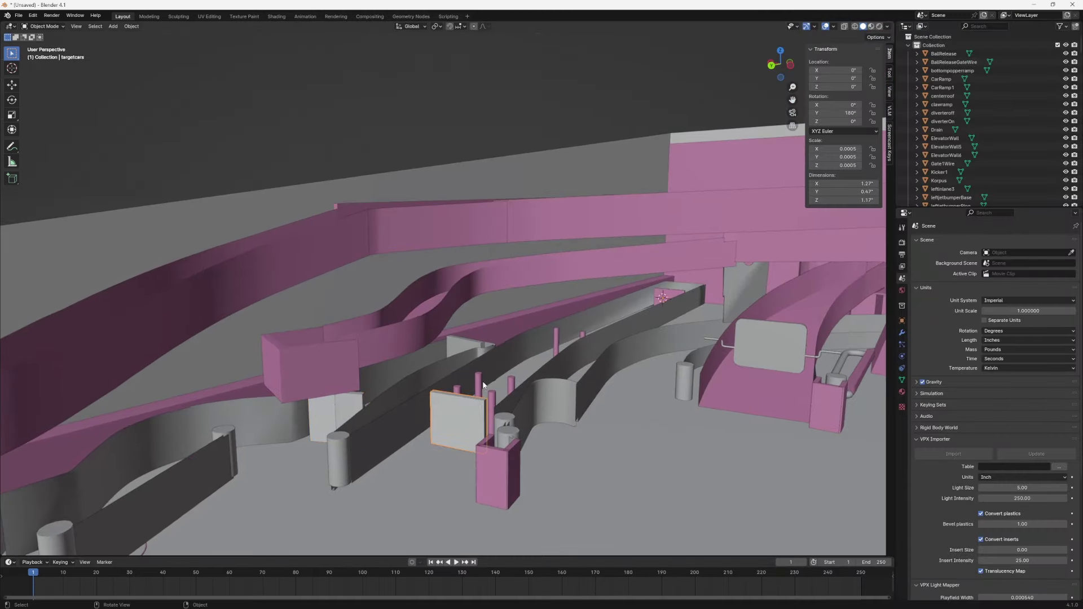
Examine the remaining standup targets and small walls around the elevator and at the ramp entrances in the 3D model
click(458, 343)
drag(519, 365, 488, 369)
click(409, 456)
click(408, 455)
drag(408, 456, 453, 479)
click(549, 282)
click(729, 336)
scroll(725, 349, up, 3)
drag(725, 349, 506, 425)
click(567, 459)
click(600, 450)
click(743, 442)
click(773, 420)
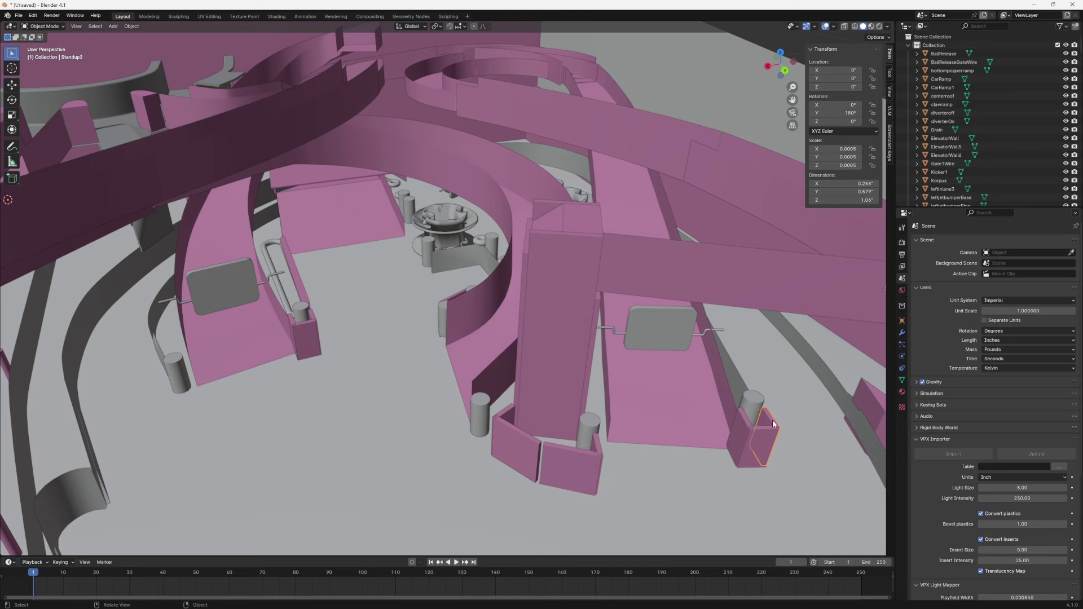
drag(773, 420, 671, 347)
scroll(660, 355, down, 4)
scroll(607, 361, down, 3)
In Visual Pinball, add the standup walls below the elevator and by the right ramp to the selection and assign all to Collidable Targets
key(alt+Tab)
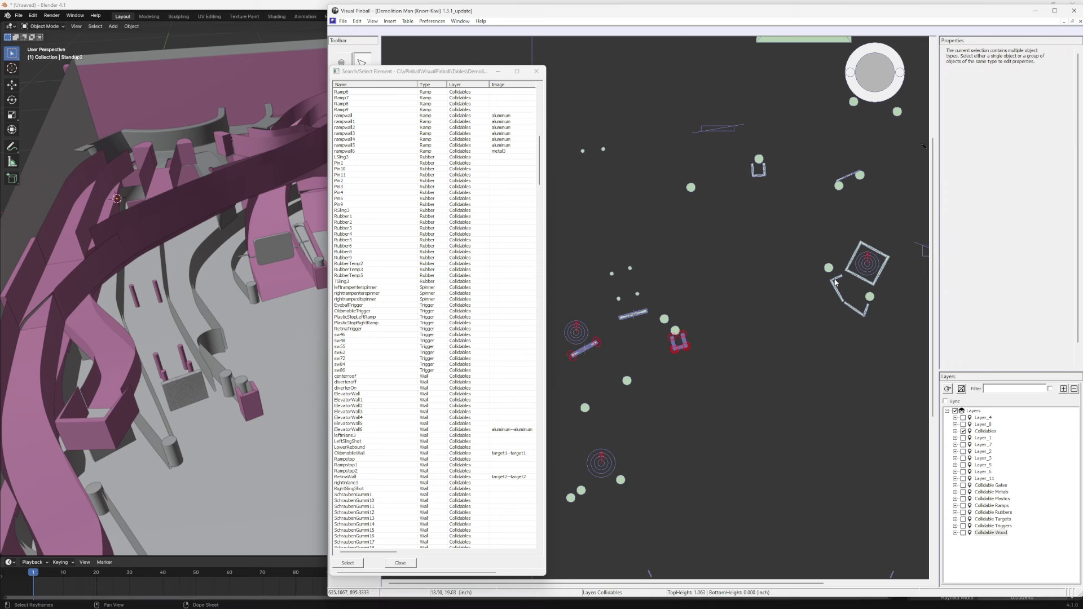
shift+click(835, 282)
drag(835, 282, 676, 244)
shift+click(781, 286)
right_click(789, 282)
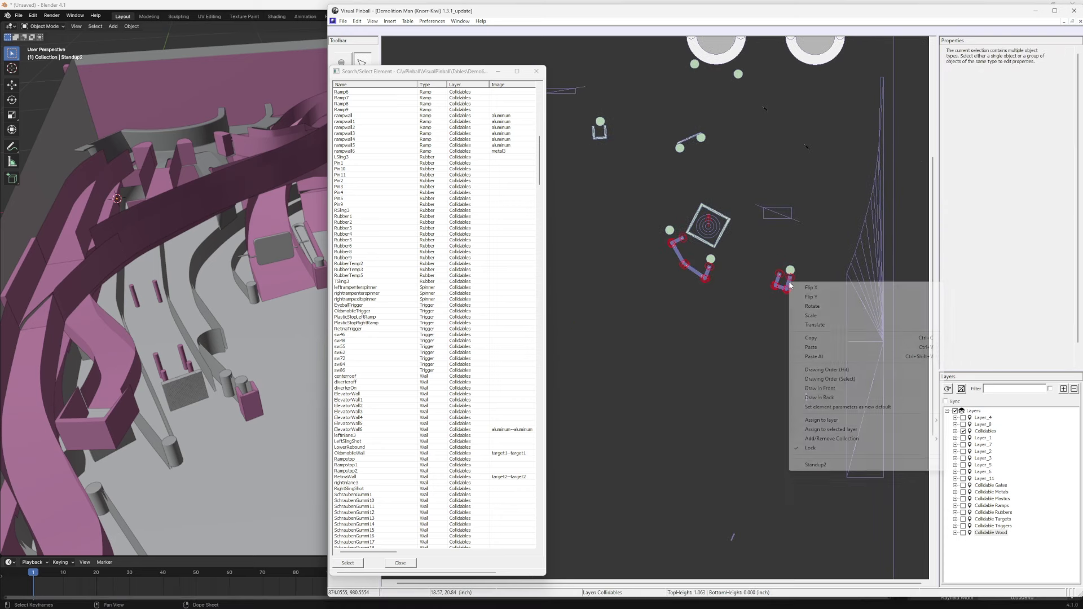
mouse_move(850, 423)
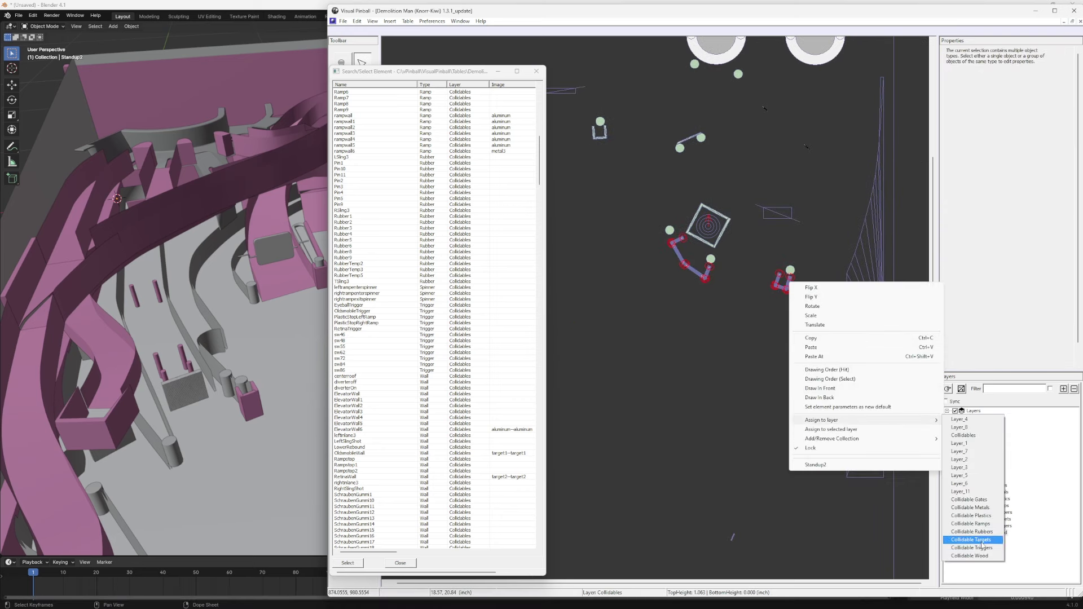
click(982, 540)
Assign the target primitives, the wall at targetcars and the U-shaped wall at the center ramp entrance to Collidable Targets
scroll(641, 288, left, 3)
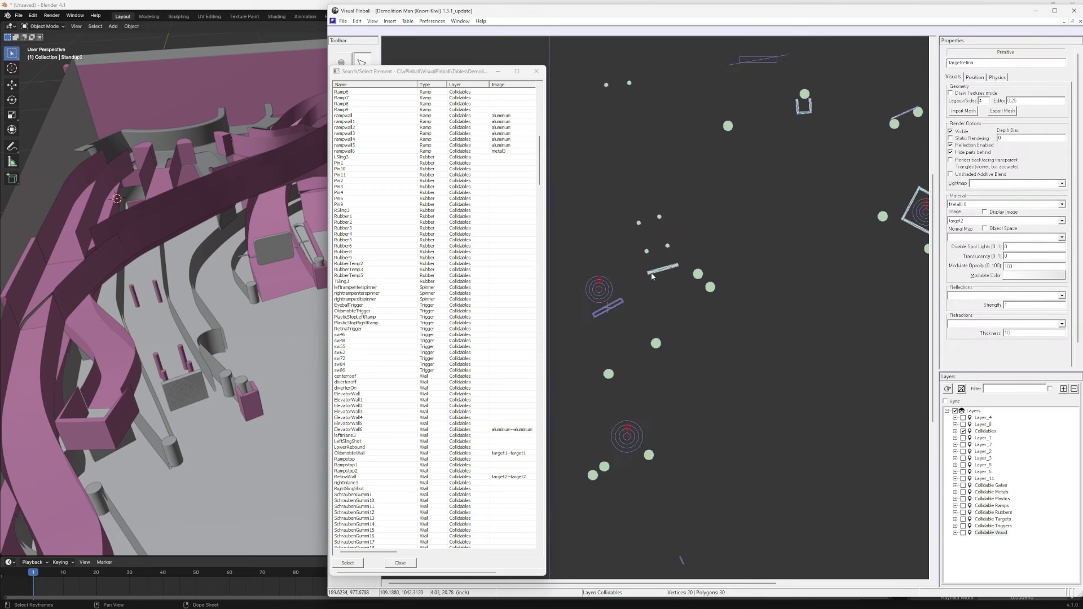
shift+click(657, 273)
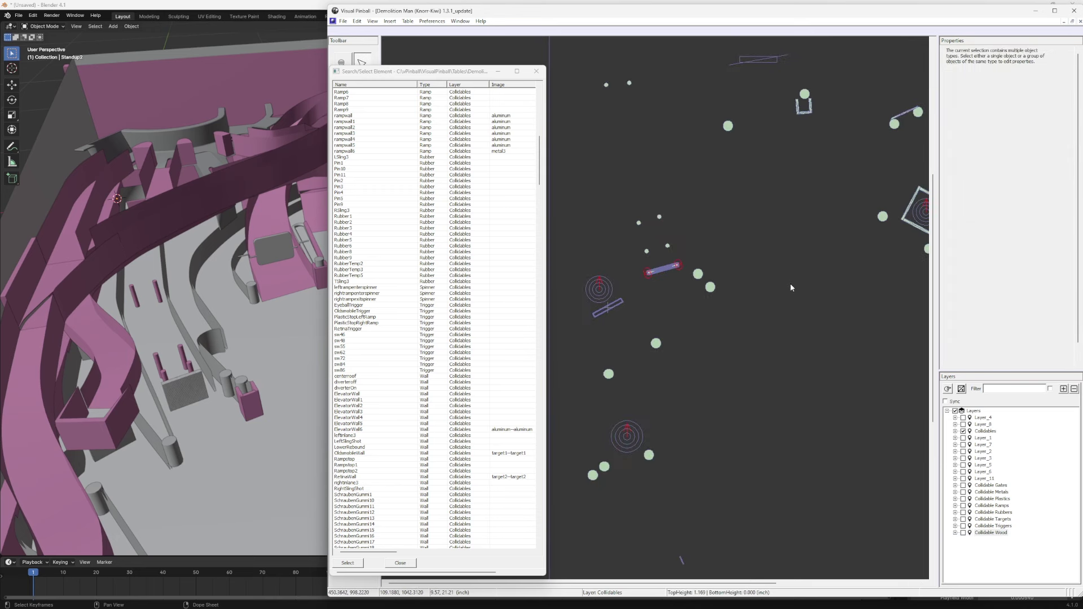
scroll(746, 283, up, 2)
scroll(746, 283, right, 3)
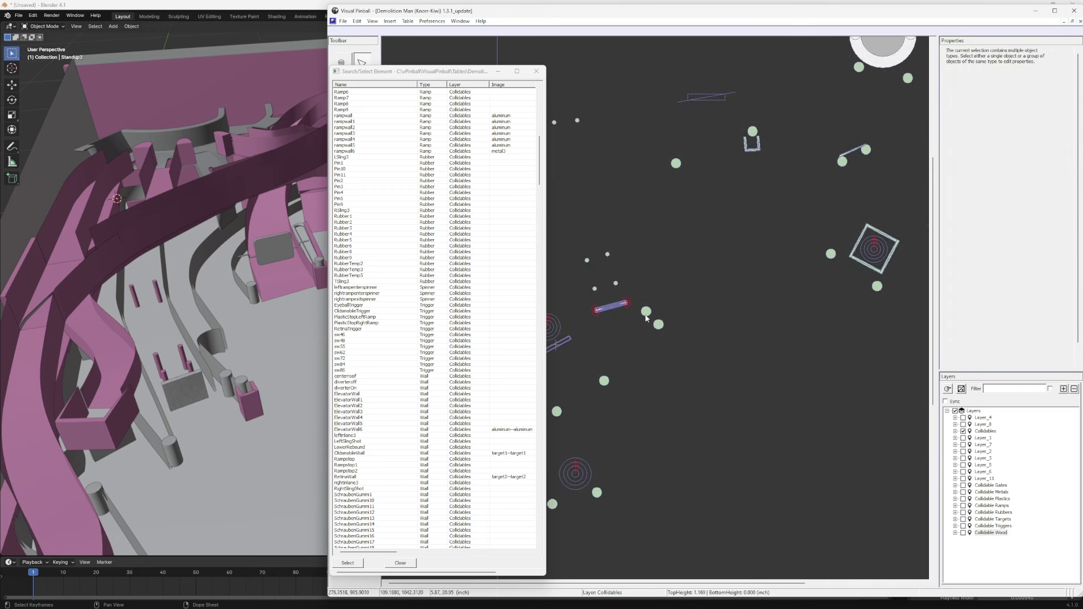
shift+click(746, 148)
right_click(759, 144)
mouse_move(805, 279)
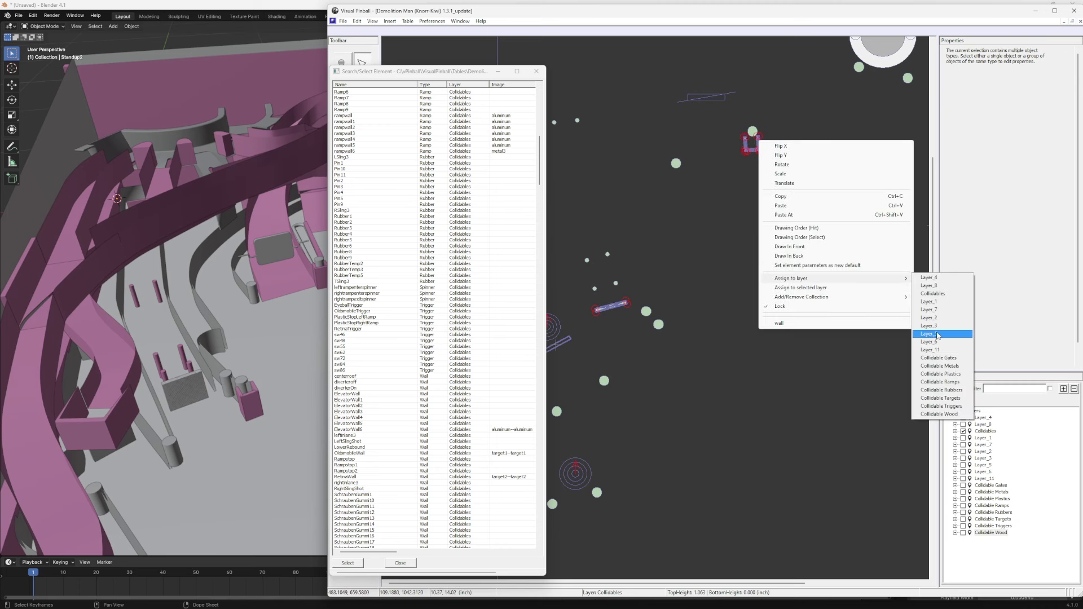
click(941, 399)
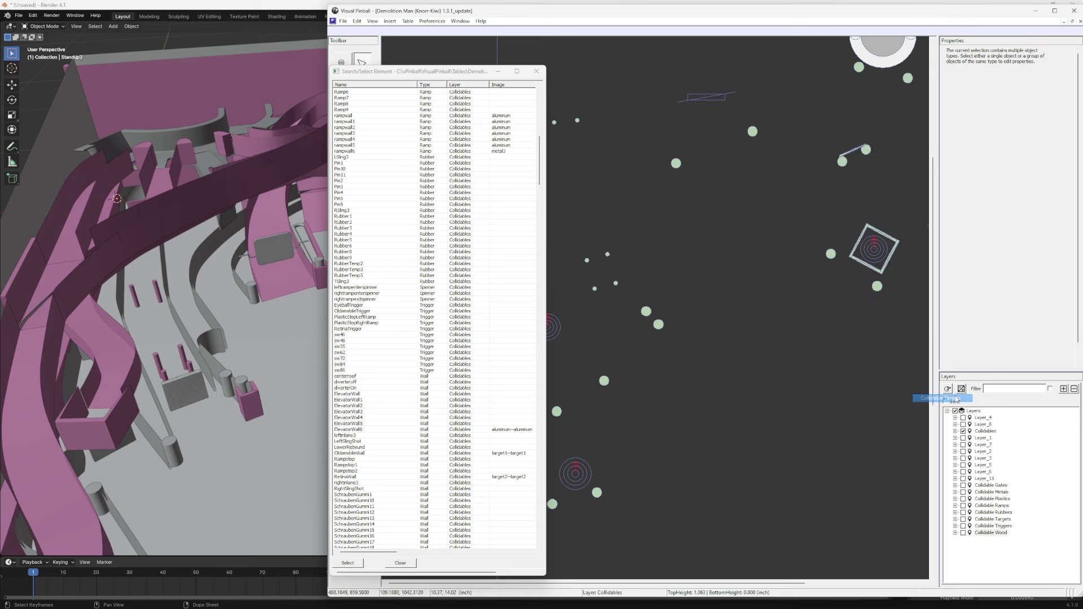
Select the Posts wall group on the table and check the matching post cylinders in Blender
scroll(898, 271, down, 3)
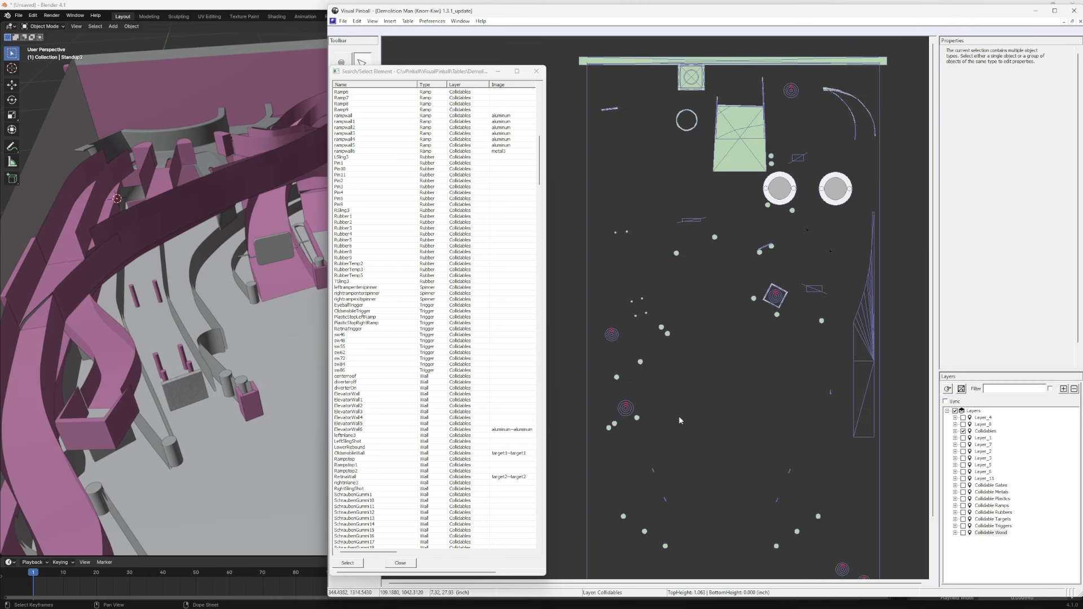
click(609, 427)
click(603, 446)
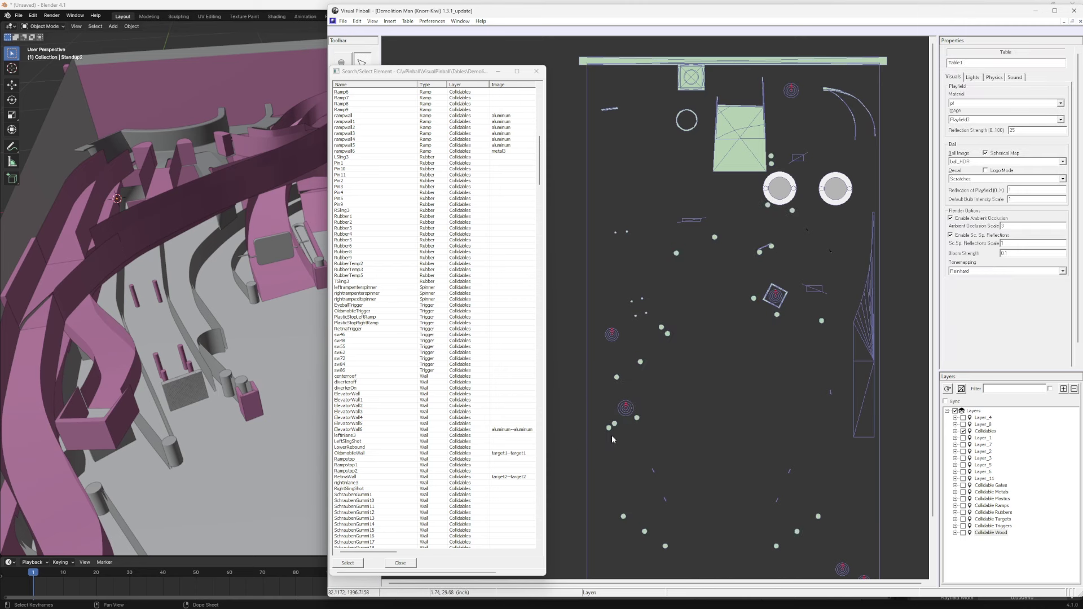
click(610, 429)
click(680, 374)
click(667, 335)
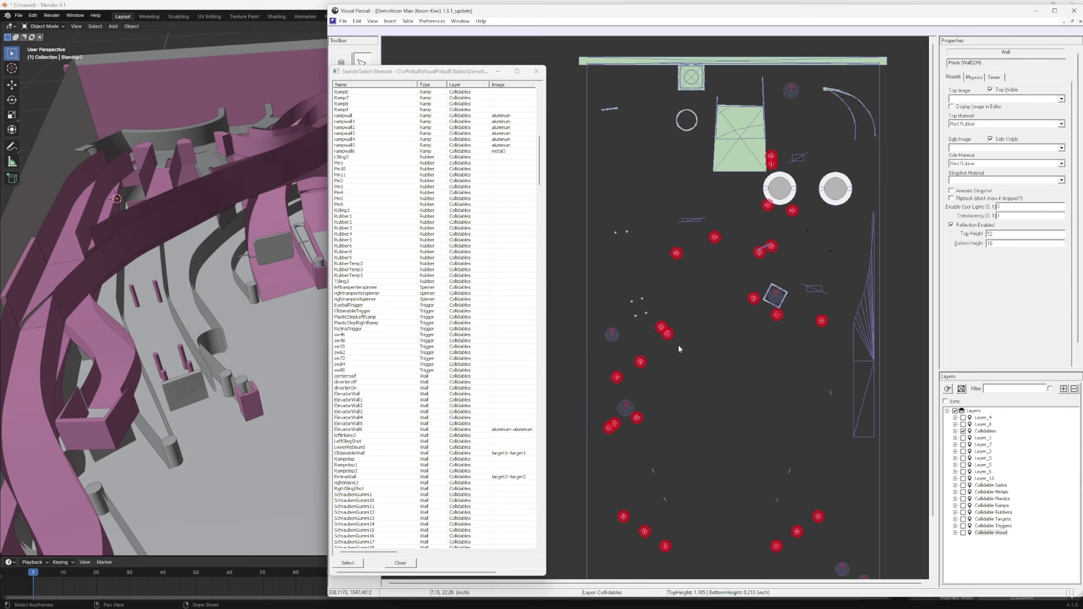
click(674, 344)
click(668, 337)
click(254, 297)
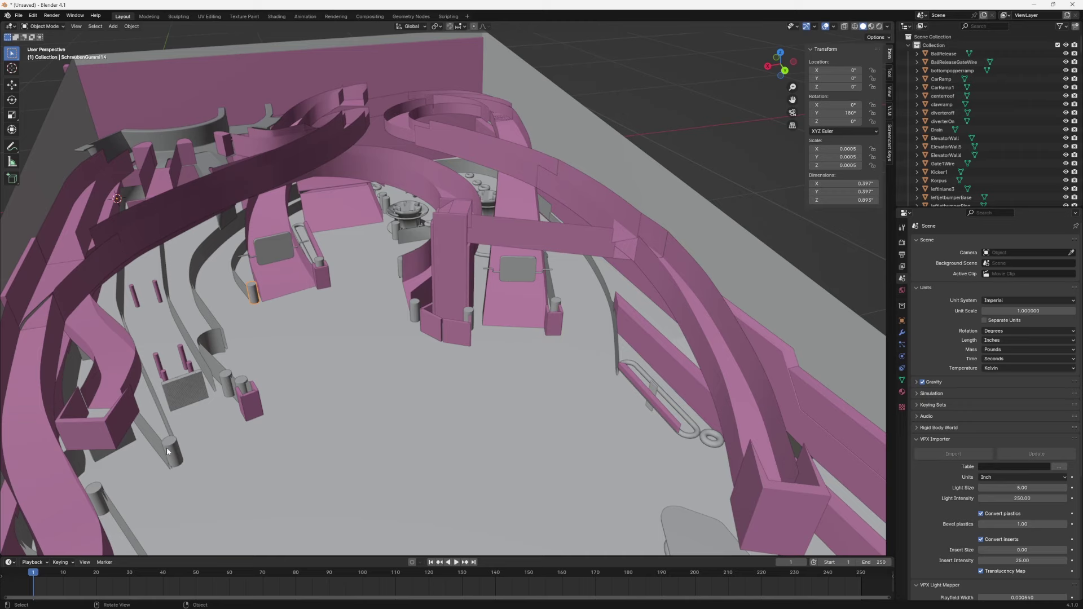
Move the Blender window out of the way, return to Visual Pinball and clear the posts selection
click(1053, 4)
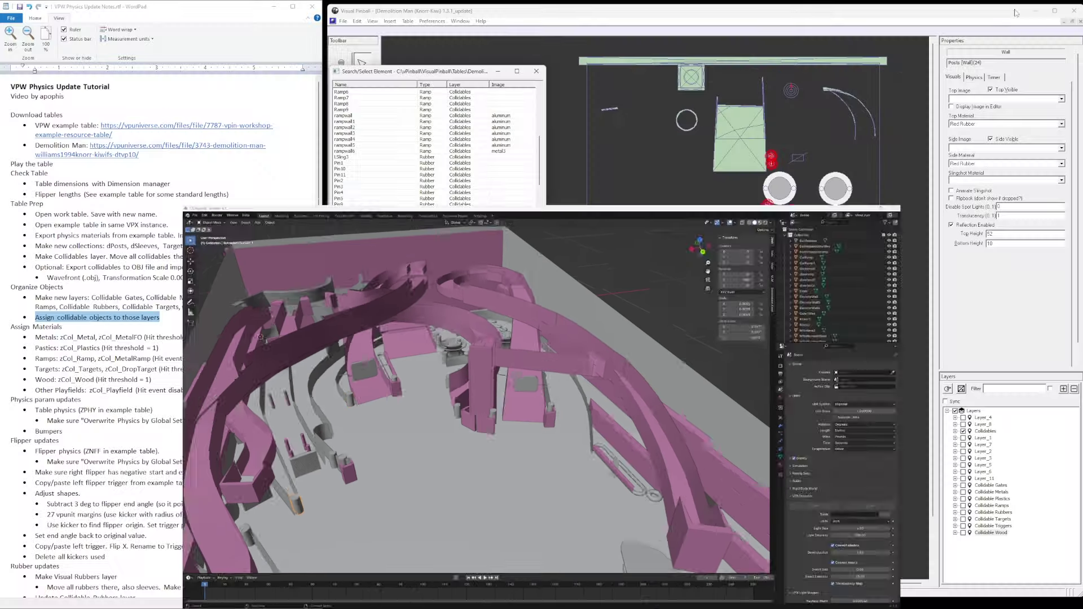
click(1015, 12)
click(673, 223)
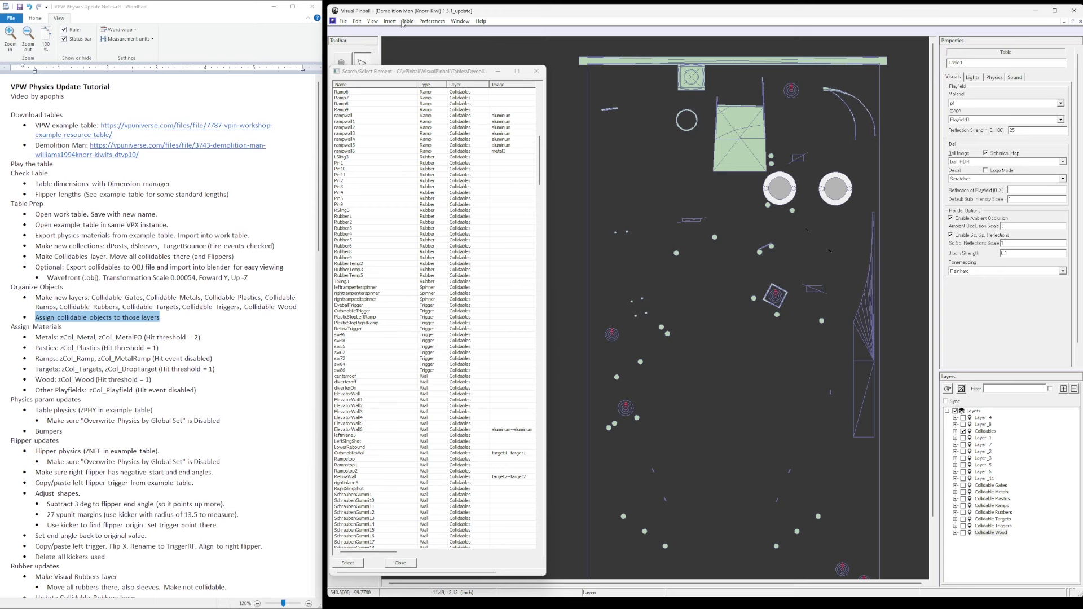
Close the element search, run the table and examine the playfield posts around the ramps from several angles in the live editor
click(536, 71)
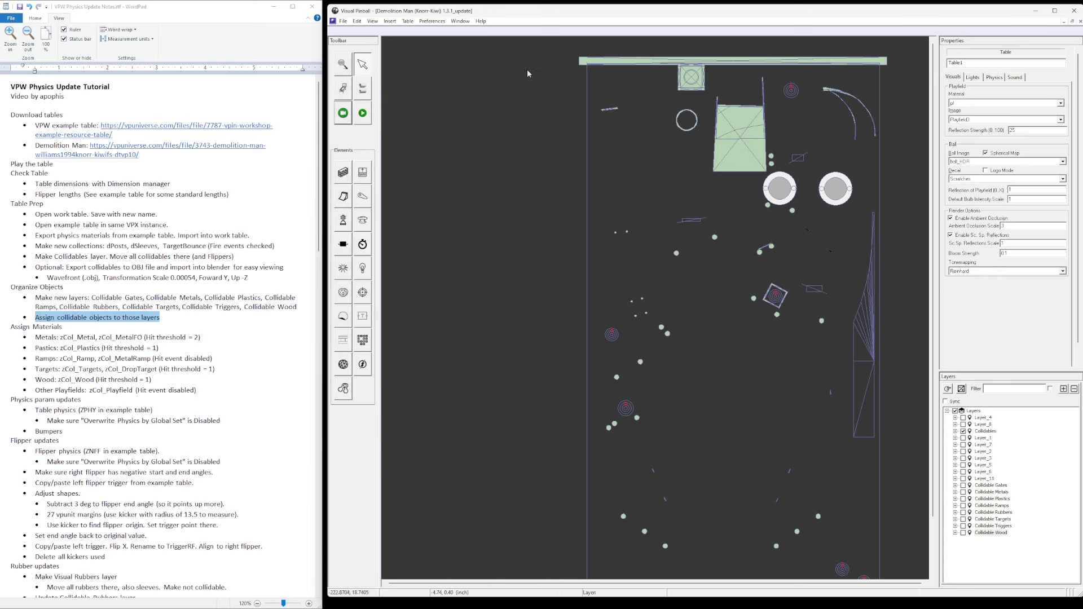
click(367, 116)
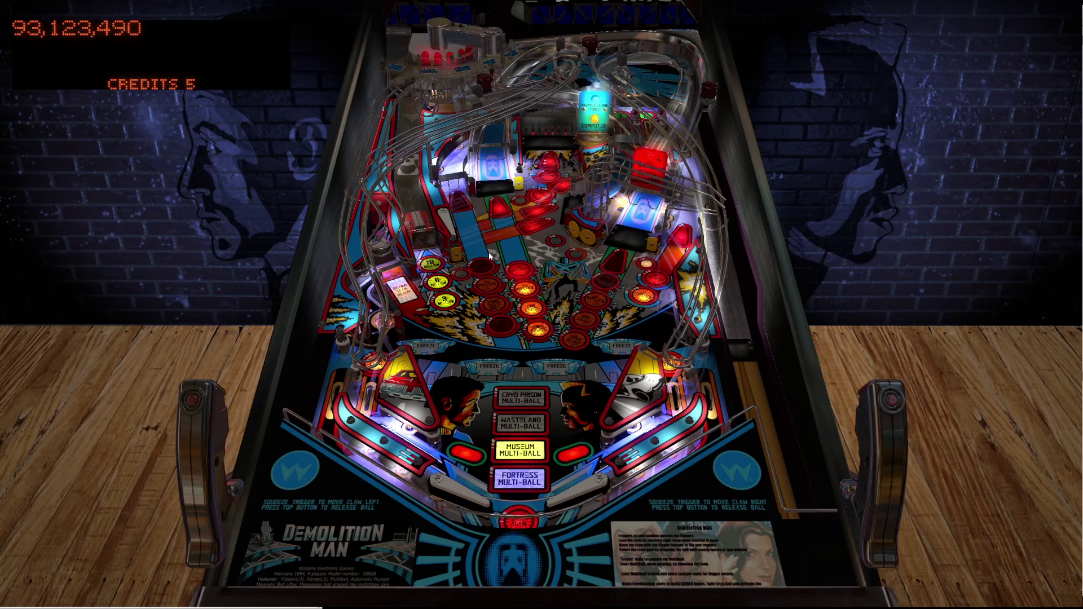
key(Escape)
click(540, 307)
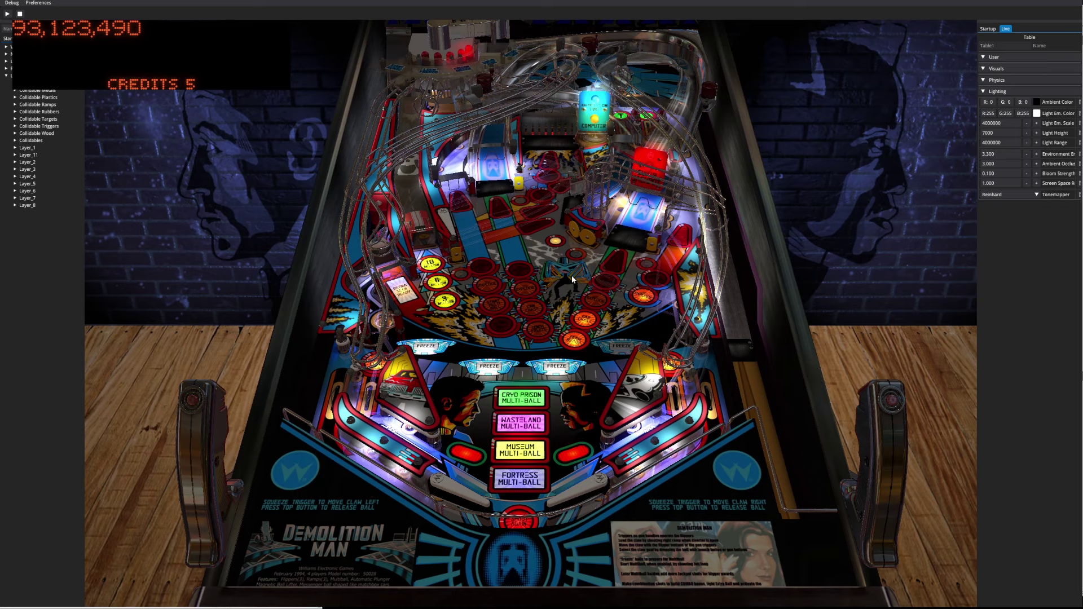
scroll(550, 278, up, 3)
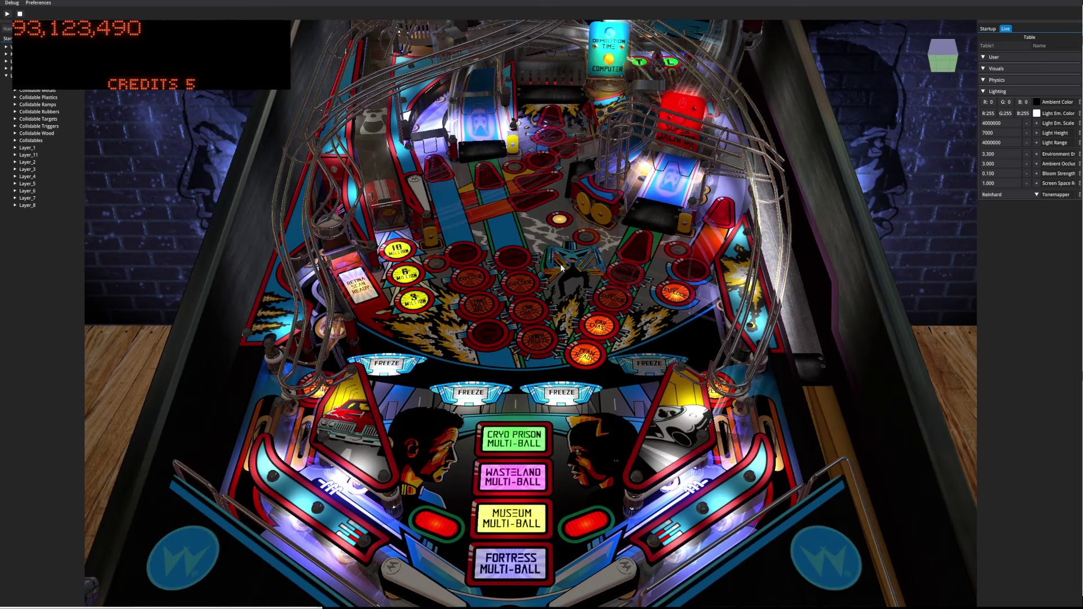
click(958, 62)
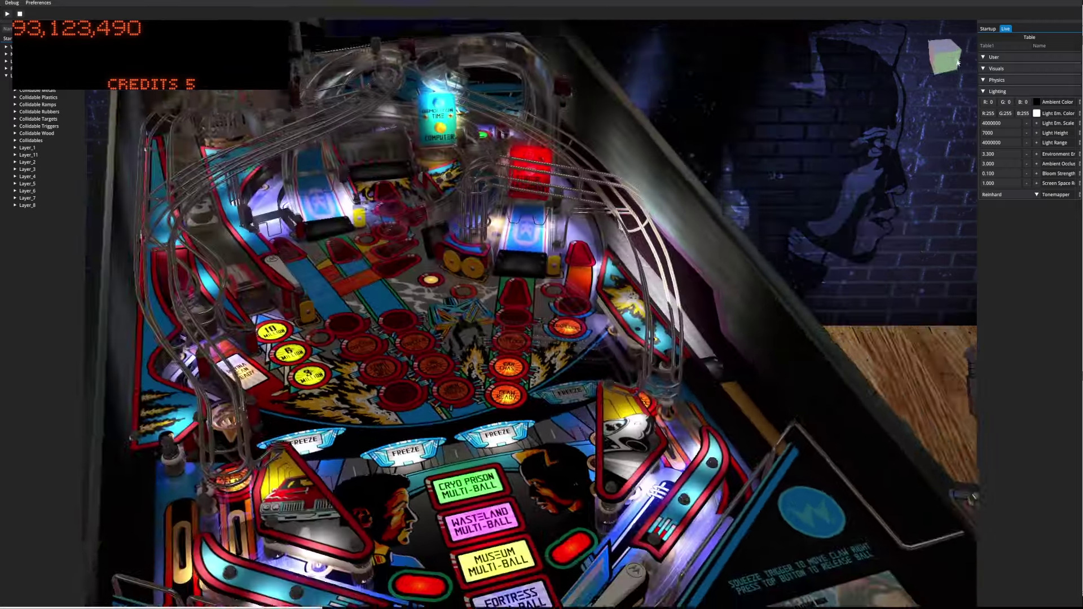
drag(958, 63, 718, 146)
drag(665, 202, 540, 382)
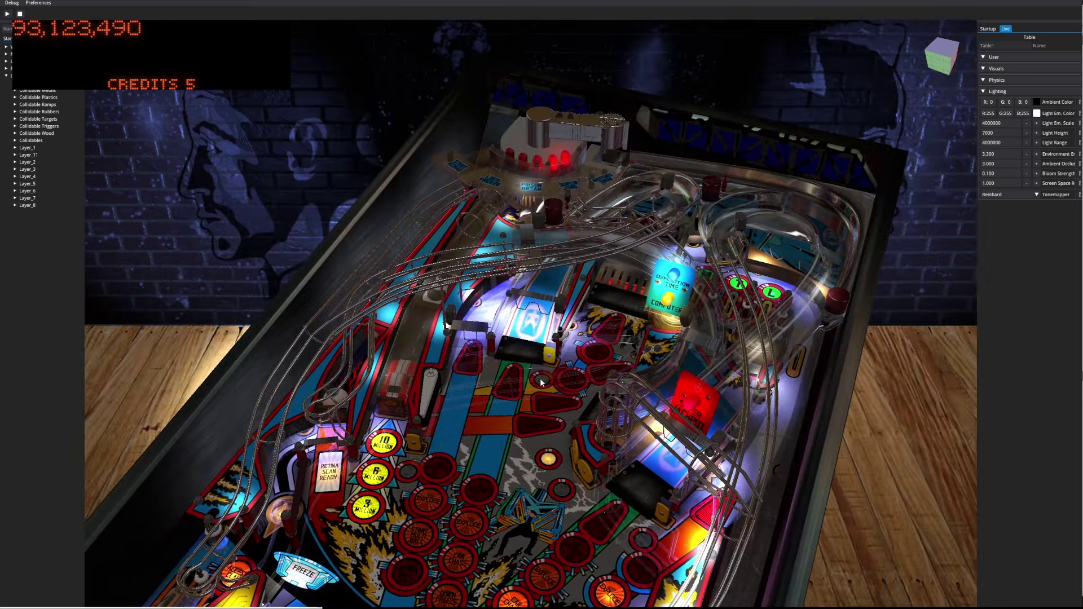
scroll(458, 396, up, 8)
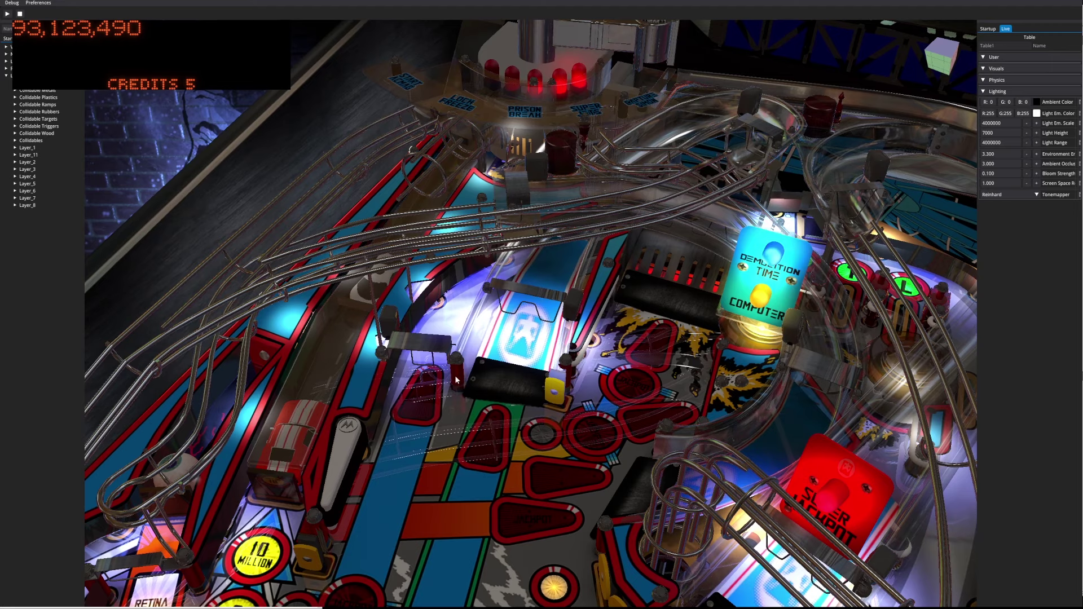
scroll(457, 381, down, 2)
drag(377, 521, 379, 314)
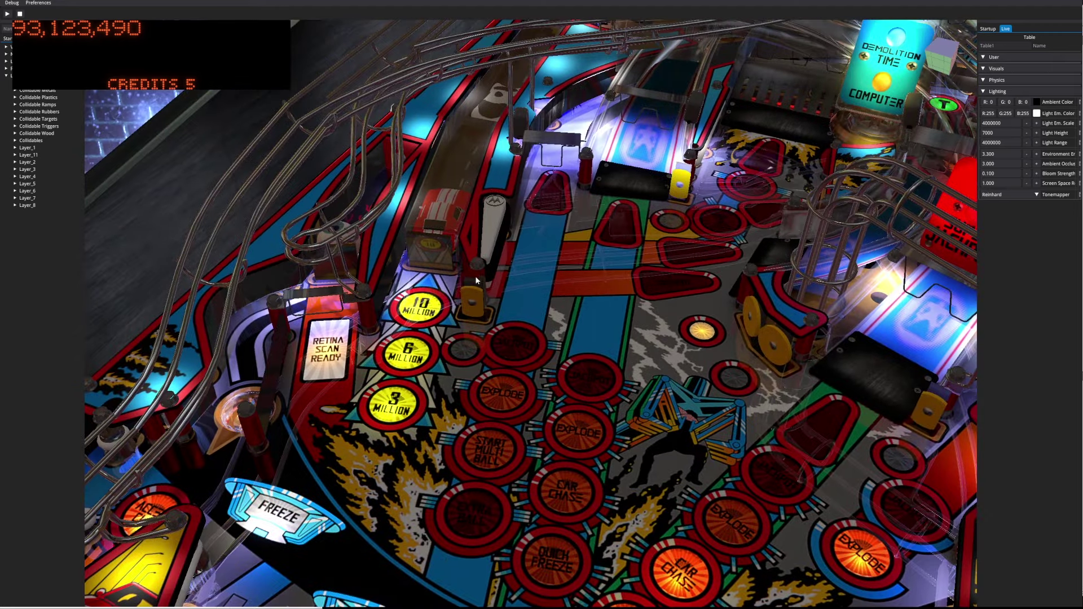
drag(736, 231, 612, 235)
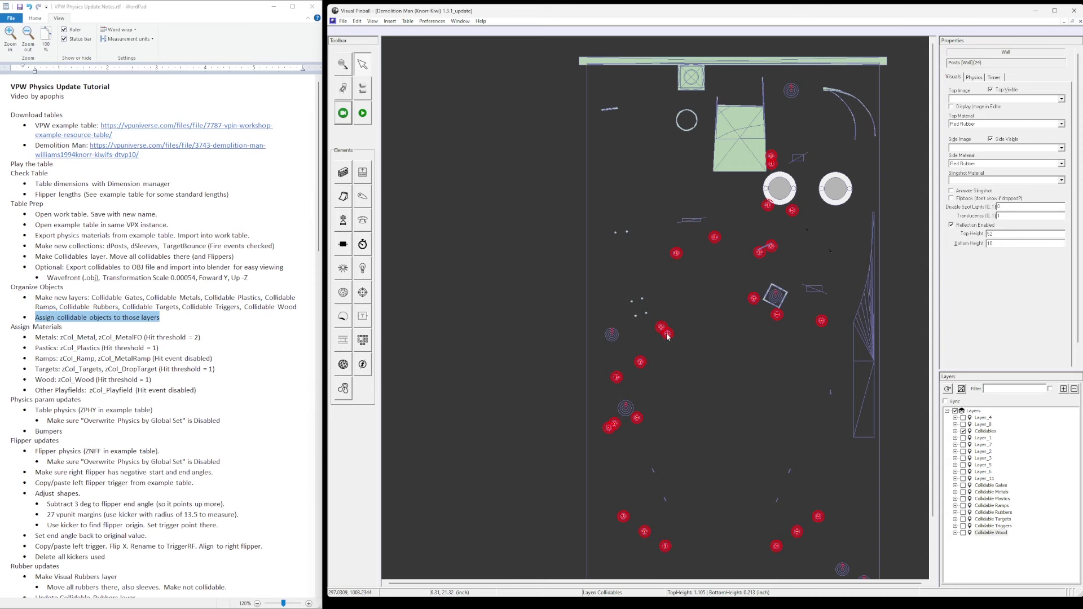
Assign the selected Posts walls to the Collidable Rubbers layer
right_click(666, 333)
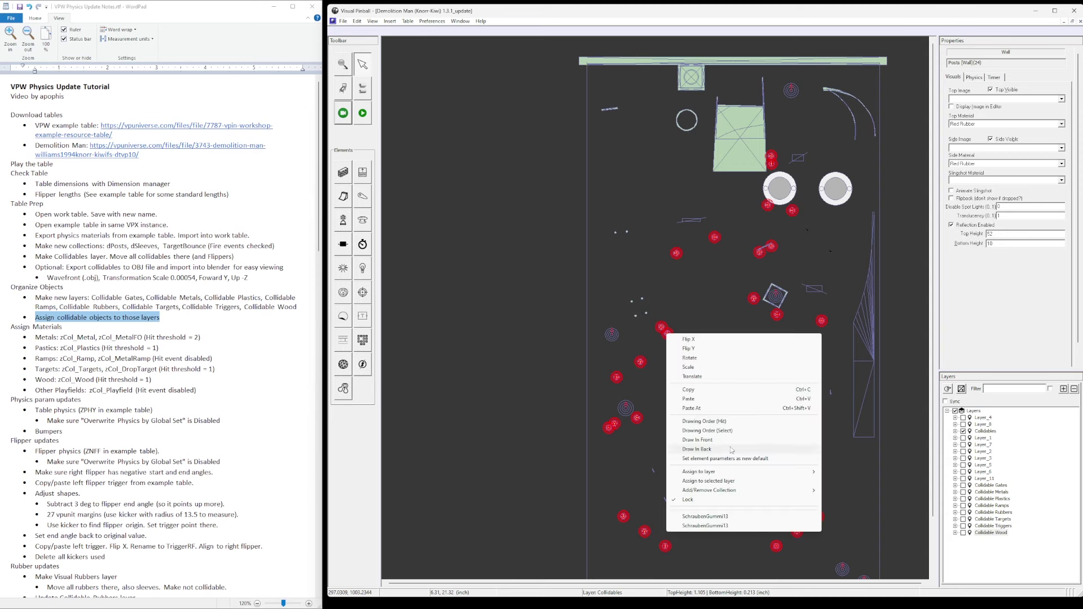
mouse_move(730, 473)
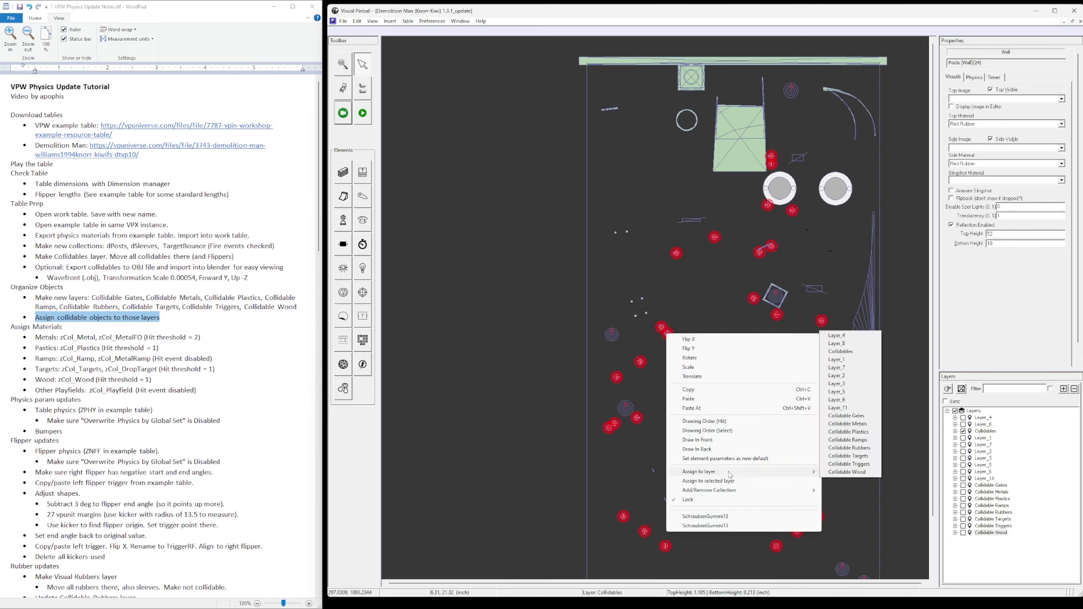
click(872, 451)
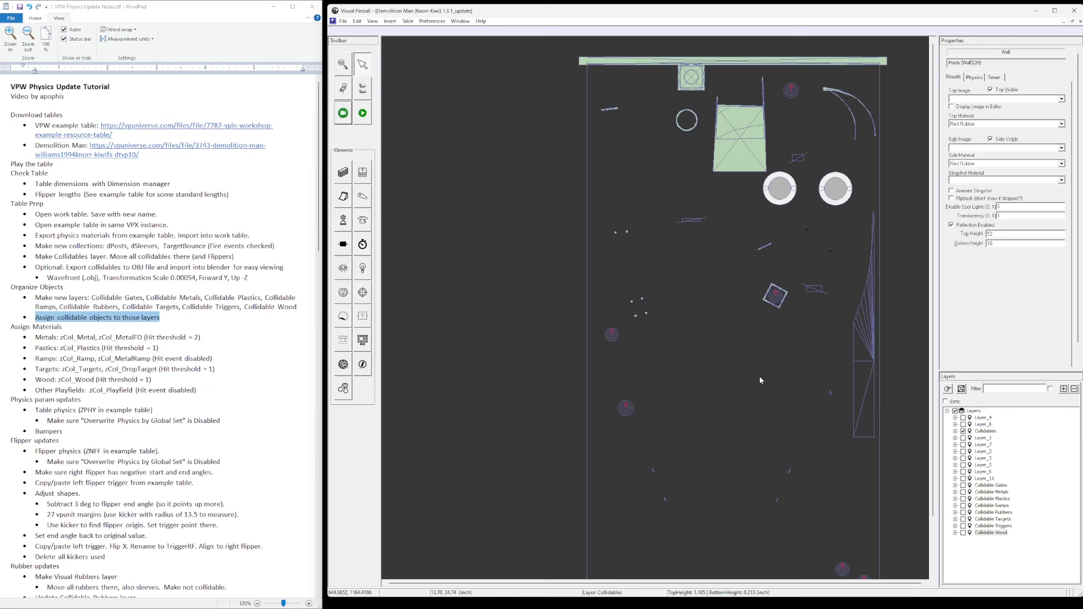
Select the six tiny peg walls in the two clusters left of center and assign them to Collidable Metals
scroll(702, 365, down, 3)
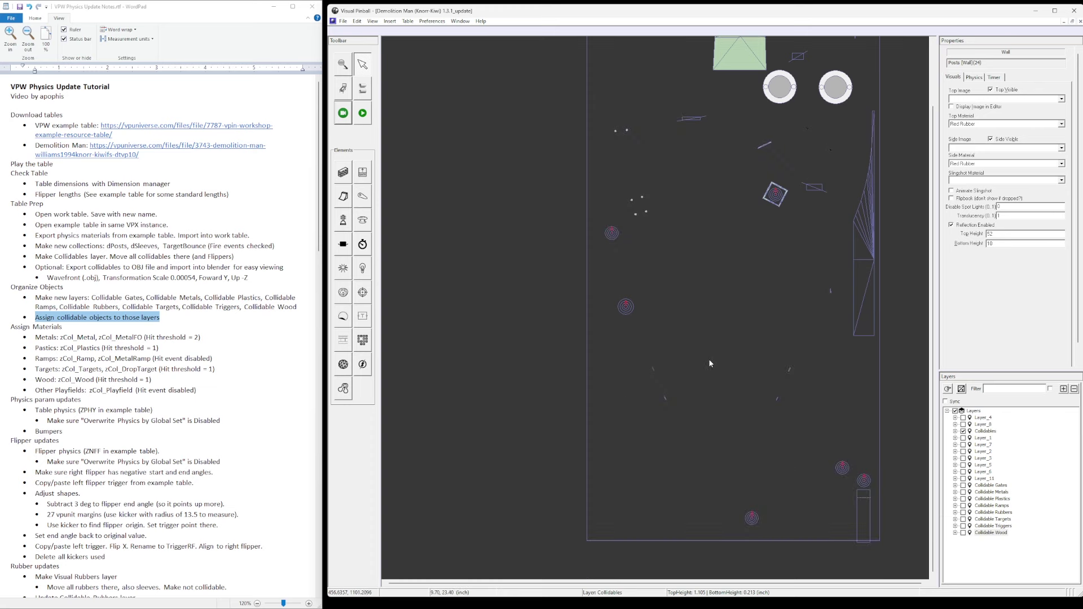
scroll(702, 368, up, 3)
click(646, 314)
shift+click(636, 316)
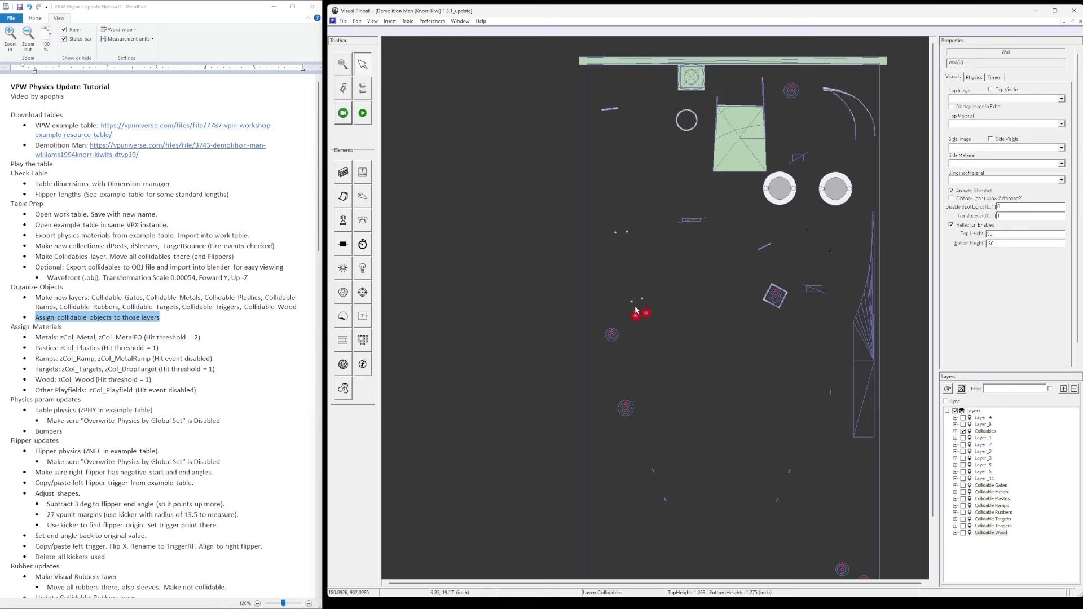
shift+click(632, 302)
shift+click(642, 299)
shift+click(616, 233)
right_click(628, 235)
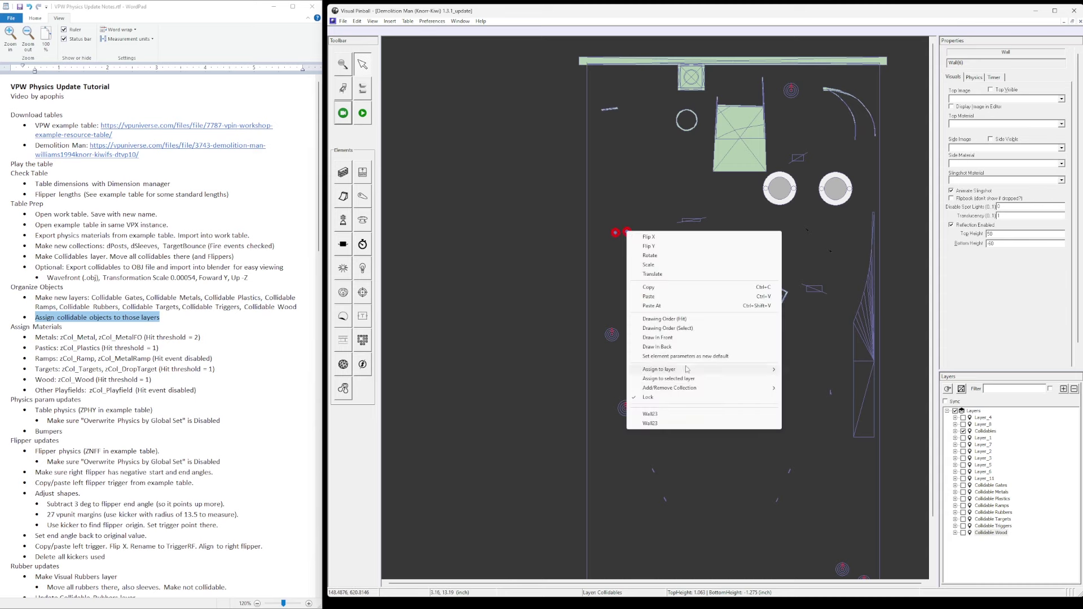
mouse_move(686, 370)
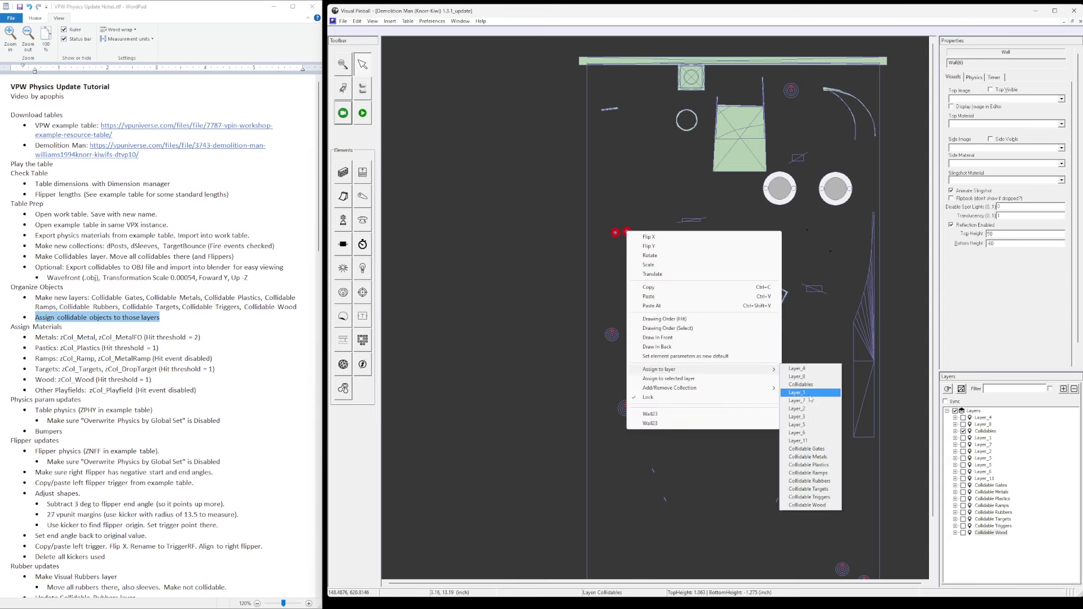
click(822, 457)
Select the Standup87 wall near the table's upper left, check it in the Blender model and assign it to Collidable Targets
click(609, 109)
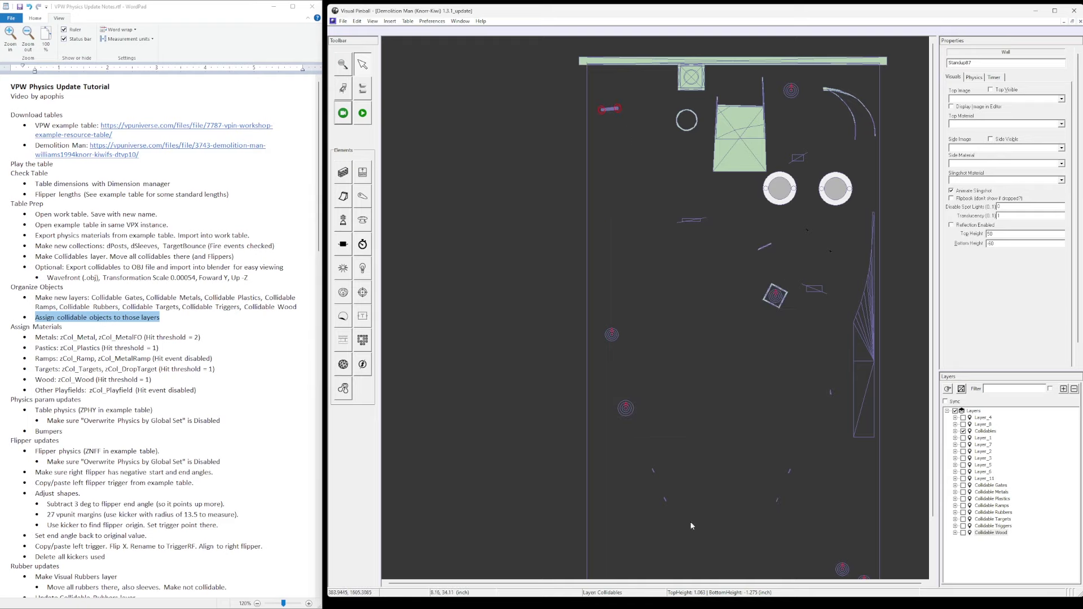
mouse_move(626, 599)
click(608, 600)
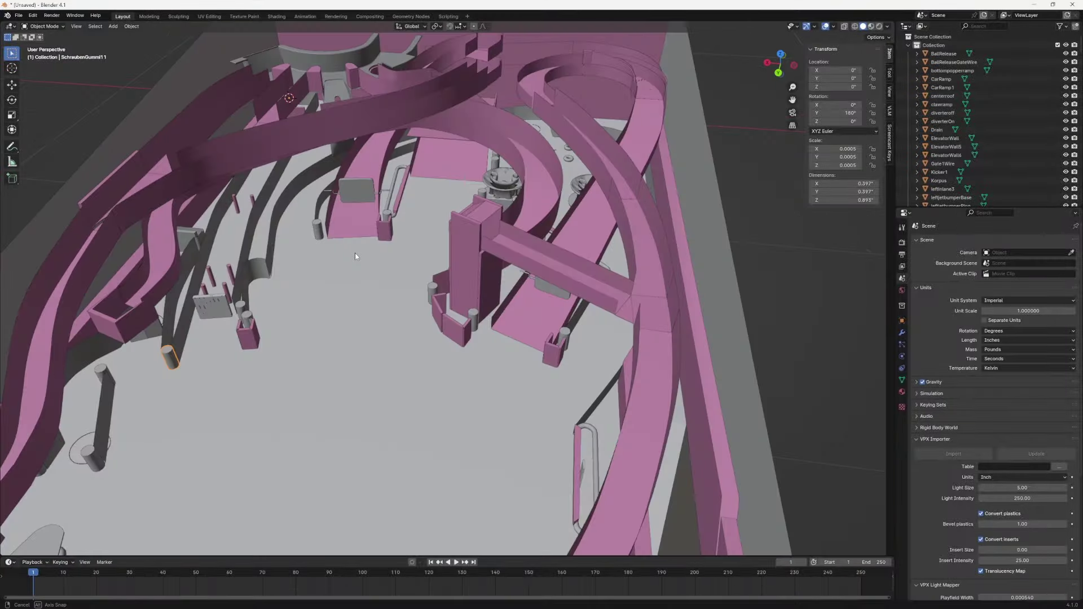
scroll(354, 256, down, 4)
drag(354, 256, 499, 456)
scroll(423, 271, up, 3)
drag(420, 276, 435, 388)
click(418, 379)
mouse_move(608, 603)
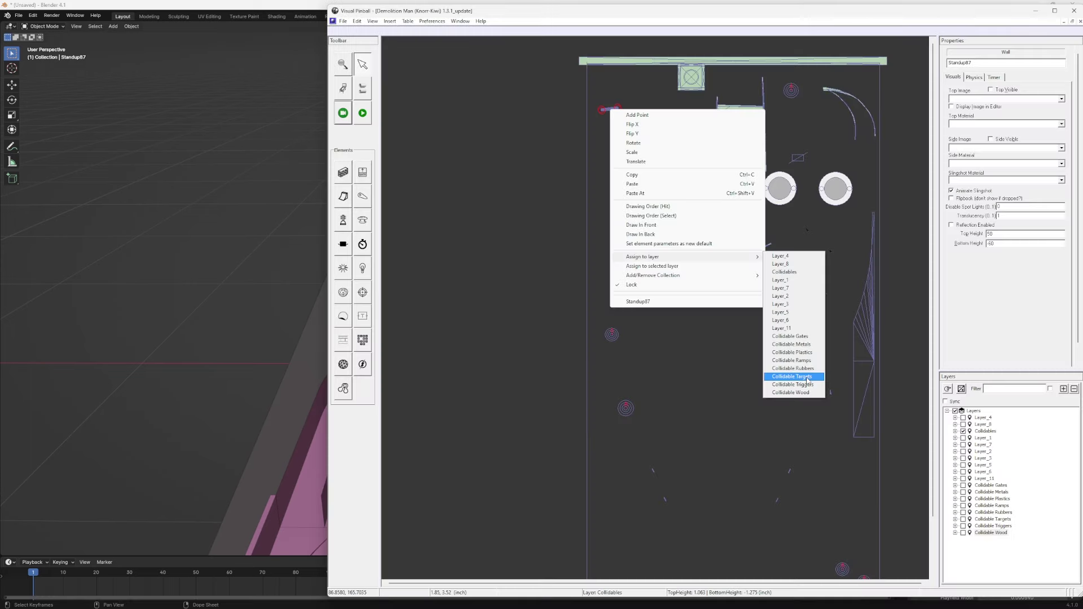
click(804, 377)
Select the Plungerlane primitive, identify it in the Blender model and assign it to Collidable Ramps
click(869, 311)
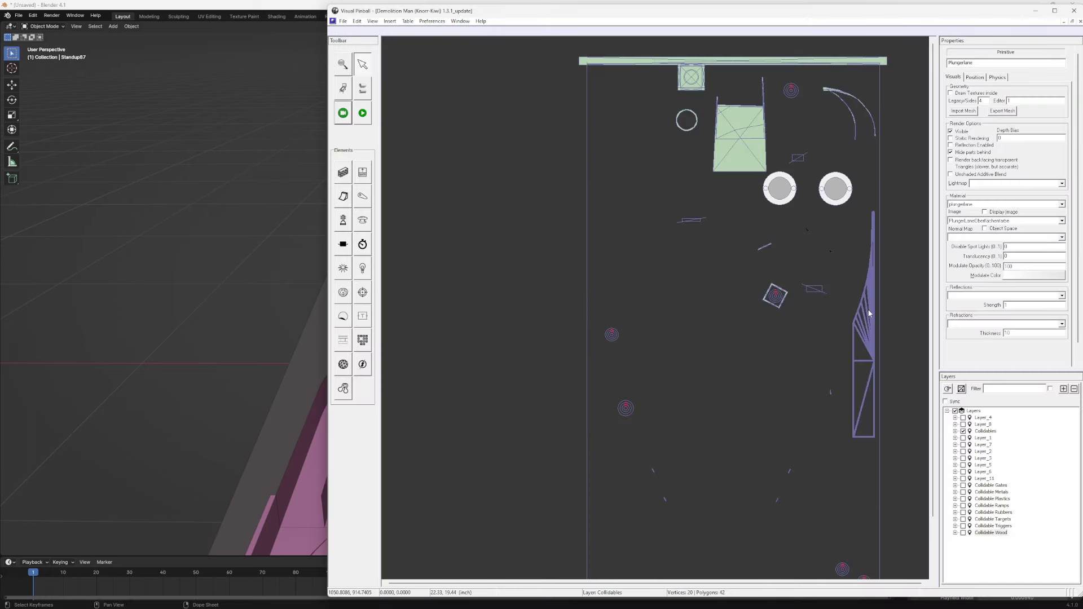
click(278, 272)
drag(771, 388, 547, 340)
scroll(530, 199, up, 2)
click(721, 324)
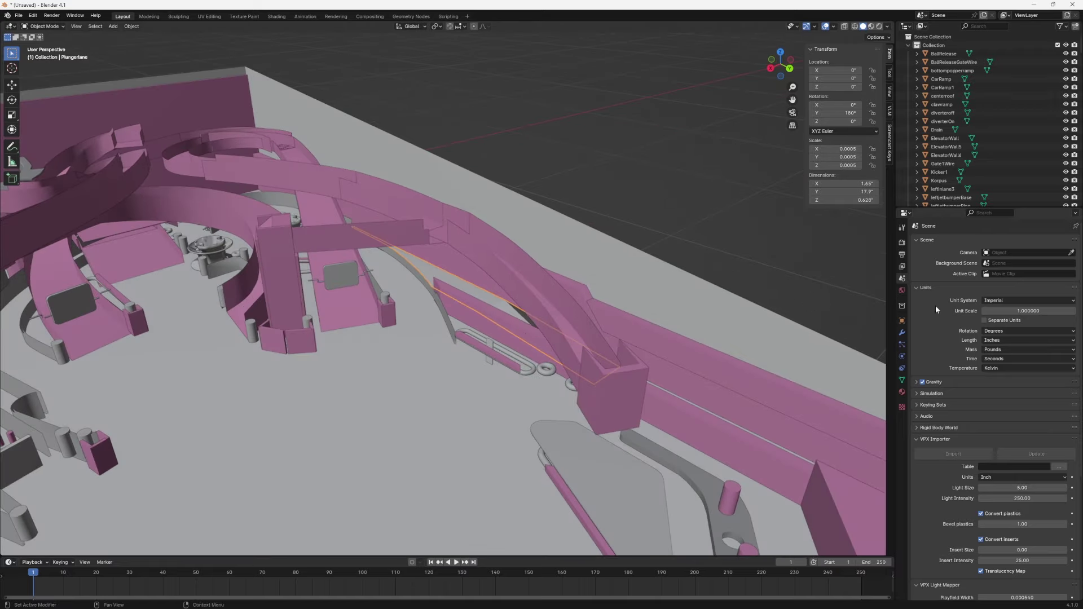
click(564, 599)
right_click(871, 315)
mouse_move(903, 402)
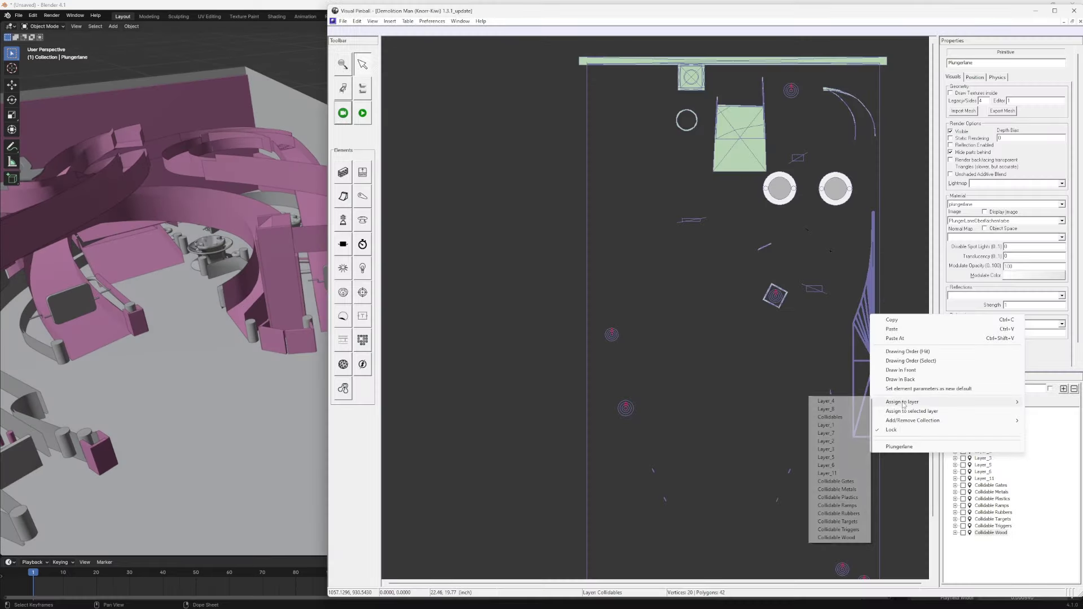
click(850, 507)
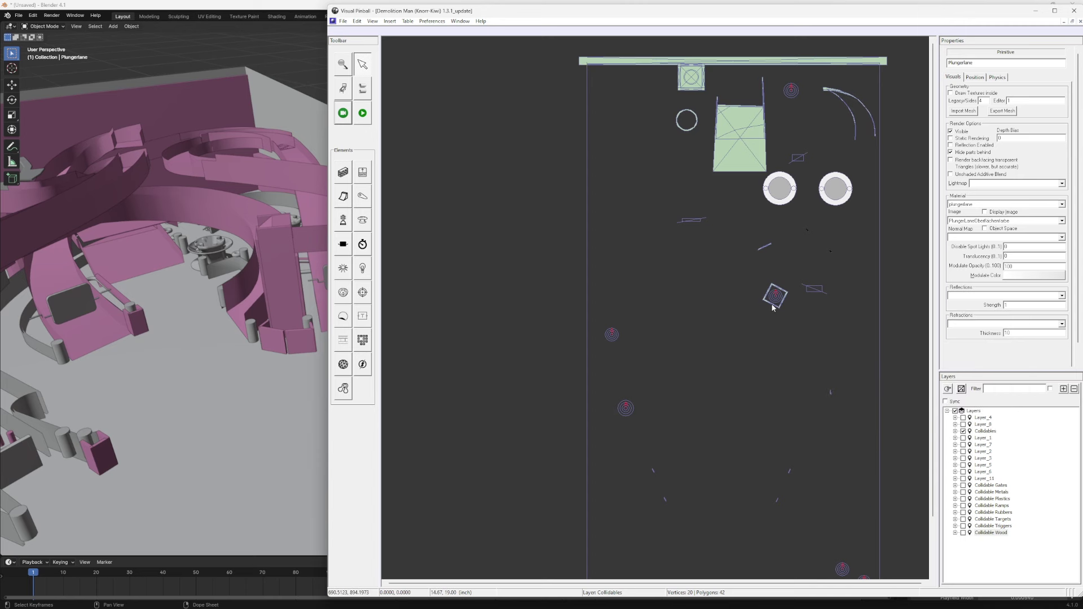
Select the four walls forming the square elevator shaft, check them in Blender and assign them to Collidable Metals in Visual Pinball
click(774, 306)
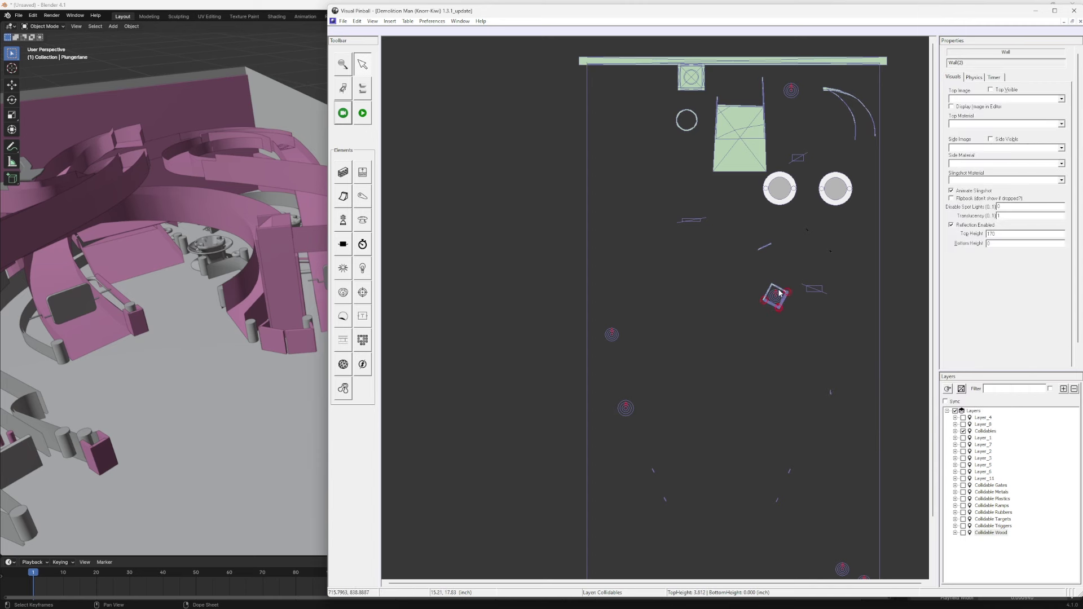
click(776, 292)
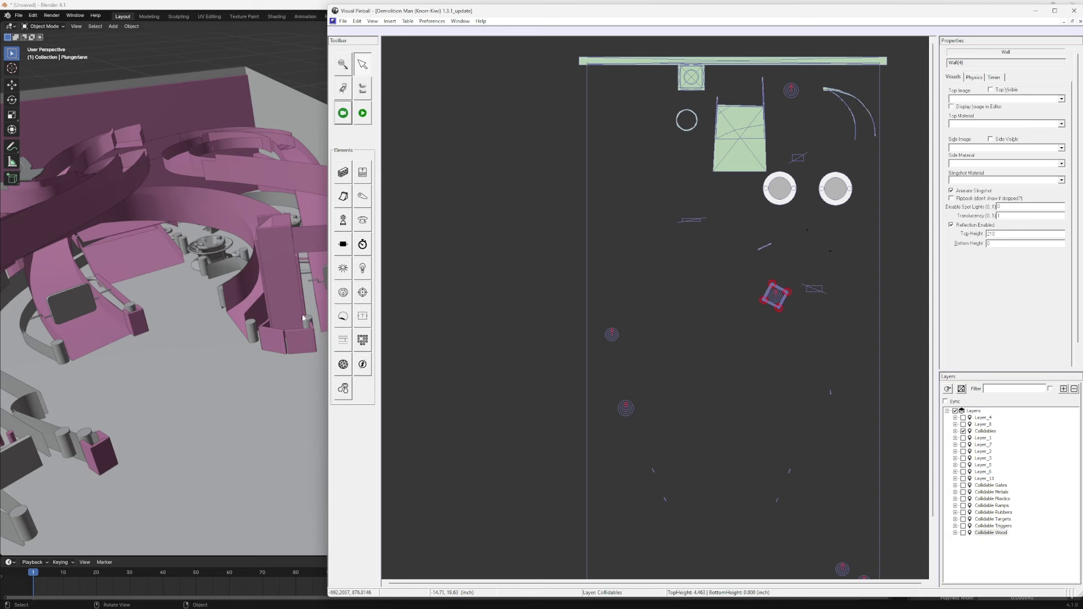
click(288, 283)
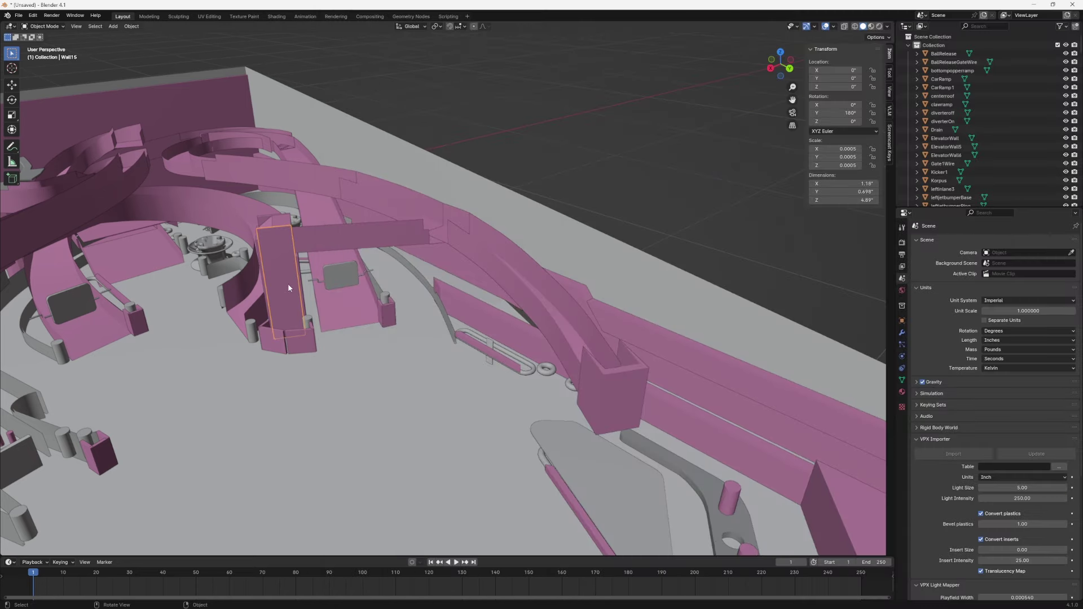
scroll(288, 283, up, 4)
drag(340, 306, 535, 265)
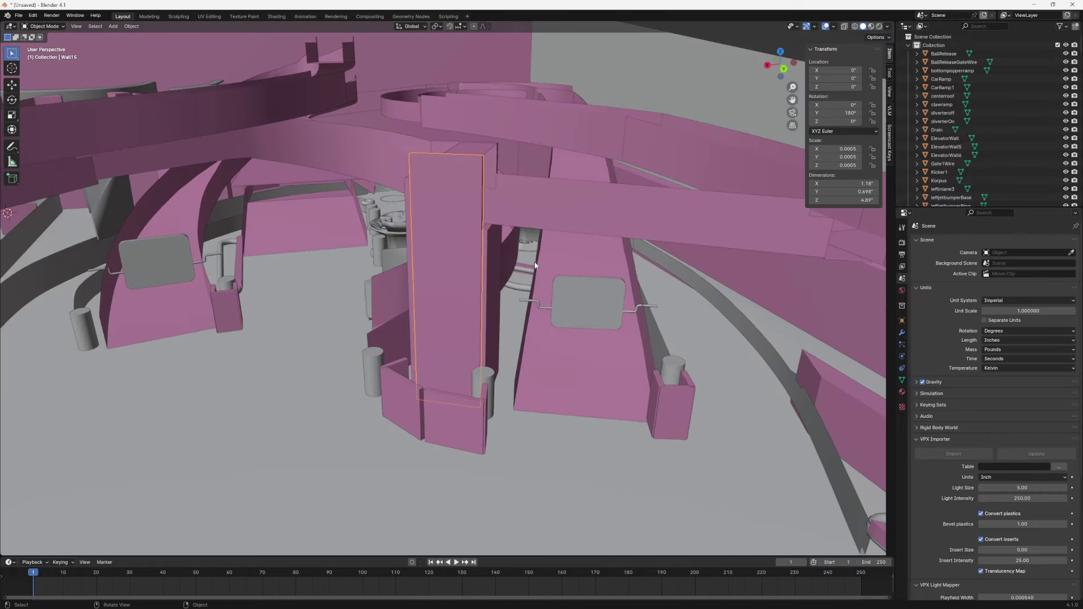
click(1035, 5)
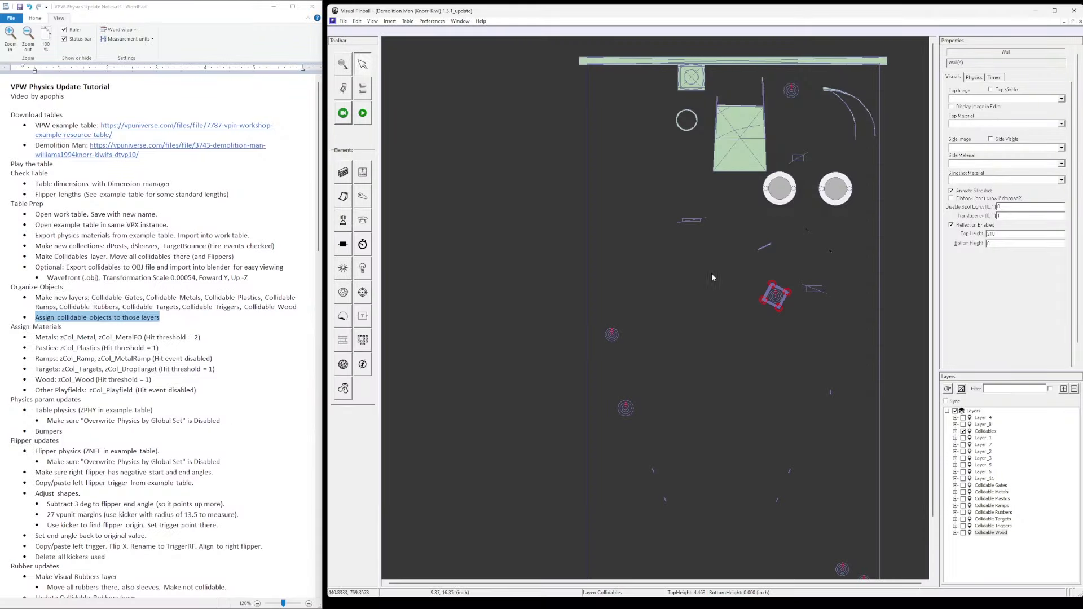
right_click(783, 305)
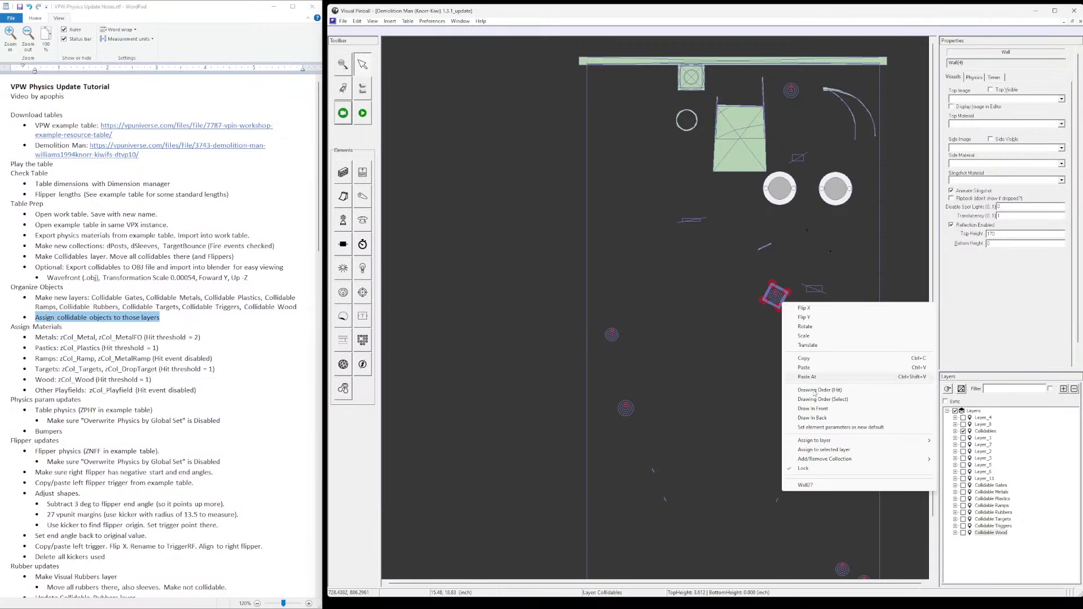
mouse_move(875, 440)
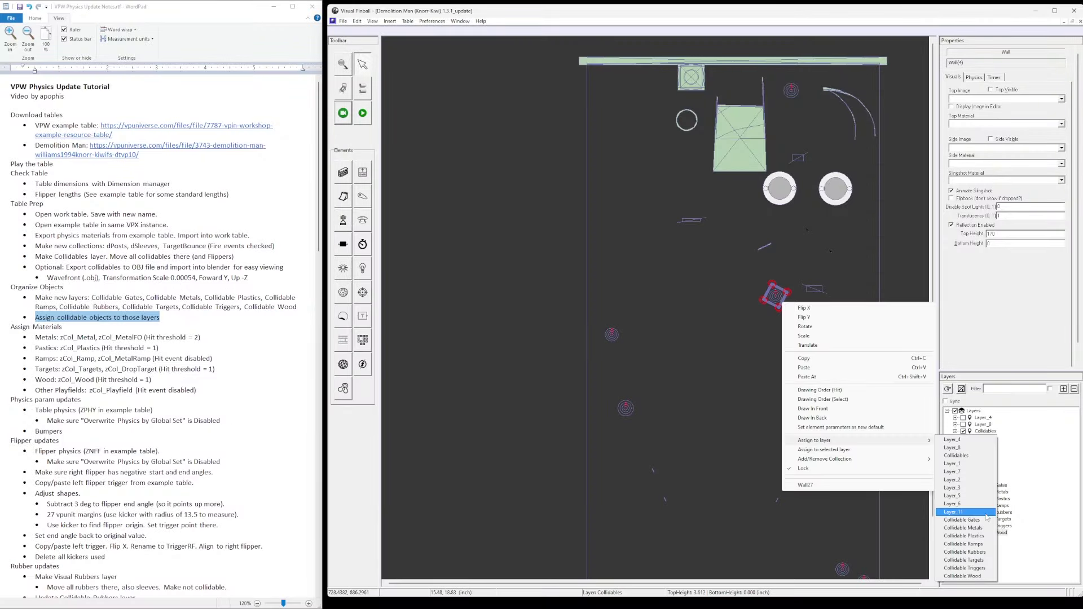
click(963, 527)
Locate the tiny walls in the table's lower half and check a matching thin wall beside the side rubber in the Blender model
scroll(649, 426, down, 1)
click(653, 419)
click(664, 447)
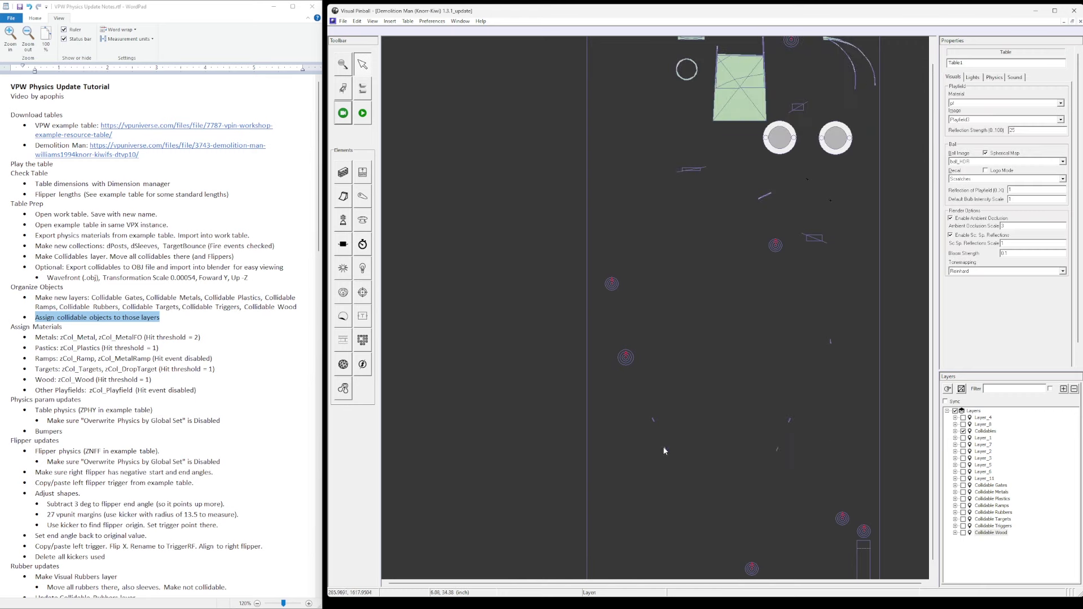
click(789, 422)
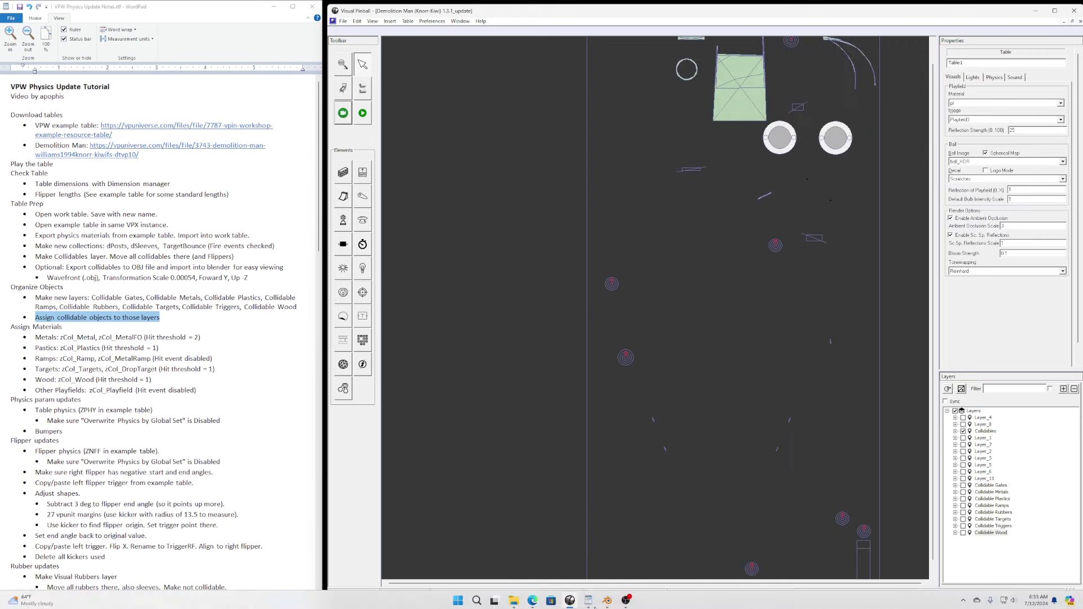
mouse_move(608, 600)
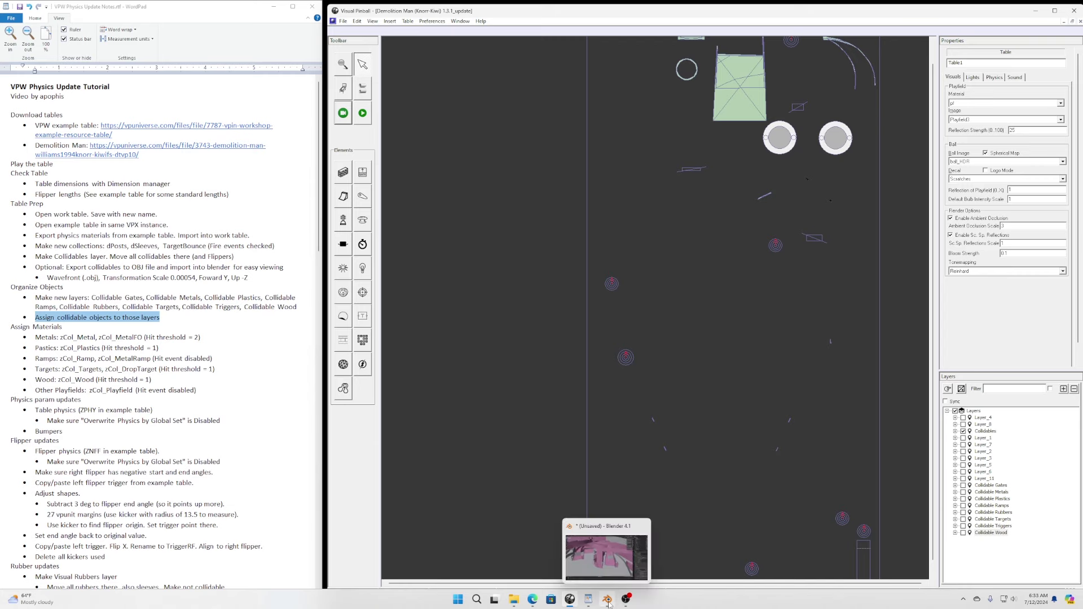
click(602, 523)
scroll(602, 523, down, 6)
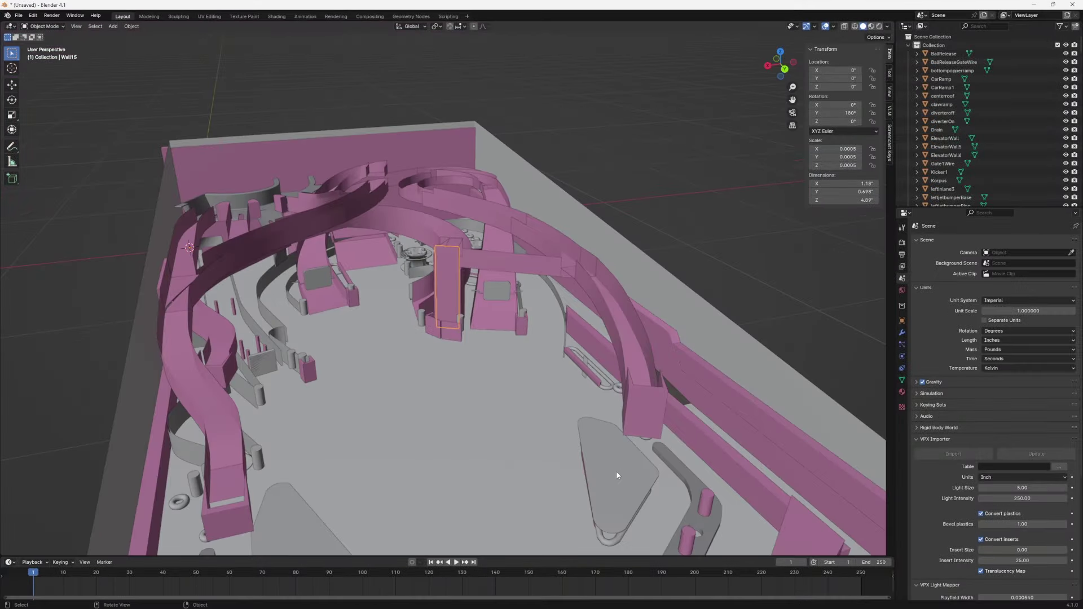
click(587, 381)
drag(587, 380, 523, 404)
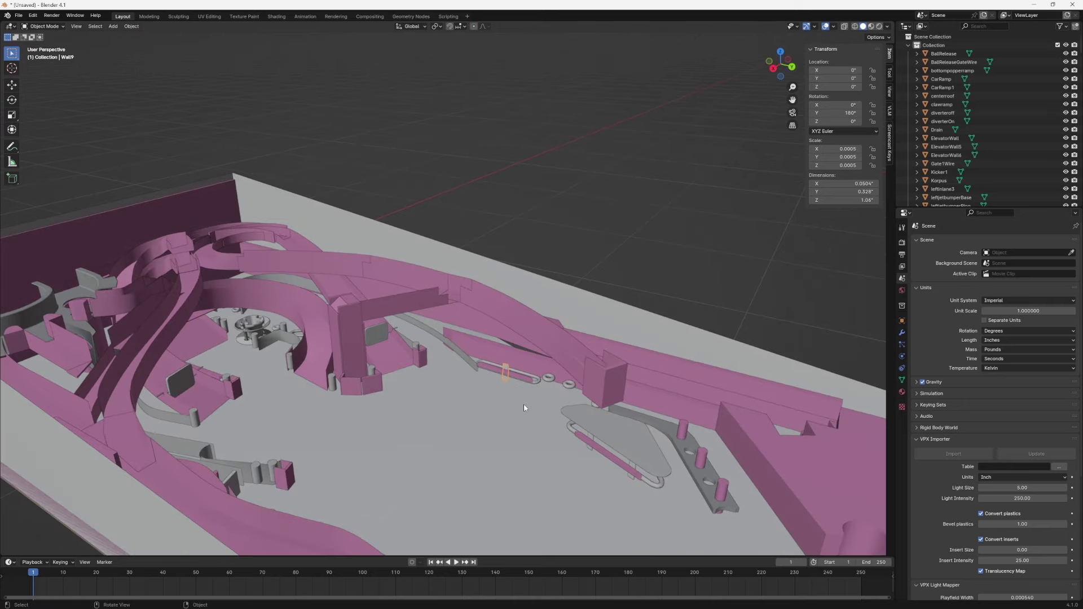
Examine the two thin walls crossing the slingshot rubber in the Blender model
scroll(523, 404, up, 10)
scroll(526, 408, down, 5)
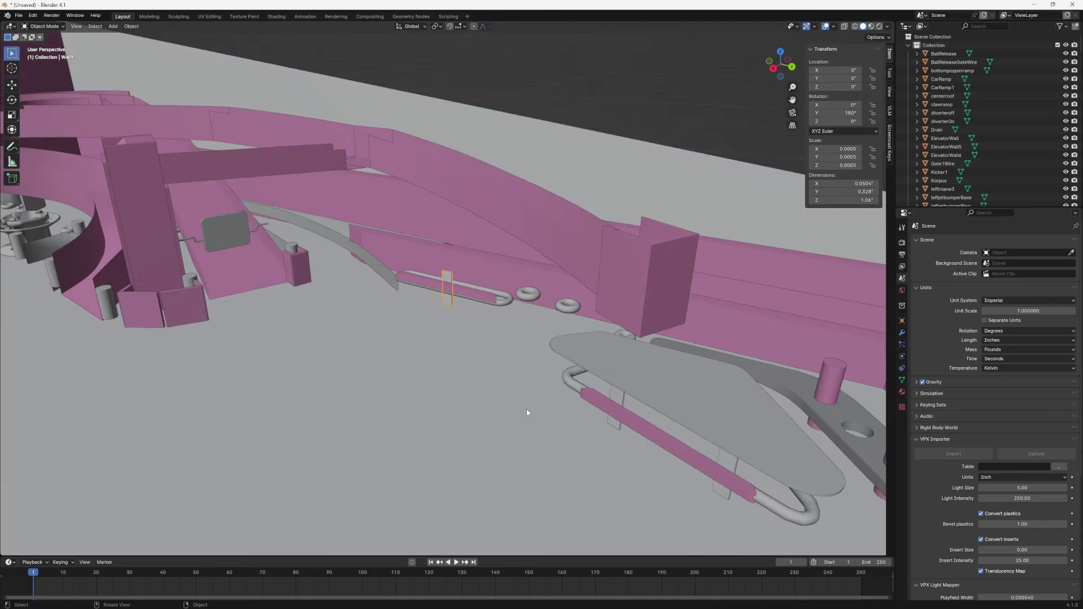
drag(546, 423, 619, 427)
click(674, 337)
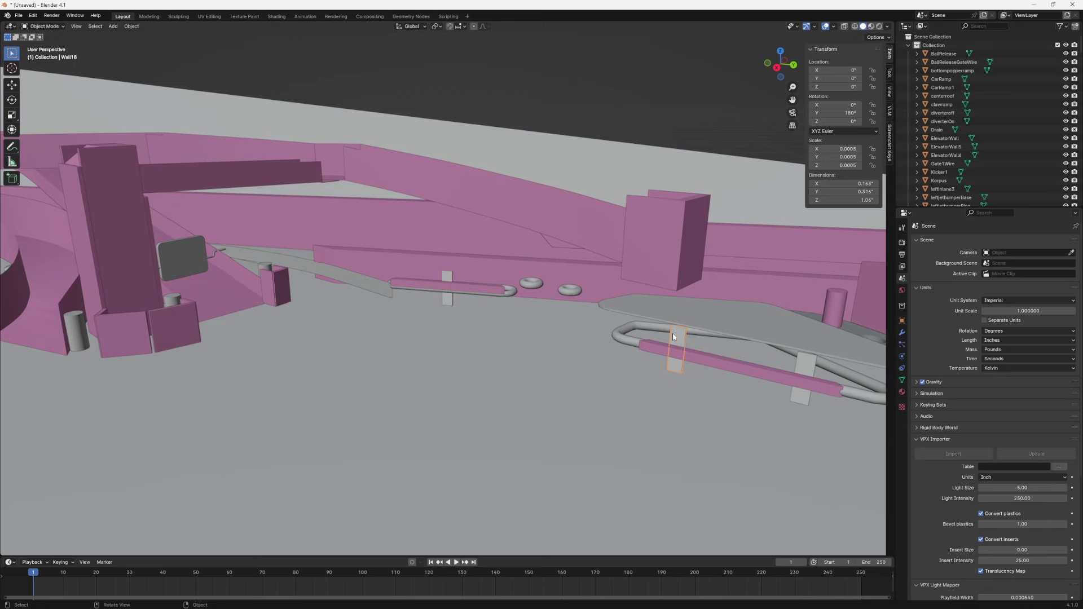
click(811, 368)
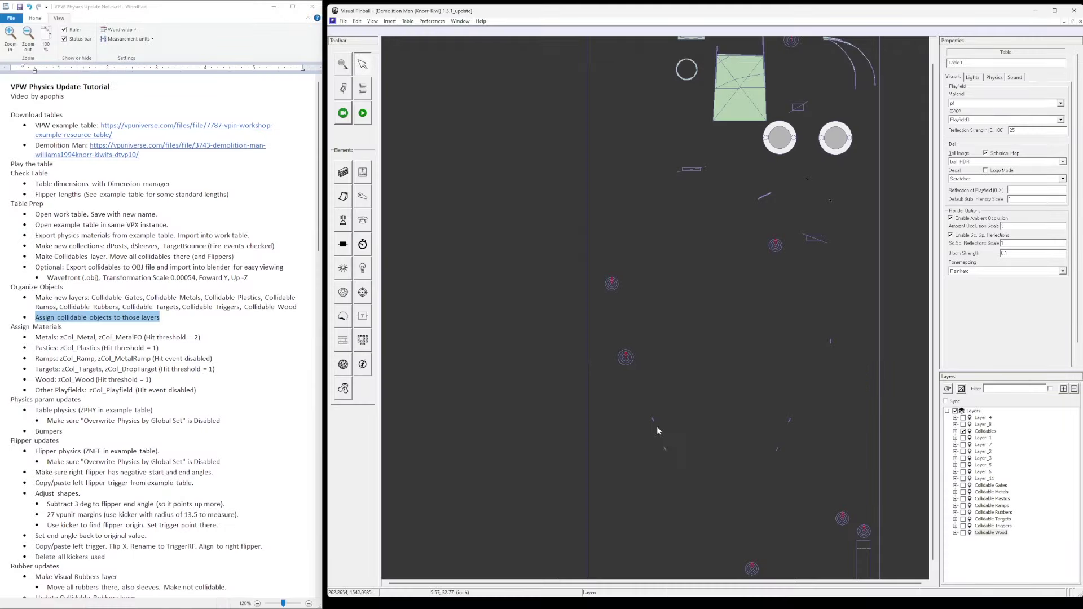
Select the short slanted wall below the bumpers in Visual Pinball, then find Wall29 in Blender and examine it between its two posts
click(765, 299)
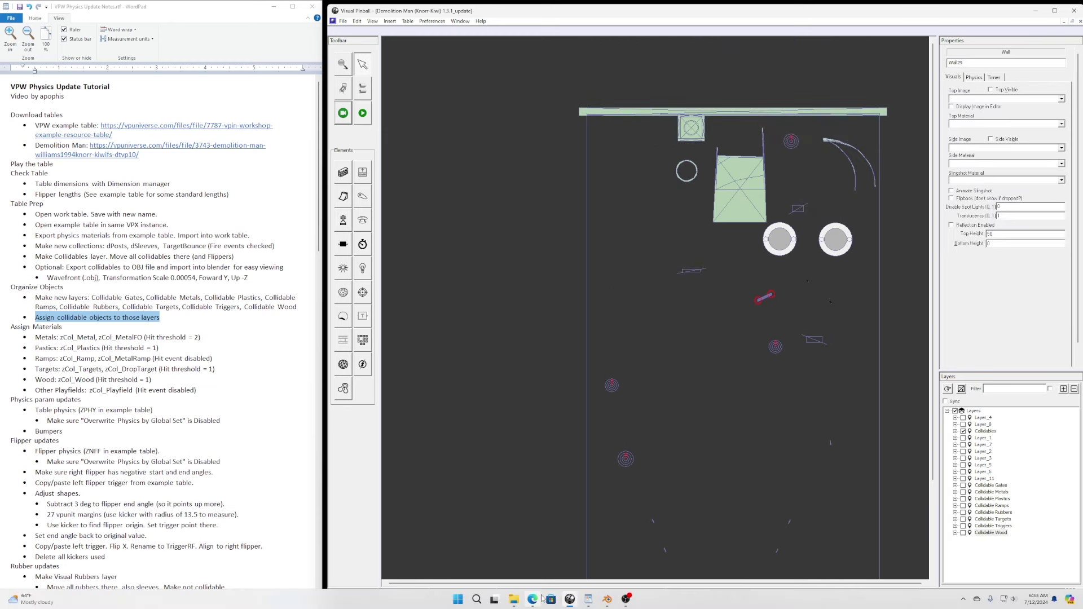
click(977, 60)
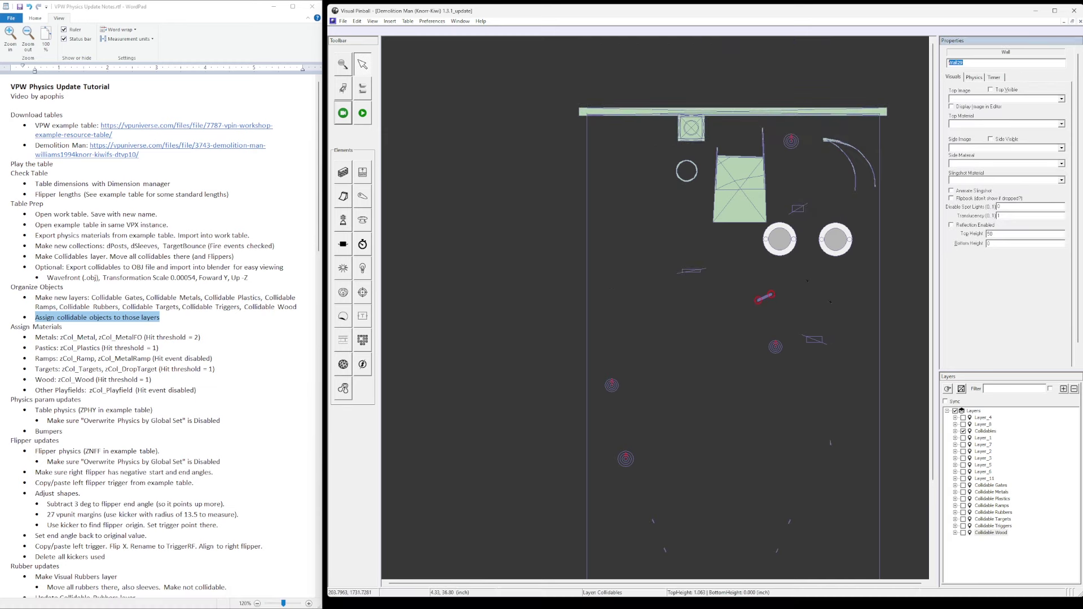
click(608, 600)
click(984, 26)
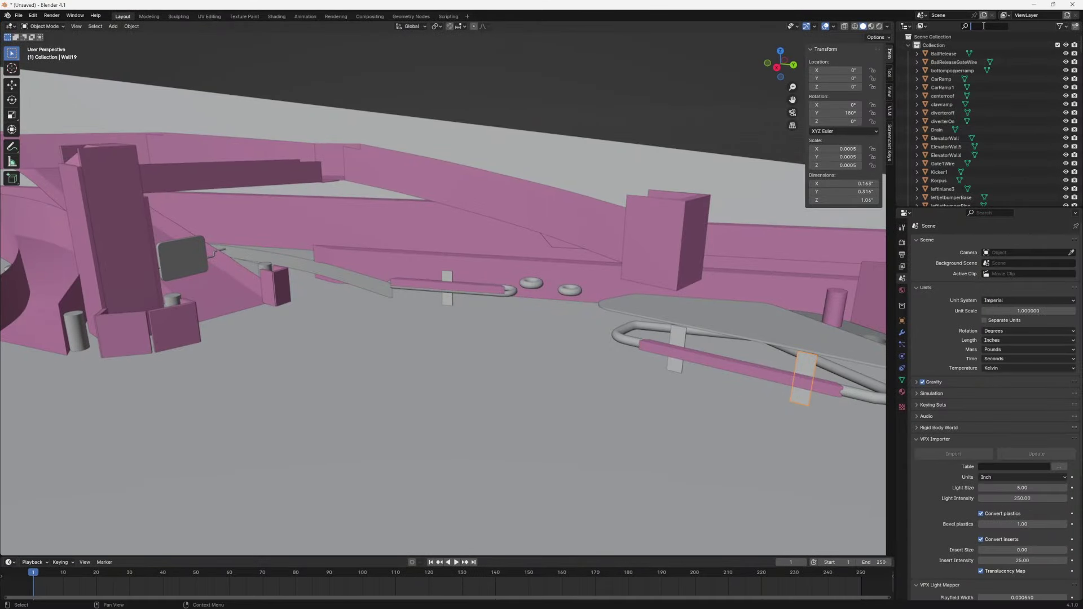
text(wall2)
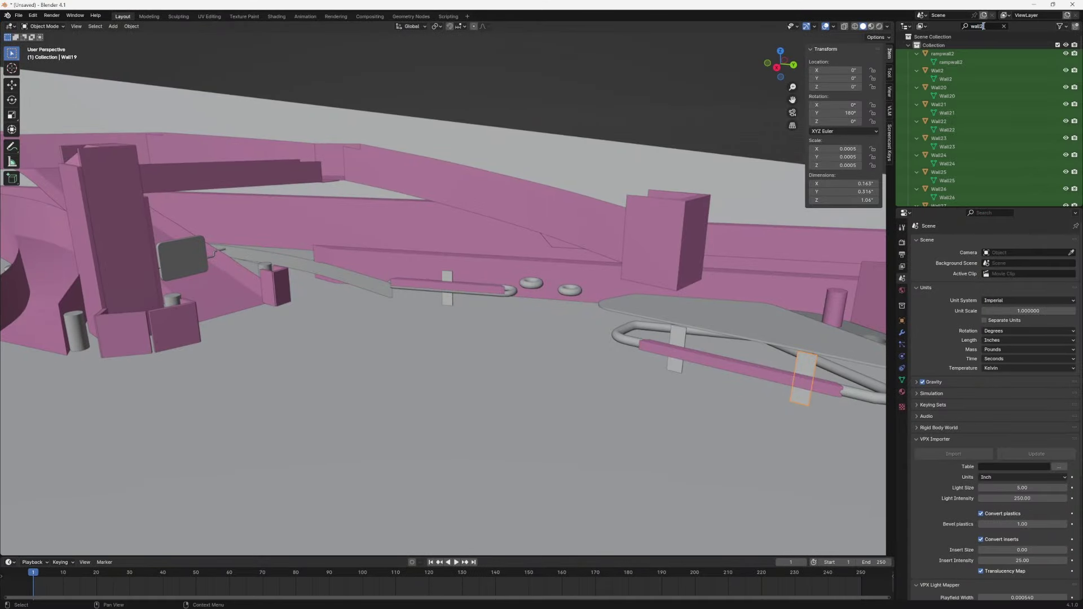
text(9)
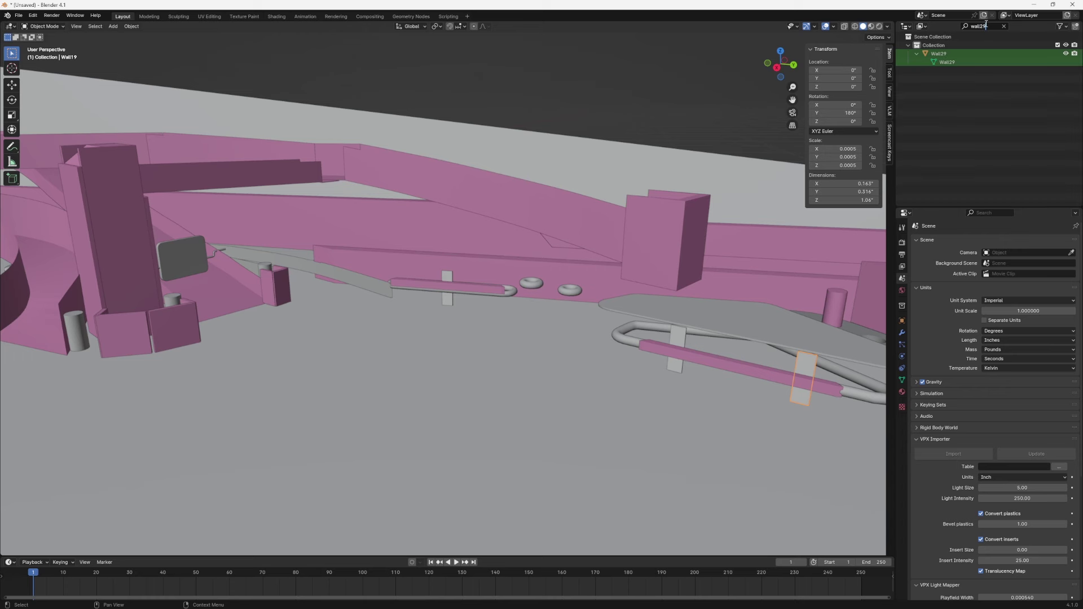
click(946, 54)
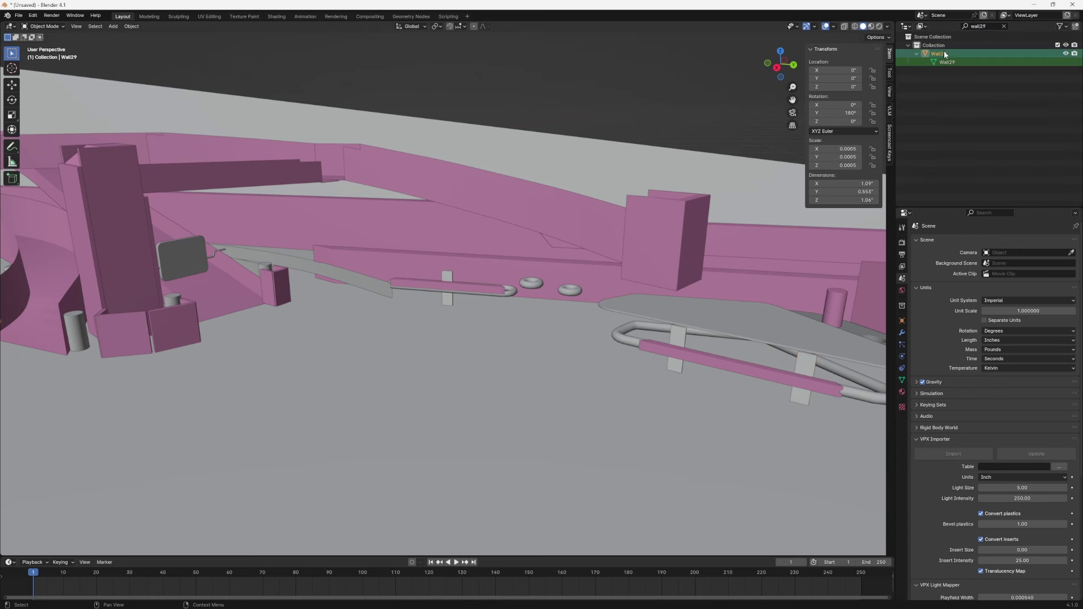
key(KP_Decimal)
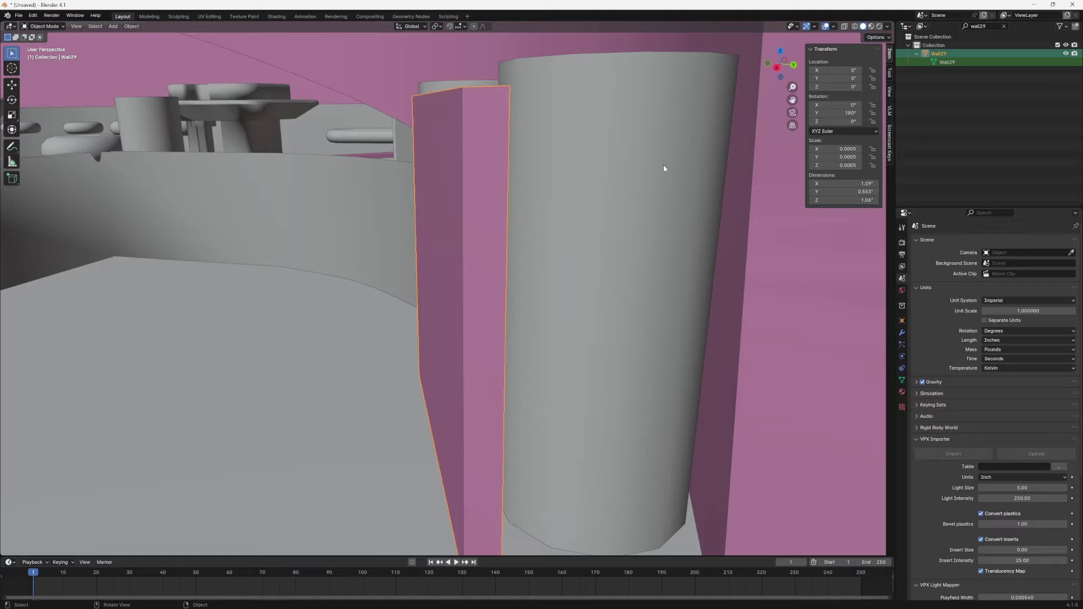
scroll(572, 216, down, 4)
drag(571, 216, 445, 267)
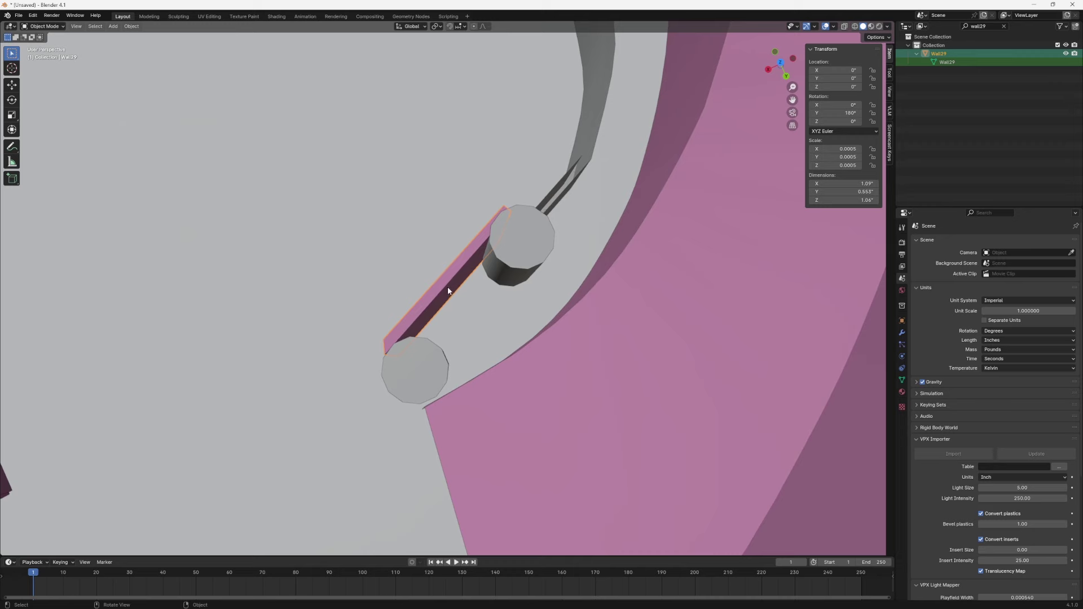
drag(463, 289, 443, 273)
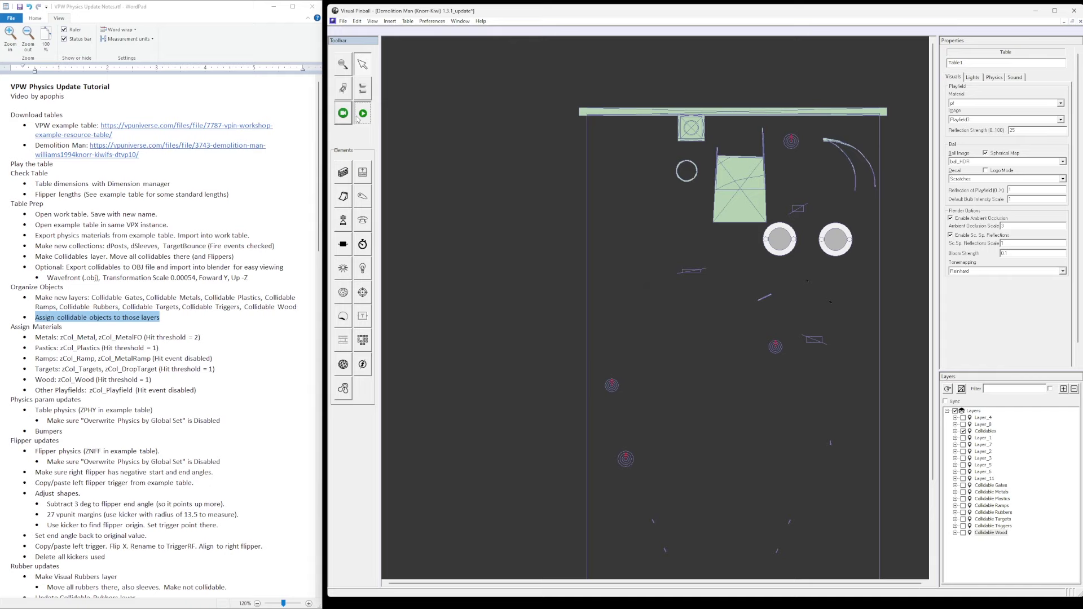
Run the table in Visual Pinball, filter the live editor for wall29 and inspect that spot on the playfield
click(357, 117)
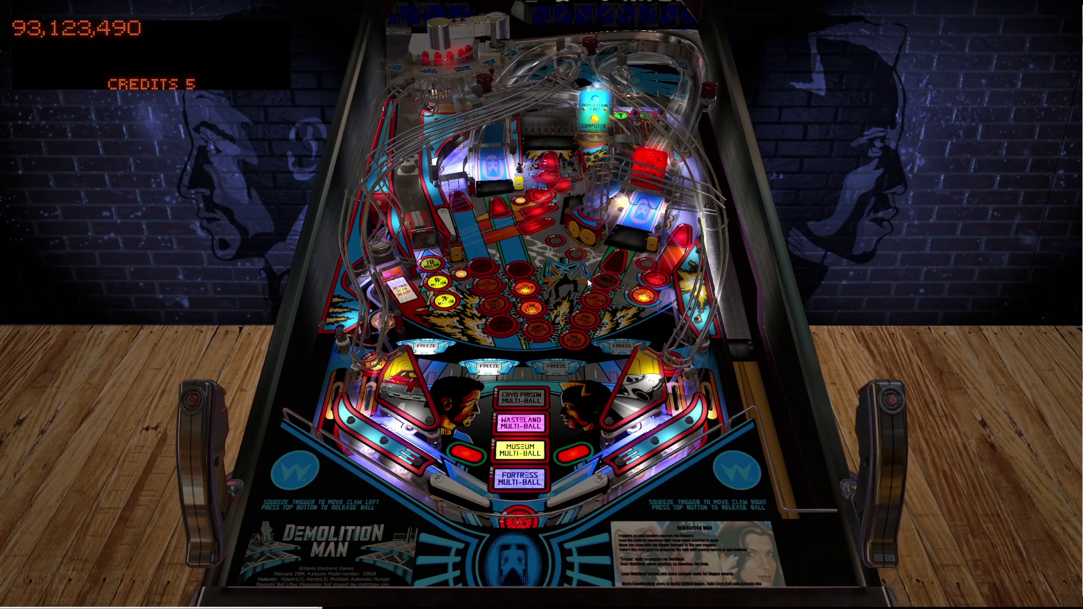
key(Escape)
click(557, 311)
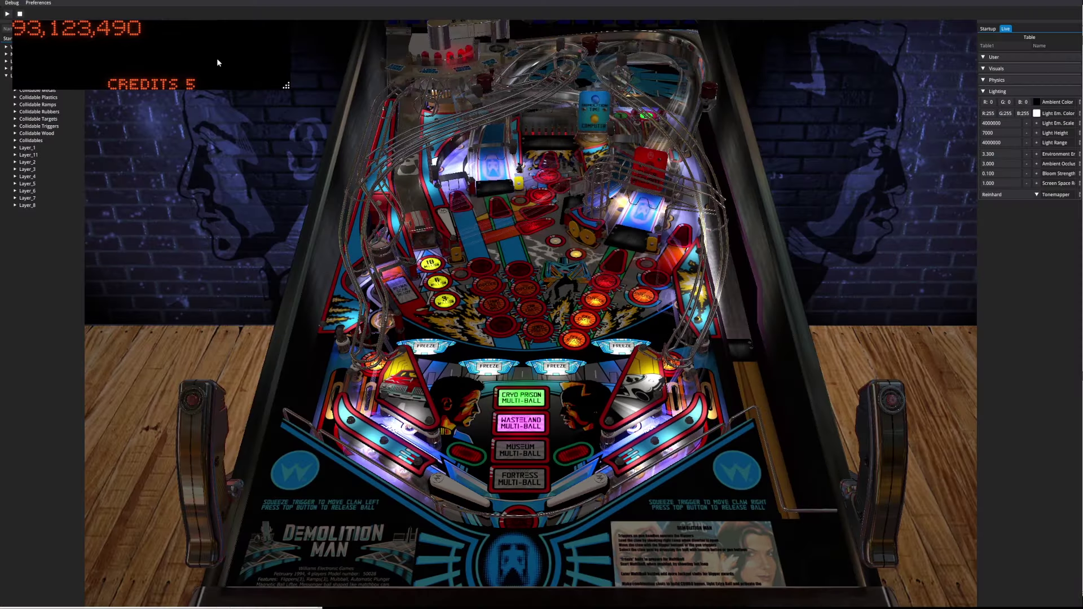
drag(219, 62, 279, 95)
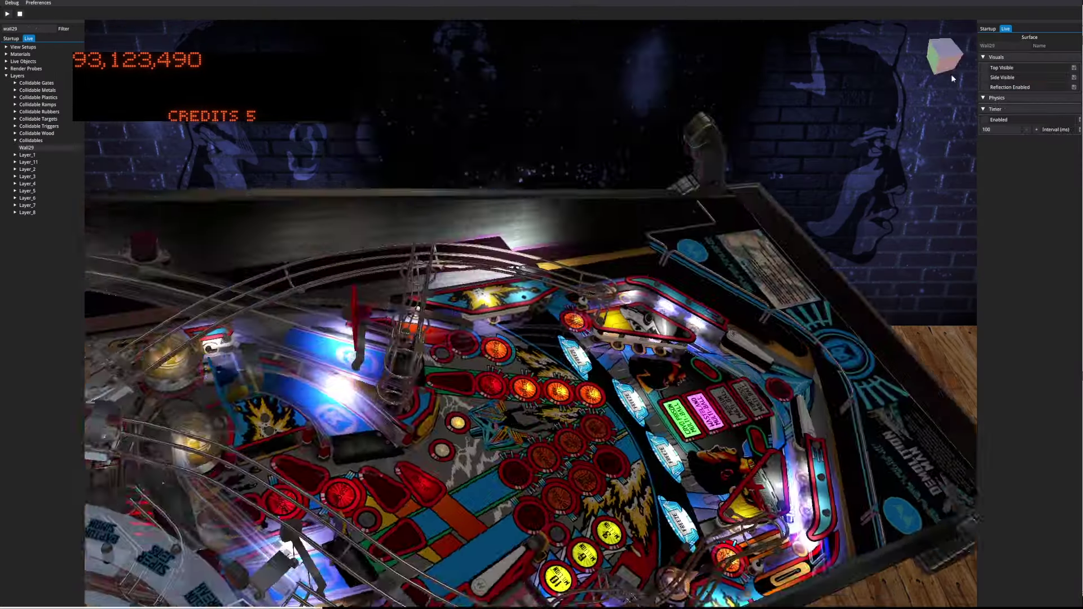
drag(953, 77, 948, 78)
drag(455, 413, 492, 331)
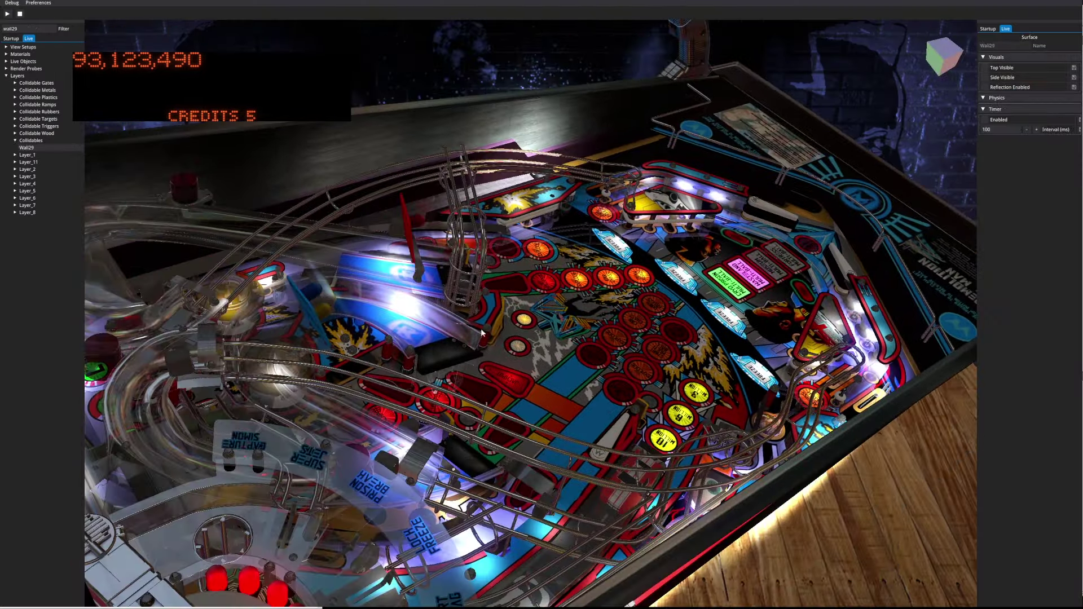
scroll(492, 331, up, 5)
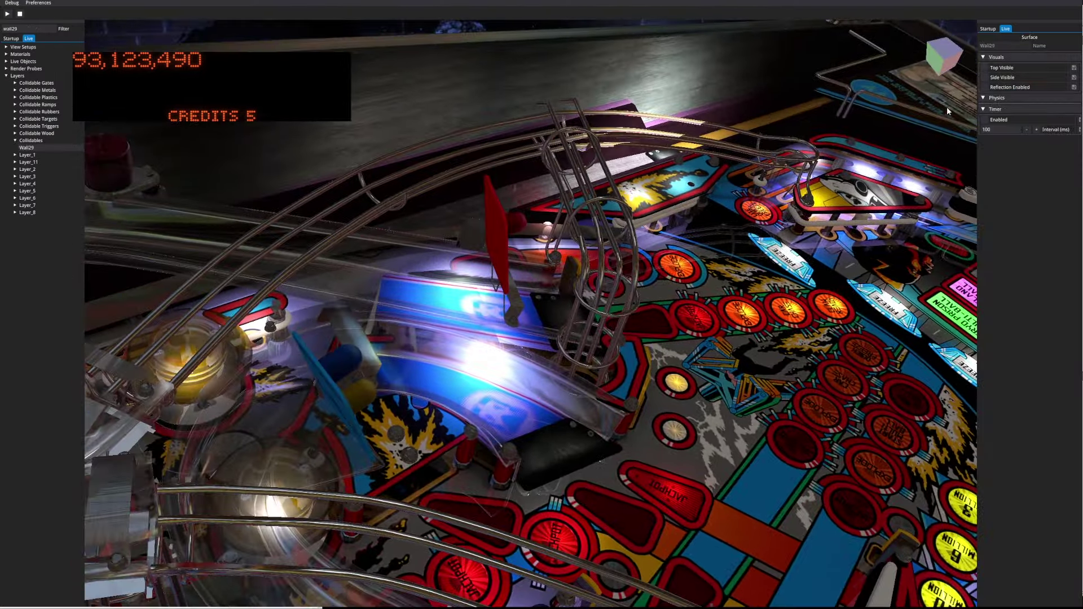
drag(948, 111, 637, 281)
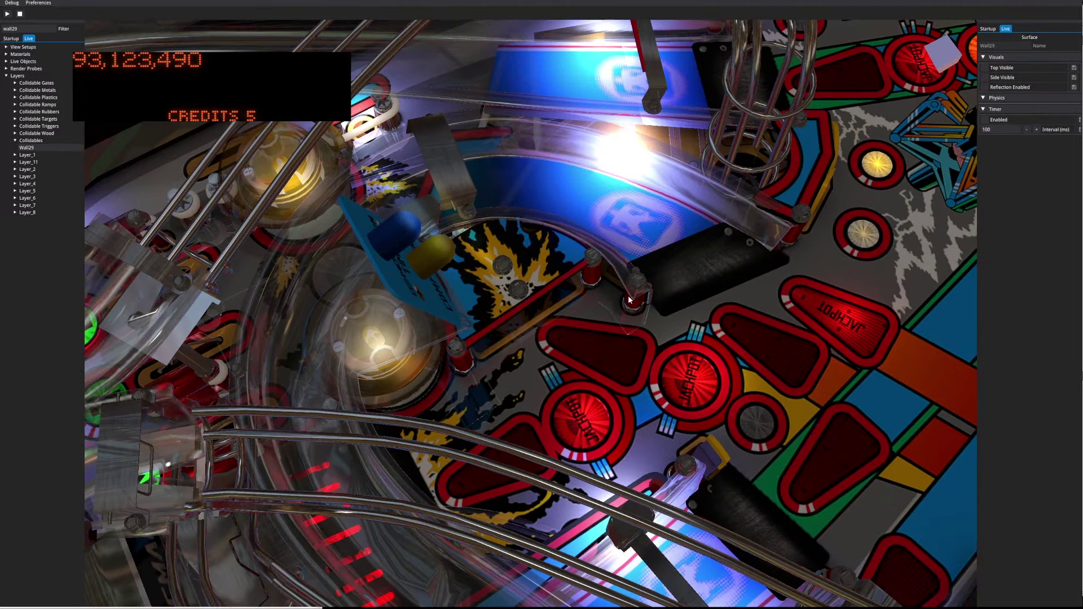
key(q)
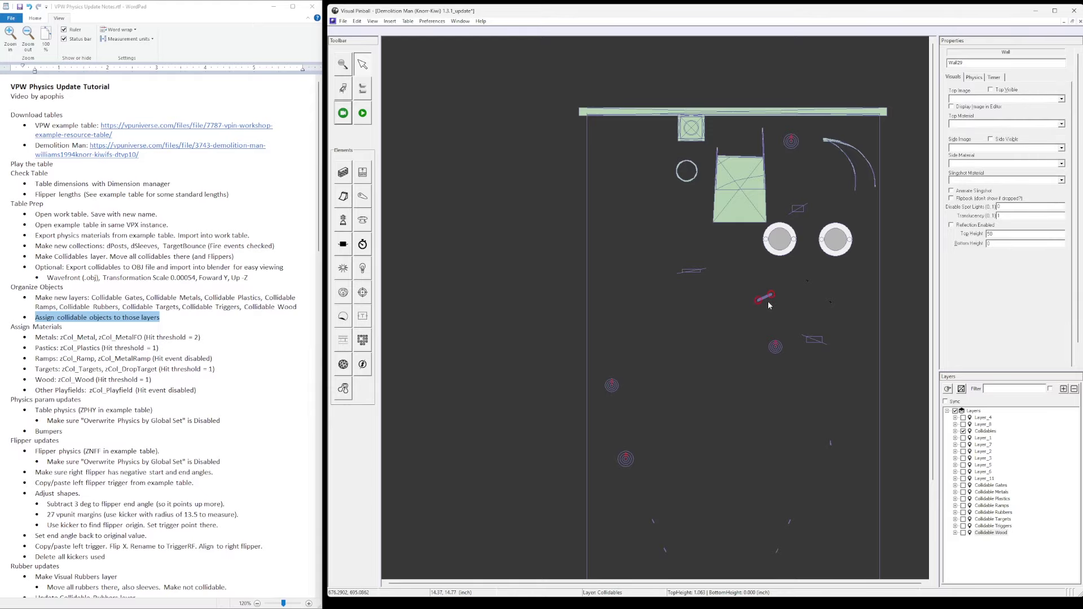
Assign Wall29 to the Collidable Plastics layer
right_click(766, 299)
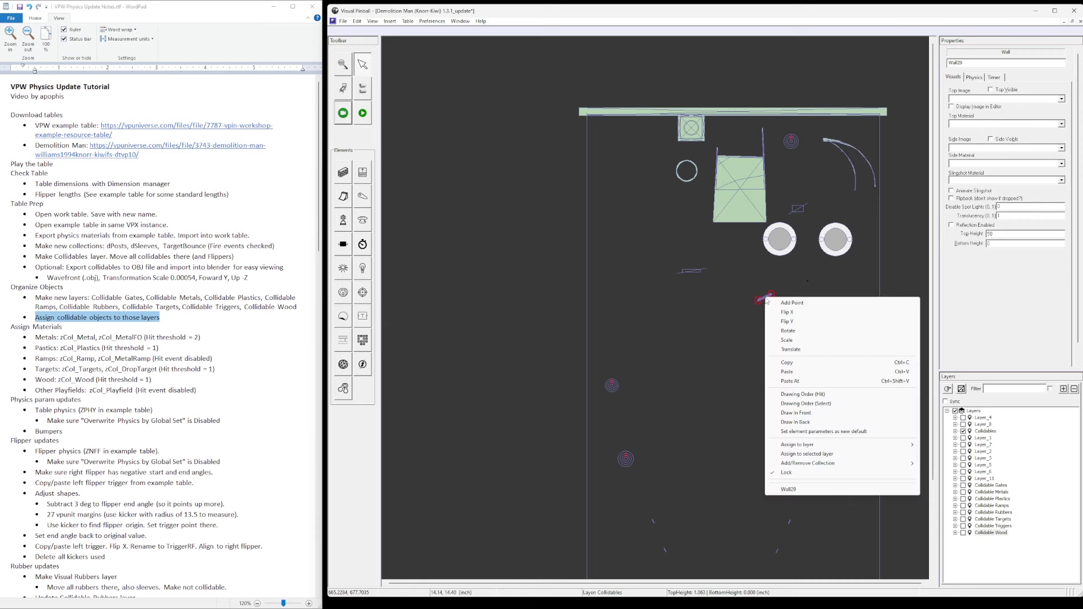
mouse_move(843, 445)
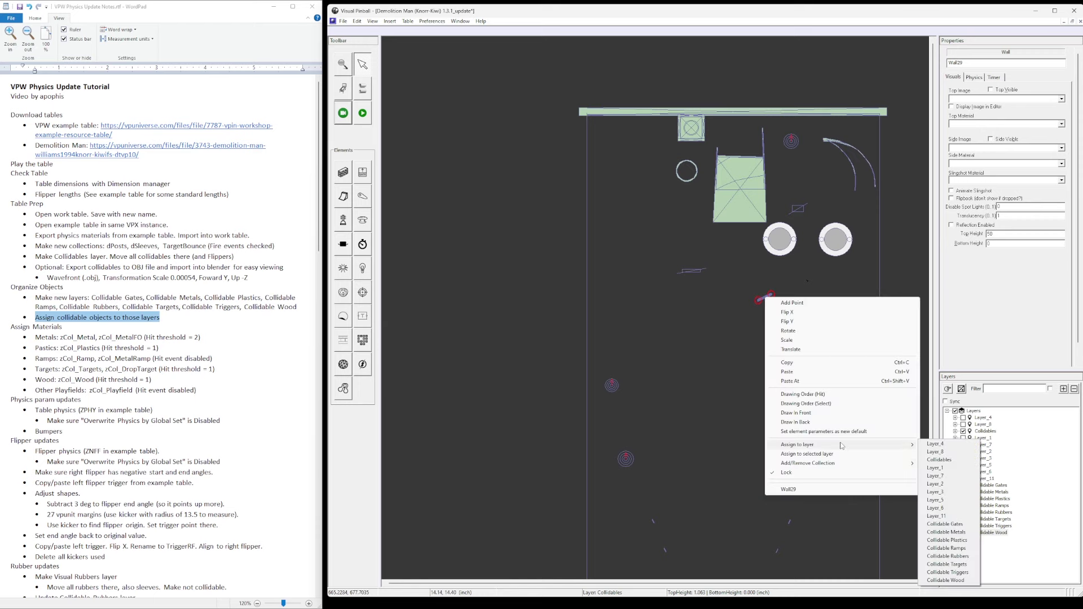
click(976, 541)
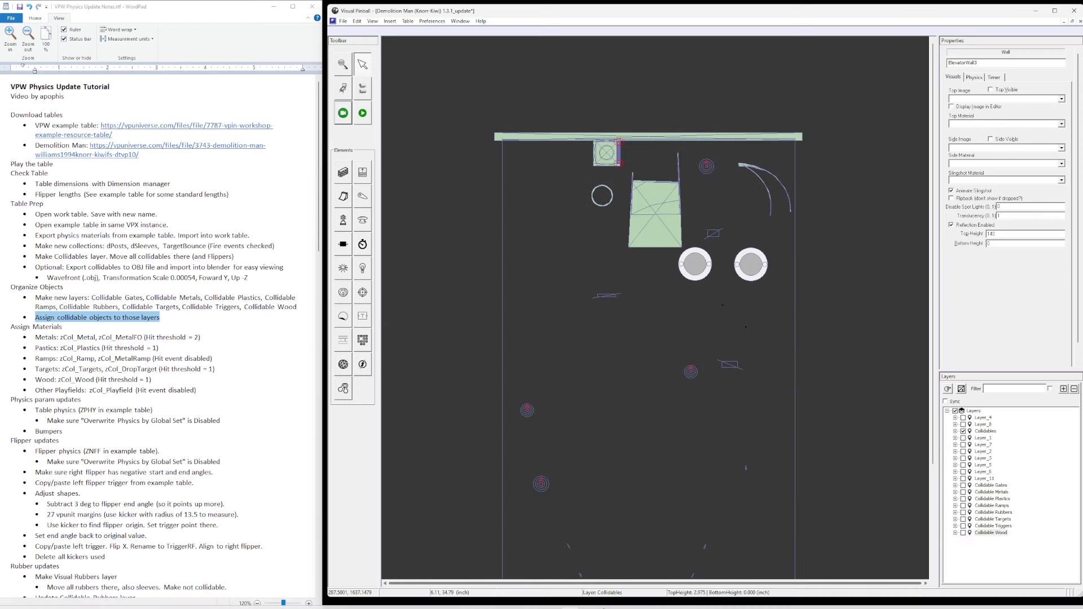
Switch to Blender and examine the upper elevator walls, their round opening and the larger round hole beside them
click(606, 602)
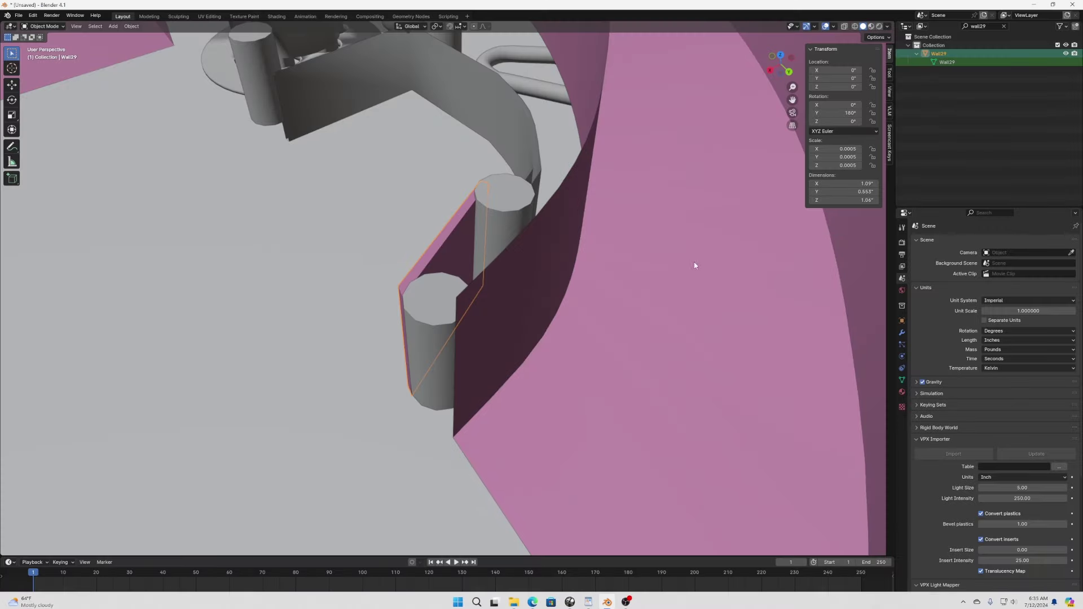
key(KP_Decimal)
click(527, 175)
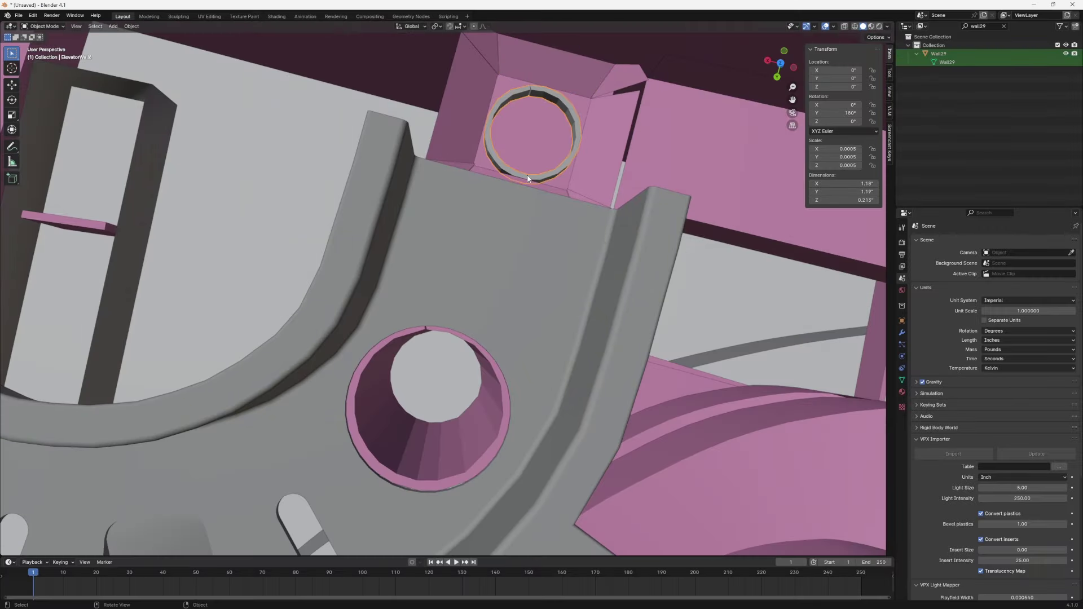
click(465, 367)
drag(486, 415, 490, 384)
click(522, 217)
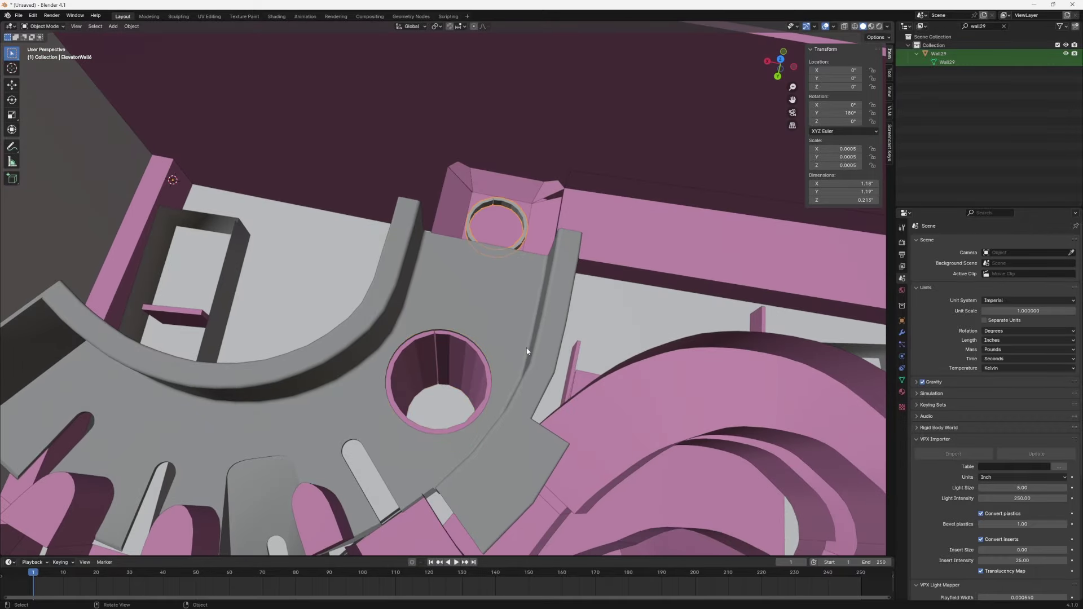
click(654, 304)
drag(655, 305, 547, 401)
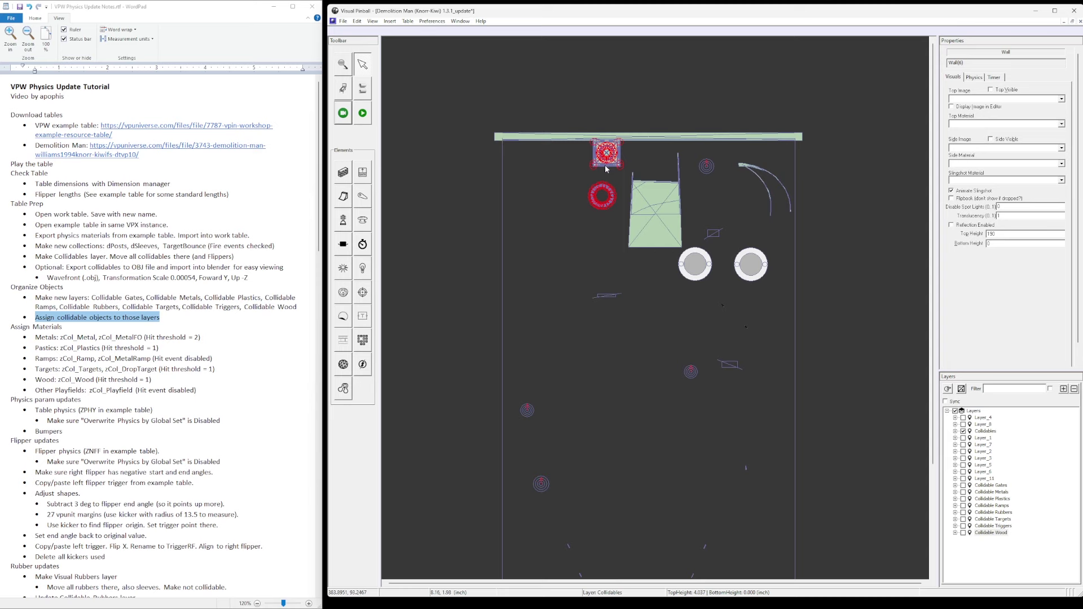
Assign the selected elevator walls and nearby round wall in Visual Pinball to the Collidable Metals layer
right_click(605, 165)
mouse_move(745, 304)
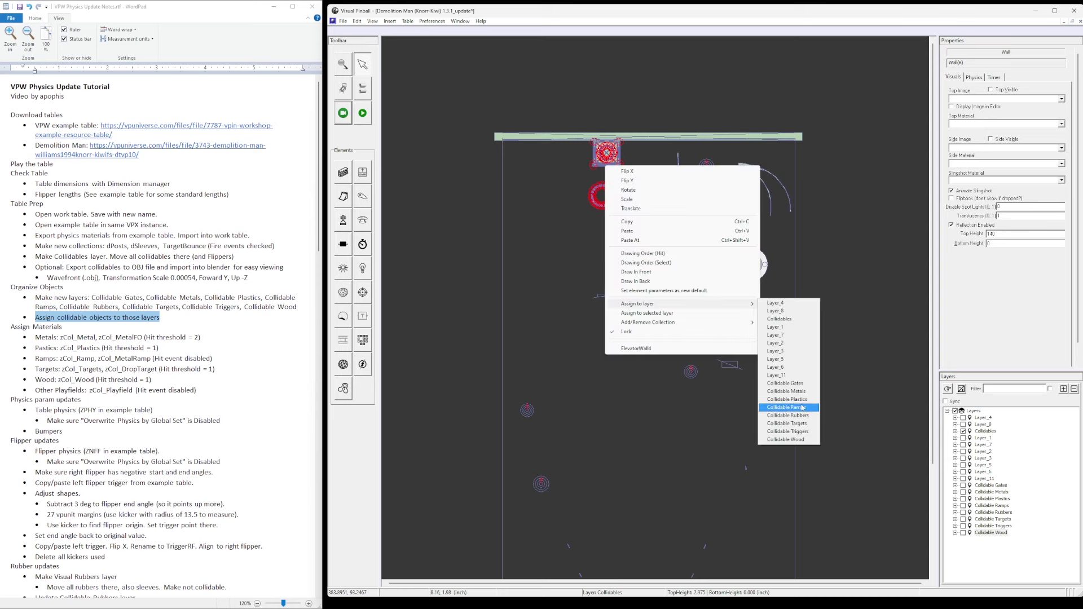
click(787, 391)
Select the curved diverter walls near the table's upper right, check them in Blender and assign them to Collidable Metals
click(762, 197)
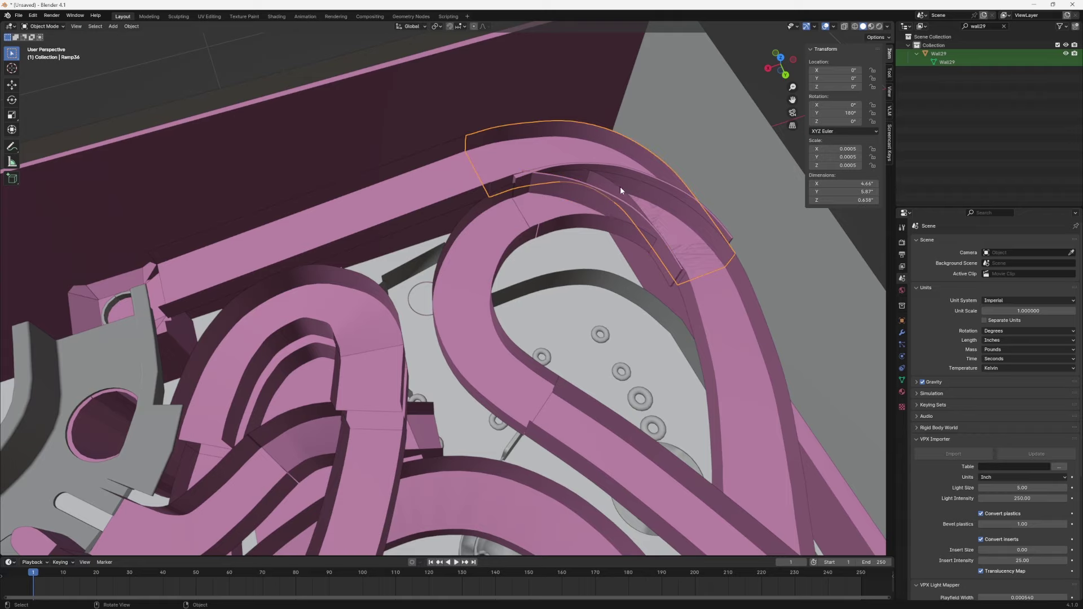
drag(602, 198, 634, 261)
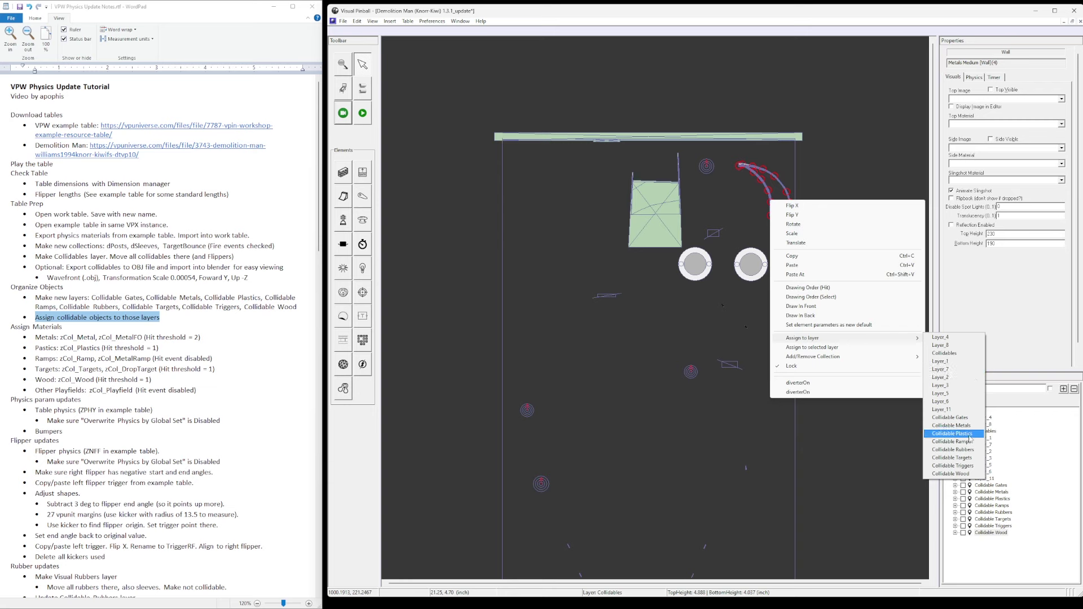
click(948, 426)
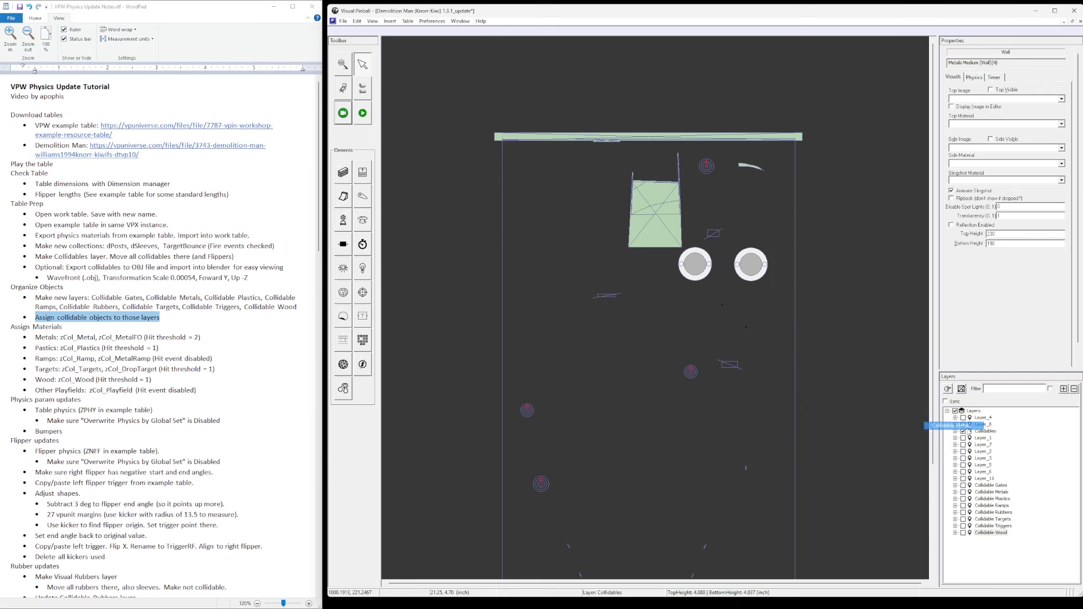
Assign the small curved Wall38 beside the diverter, near the table's upper right, to its material-specific collidable layer
click(743, 165)
right_click(745, 168)
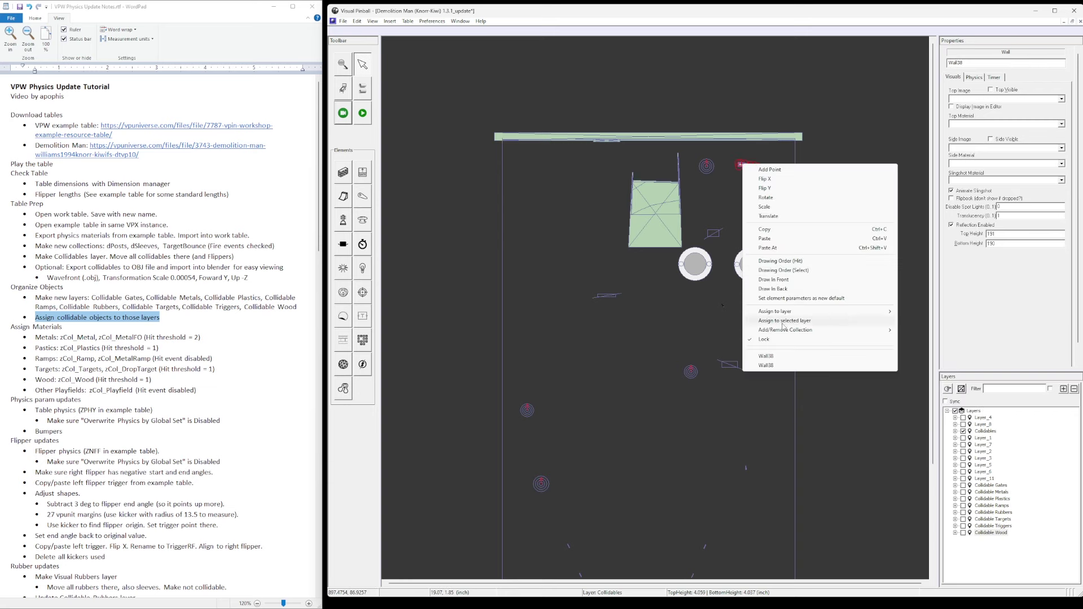
mouse_move(819, 312)
click(944, 408)
Select the centerroof wall, switch to Blender and examine the roof plate and the low walls beneath it
click(663, 222)
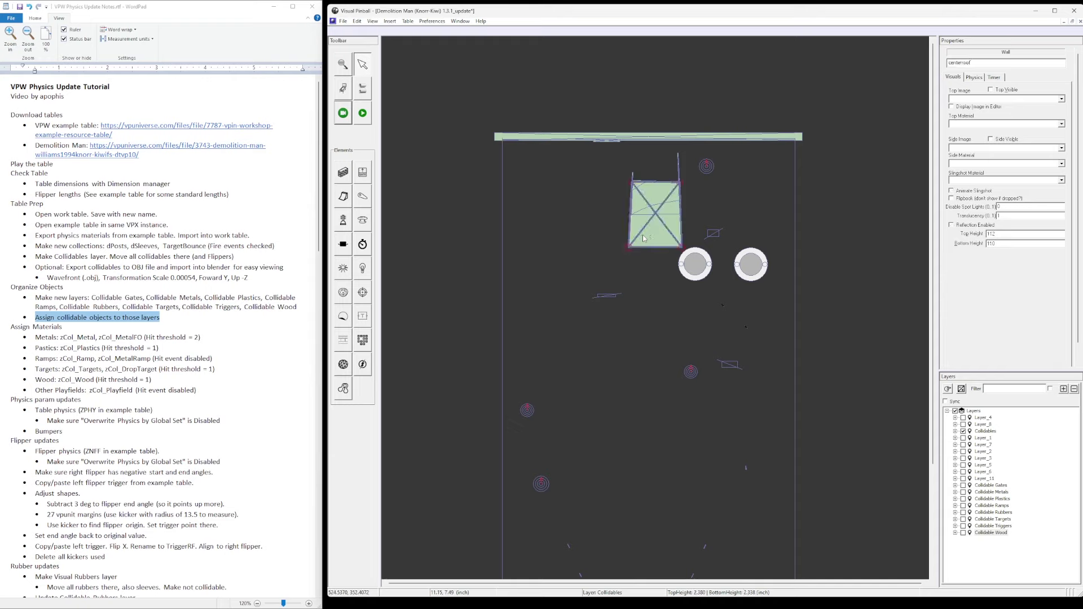
click(588, 600)
drag(424, 276, 424, 218)
click(418, 230)
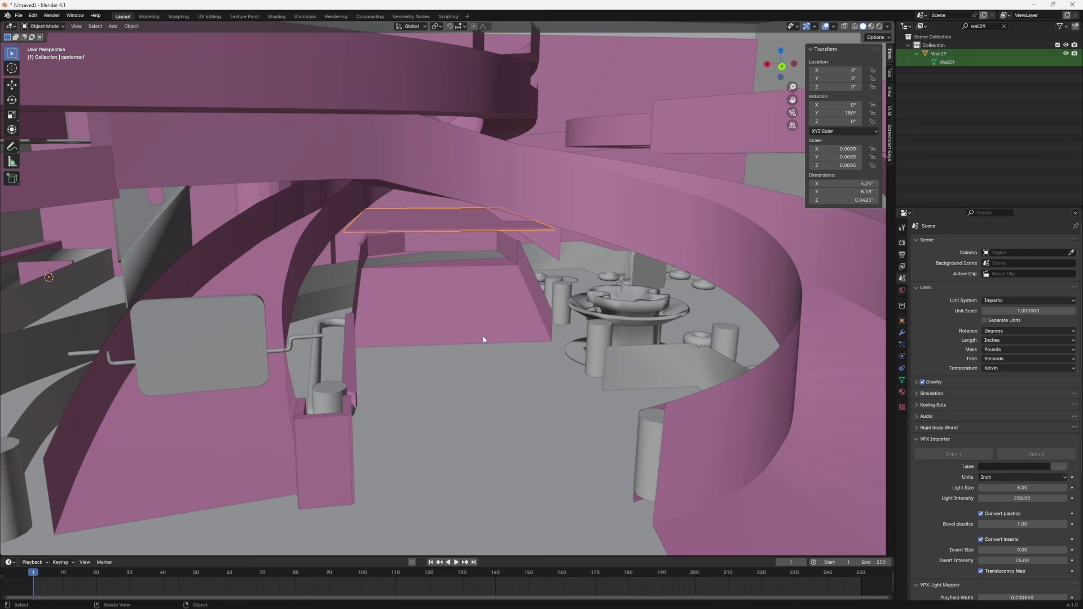
drag(473, 279, 424, 269)
click(462, 304)
click(450, 273)
click(422, 256)
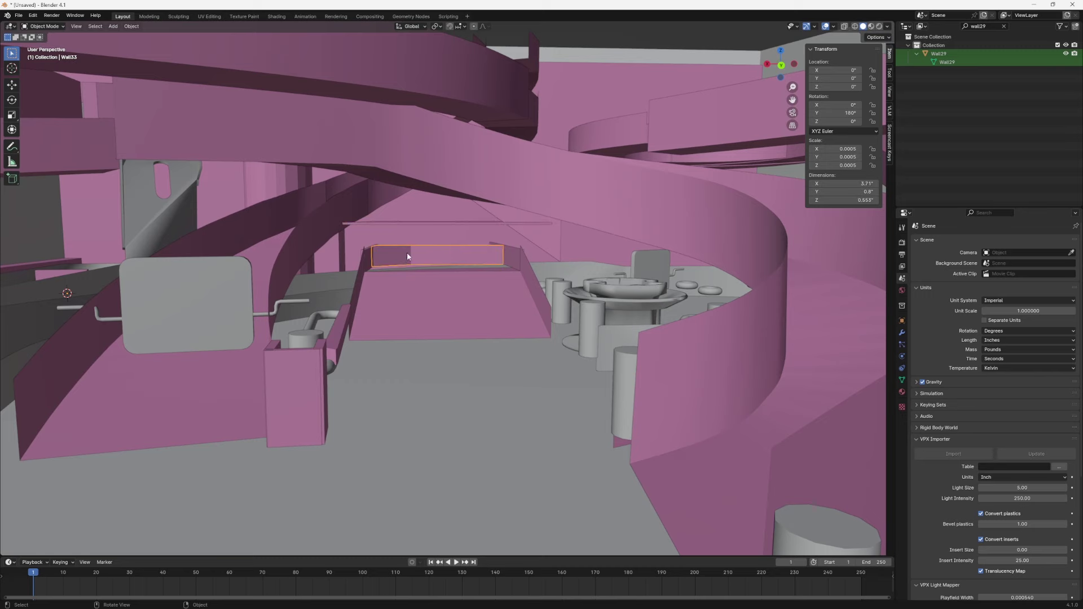
drag(409, 250, 448, 263)
click(496, 249)
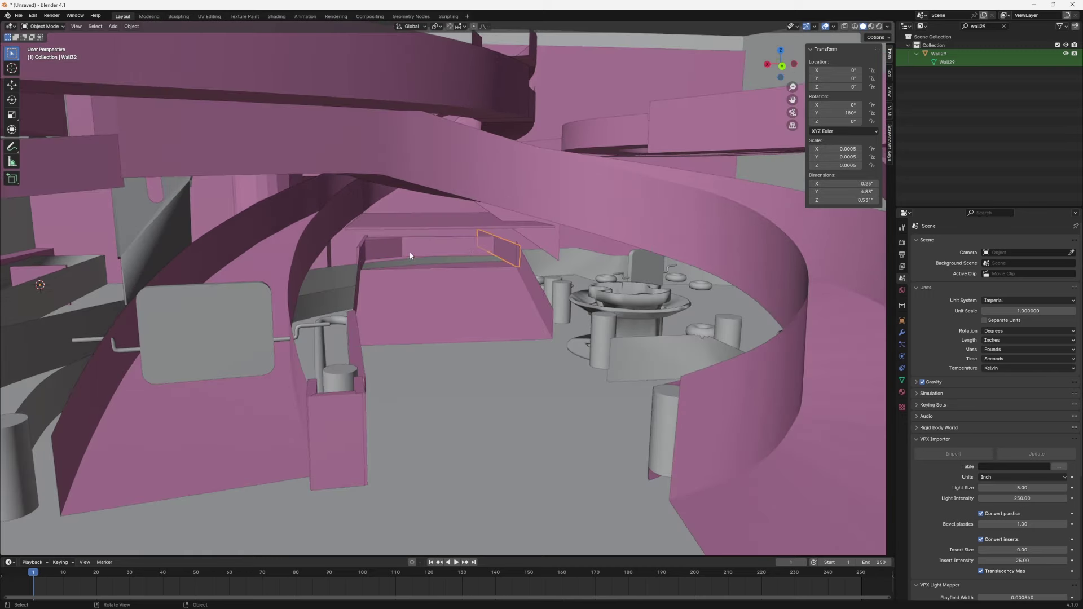
Switch back to Visual Pinball and assign the centerroof wall to the Collidable Metals layer
key(alt+Tab)
right_click(664, 226)
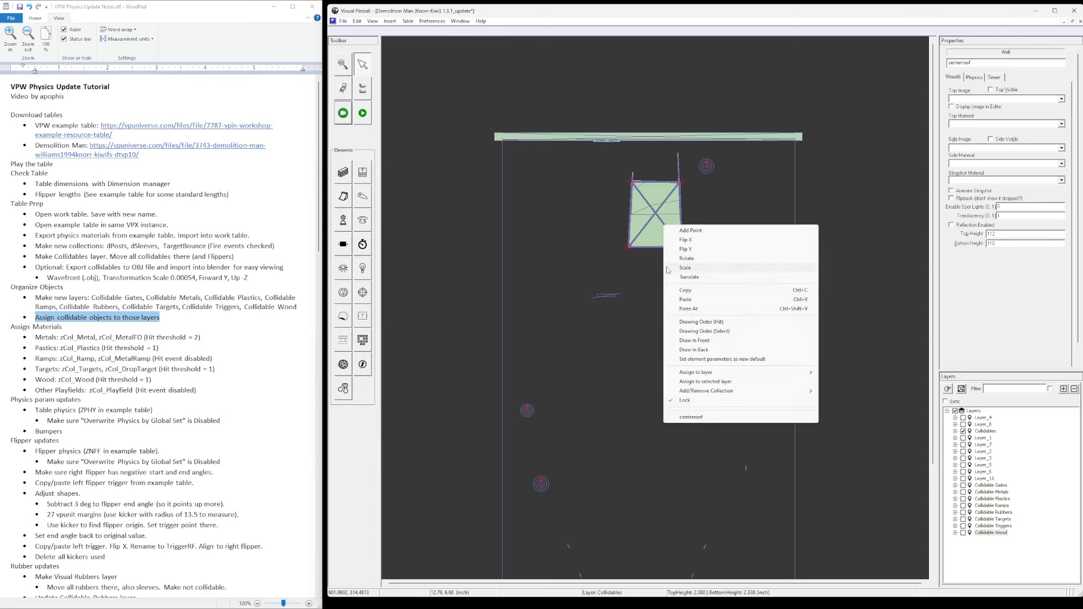
mouse_move(710, 377)
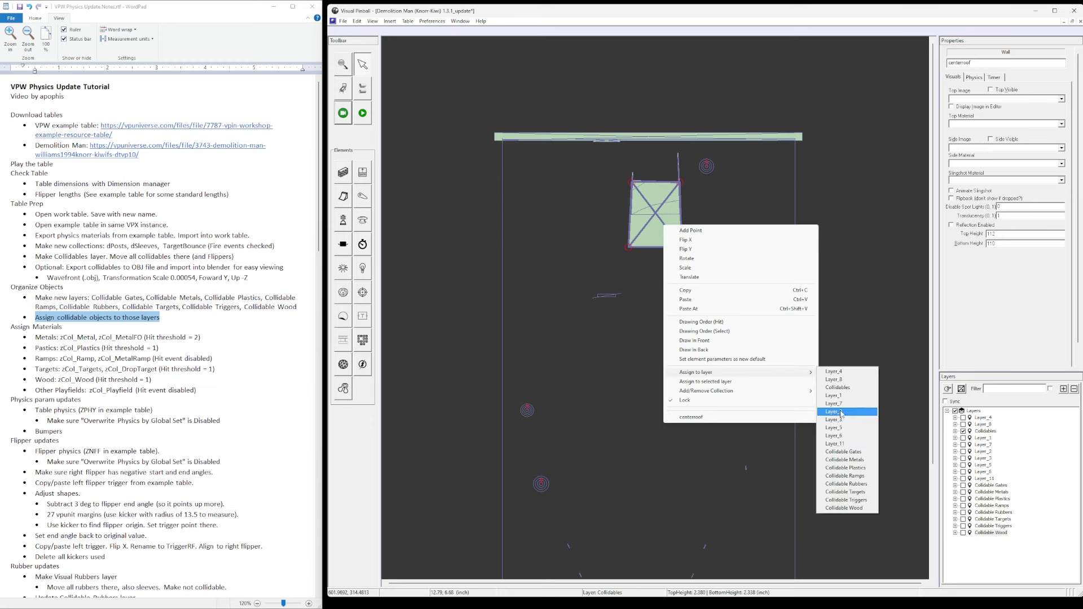
click(844, 459)
Assign the walls that lay beneath the center roof, including Wall31 along its left side, to the Collidable Metals layer
right_click(646, 220)
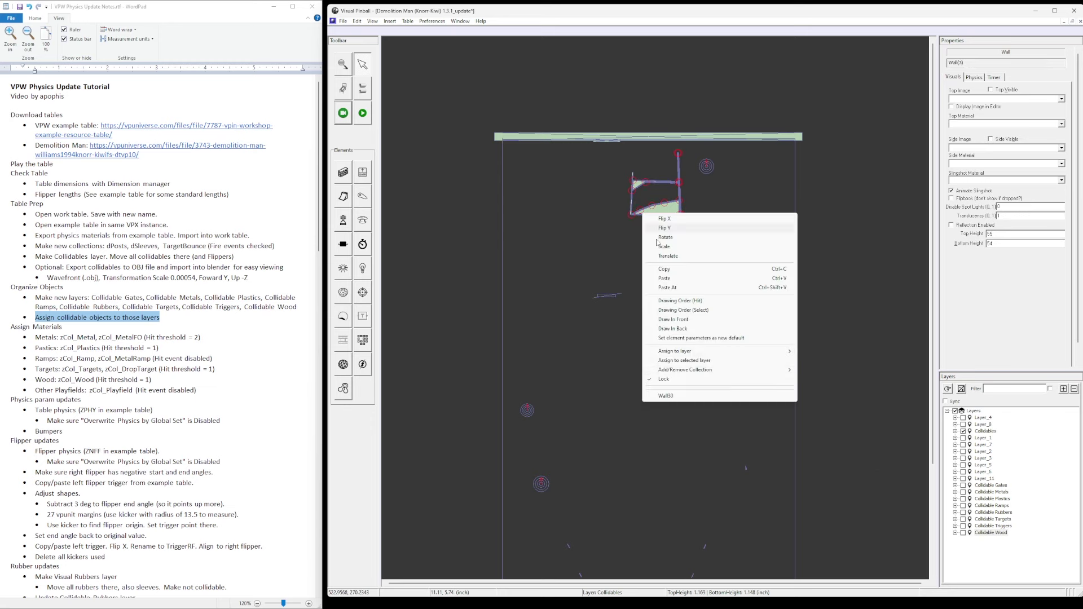
mouse_move(675, 351)
click(823, 439)
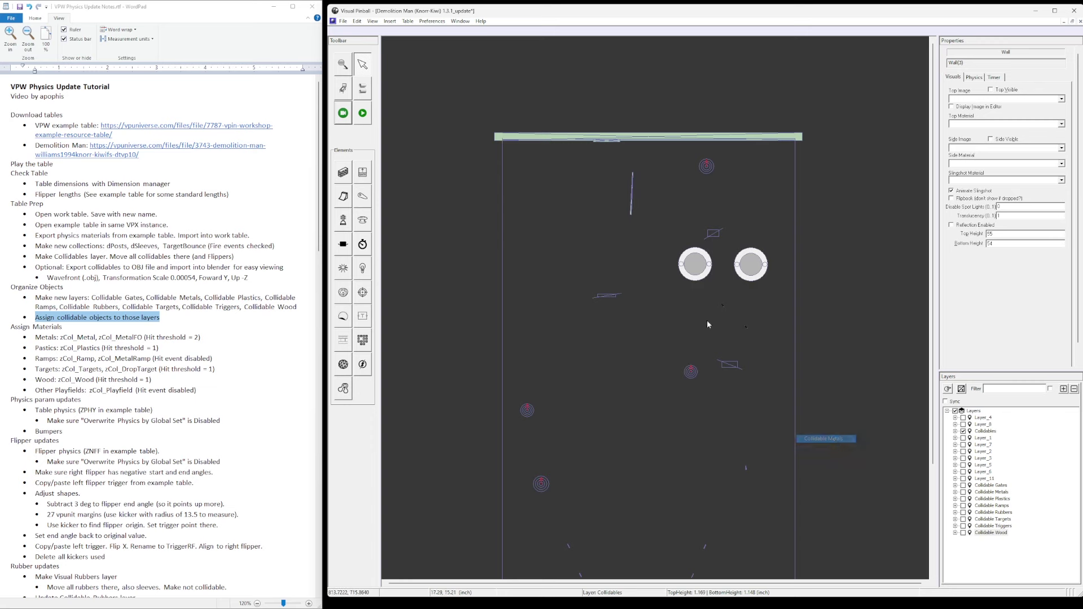
right_click(630, 213)
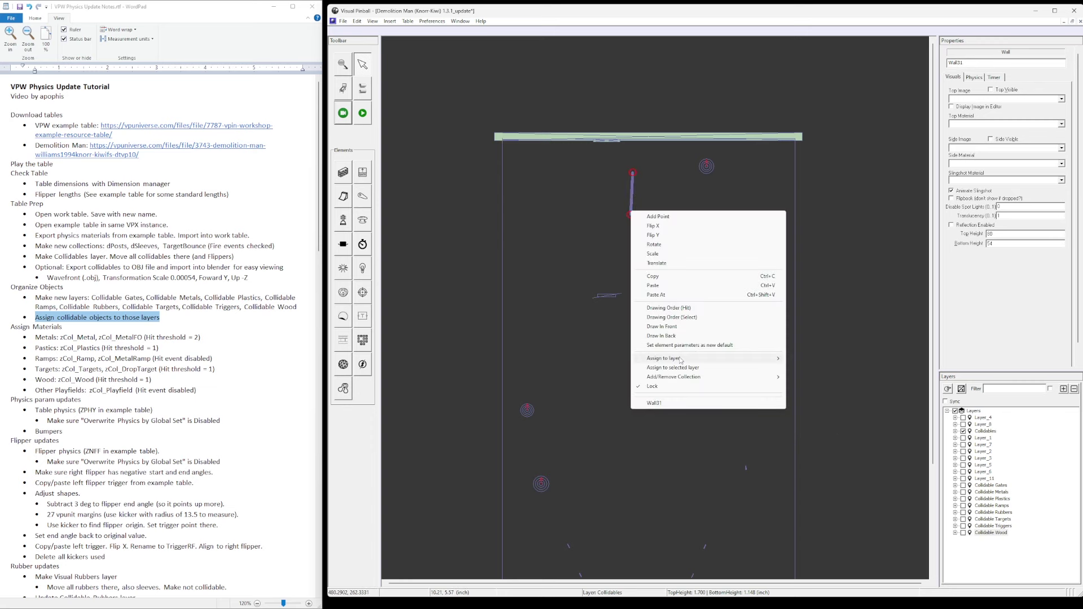
mouse_move(681, 360)
click(815, 445)
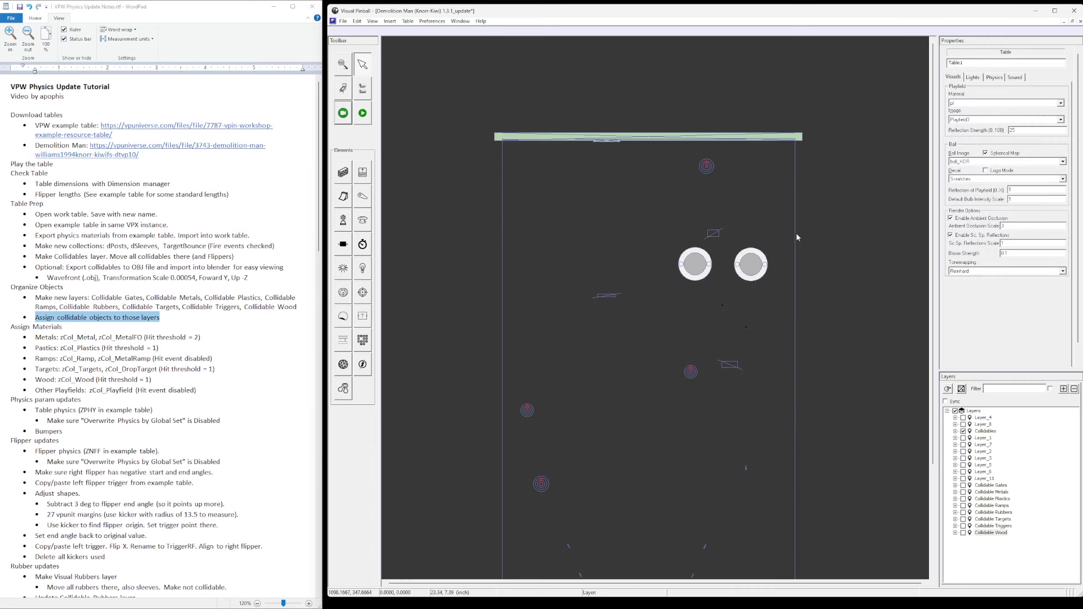
Assign the outer boundary walls along the table's upper edge and sides to the Collidable Wood layer
click(789, 137)
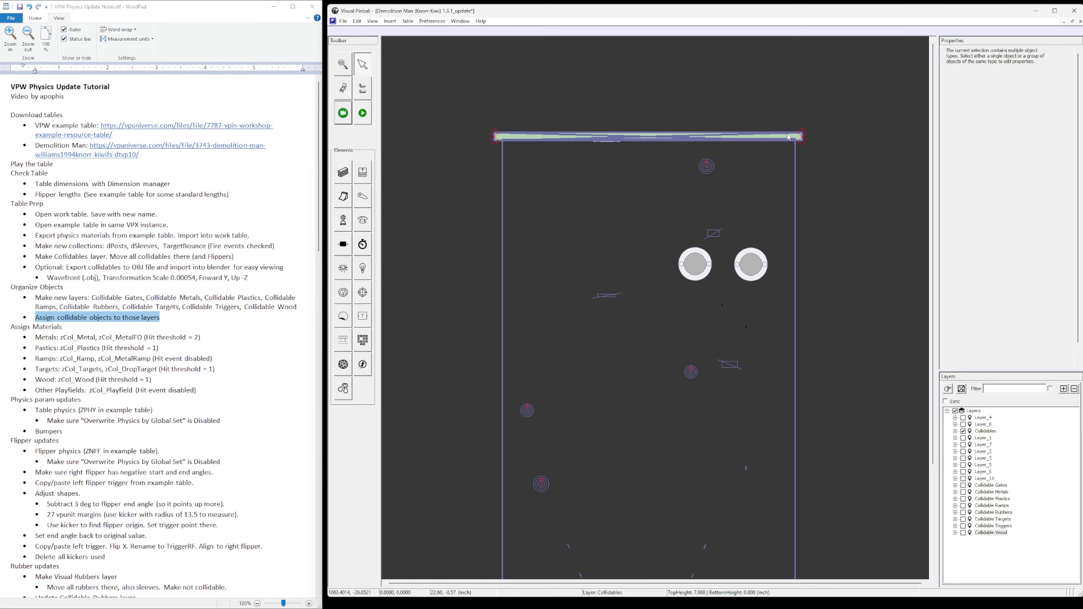
right_click(788, 137)
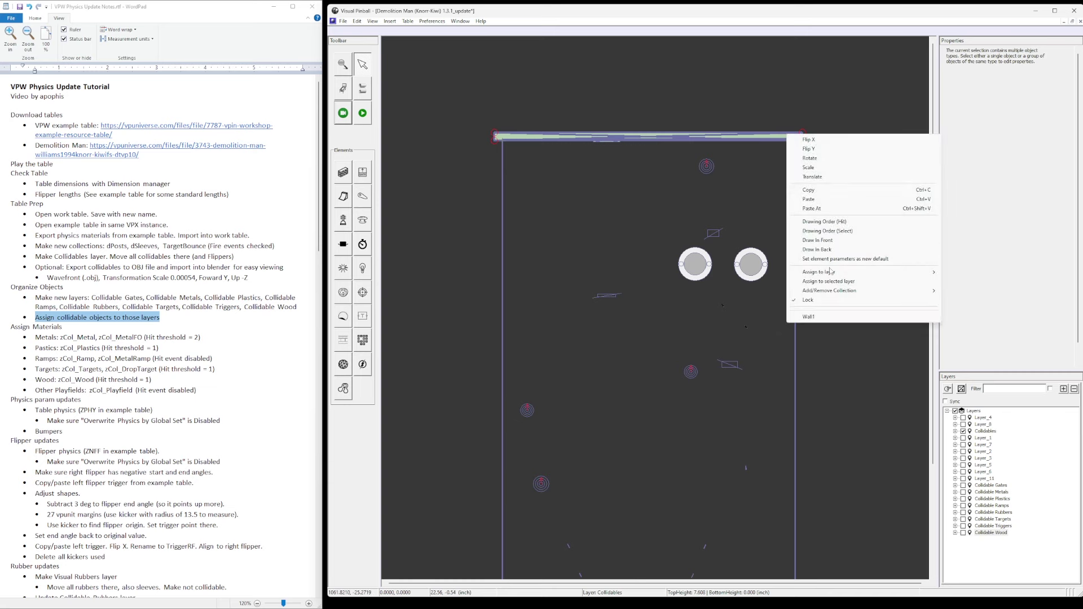
mouse_move(849, 273)
click(979, 408)
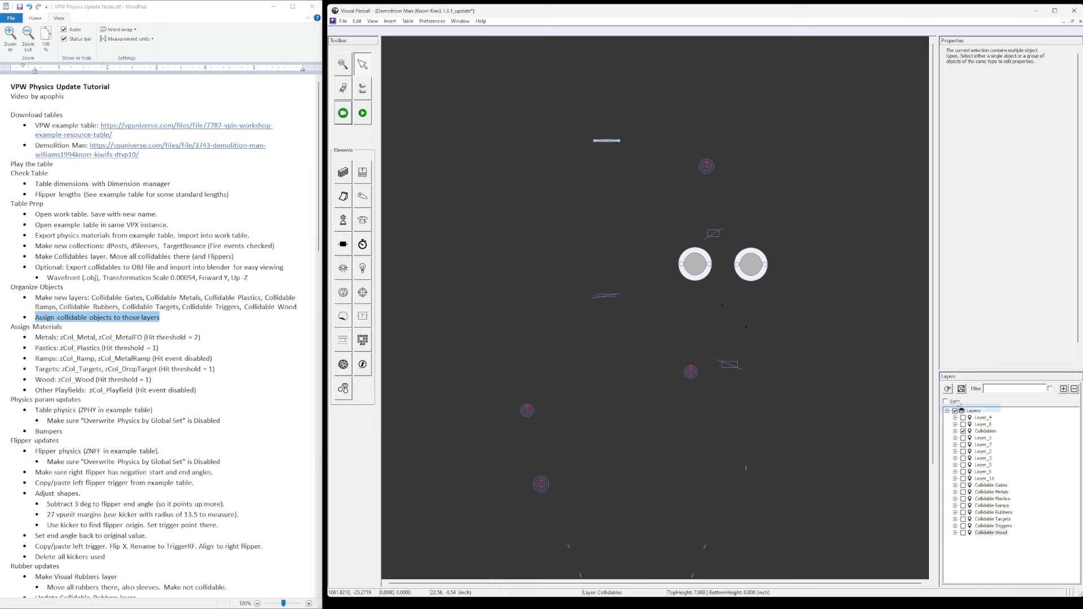
Assign ElevatorWall2 at the table's upper edge to the Collidable Metals layer
click(605, 142)
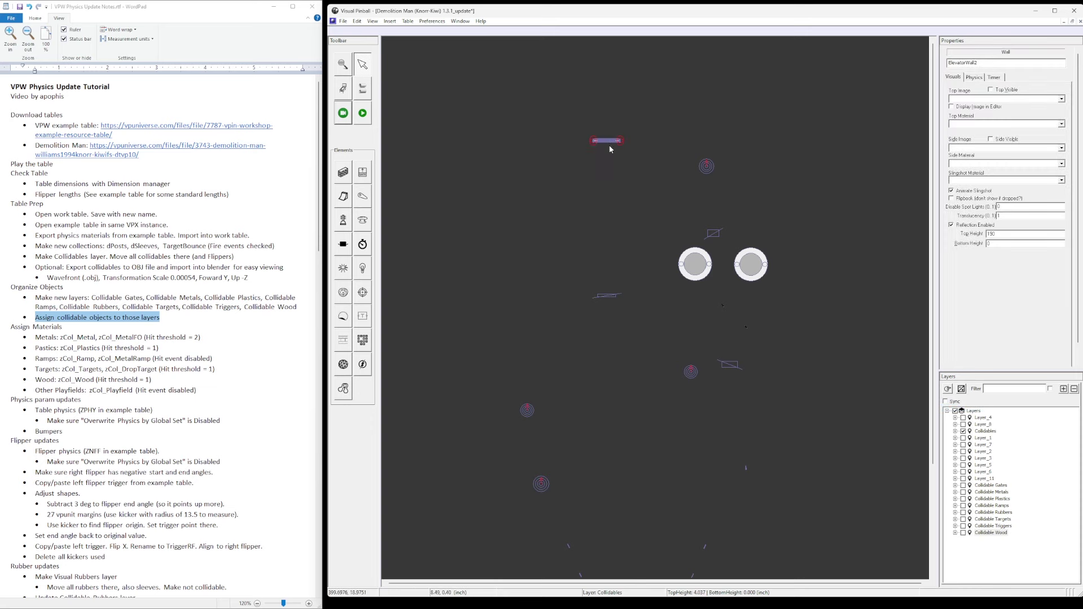
drag(980, 62, 967, 63)
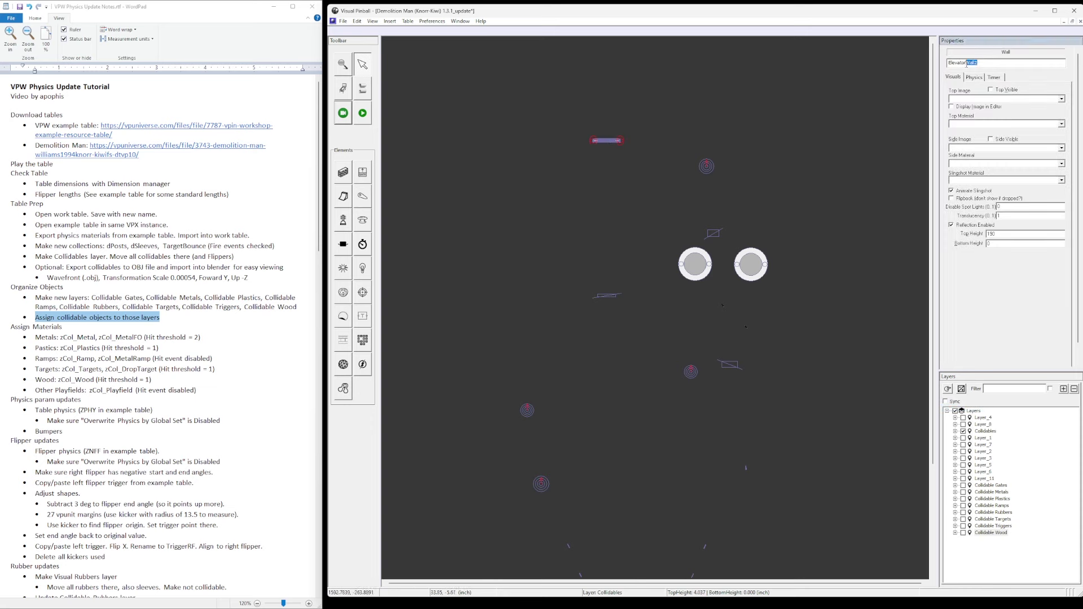
right_click(620, 140)
mouse_move(734, 274)
click(803, 377)
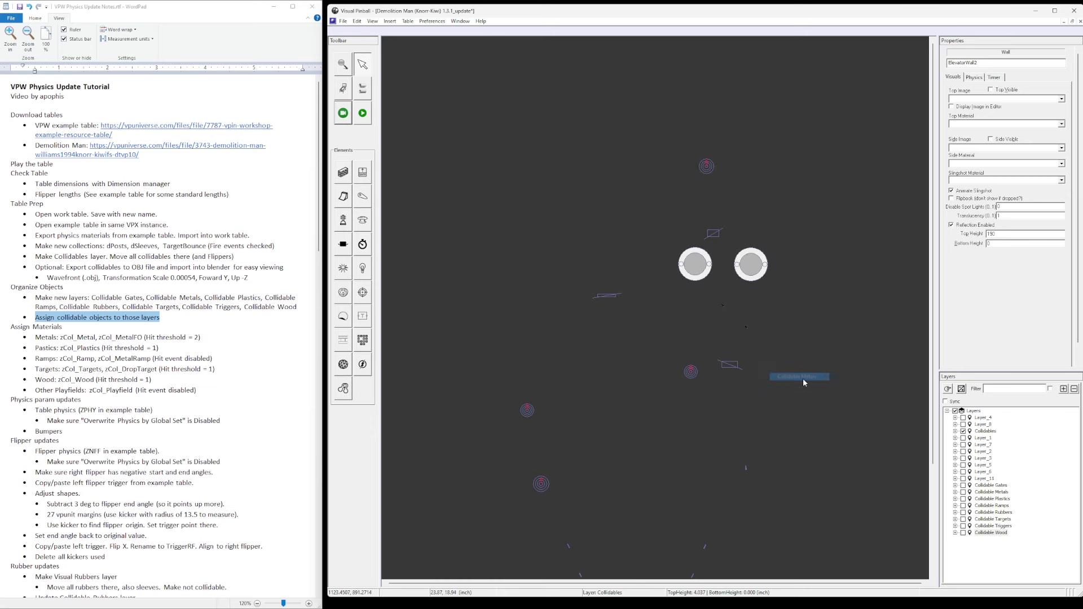
Sort the element search list by type and select the four flippers: DiverterR, LeftFlipper, LeftFlipper1 and RightFlipper
scroll(751, 331, down, 2)
click(751, 330)
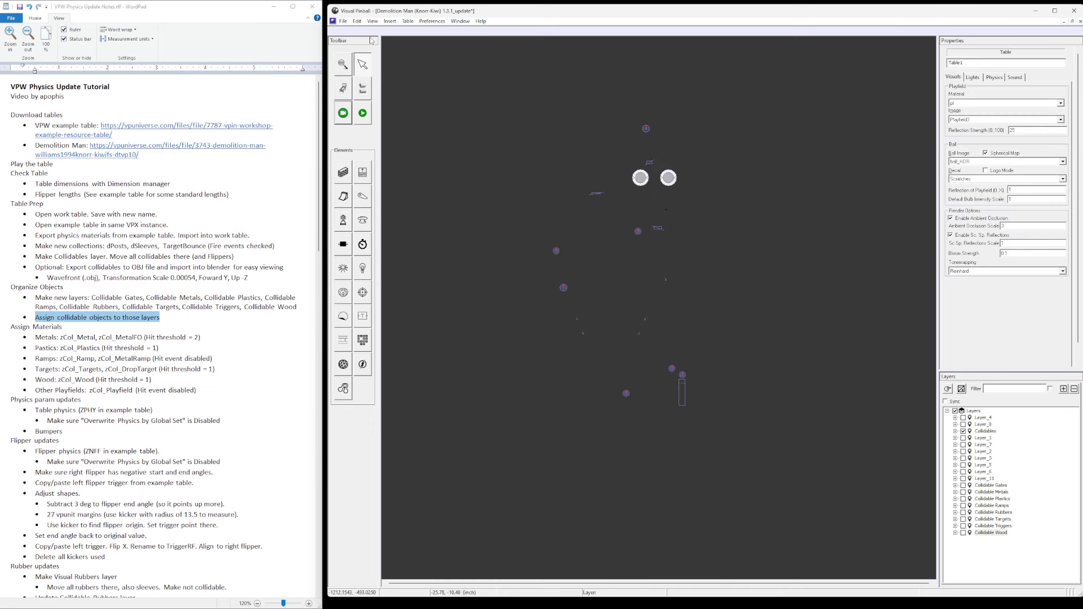
click(357, 21)
click(390, 111)
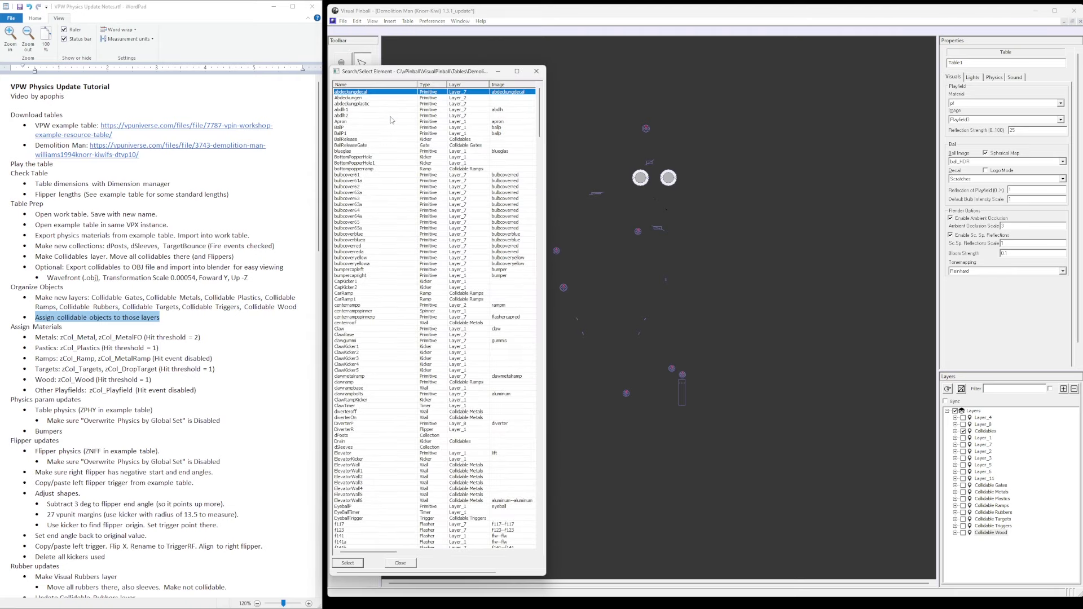
click(434, 85)
click(433, 86)
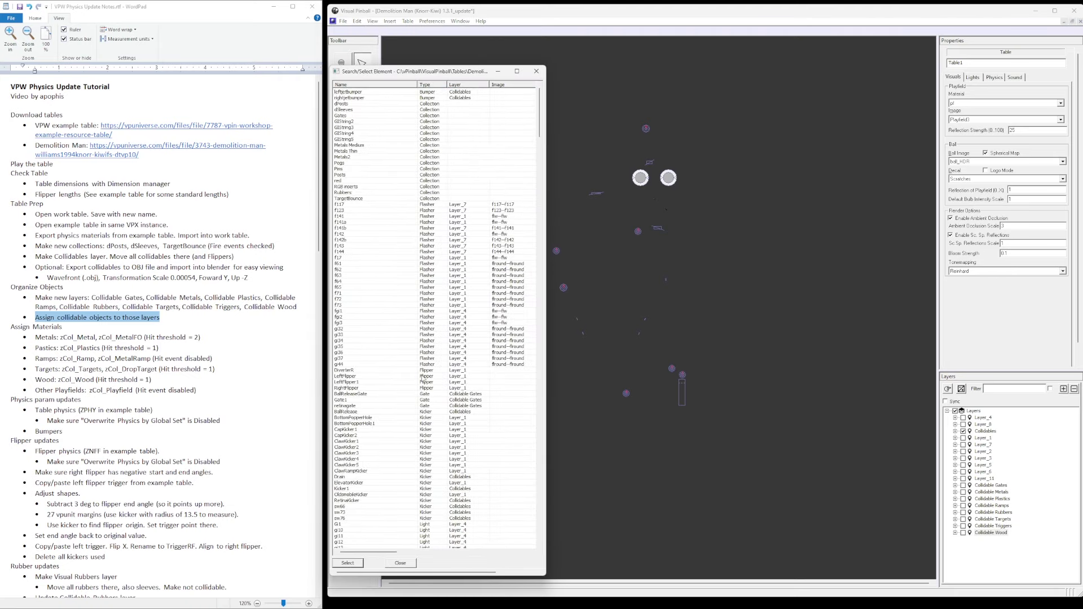
click(427, 371)
shift+click(430, 389)
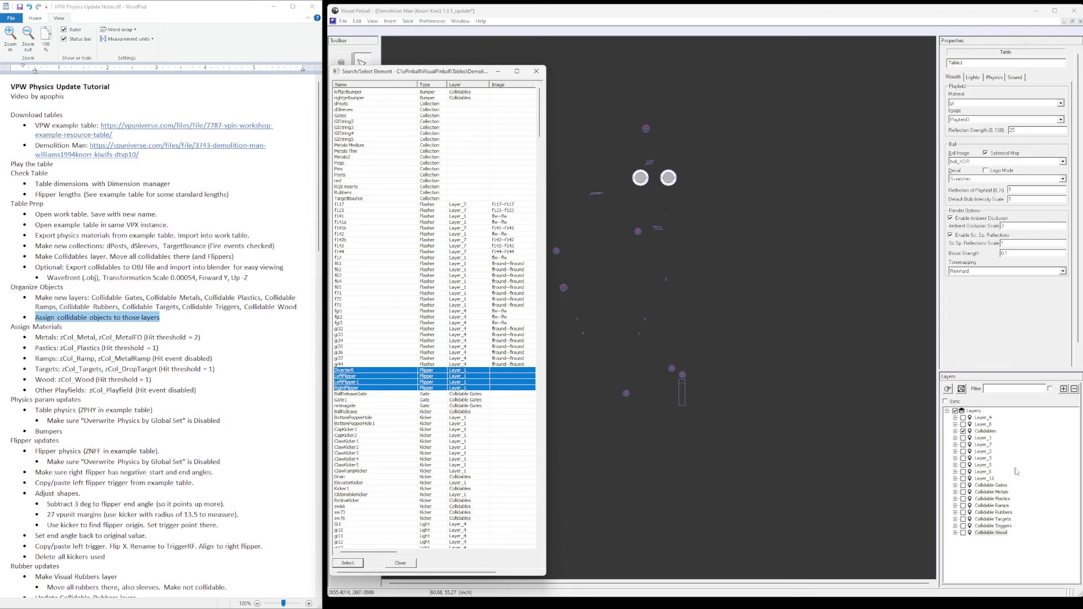
Show Layer_1 and assign the four selected flippers to the Collidables layer
click(963, 438)
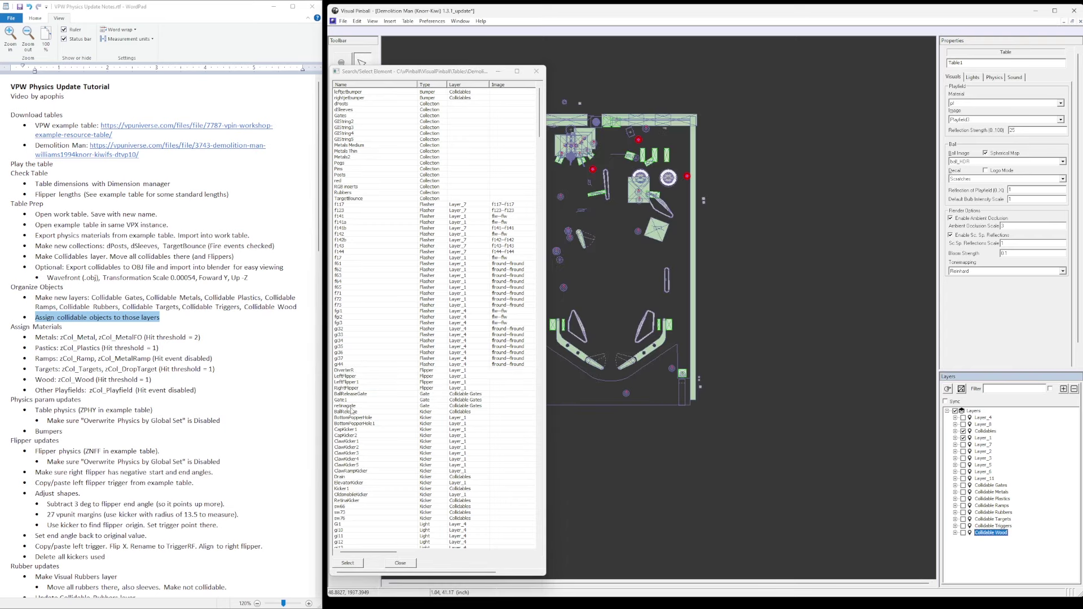
right_click(585, 359)
mouse_move(728, 422)
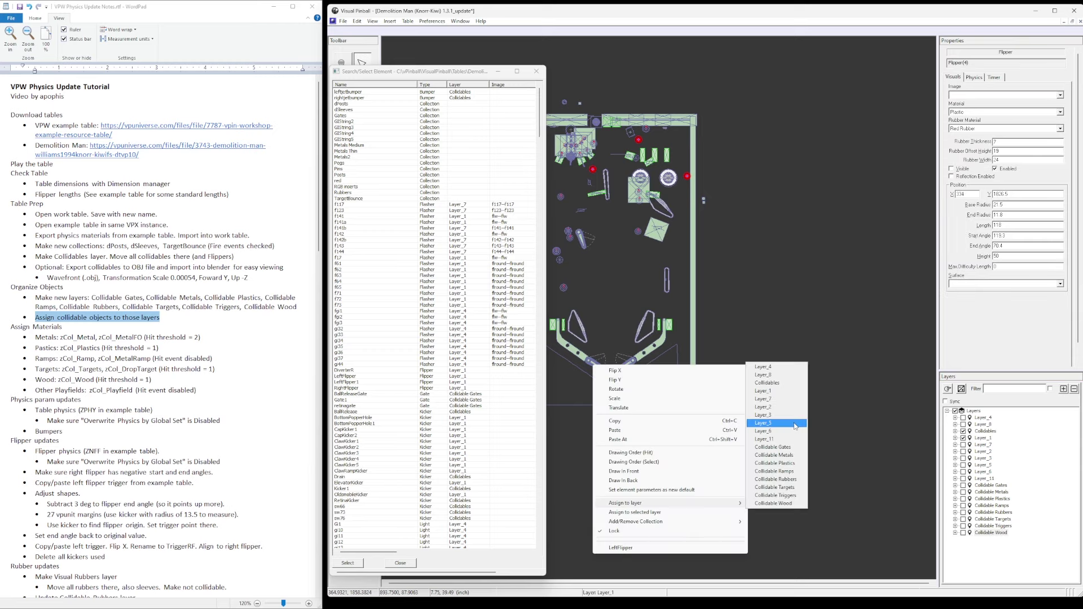
click(784, 384)
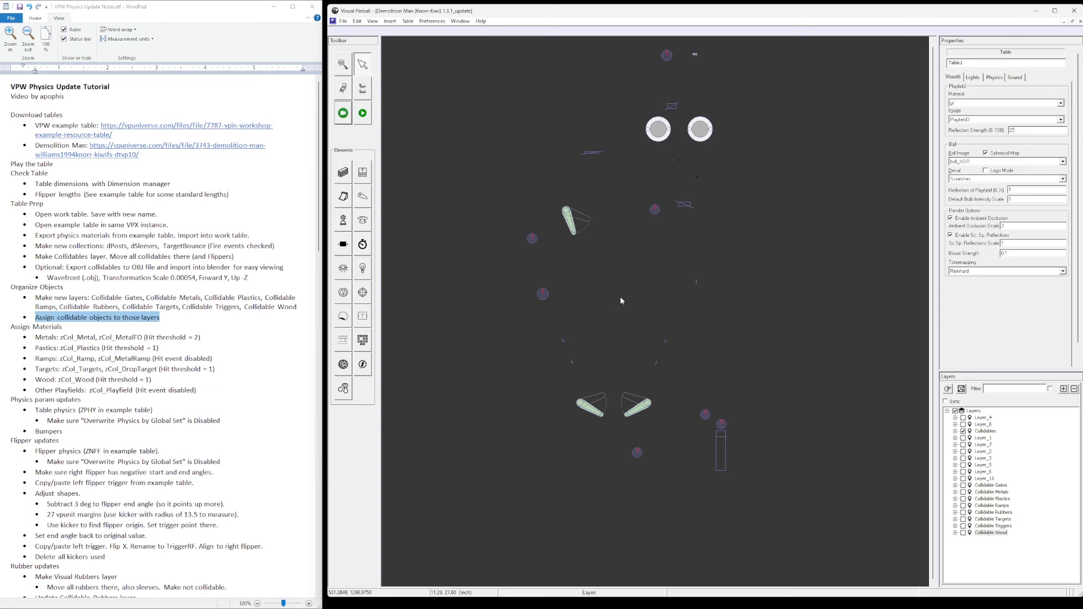
Inspect the objects remaining in Collidables: the upper flipper, a kicker and the small post walls above the lower flippers
click(582, 227)
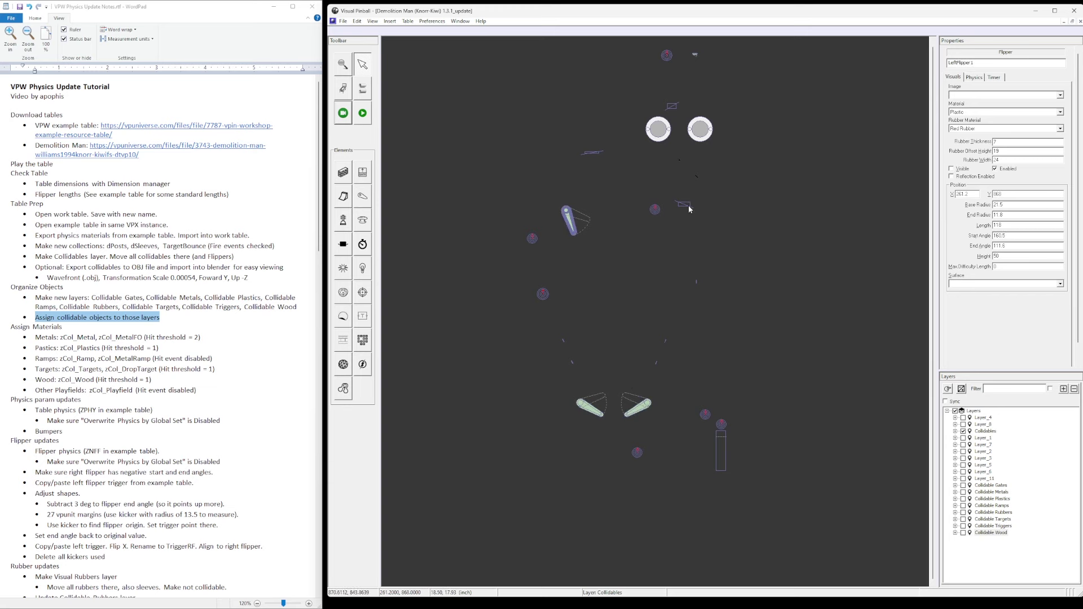
click(655, 210)
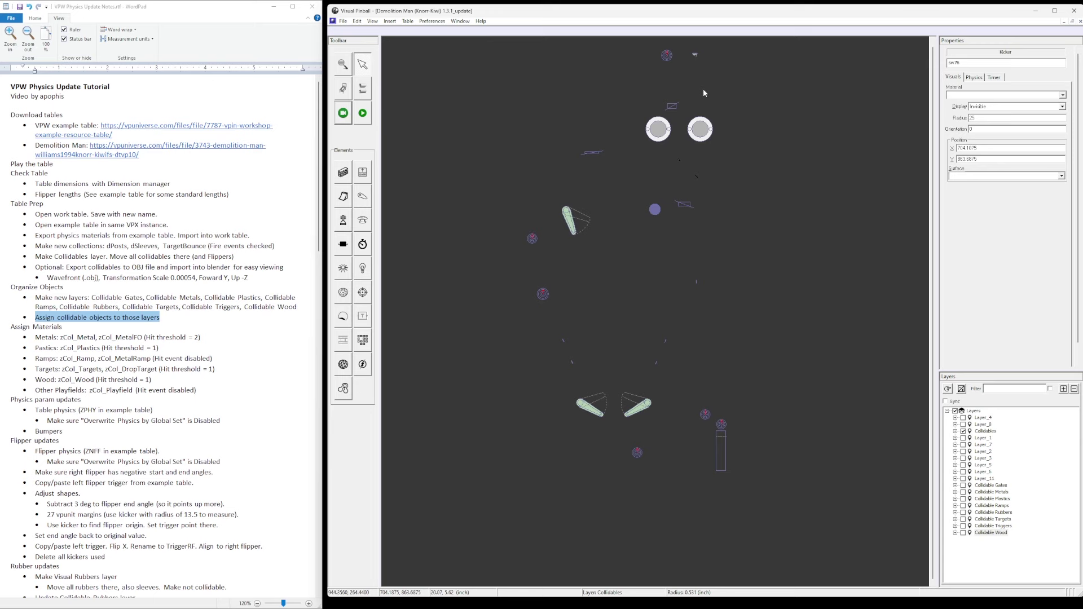
click(568, 340)
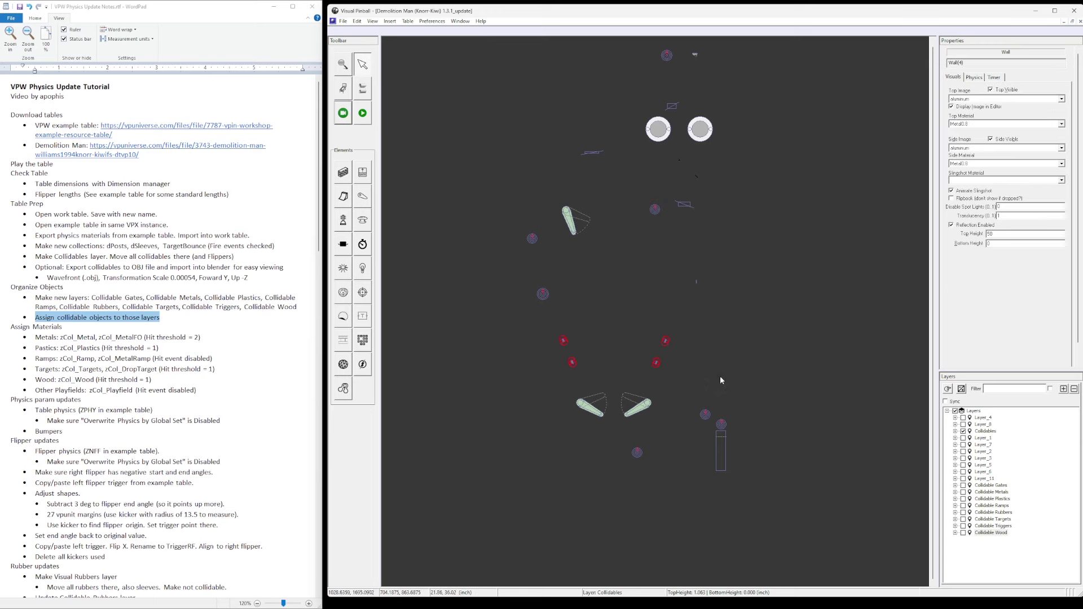
click(697, 281)
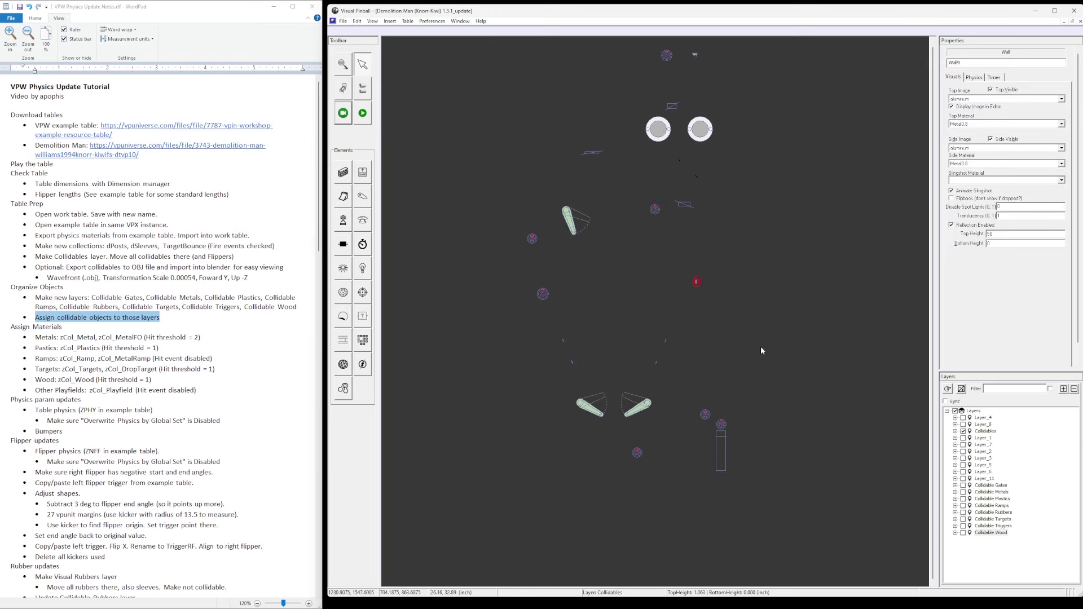
click(624, 371)
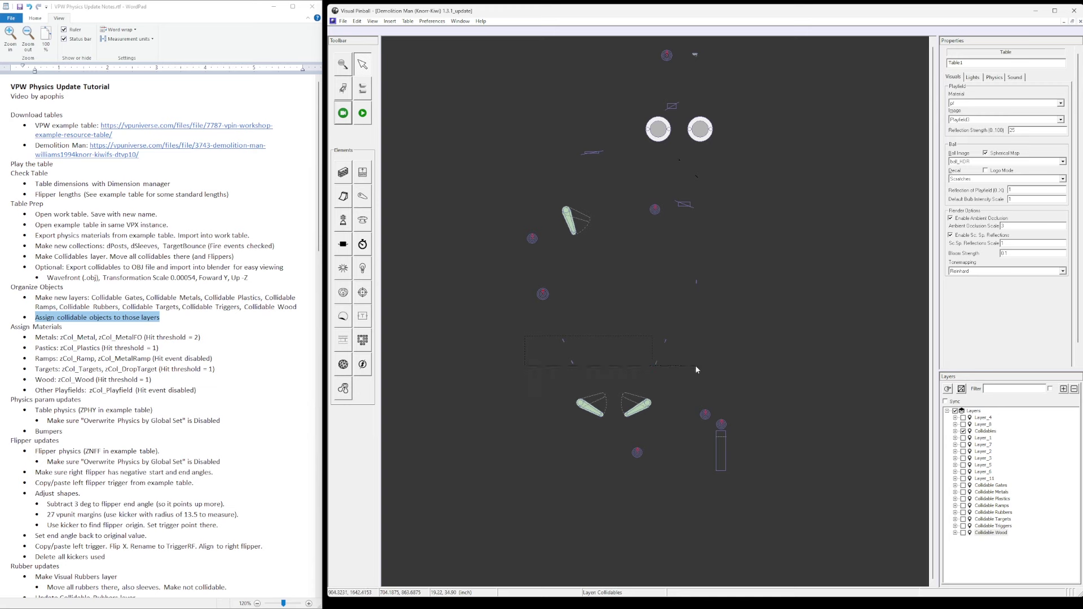
drag(696, 367, 698, 369)
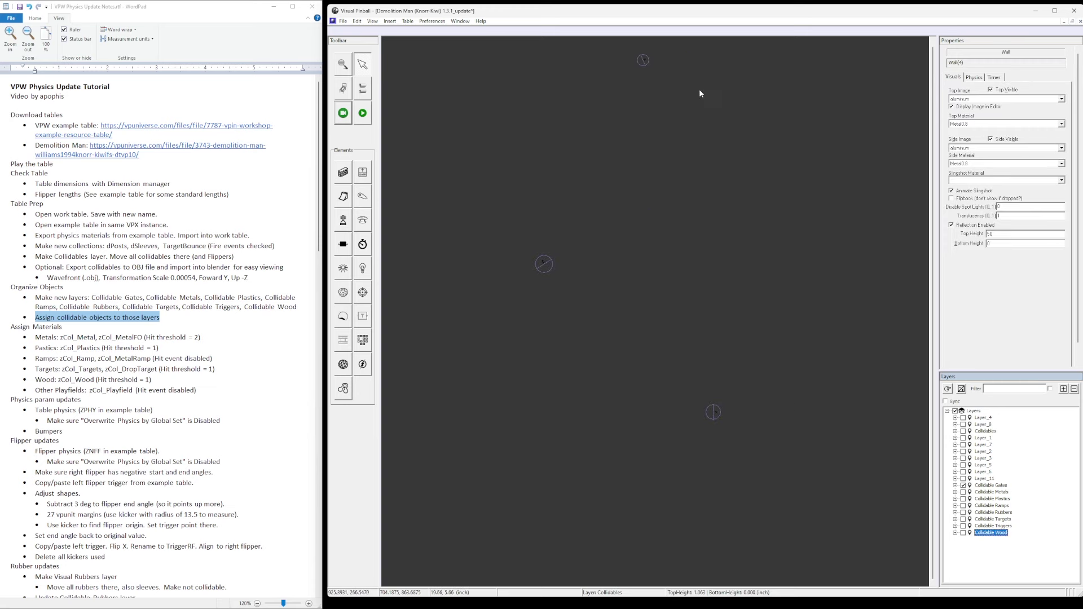
Review the contents of the Collidable Gates, Collidable Metals and Collidable Ramps layers, displaying one layer at a time
drag(788, 402, 790, 460)
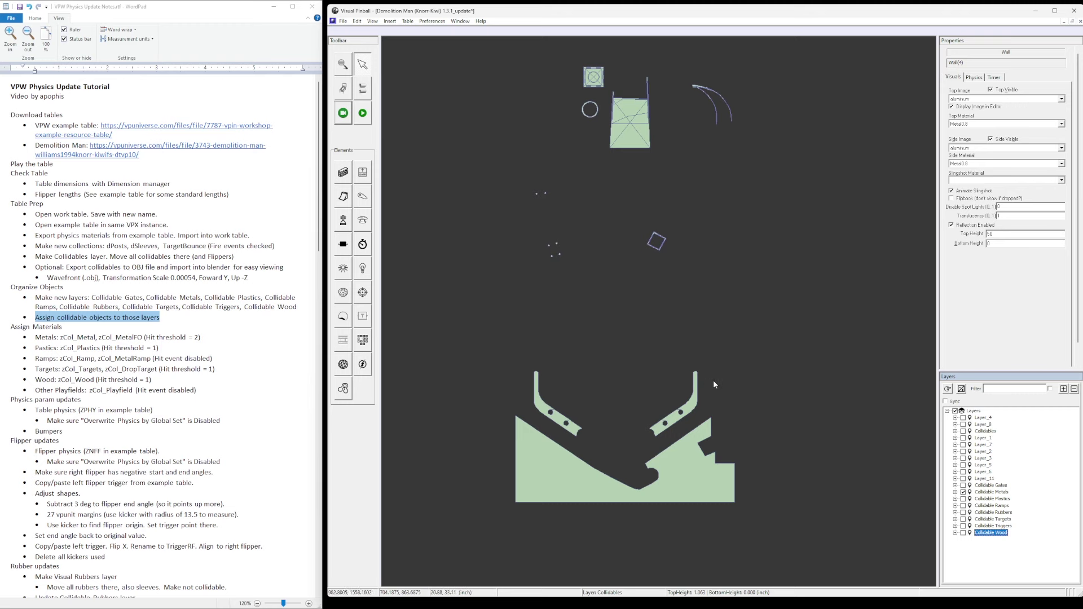
click(964, 492)
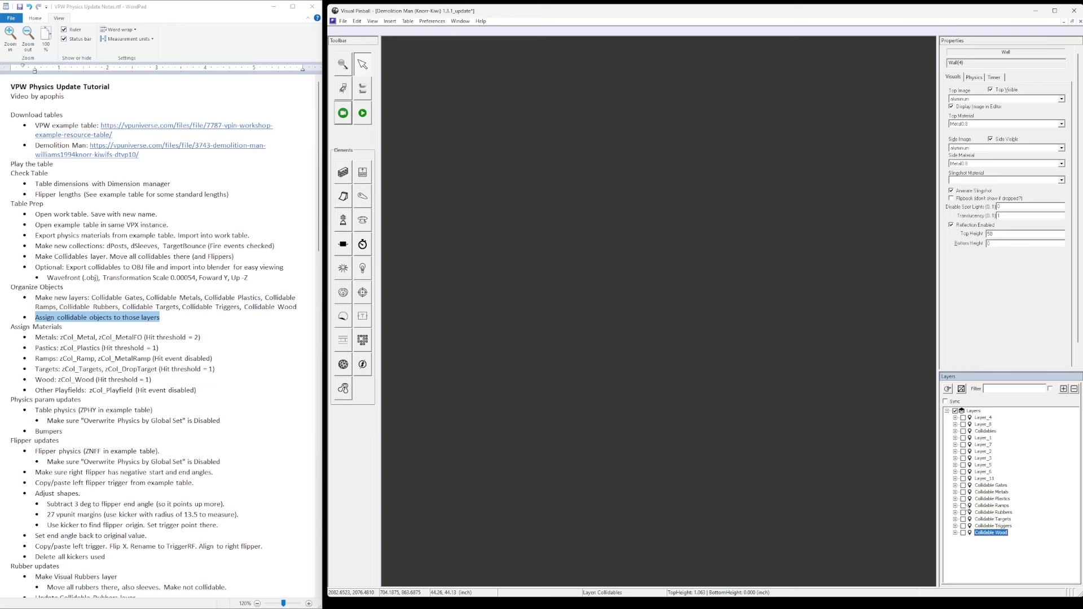
click(964, 506)
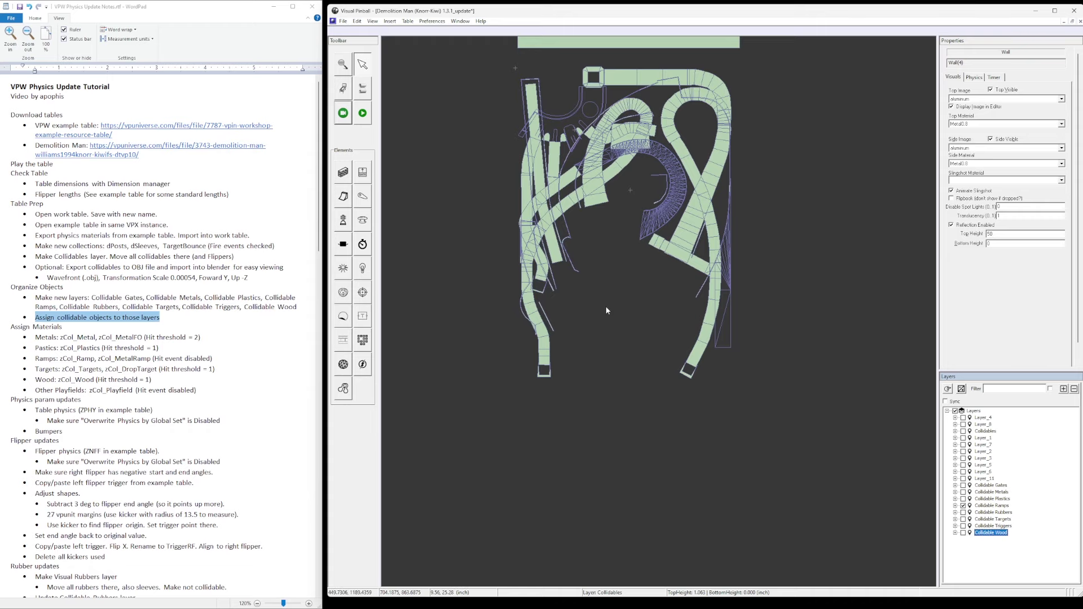
scroll(607, 316, up, 1)
scroll(610, 329, up, 1)
scroll(621, 369, down, 2)
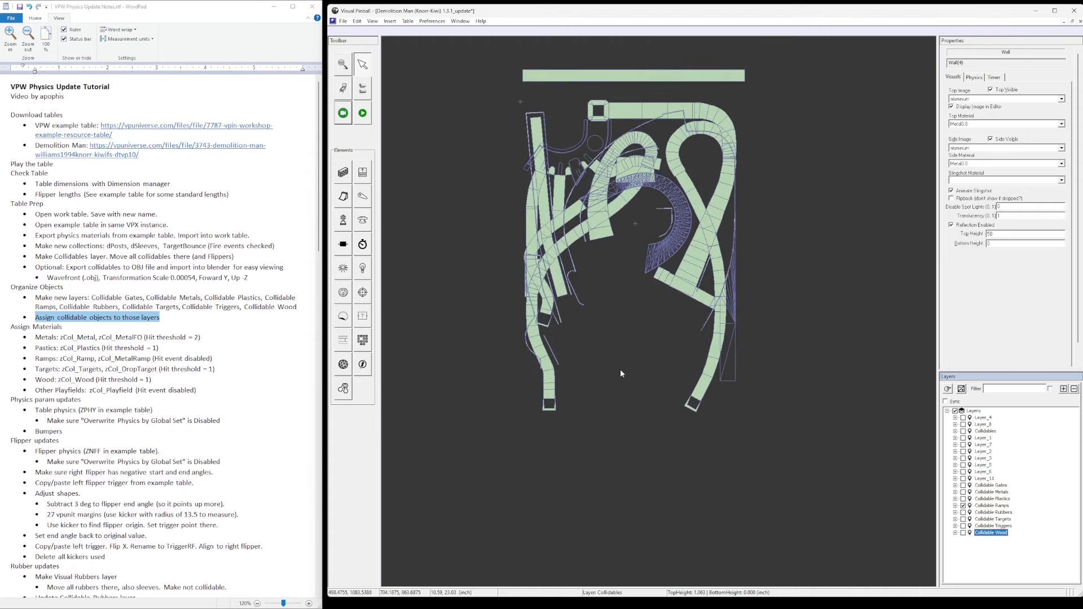
scroll(580, 336, up, 3)
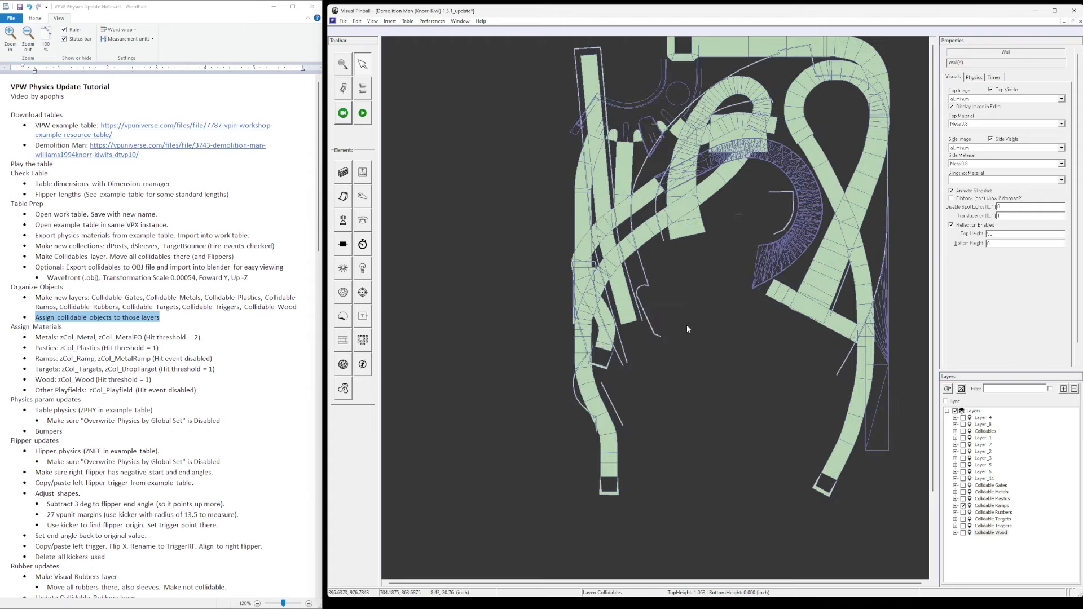
Assign the Metals2 lane-guide ramps and the remaining small curved metal guide from Collidable Ramps to the Collidable Metals layer
click(581, 323)
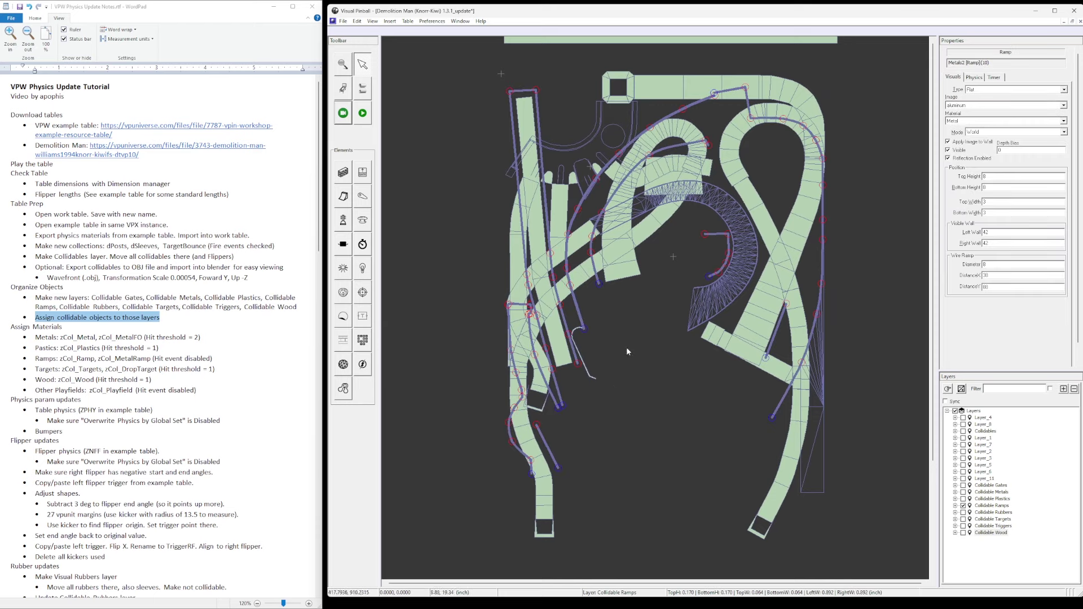
right_click(579, 314)
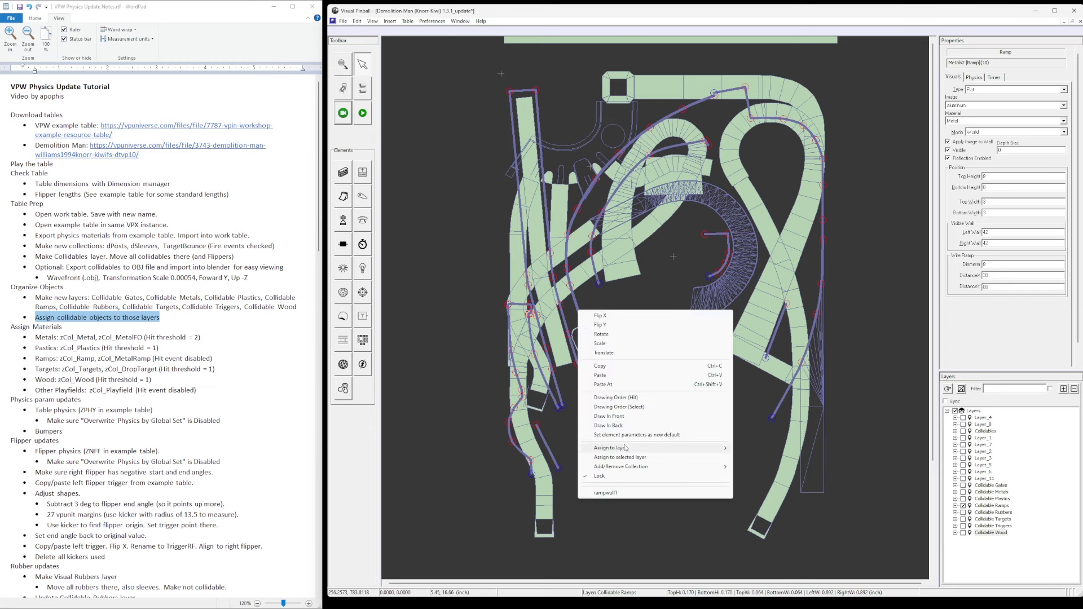
mouse_move(626, 448)
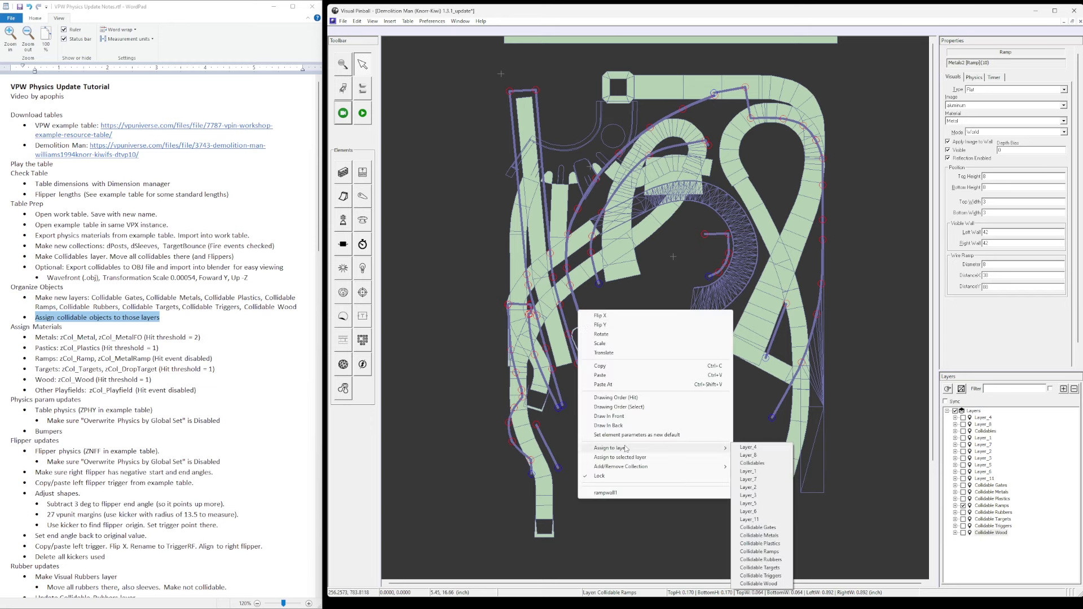
click(776, 544)
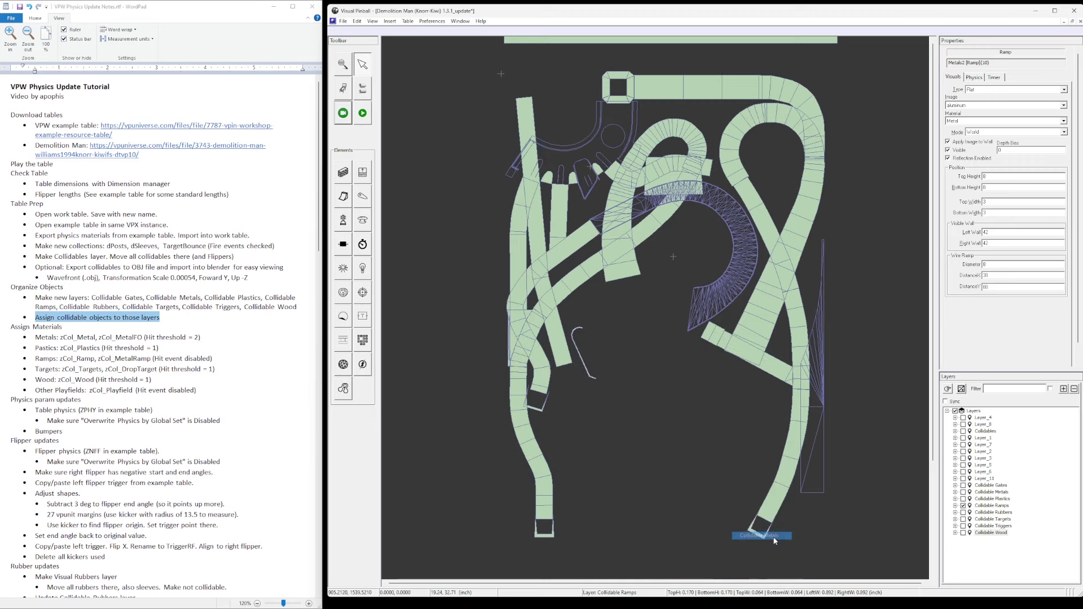
click(579, 358)
right_click(580, 359)
mouse_move(640, 504)
click(770, 456)
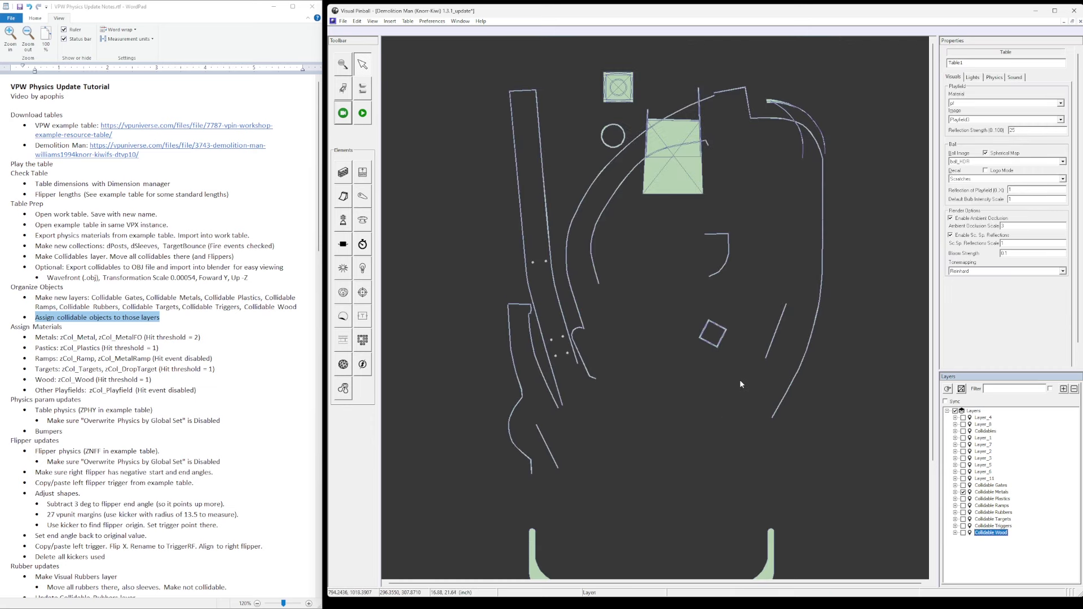
Review the Collidable Metals and Collidable Plastics layers, and inspect the objects in Collidable Ramps, including the claw ramp, for misplaced items
scroll(780, 434, up, 1)
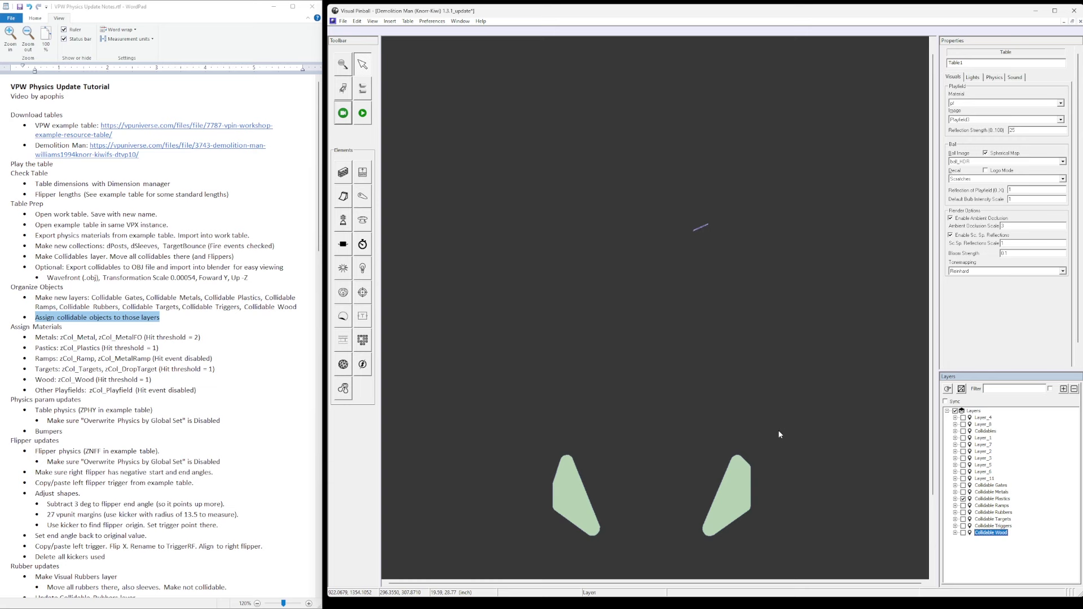
click(963, 498)
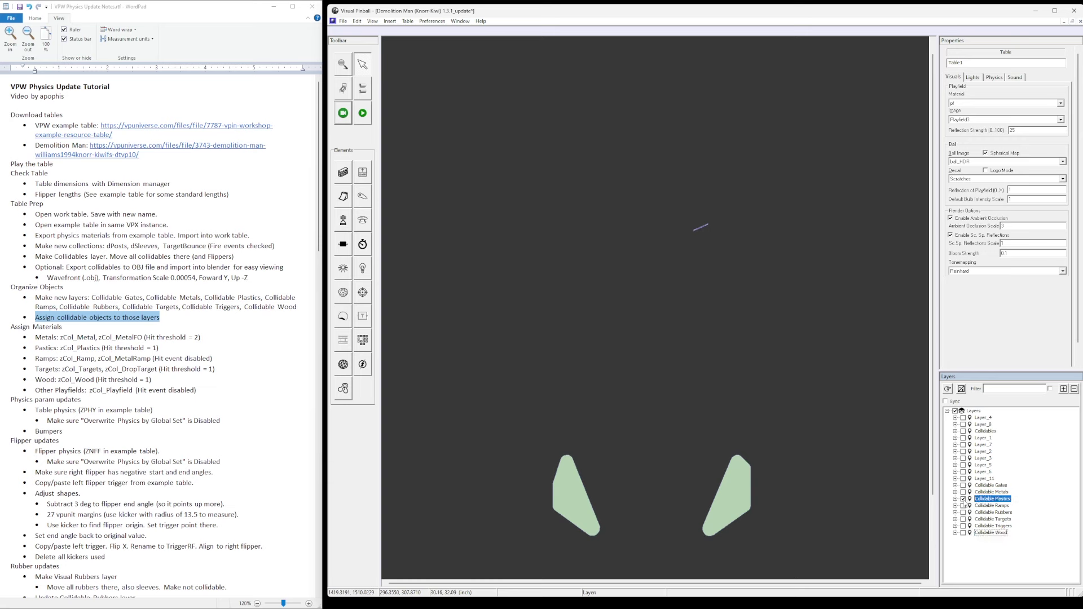
click(963, 506)
scroll(651, 217, up, 2)
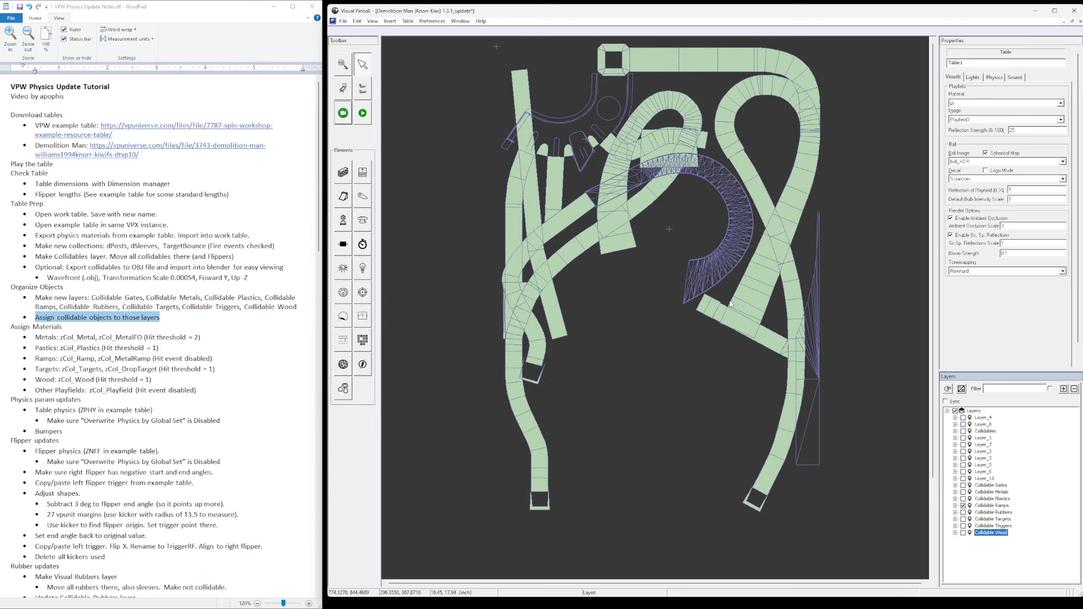
click(813, 158)
click(811, 306)
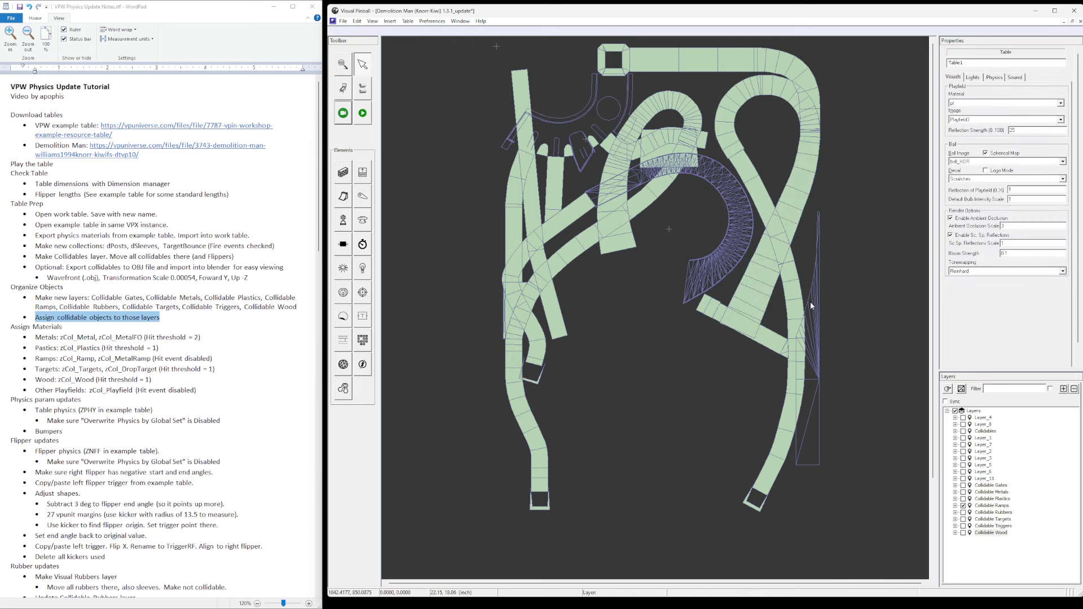
click(703, 272)
click(568, 150)
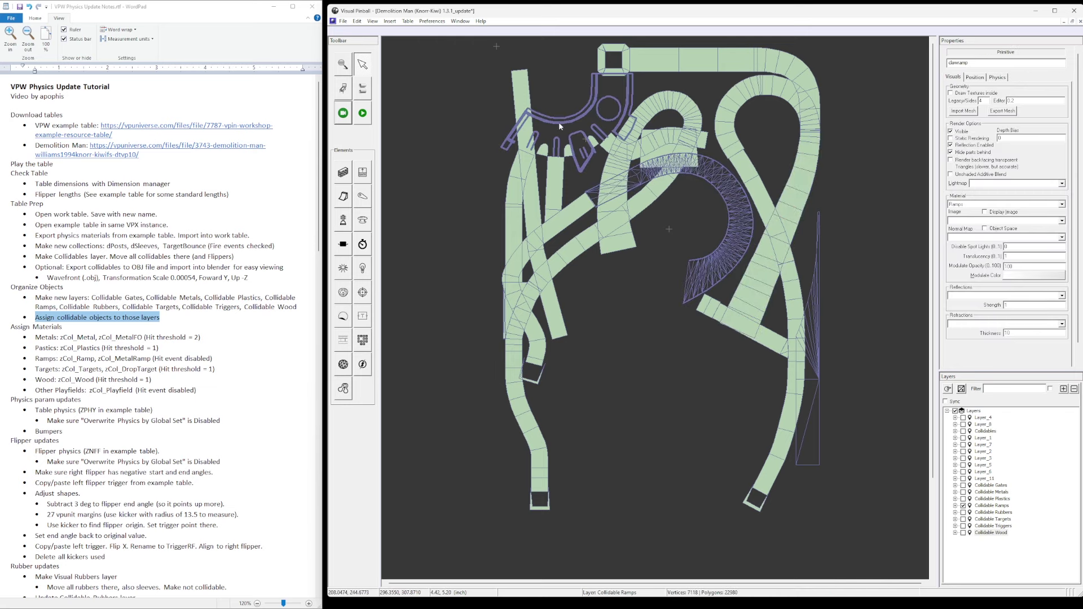
click(592, 142)
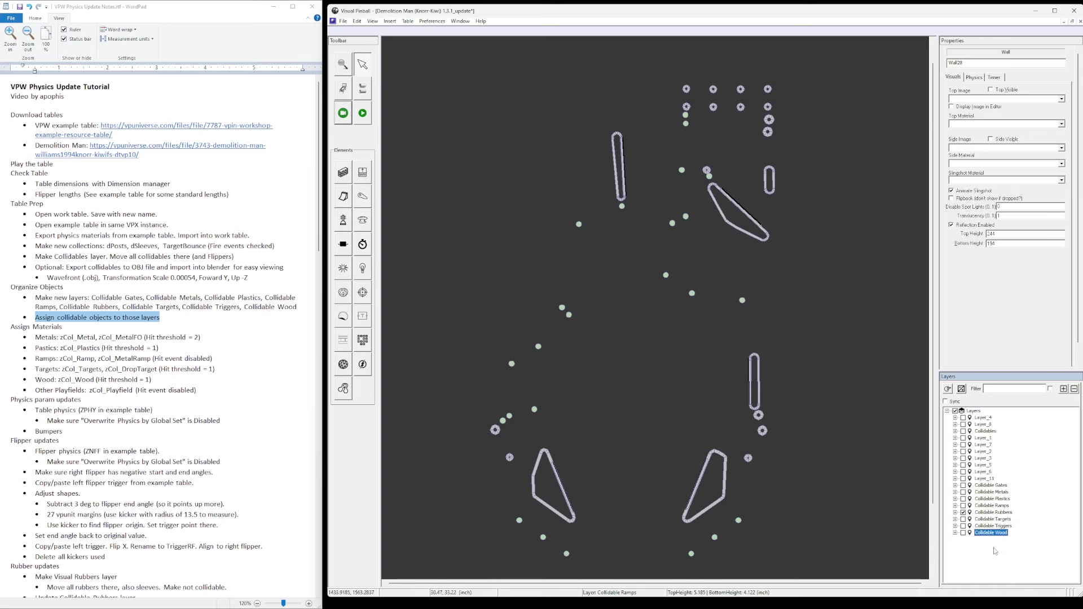
Review the contents of the Collidable Rubbers and Collidable Targets layers, displaying one layer at a time
click(963, 513)
click(963, 519)
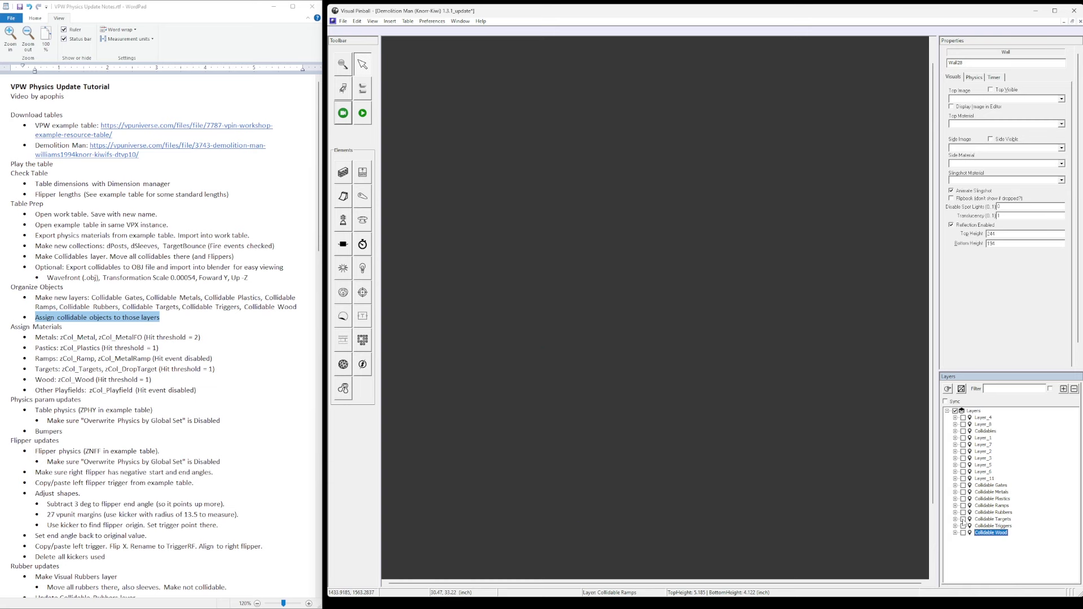
drag(777, 432, 789, 460)
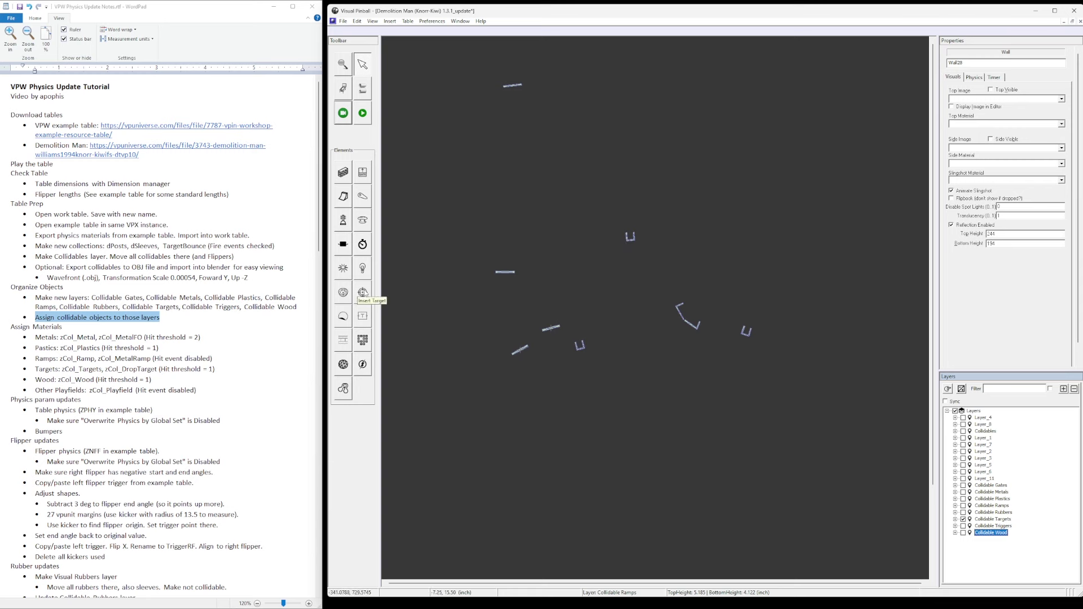
Try inserting a target on the open playfield among the existing target walls, and delete it again
click(343, 244)
click(562, 259)
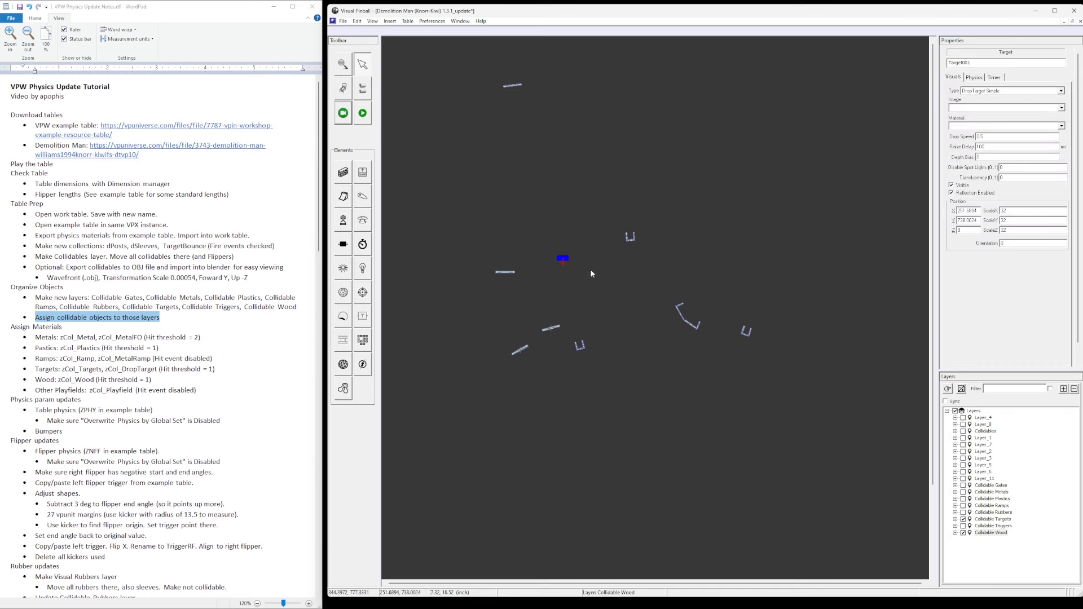
key(Delete)
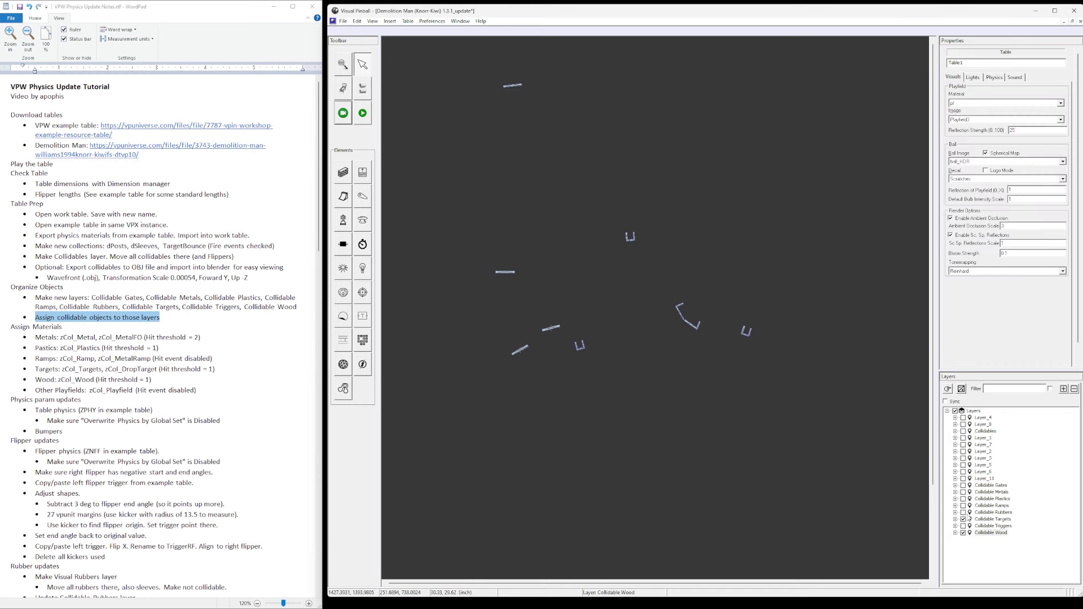
Review the Collidable Triggers layer and the Collidable Wood layer, selecting all wood objects to examine their placement
click(964, 519)
click(963, 526)
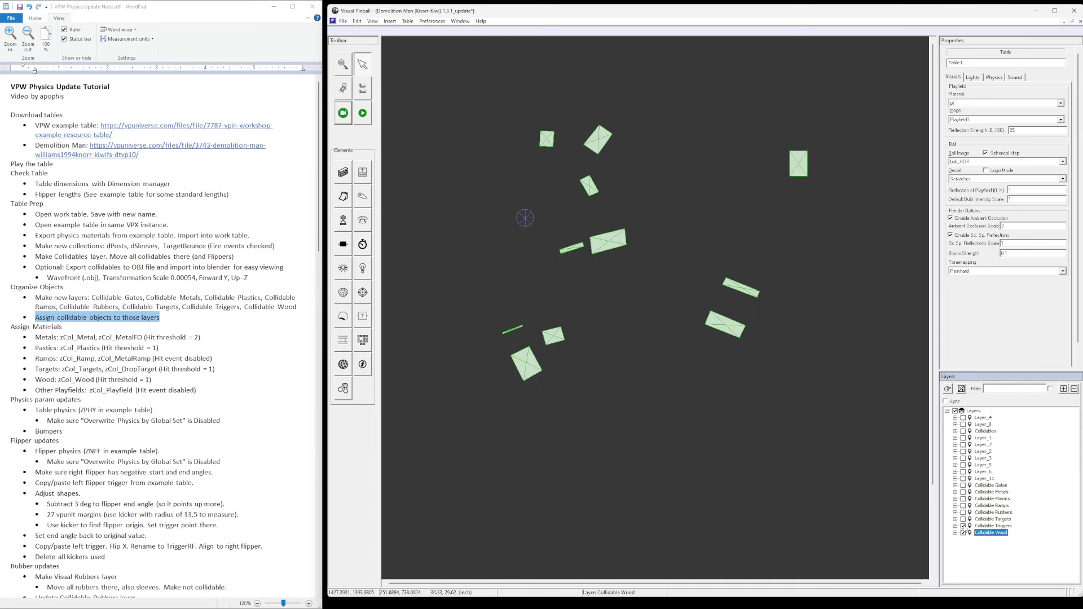
click(621, 277)
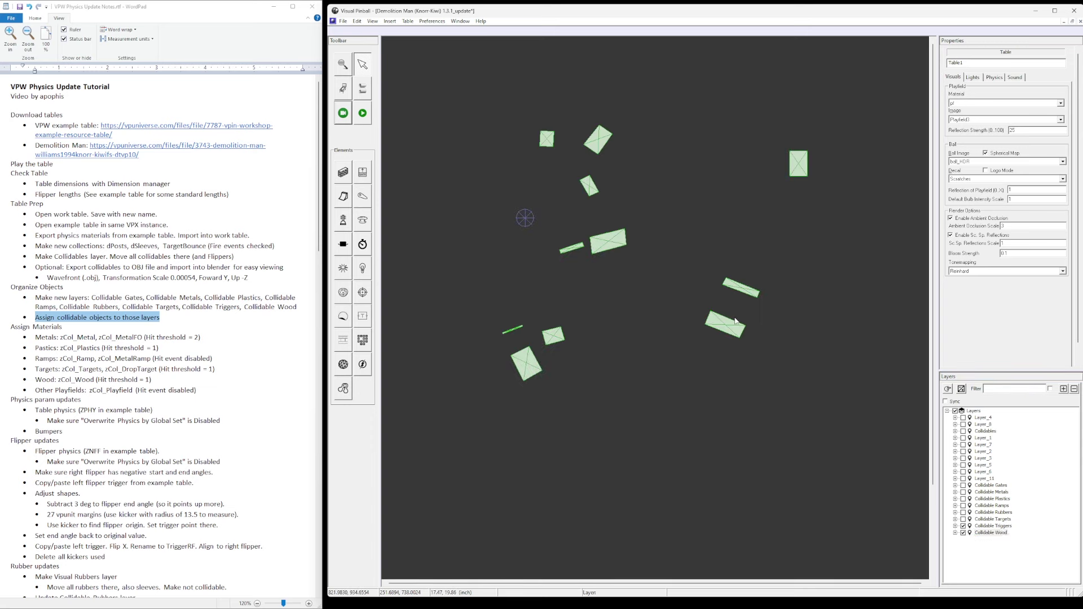
click(964, 526)
double_click(991, 533)
scroll(719, 413, down, 2)
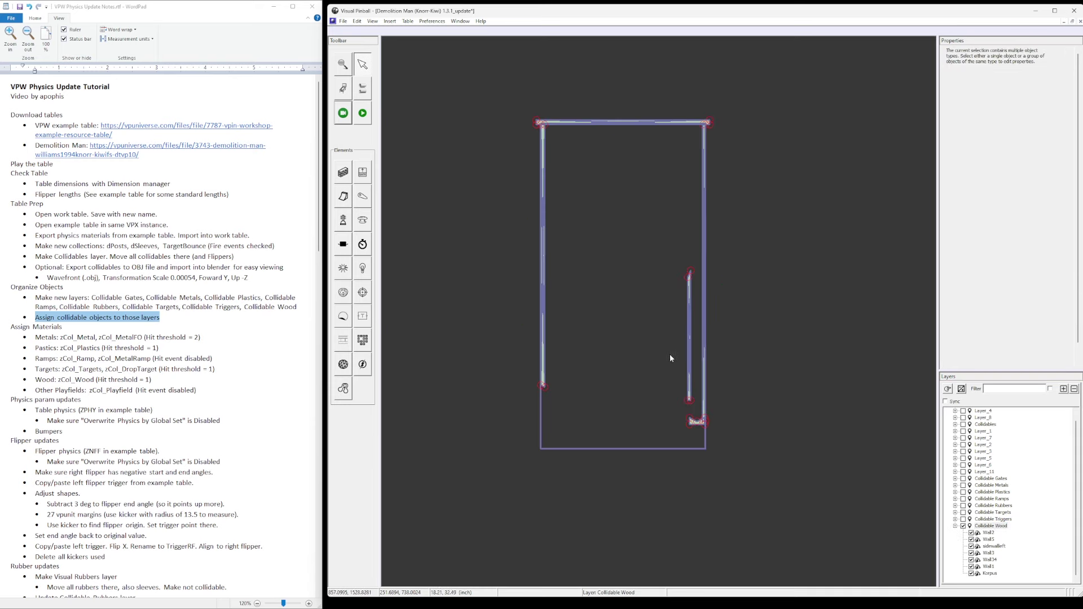
click(816, 354)
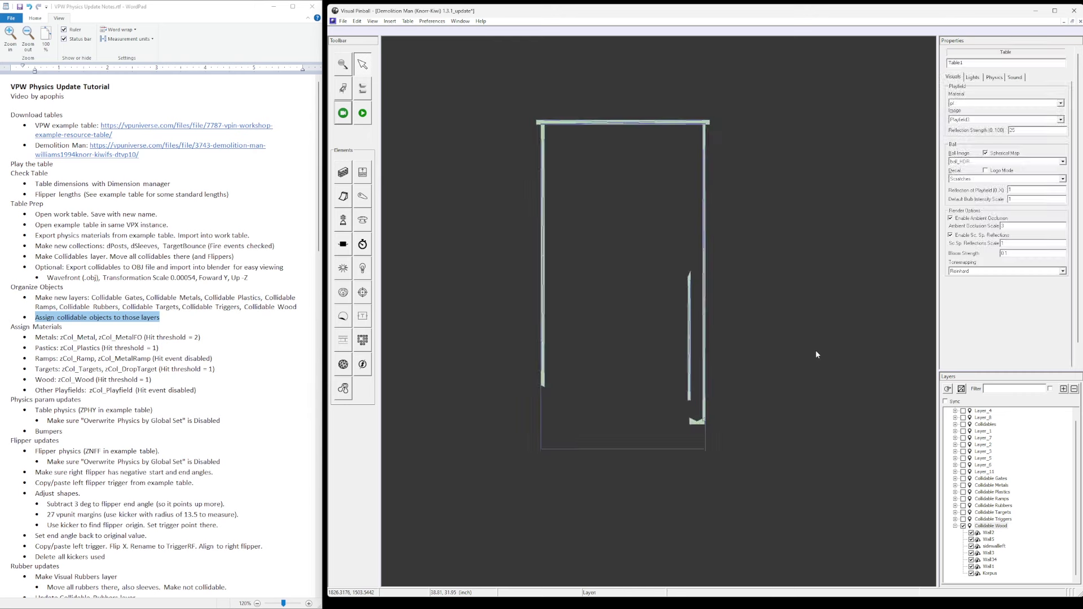
Display only the Collidable Metals layer and highlight the Metals material line in the WordPad notes
click(963, 527)
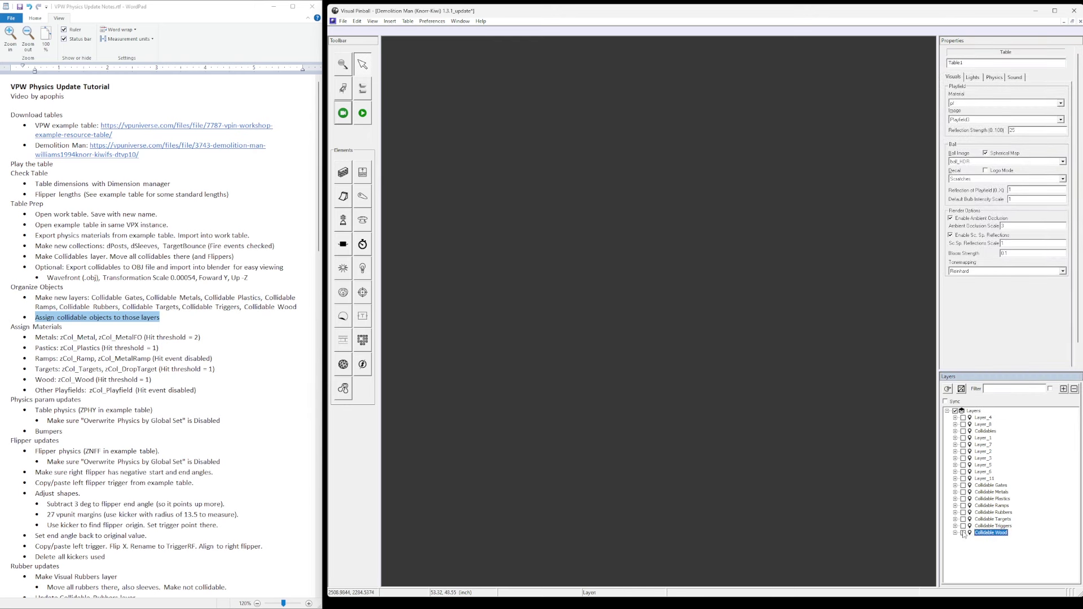
click(963, 486)
click(963, 485)
drag(201, 338, 41, 337)
click(963, 493)
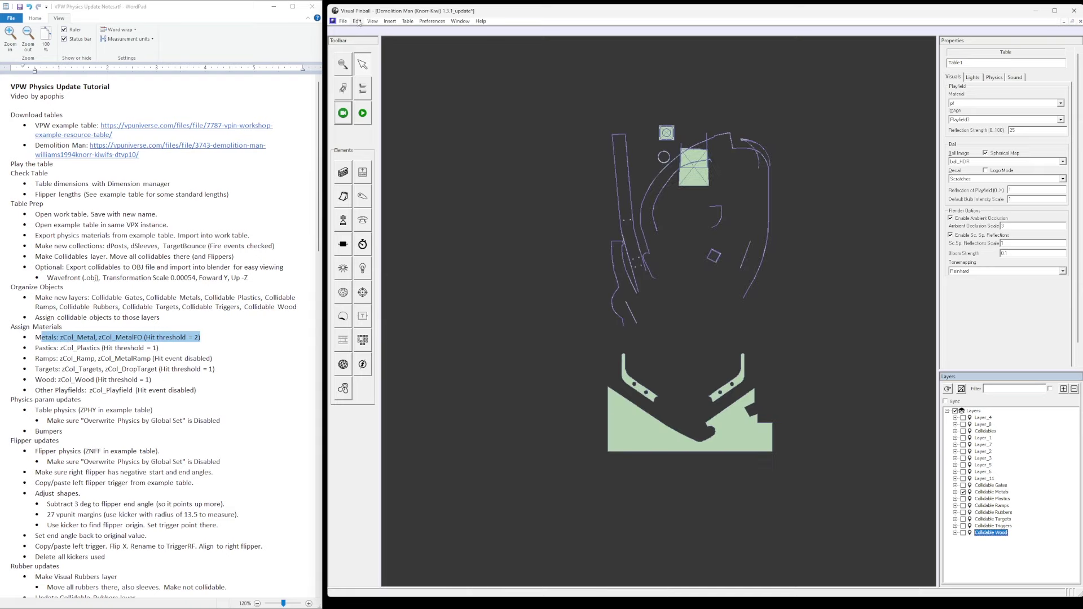
Open the element search list and sort its entries by type and by layer
click(343, 21)
mouse_move(357, 21)
click(394, 112)
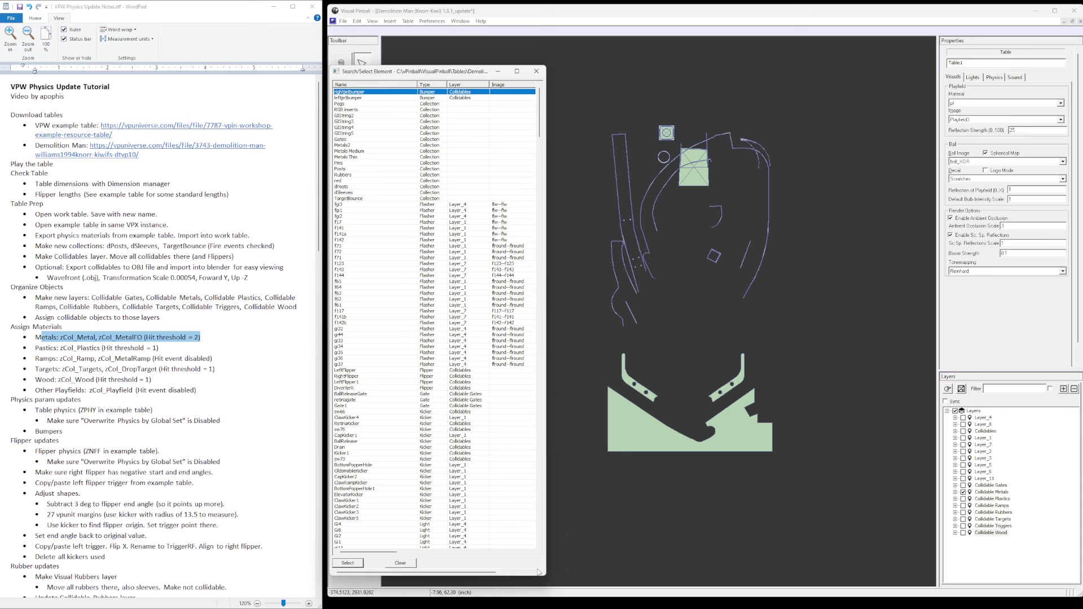
click(433, 88)
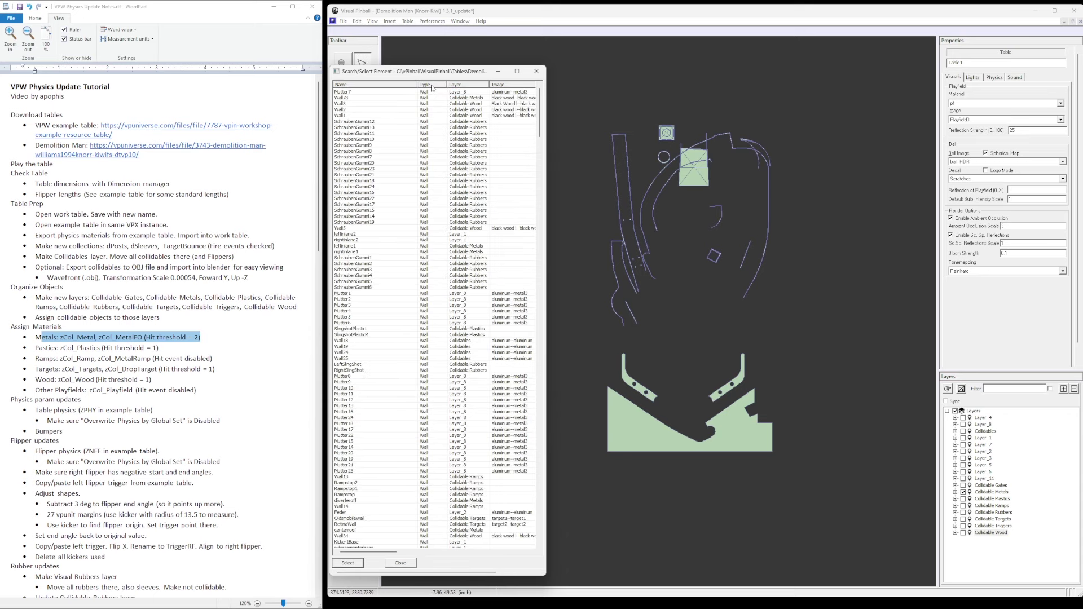
click(432, 88)
click(457, 86)
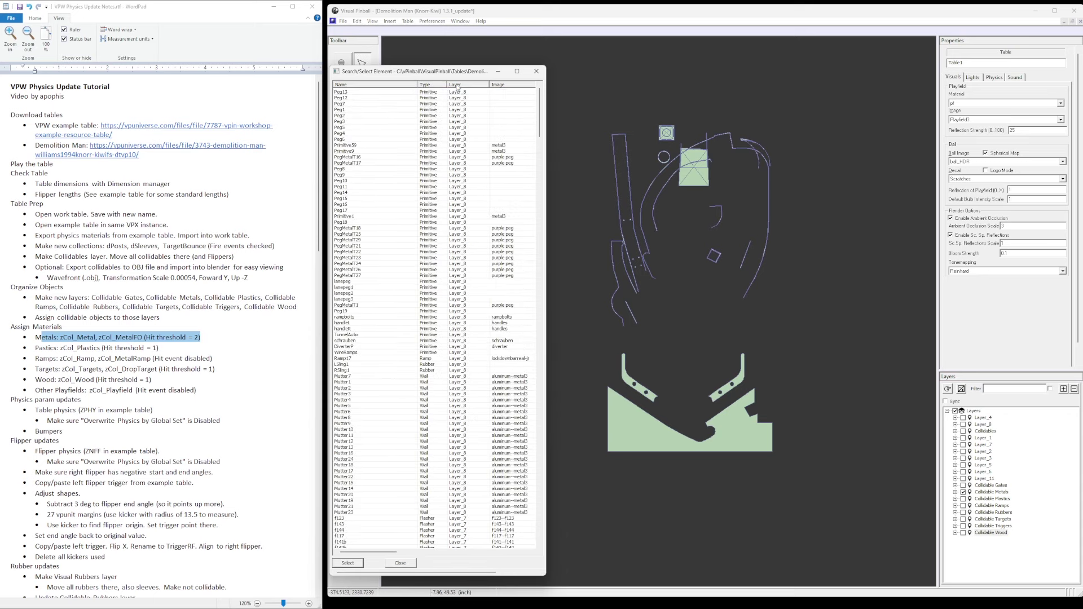
click(457, 87)
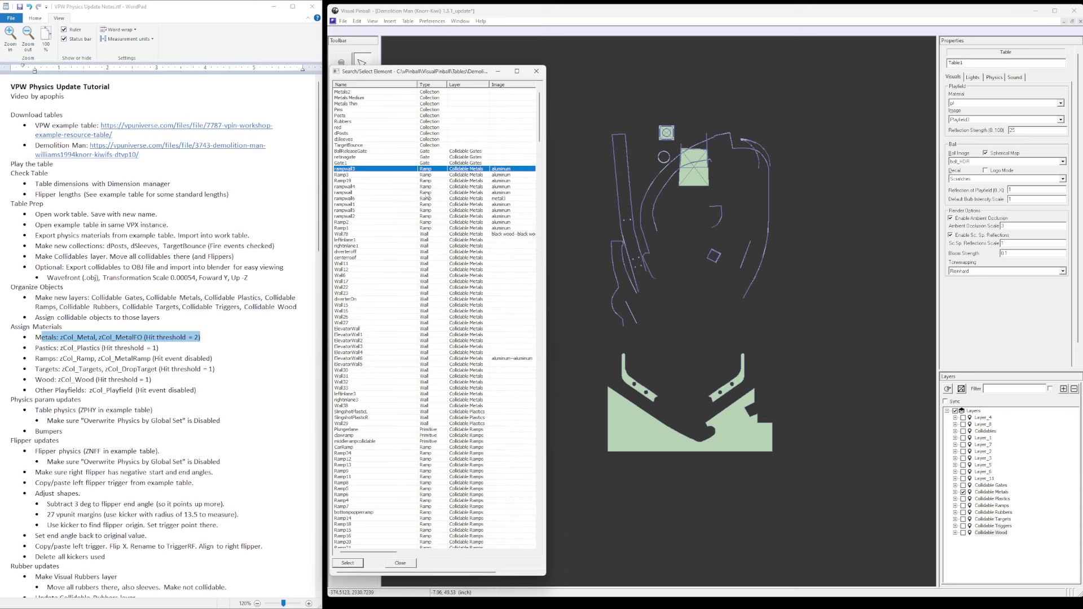
Select all the ramps belonging to the Collidable Metals layer through the element search list
click(472, 152)
shift+click(474, 164)
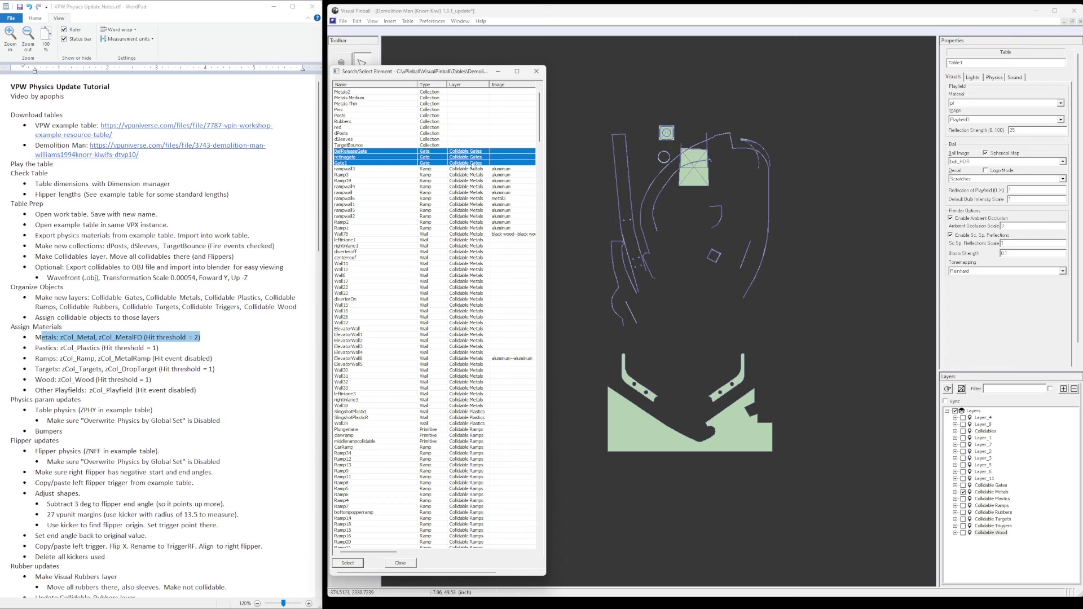
click(468, 169)
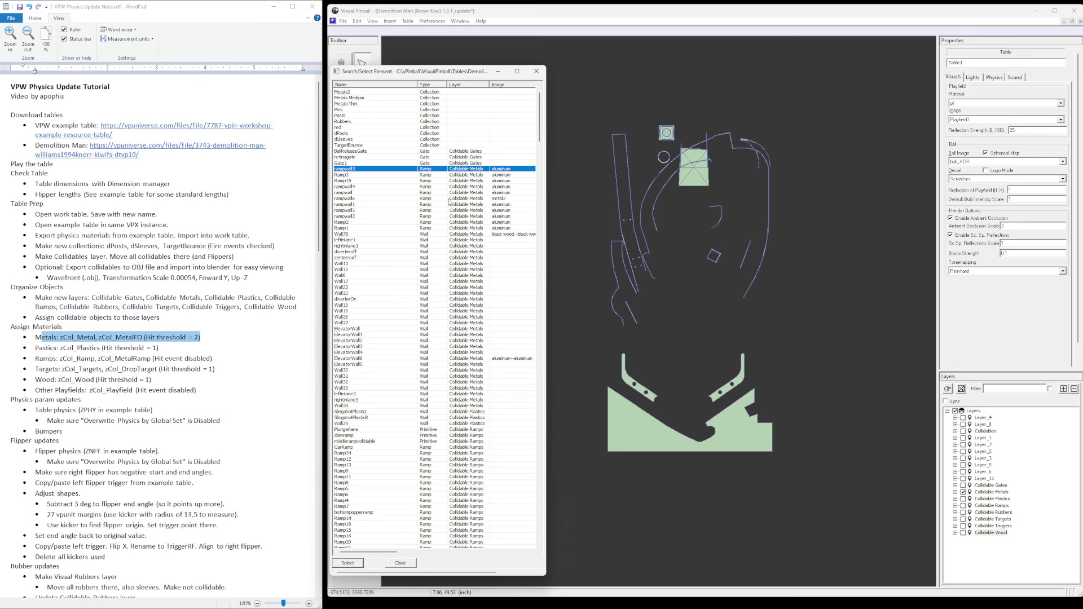
shift+click(426, 228)
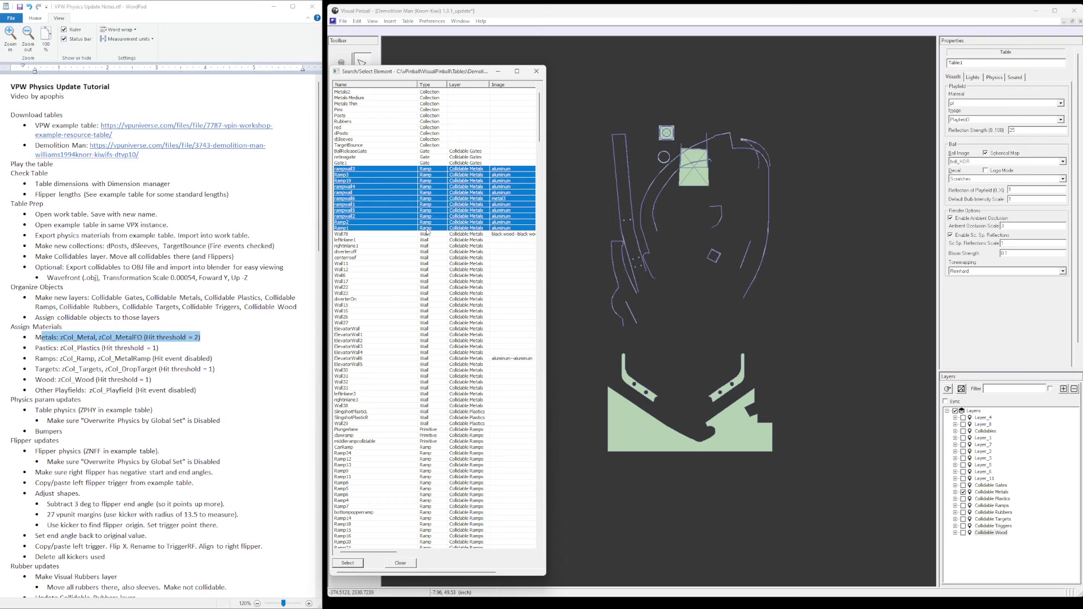
click(347, 564)
Give the selected ramps the zCol_Metal physics material with material overwriting off, and enable their hit event with a threshold of 2
click(975, 78)
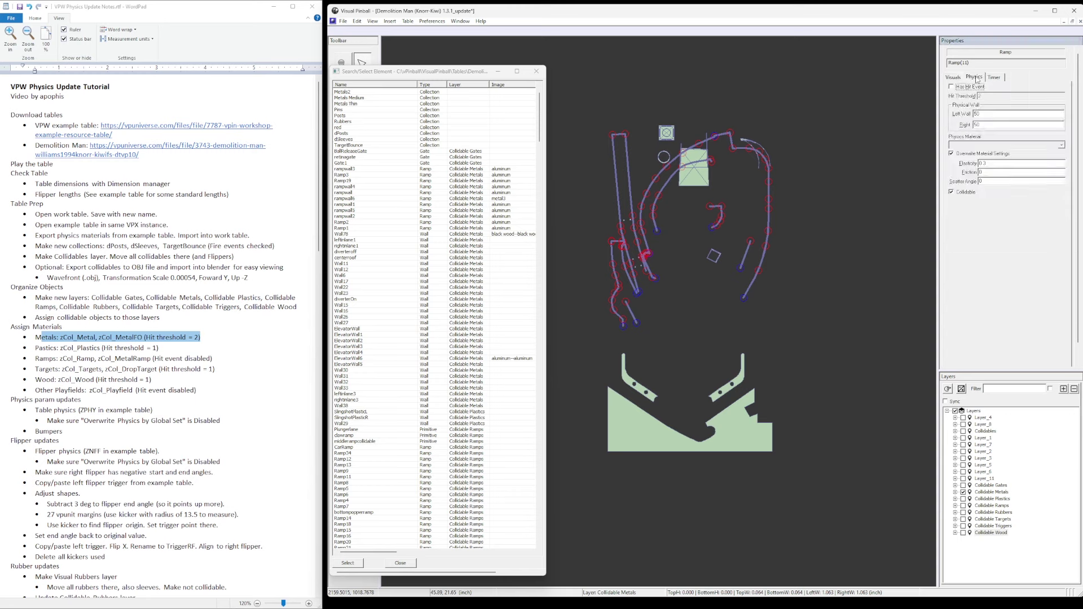
click(952, 154)
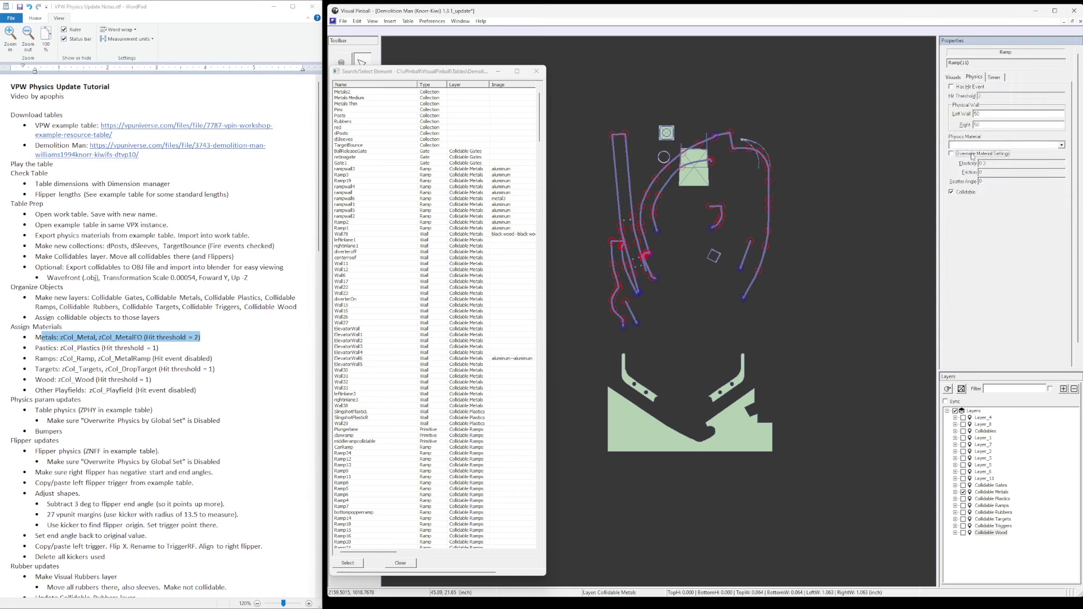
click(985, 146)
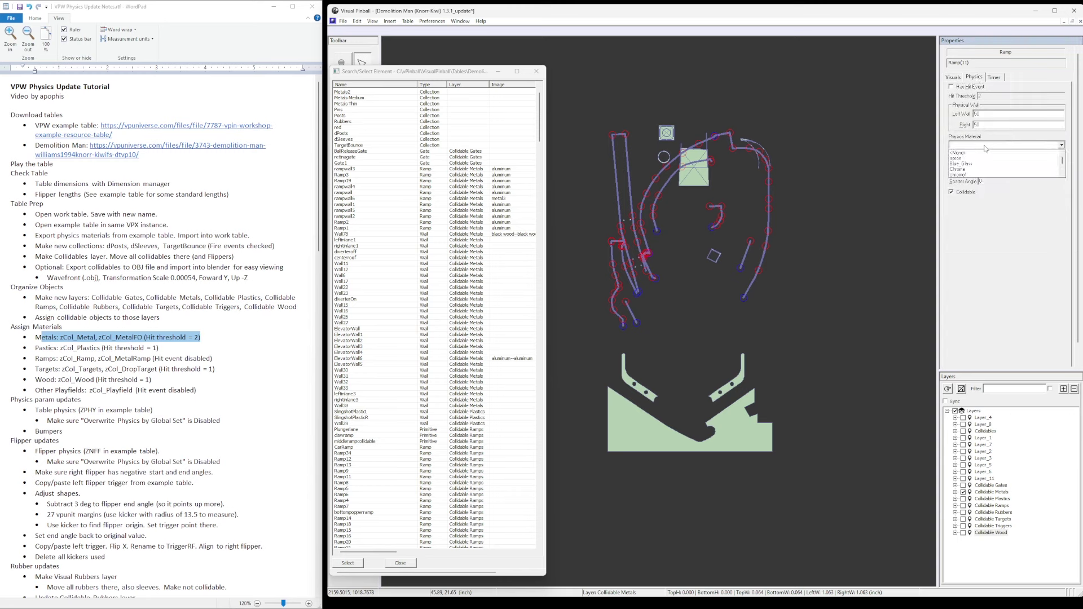
key(z)
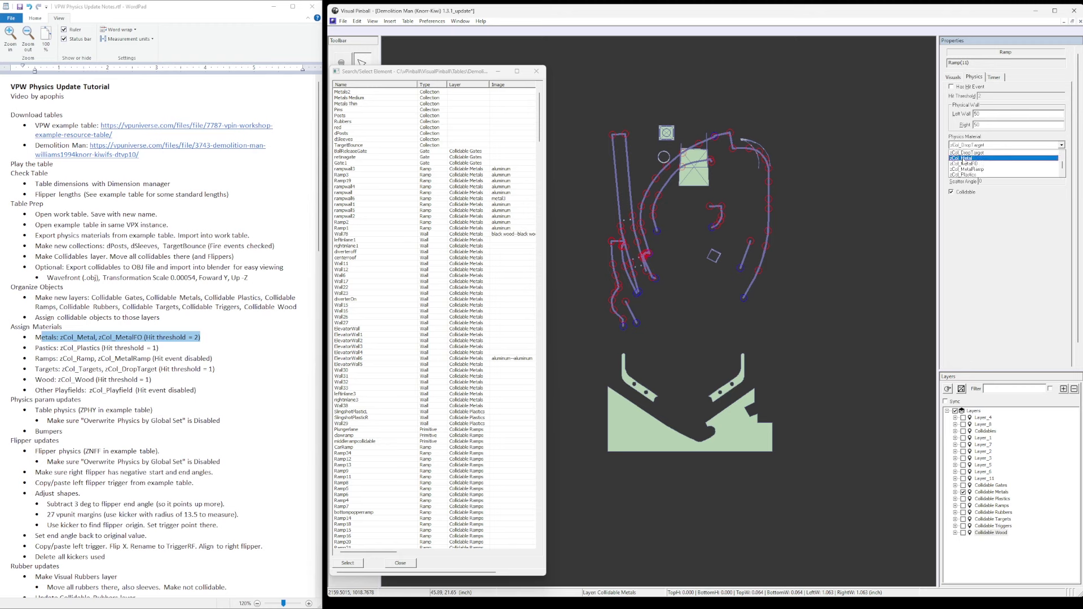
click(963, 159)
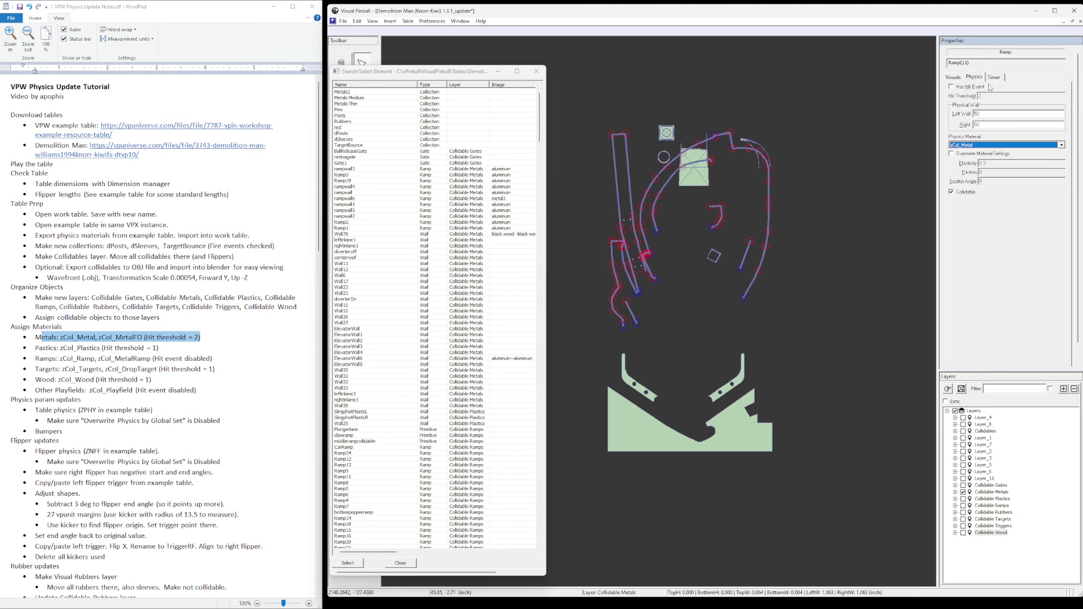
click(952, 88)
double_click(987, 97)
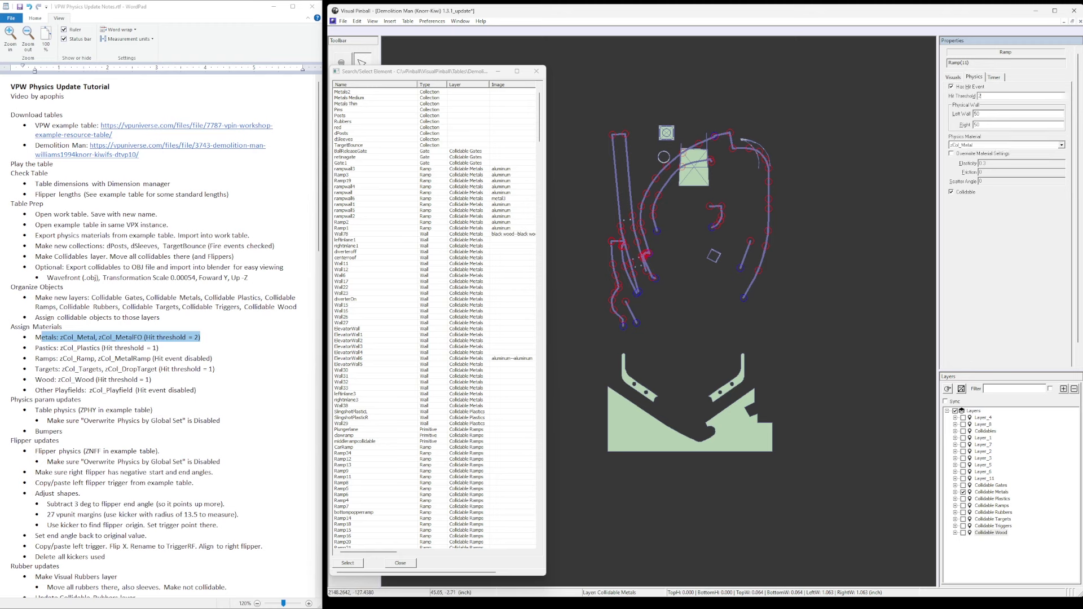
Select all the walls belonging to the Collidable Metals layer through the element search list
click(451, 234)
shift+click(429, 424)
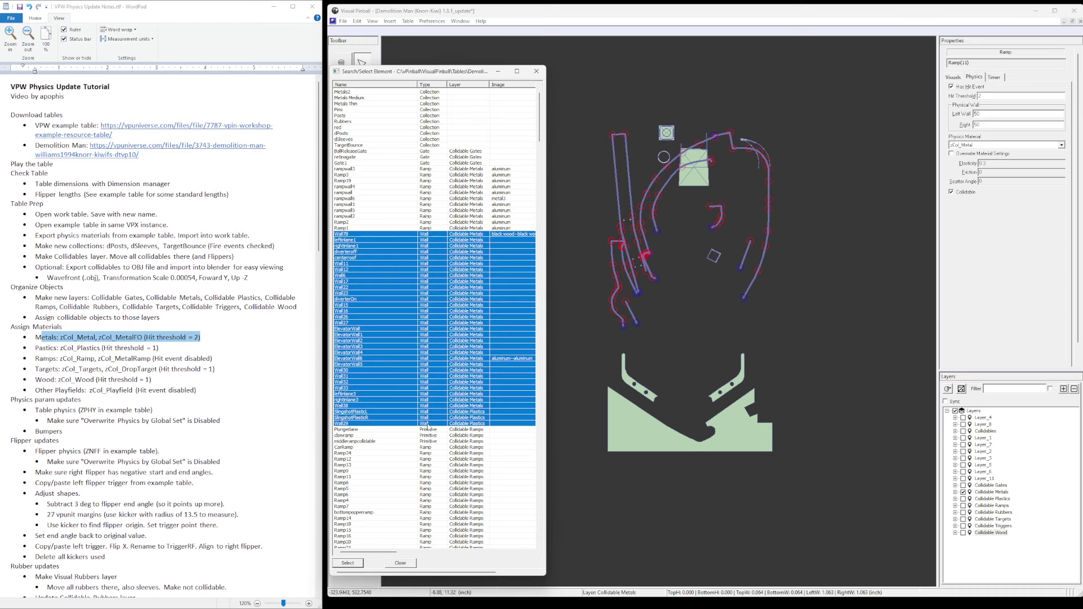
shift+click(430, 407)
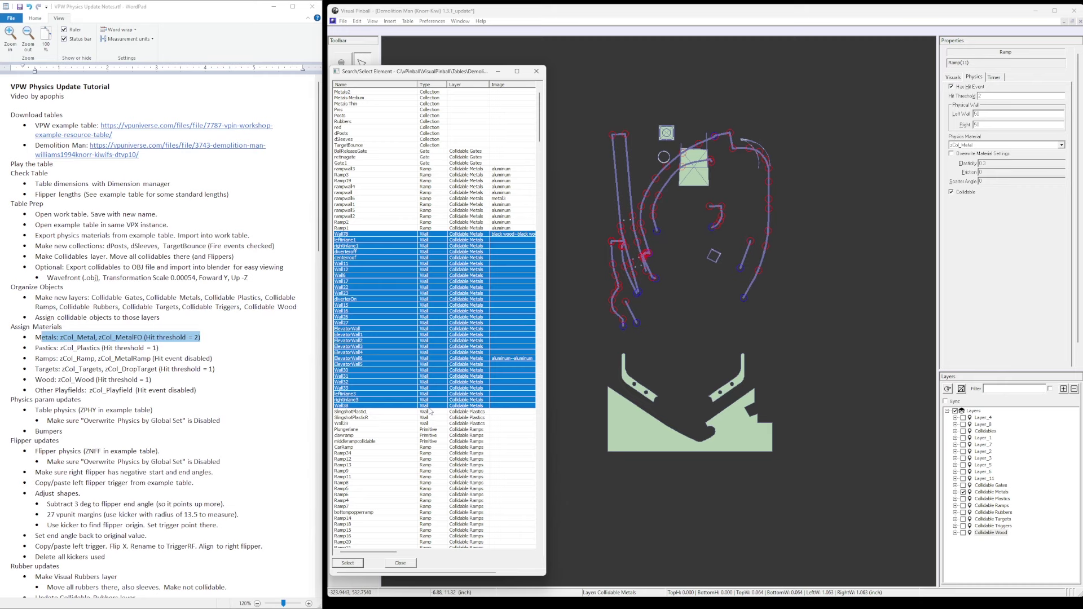
key(Return)
Give the selected metal walls the zCol_Metal physics material and enable their hit event with a threshold of 2
click(977, 135)
text(z)
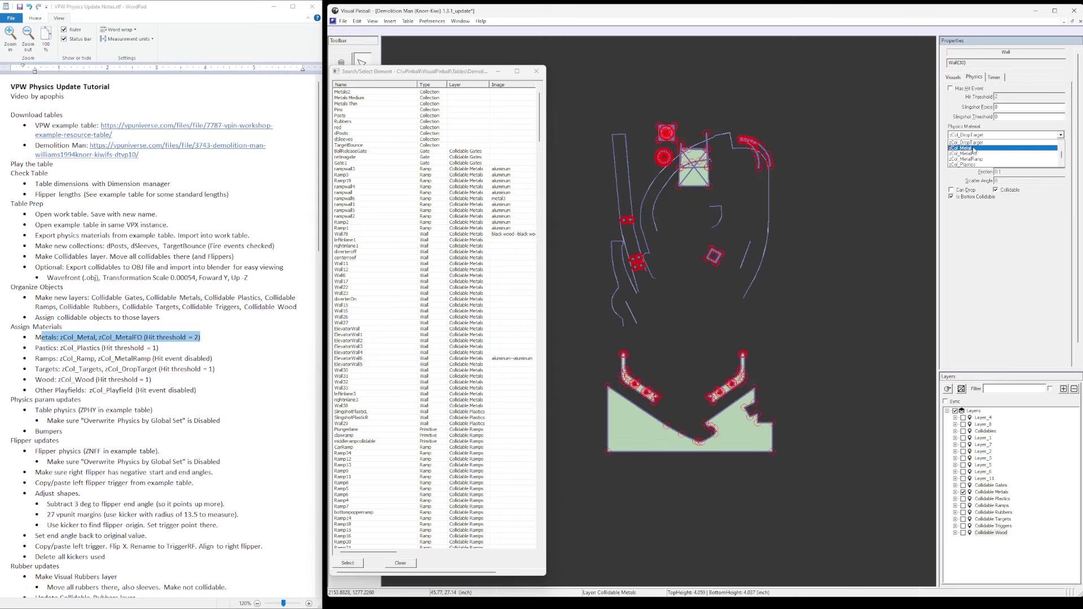
click(974, 149)
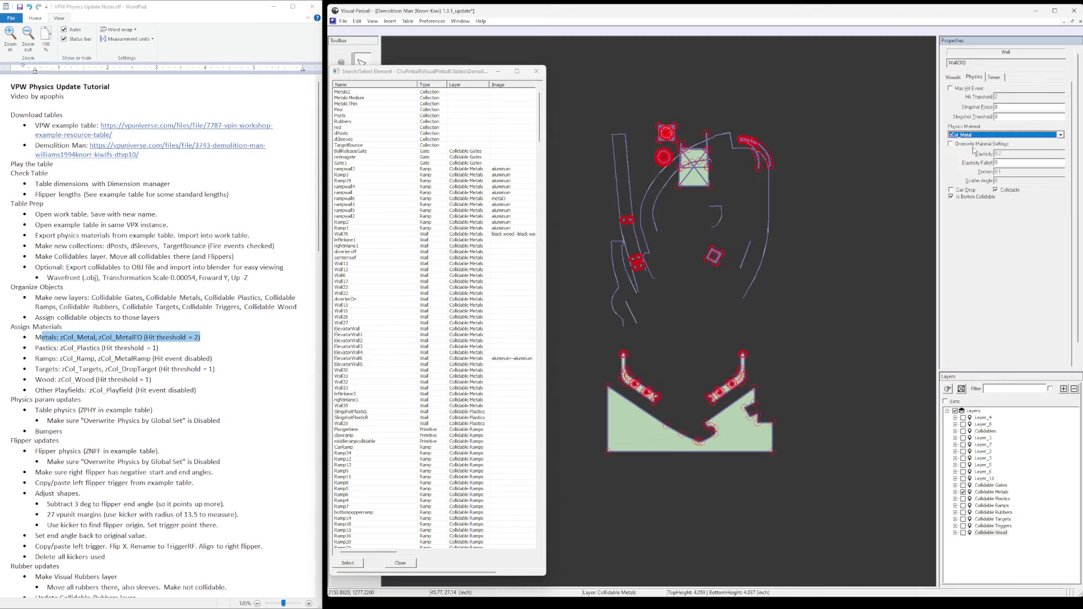
click(951, 89)
drag(1008, 96, 962, 96)
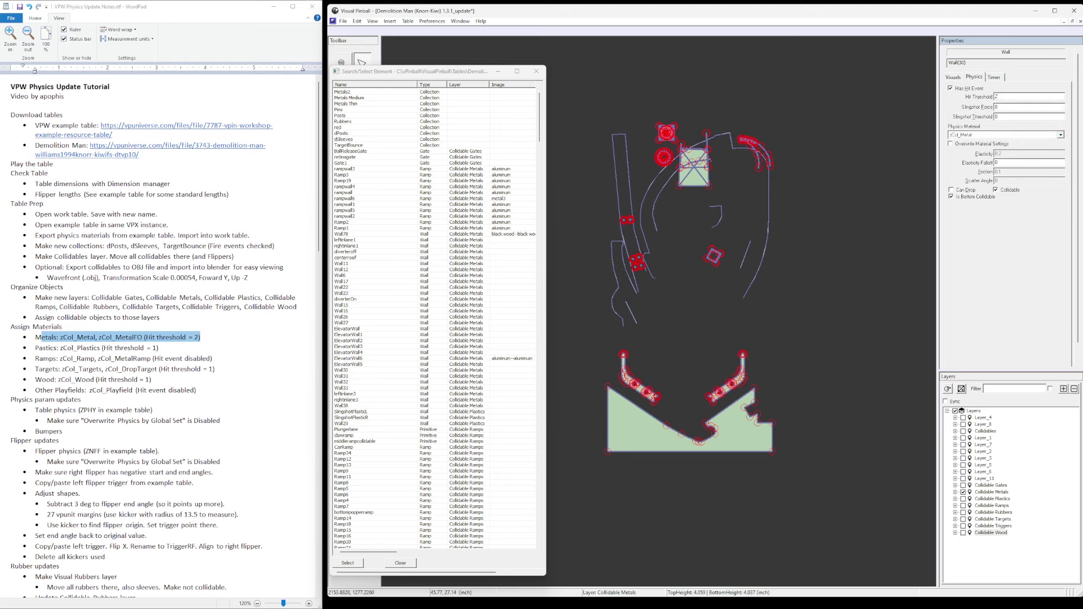
Highlight the plastics material line in the WordPad notes and display only the Collidable Plastics layer
drag(159, 348, 35, 348)
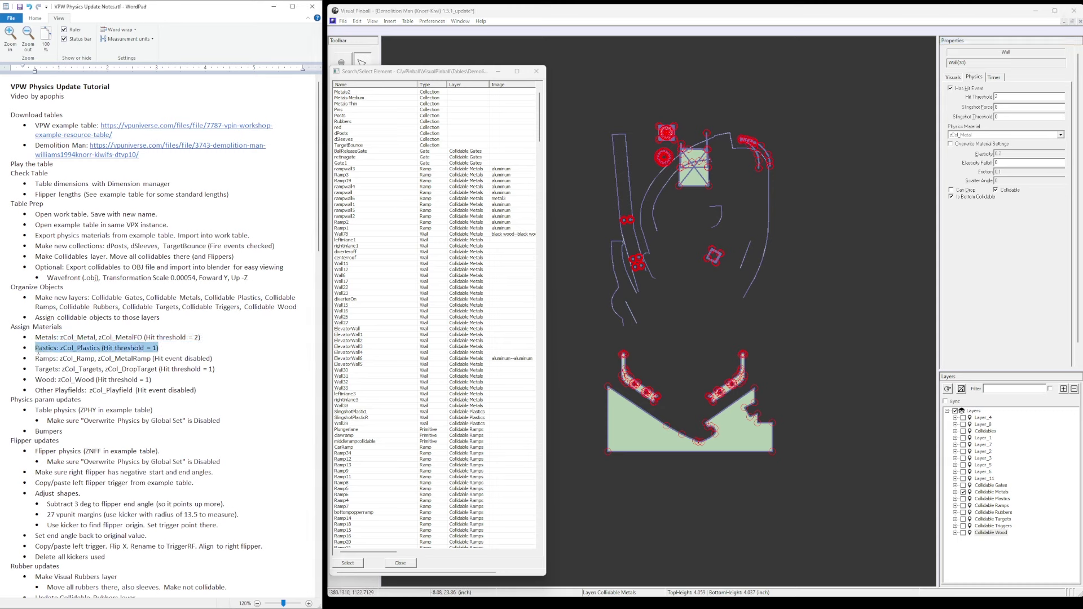
click(964, 492)
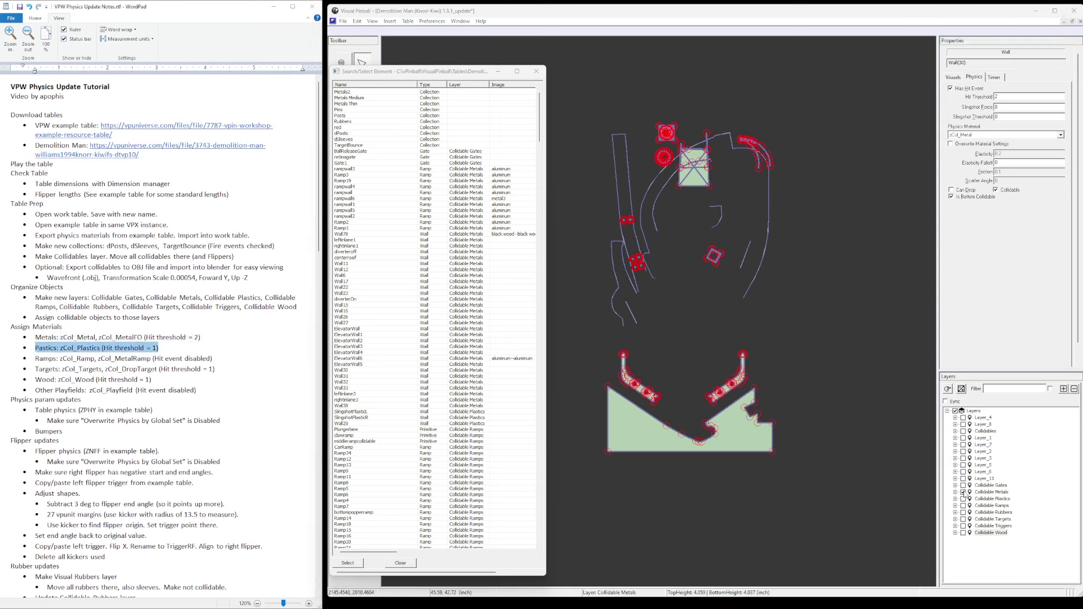
click(963, 498)
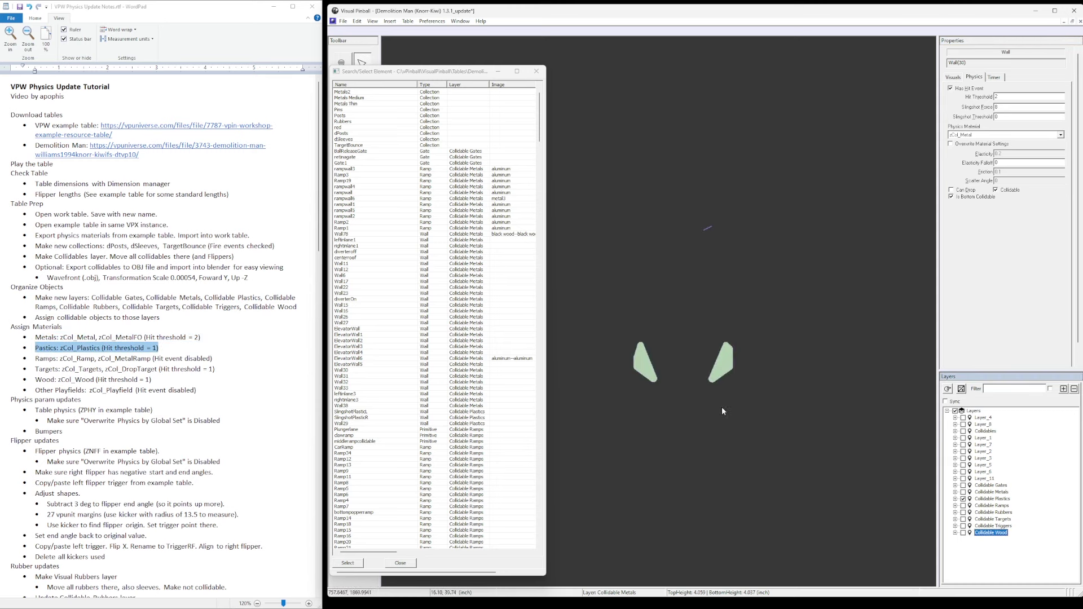
Give both slingshot plastics and the small upper wall the zCol_Plastics material and enable their hit event with a threshold of 1
click(646, 357)
ctrl+click(722, 361)
ctrl+click(709, 228)
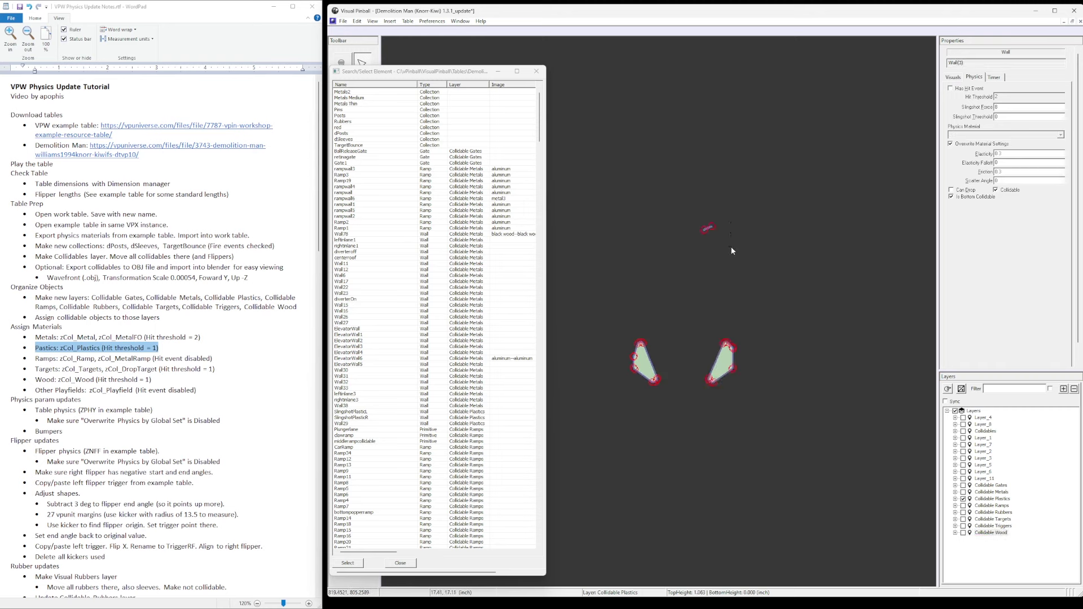
click(981, 136)
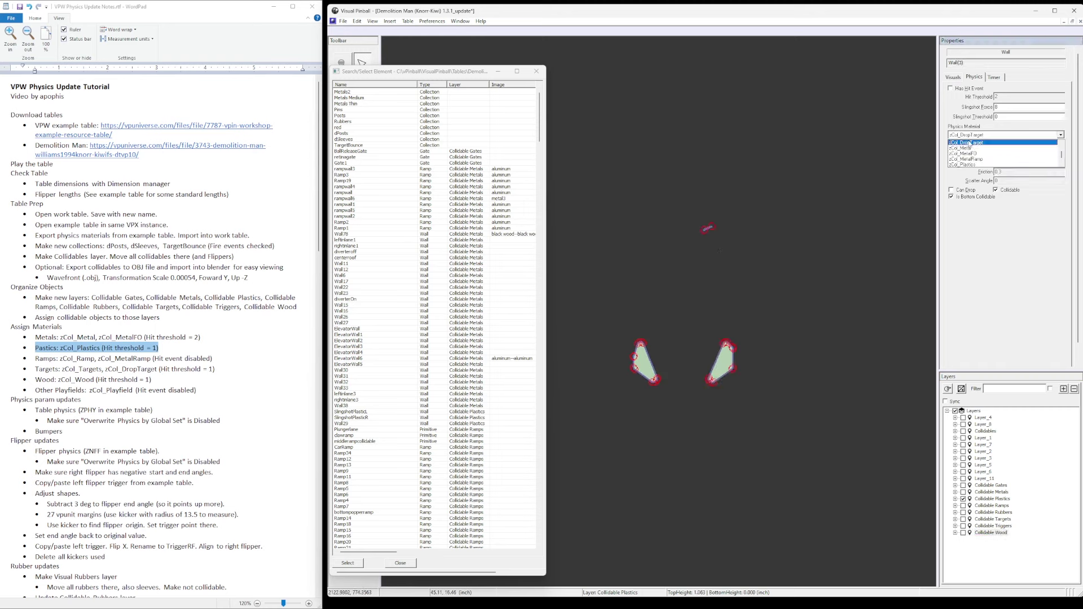
click(962, 165)
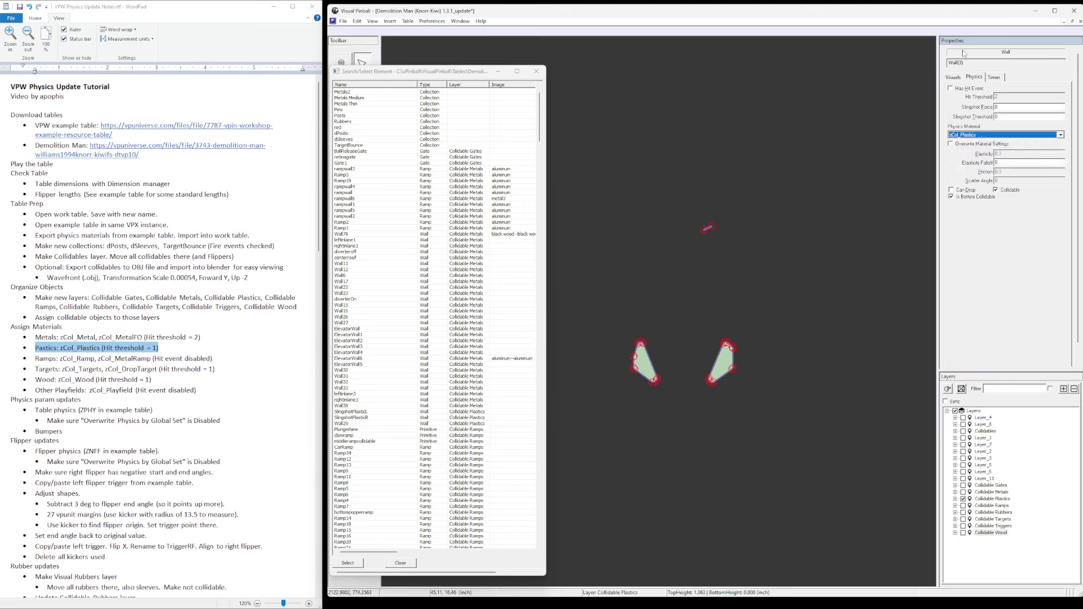
click(960, 89)
click(959, 89)
key(Tab)
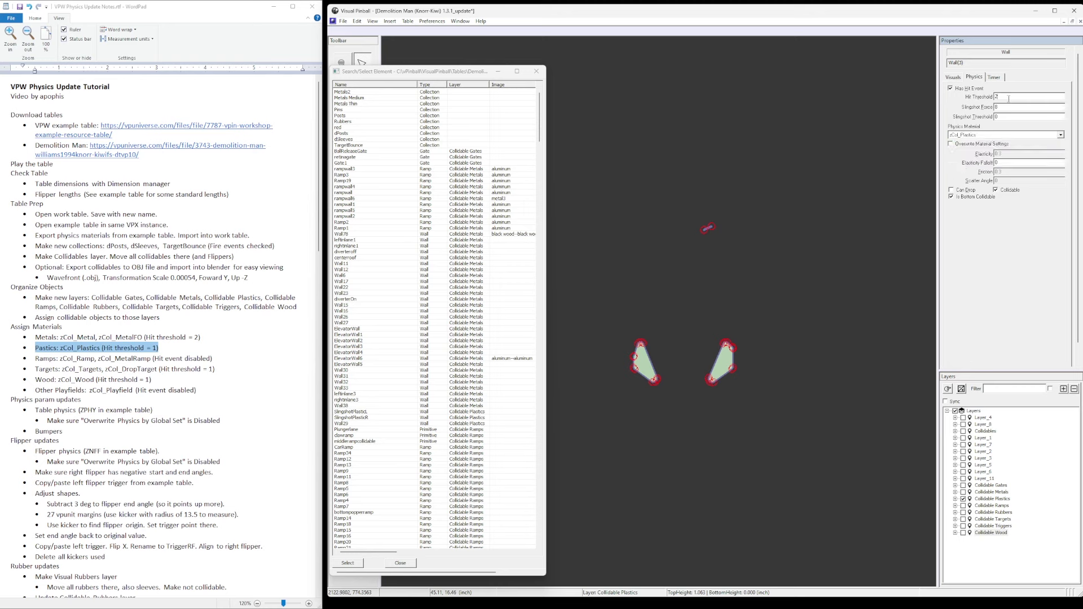
text(1)
Highlight the Ramps material line in the notes and select the three Collidable Ramps primitives through the element search list
triple_click(43, 360)
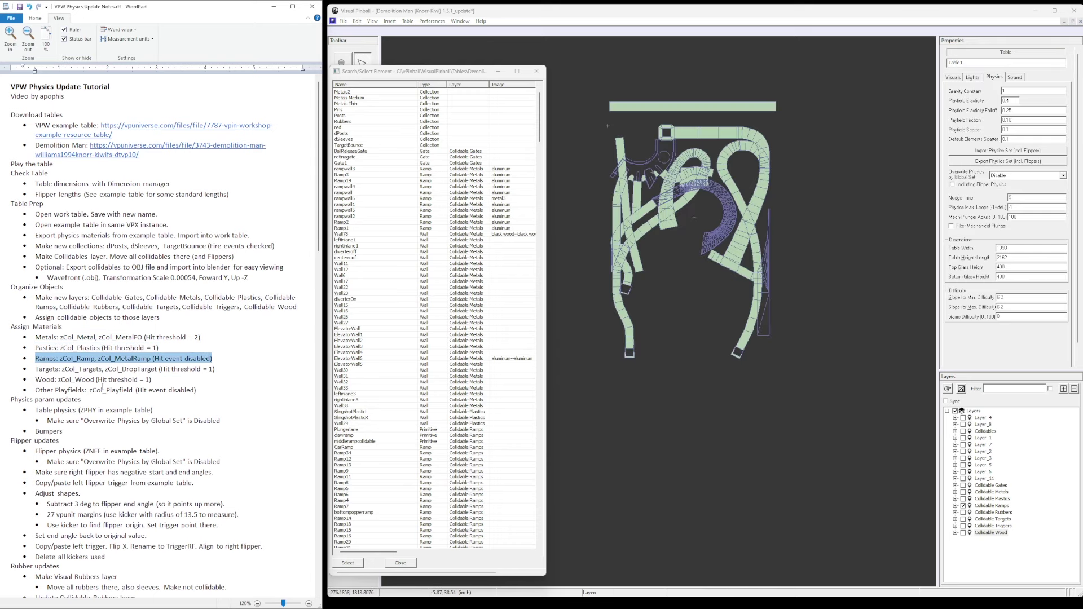
click(430, 431)
shift+click(429, 442)
scroll(432, 429, down, 6)
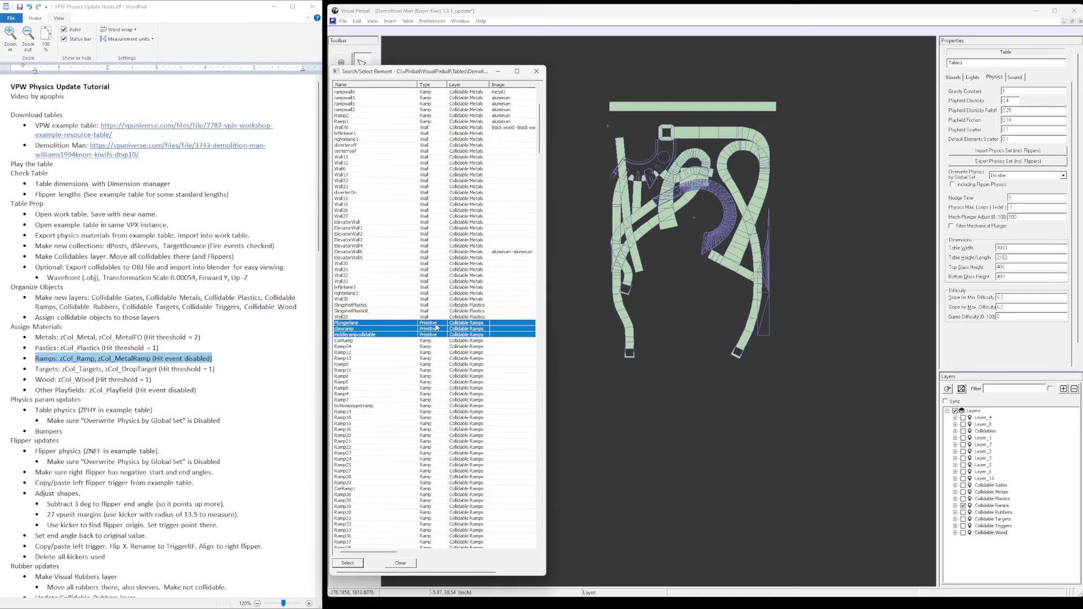
click(348, 563)
Give the selected ramp primitives the zCol_Ramp physics material and leave their hit event disabled
click(974, 111)
key(z)
scroll(990, 134, down, 1)
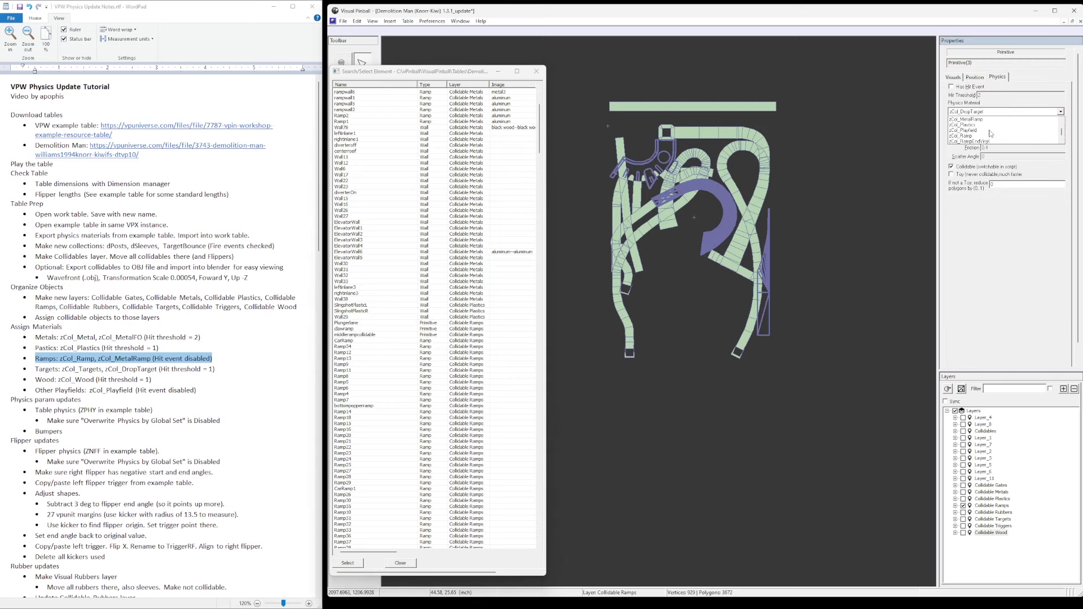
click(970, 137)
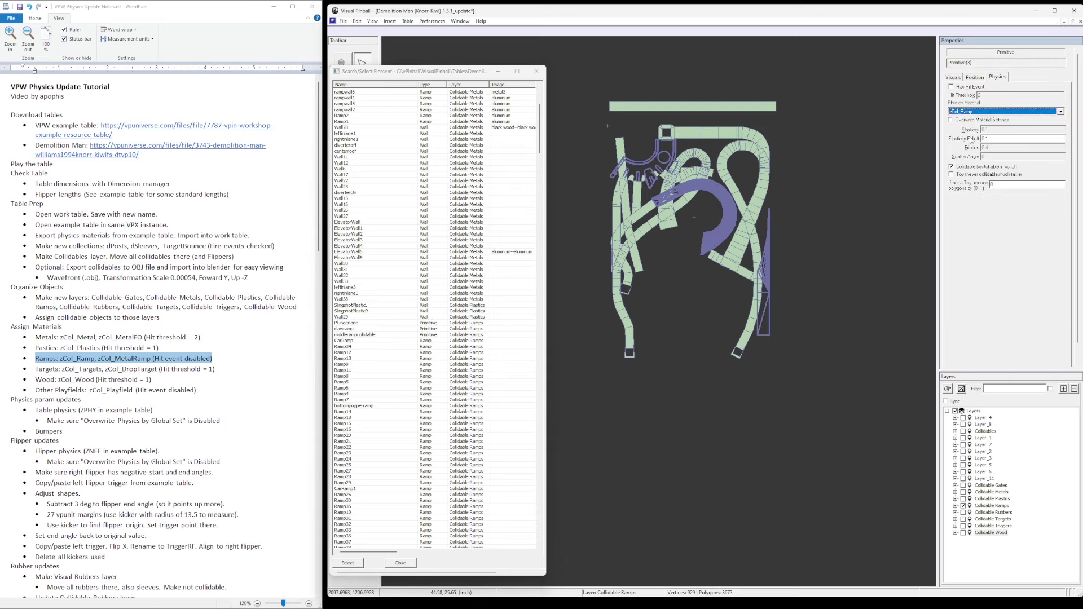
click(956, 89)
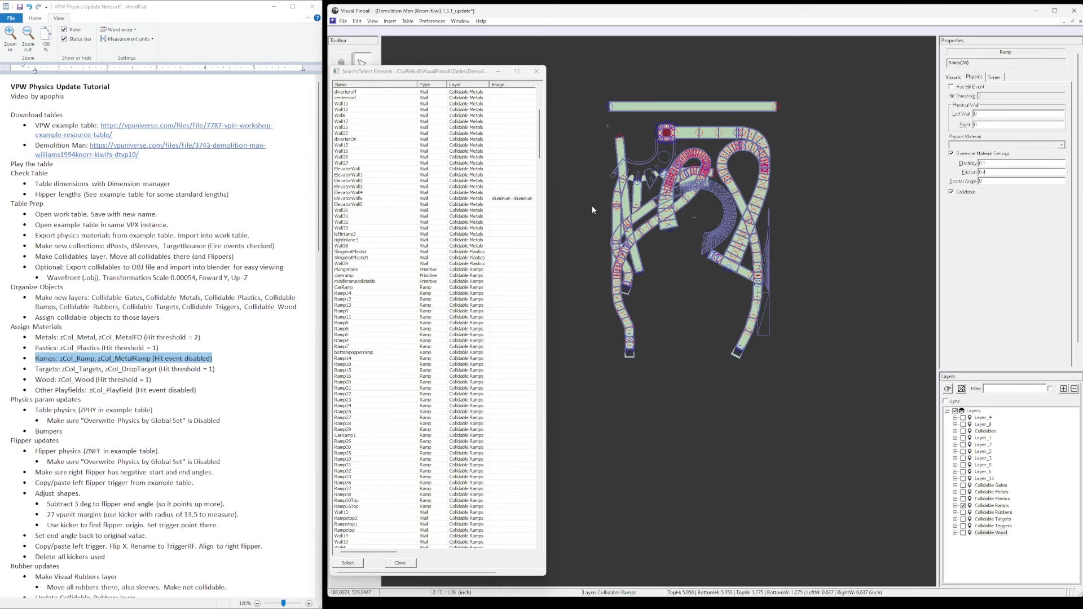
Assign the zCol_Ramp physics material to the selected Collidable Ramps ramps, with material overwriting off and the hit event disabled
click(965, 145)
click(978, 169)
click(964, 89)
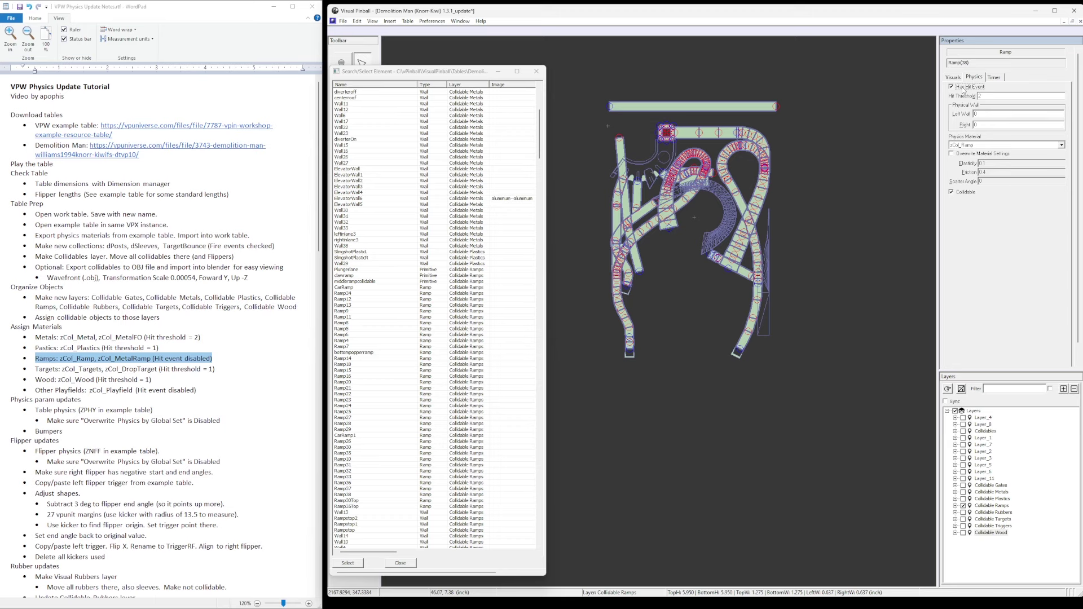
click(964, 89)
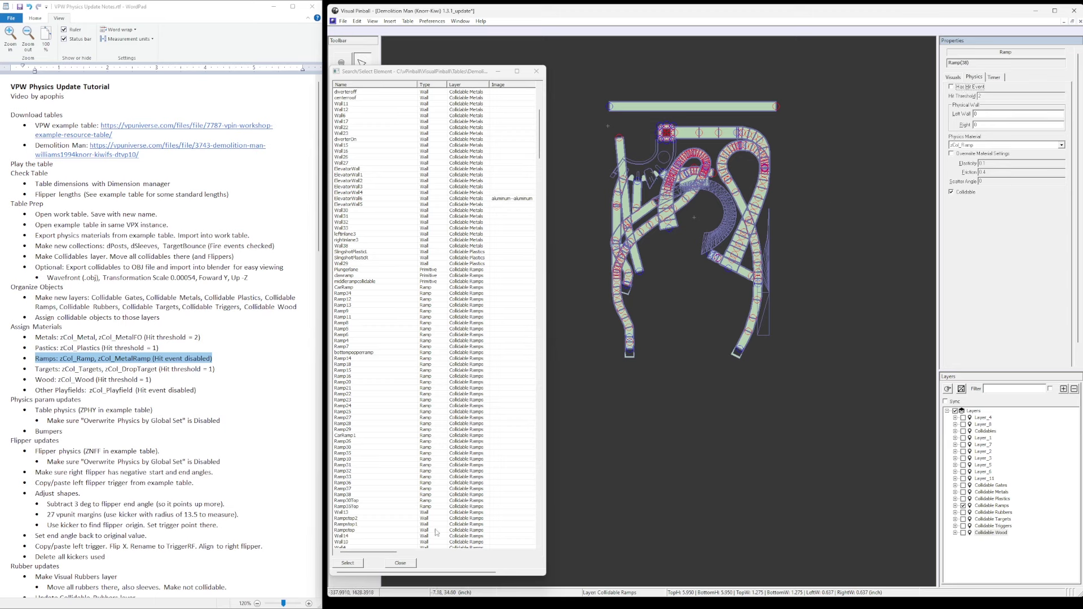
Select all the walls of the Collidable Ramps layer through the element search list and give them the zCol_Ramp physics material
scroll(425, 526, down, 4)
click(361, 442)
shift+click(357, 495)
click(355, 566)
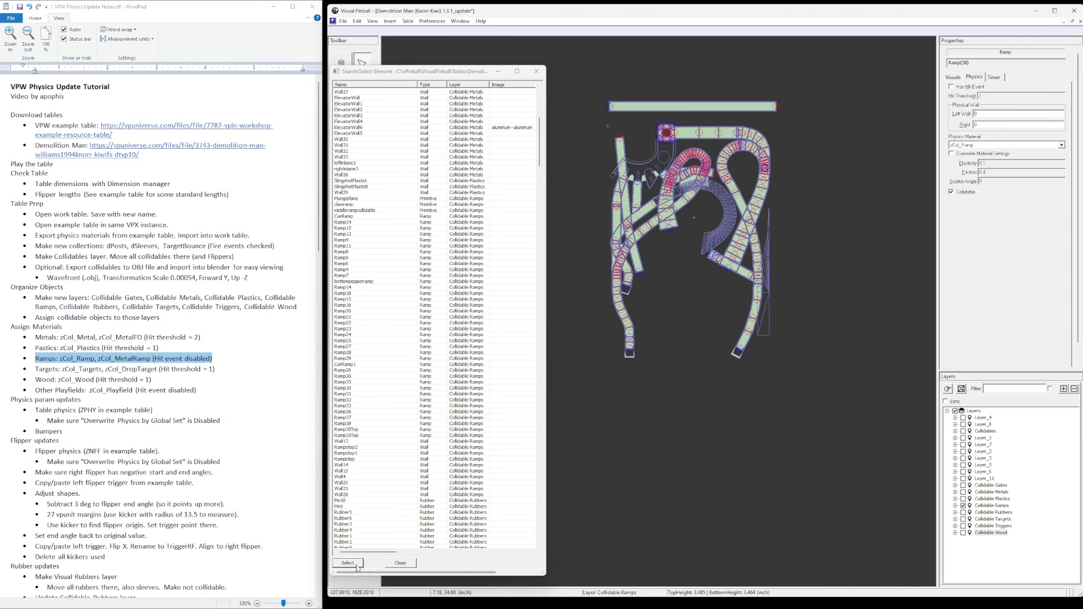
click(976, 135)
click(968, 159)
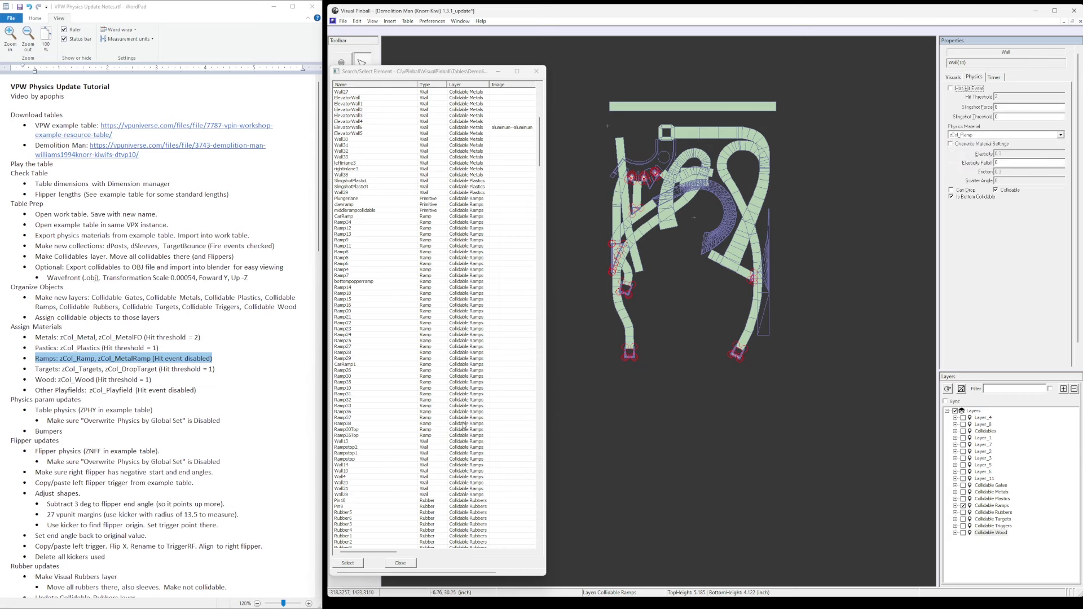
Display only the Collidable Targets layer and select its two target primitives through the element search list
click(964, 505)
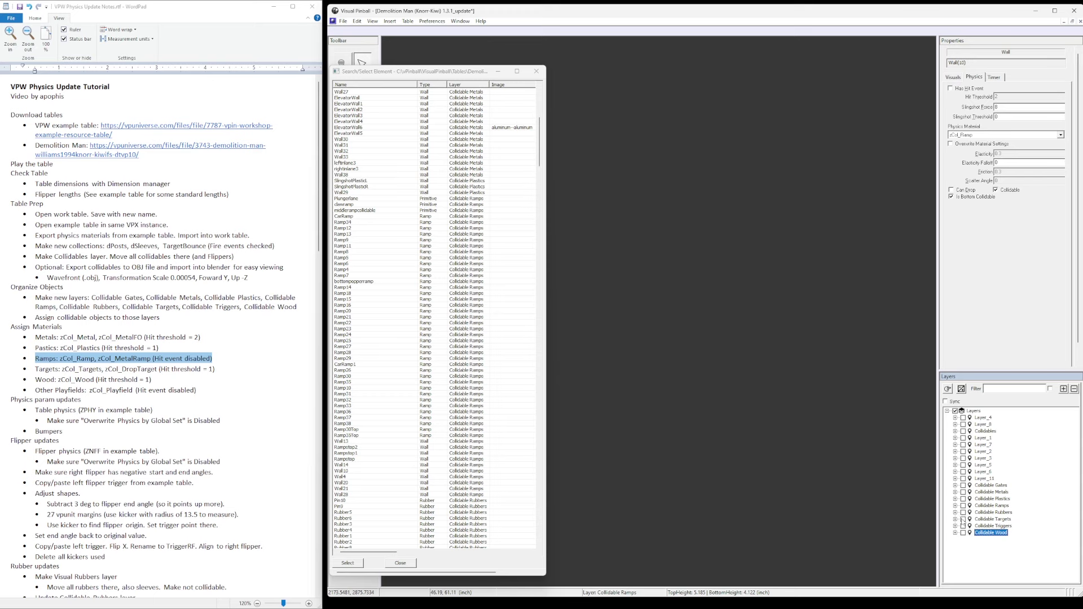
click(963, 519)
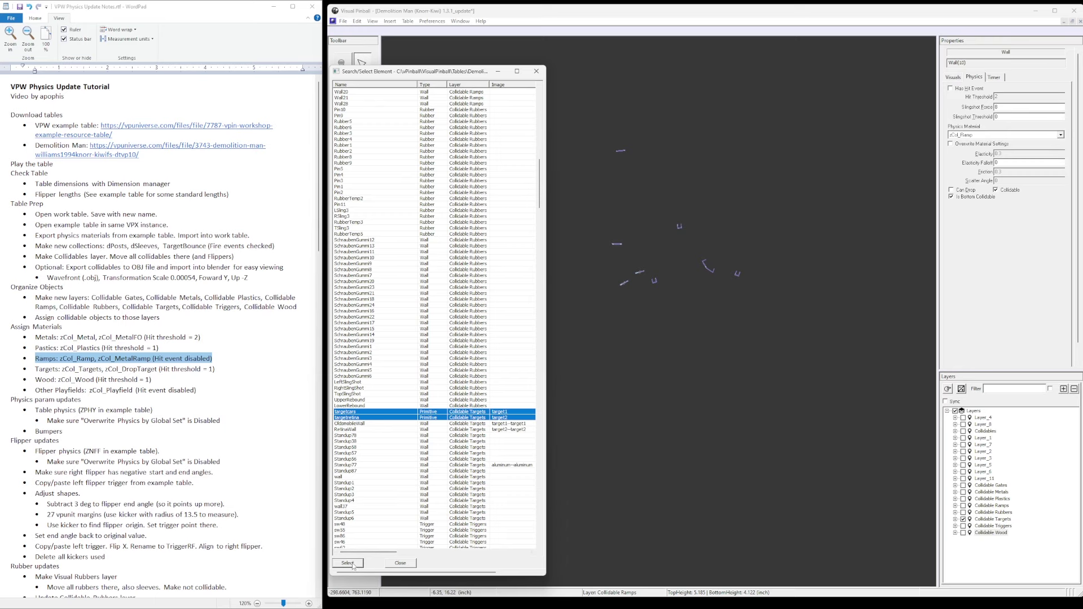
click(351, 563)
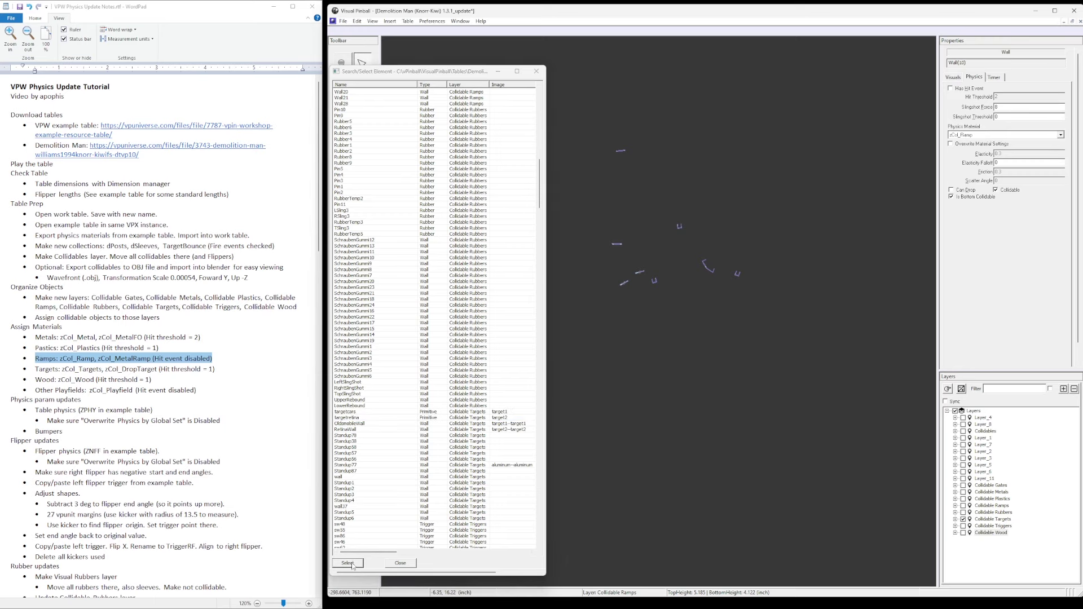
Give the selected target primitives the zCol_Targets physics material and enable their hit event with a threshold of 1
click(999, 112)
click(977, 137)
click(966, 88)
click(966, 89)
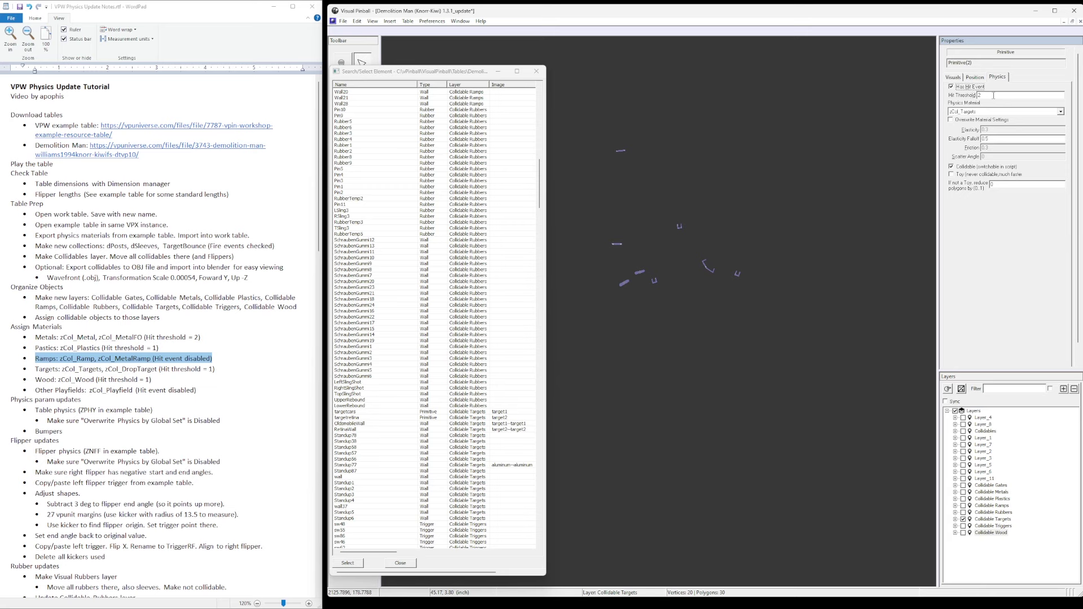
key(Tab)
text(1)
click(736, 249)
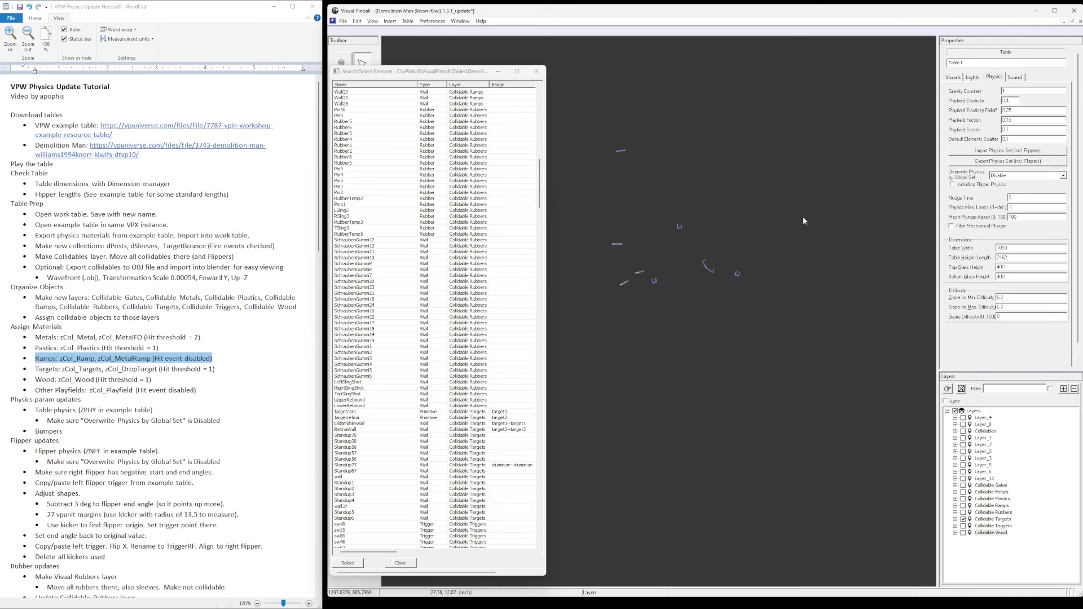
Select the uppermost target wall on the table and look through the available physics materials
click(621, 151)
click(965, 136)
scroll(979, 148, up, 2)
scroll(978, 148, up, 2)
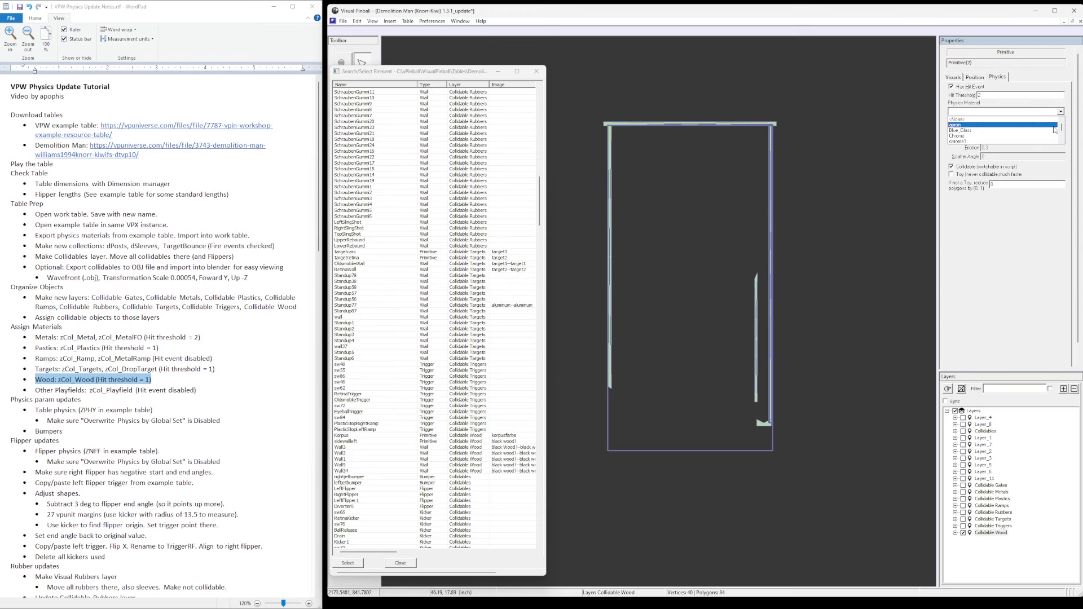
Give the Collidable Wood primitives the zCol_Wood physics material and enable their hit event with a threshold of 1
scroll(1055, 130, down, 10)
click(965, 142)
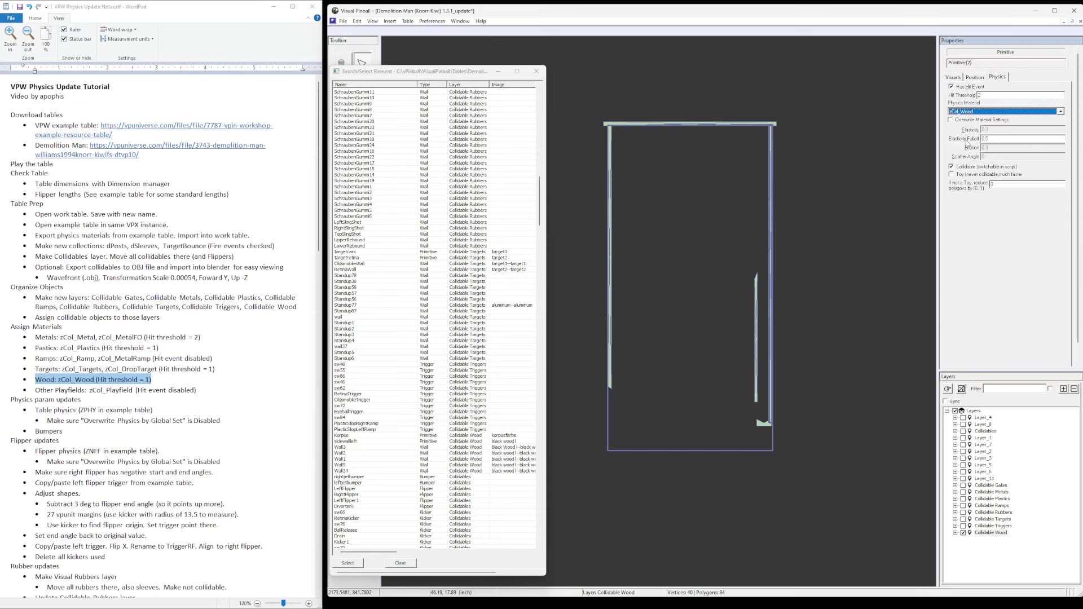
click(964, 88)
click(964, 88)
double_click(980, 95)
text(1)
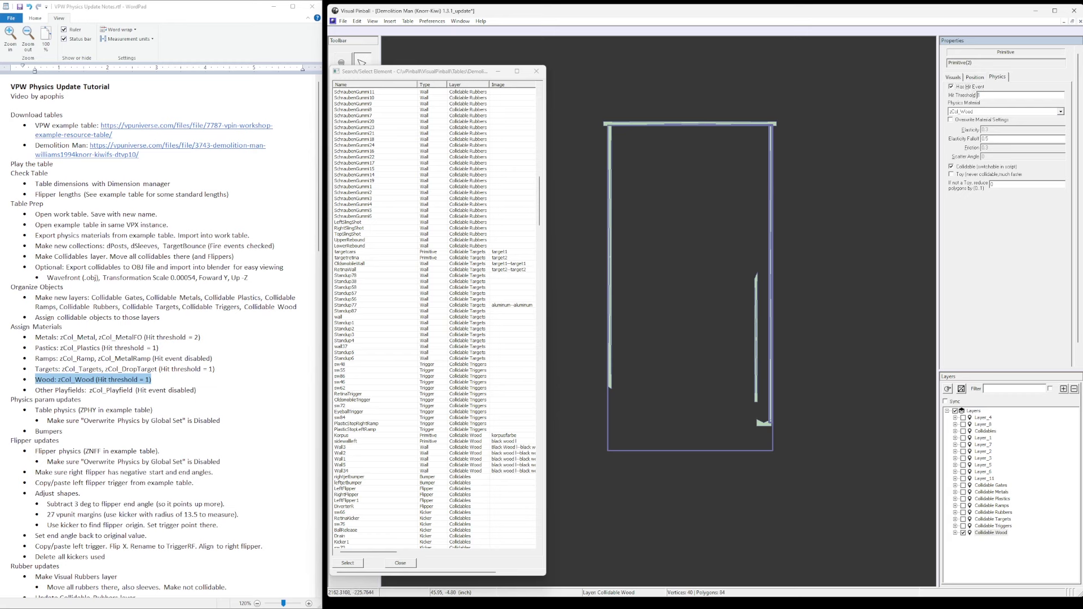
click(695, 233)
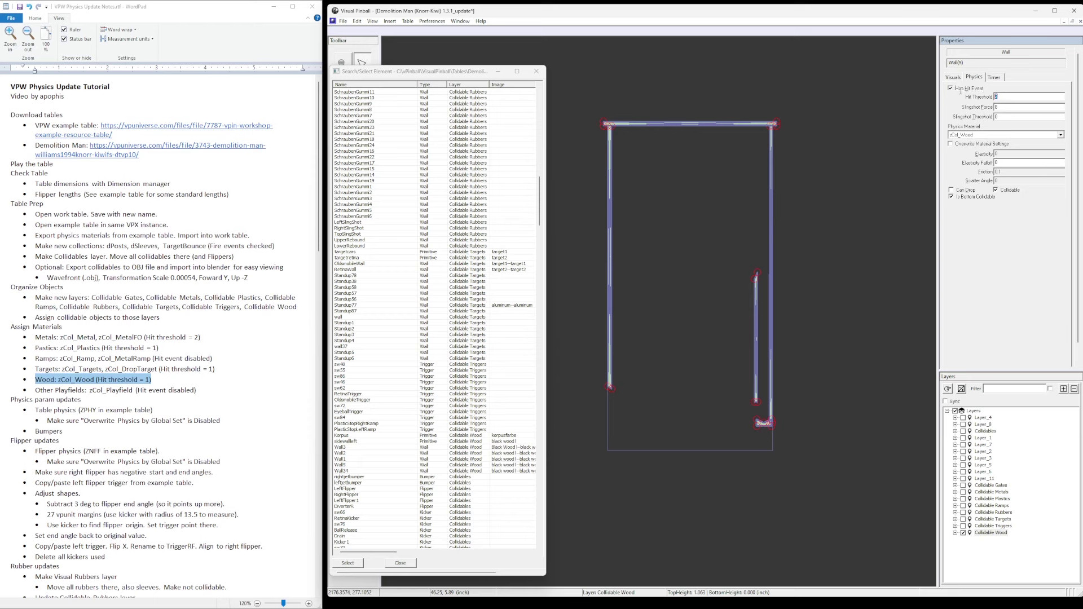
click(593, 400)
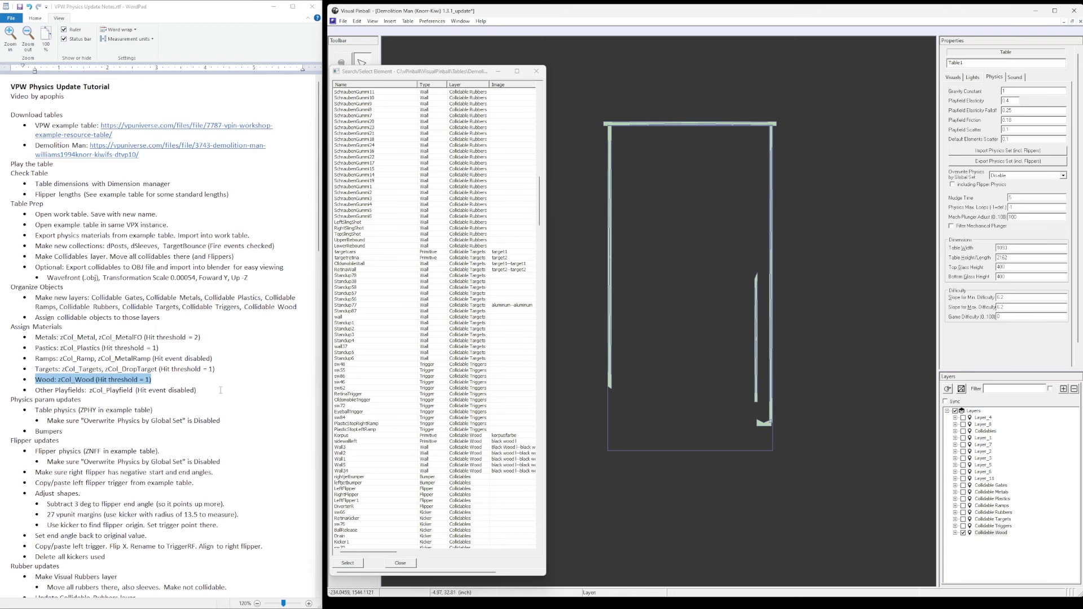
Highlight the Other Playfields material entry in the notes and bring up the Demolition Man table's physics settings
drag(196, 390, 137, 391)
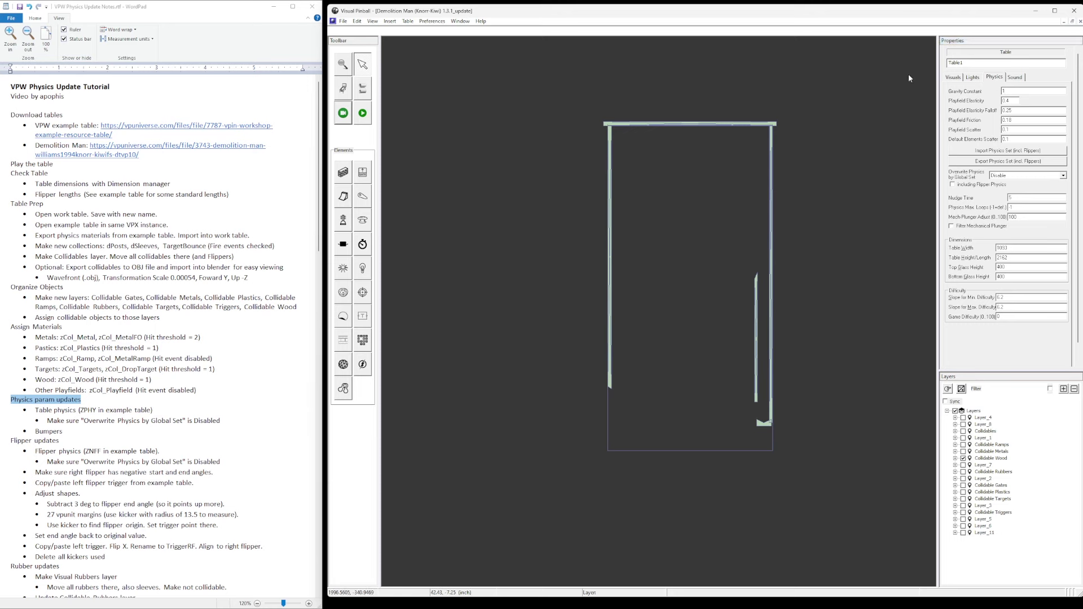
click(996, 82)
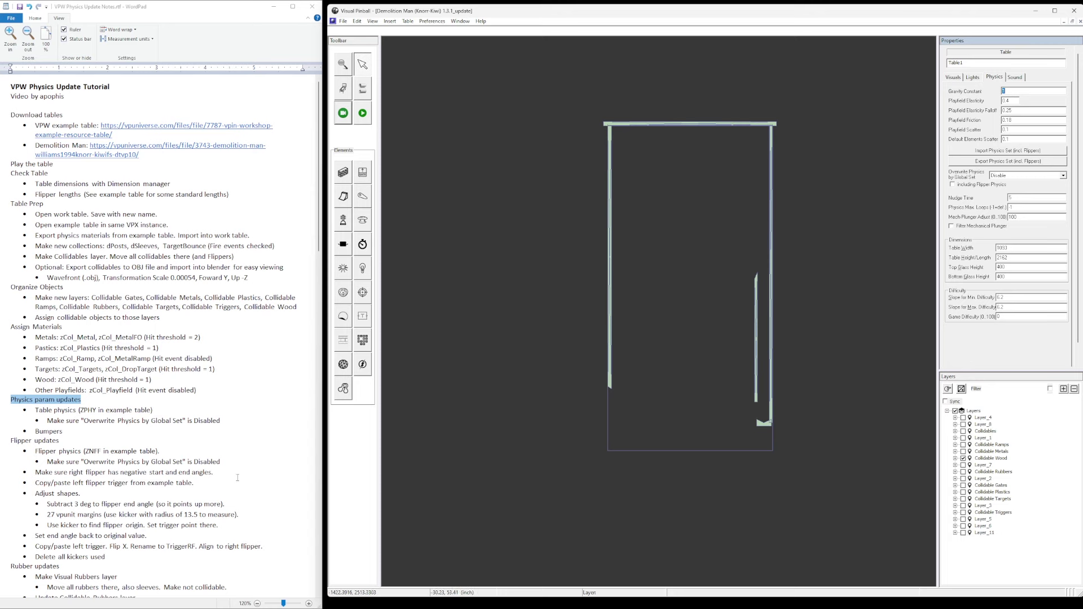
Switch to the Example Table VPW 1.6 and open its script
click(461, 22)
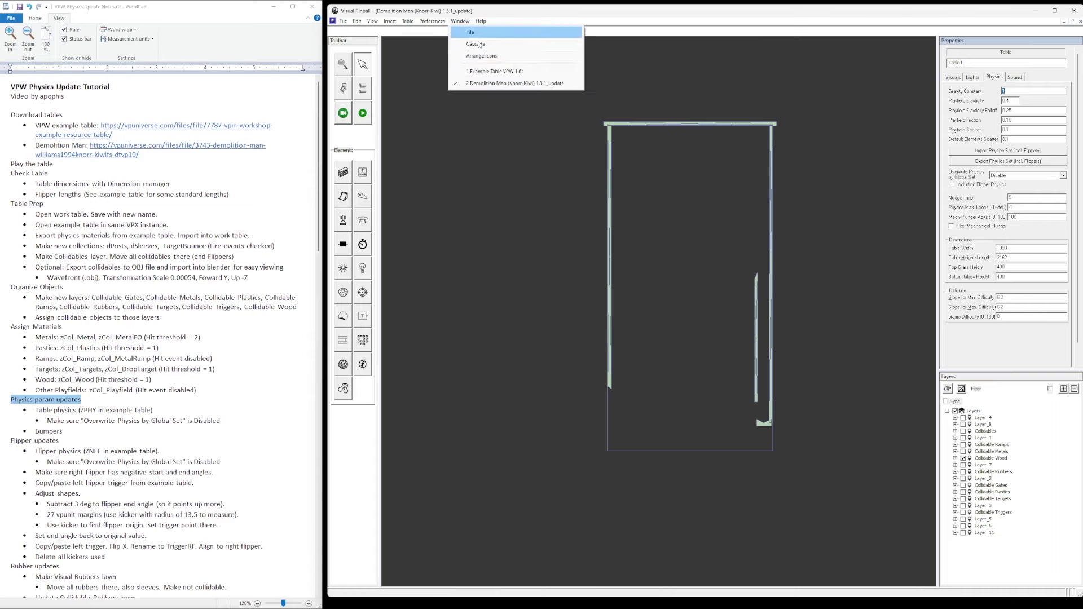
click(491, 72)
click(363, 93)
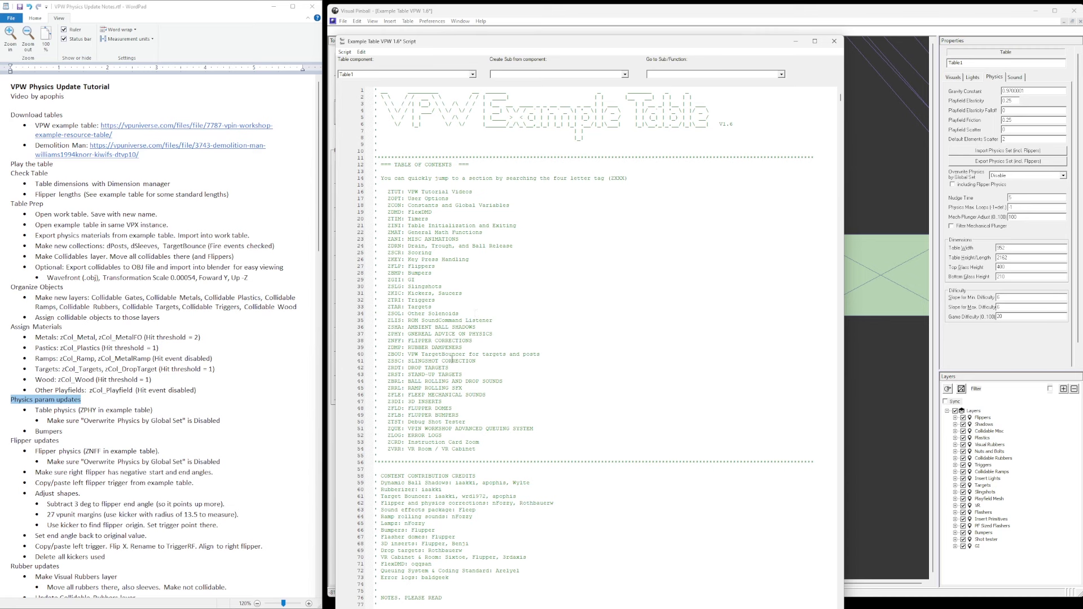
Find the ZPHY physics advice section in the example table script and highlight the recommended table physics settings
double_click(393, 334)
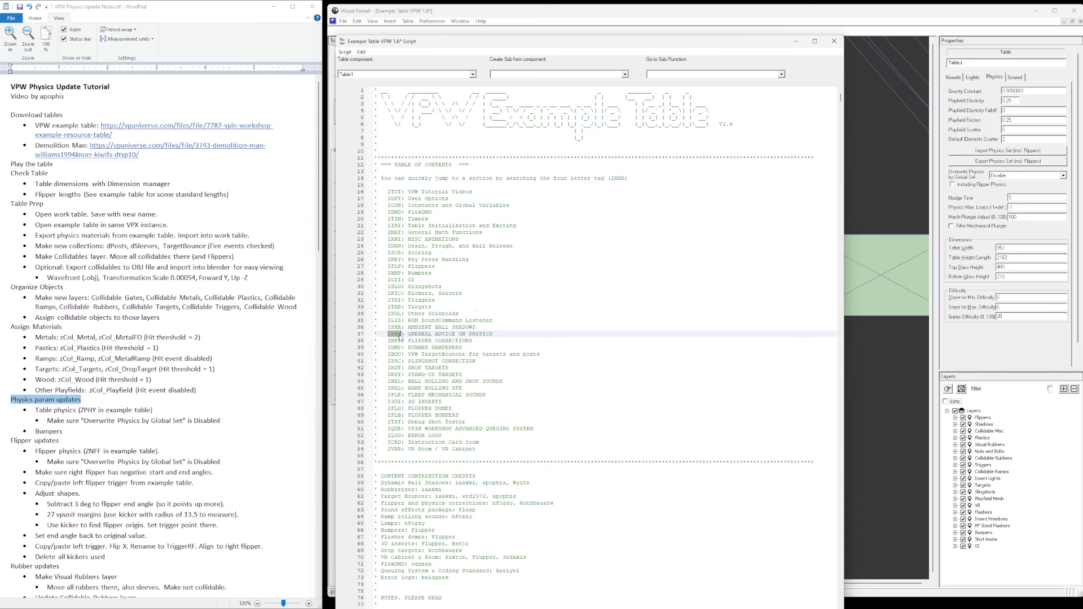
key(ctrl+f)
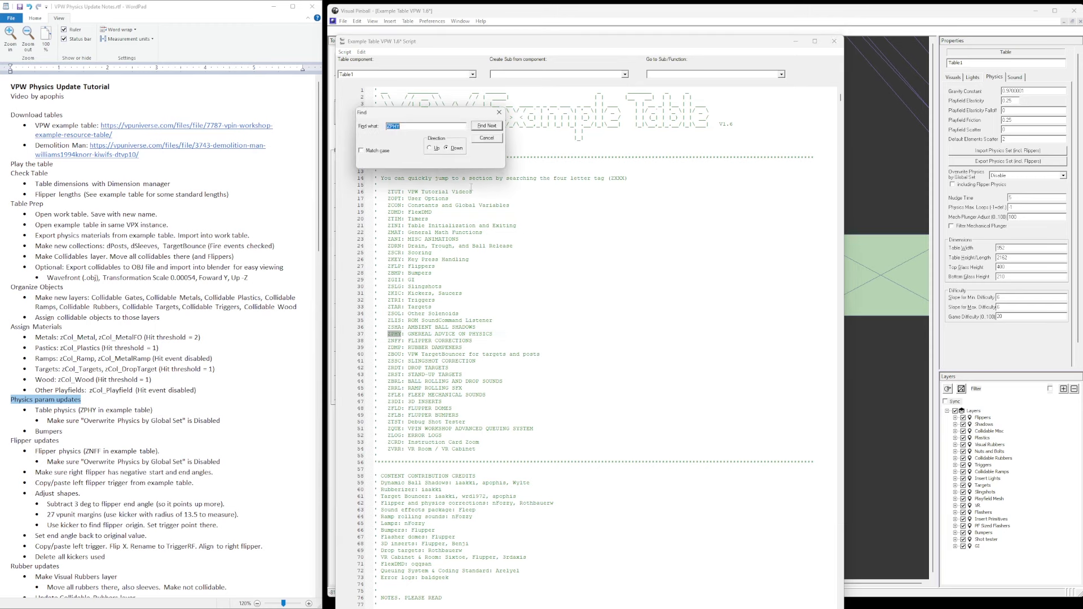
click(490, 128)
click(499, 113)
scroll(528, 431, down, 2)
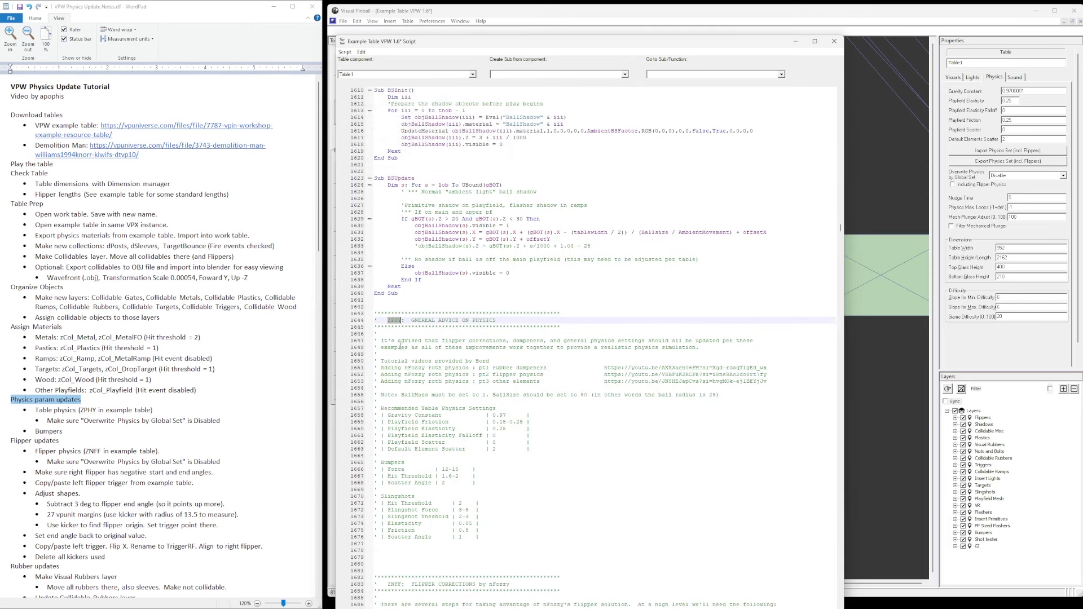
drag(375, 436, 351, 388)
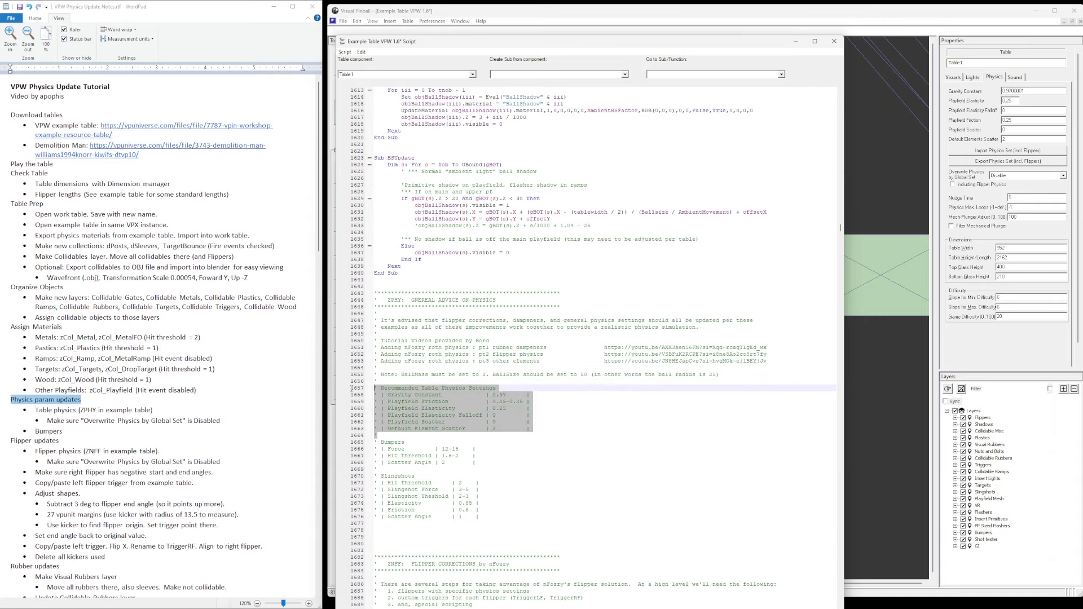
Switch to the Demolition Man table with the script kept visible alongside and set the table's gravity constant to 0.97
drag(632, 41, 377, 20)
click(460, 21)
click(496, 83)
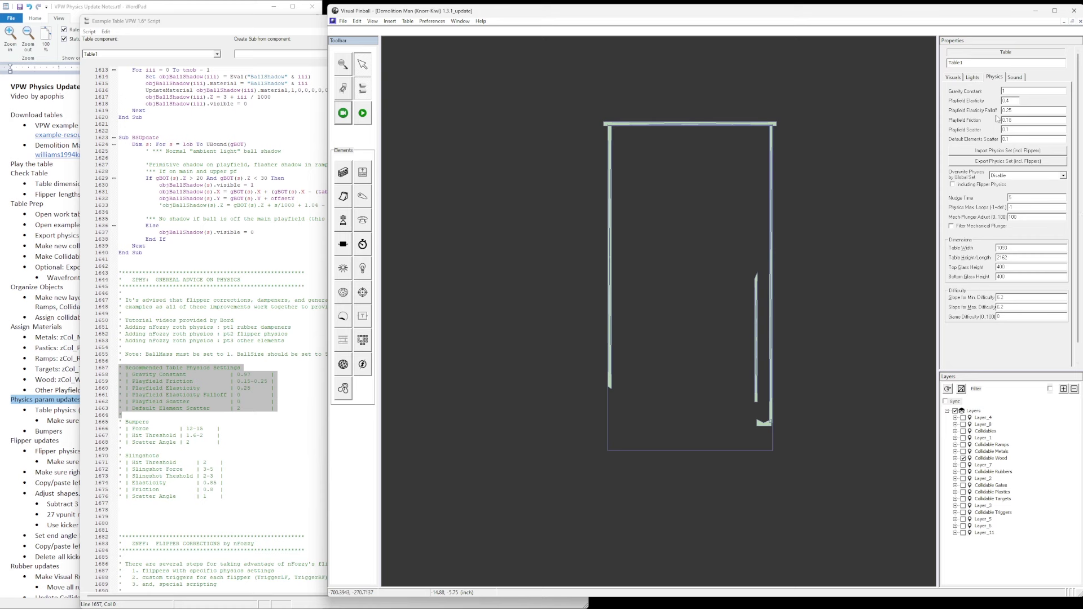
click(243, 368)
drag(253, 374, 237, 375)
click(1016, 91)
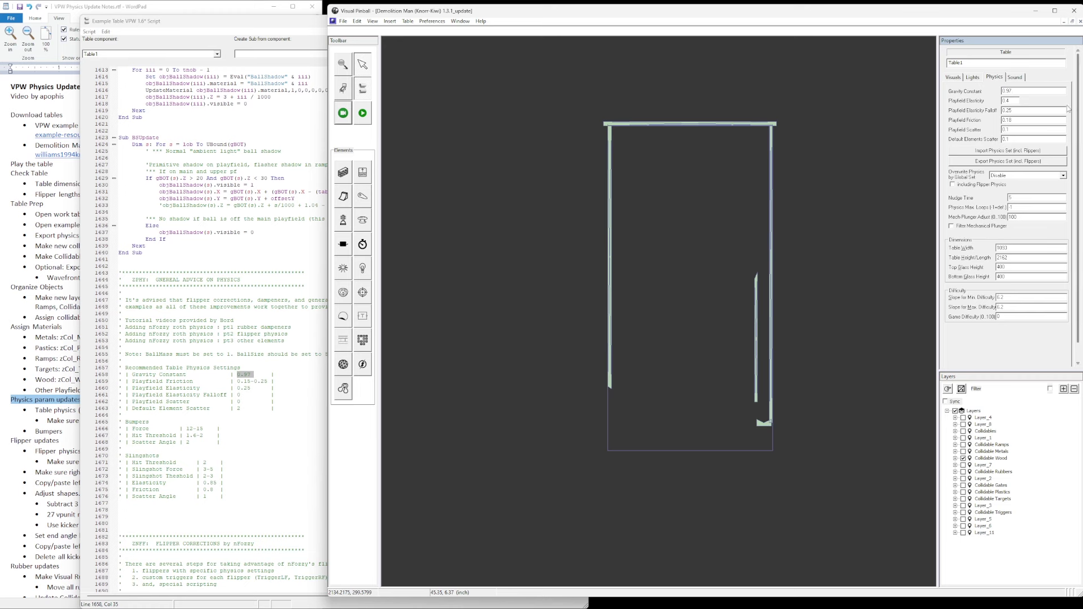
click(1011, 101)
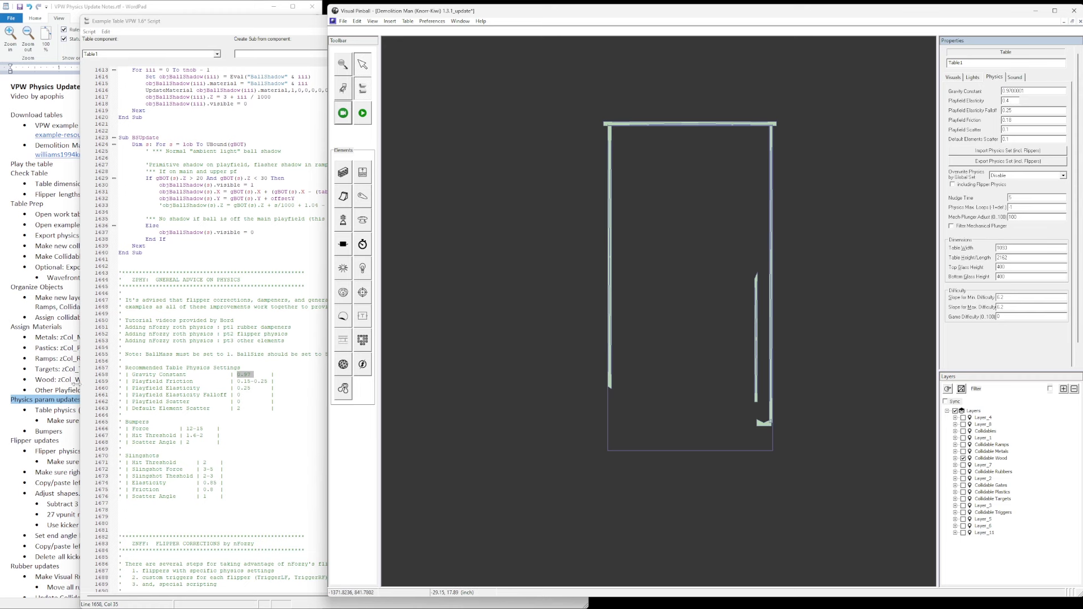
Set the table's playfield friction to 0.2 and playfield elasticity to 0.25, following the recommendations in the script
click(152, 382)
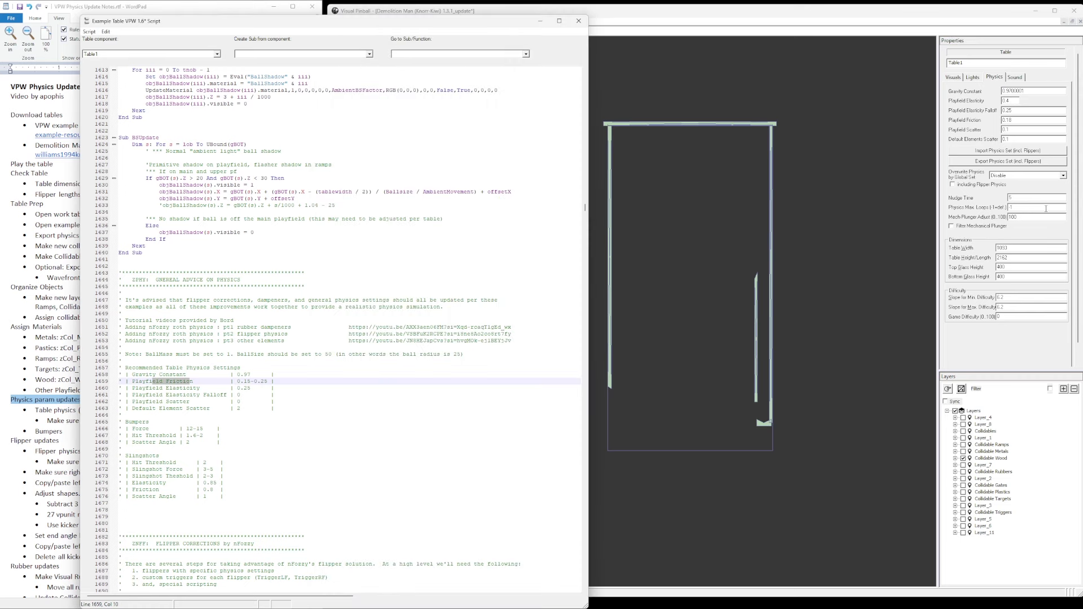
double_click(1028, 121)
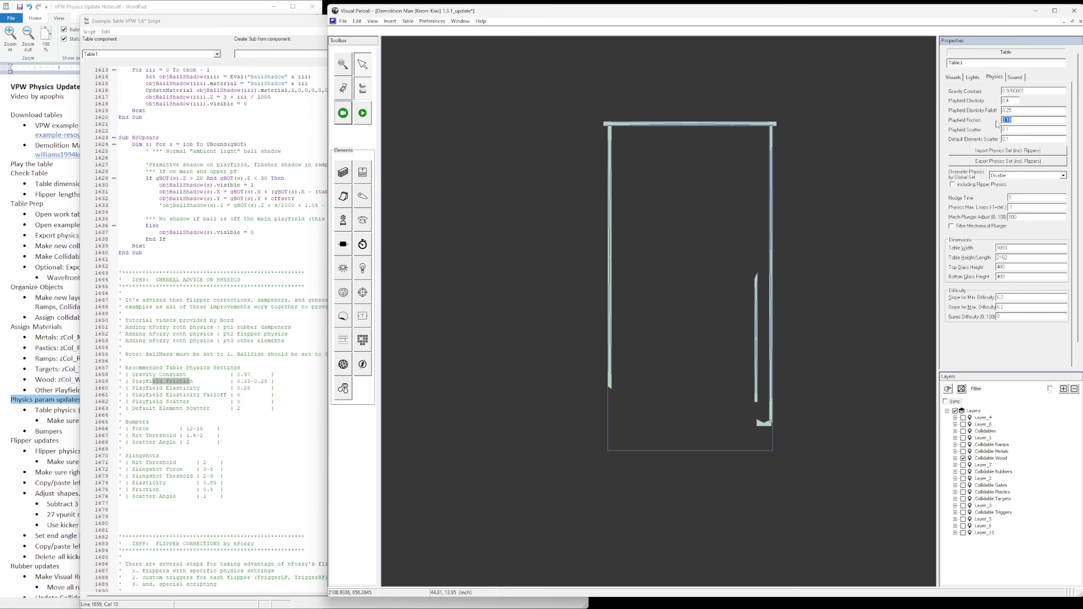
text(0)
drag(208, 389, 133, 388)
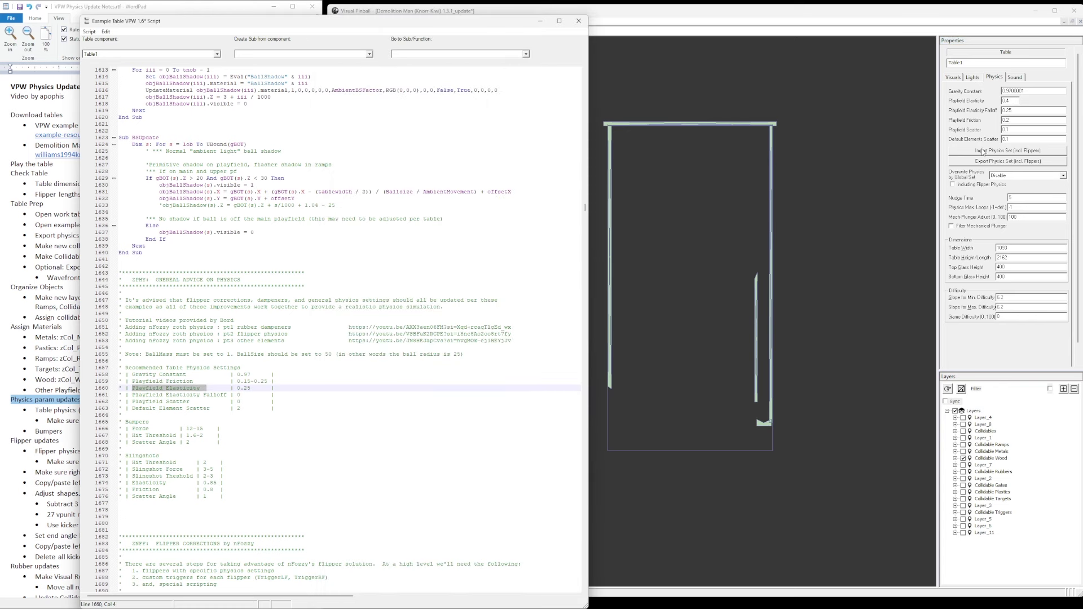
click(1012, 100)
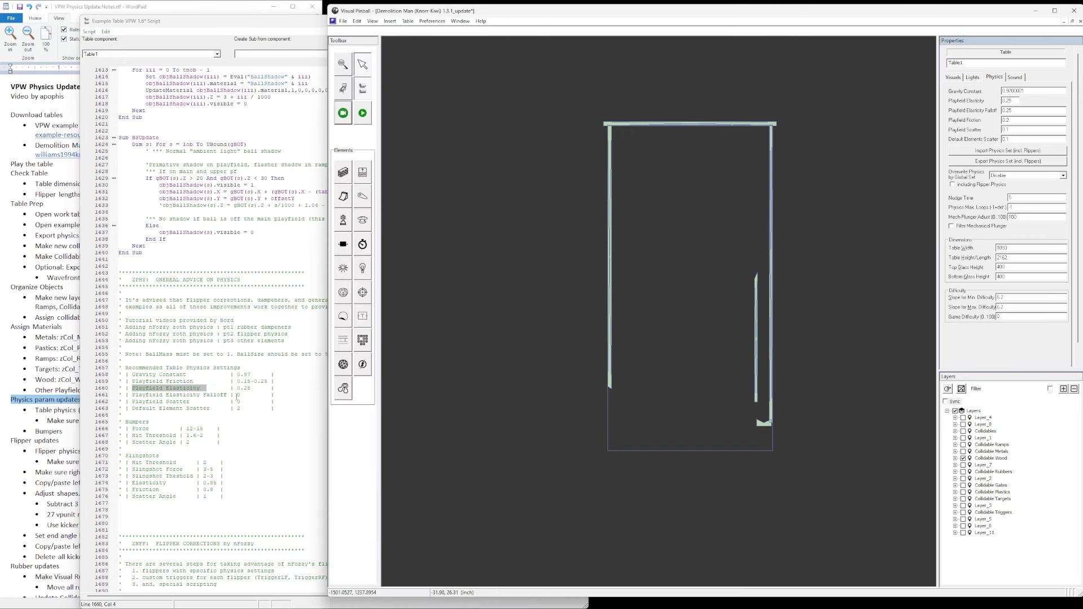
Set the playfield elasticity falloff to 0, playfield scatter to 0 and default element scatter to 2
key(Tab)
text(0)
key(Tab)
text(0)
key(Tab)
text(2)
Show the Collidables layer, select both bumpers and set their hit threshold to 2 per the script's bumper recommendations
drag(122, 449, 120, 422)
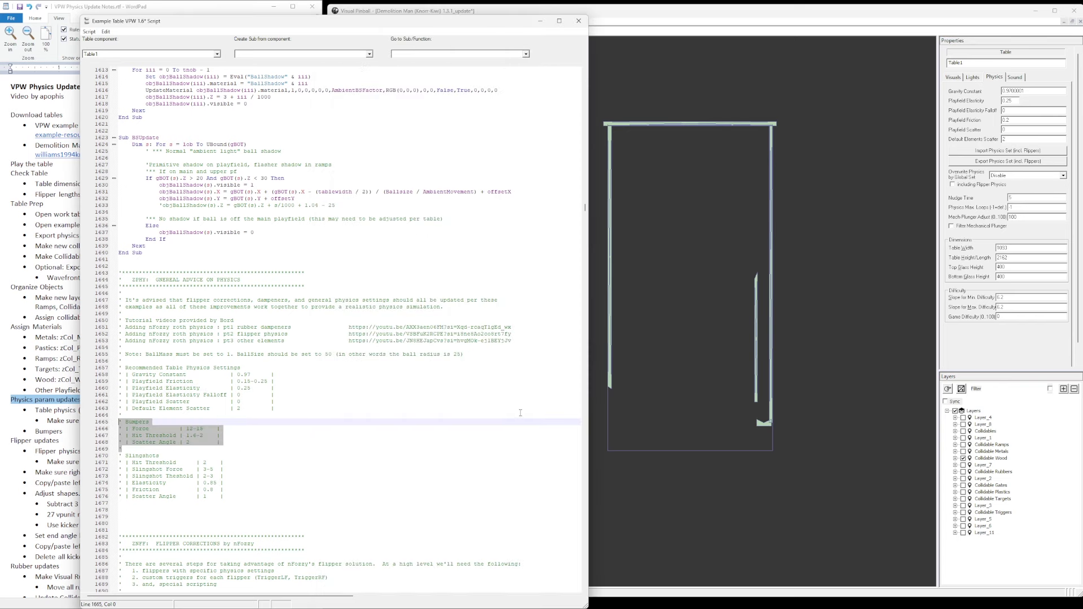
click(944, 353)
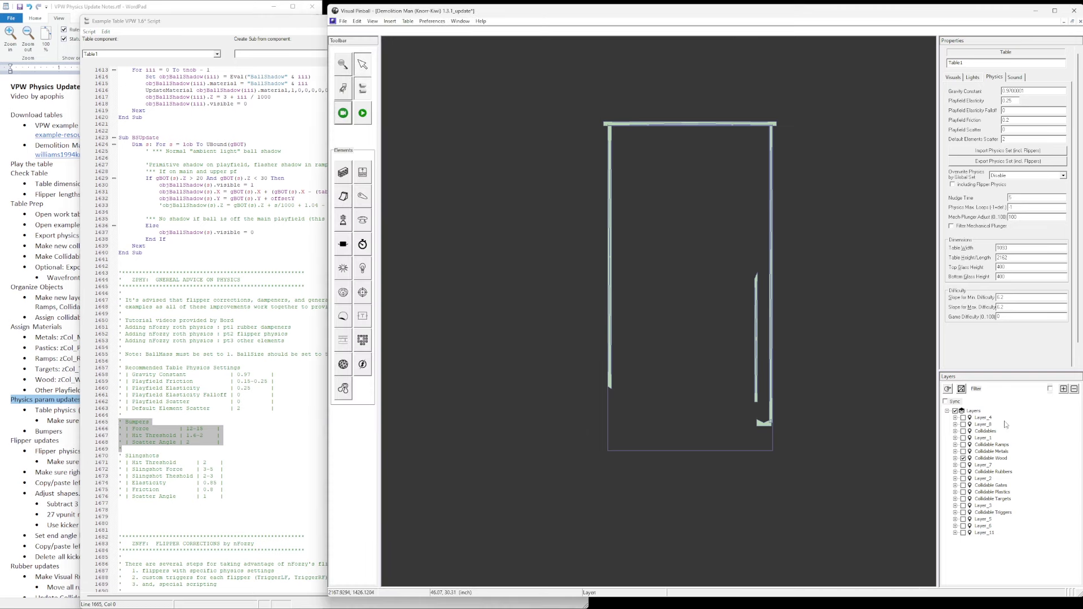
click(963, 431)
click(718, 198)
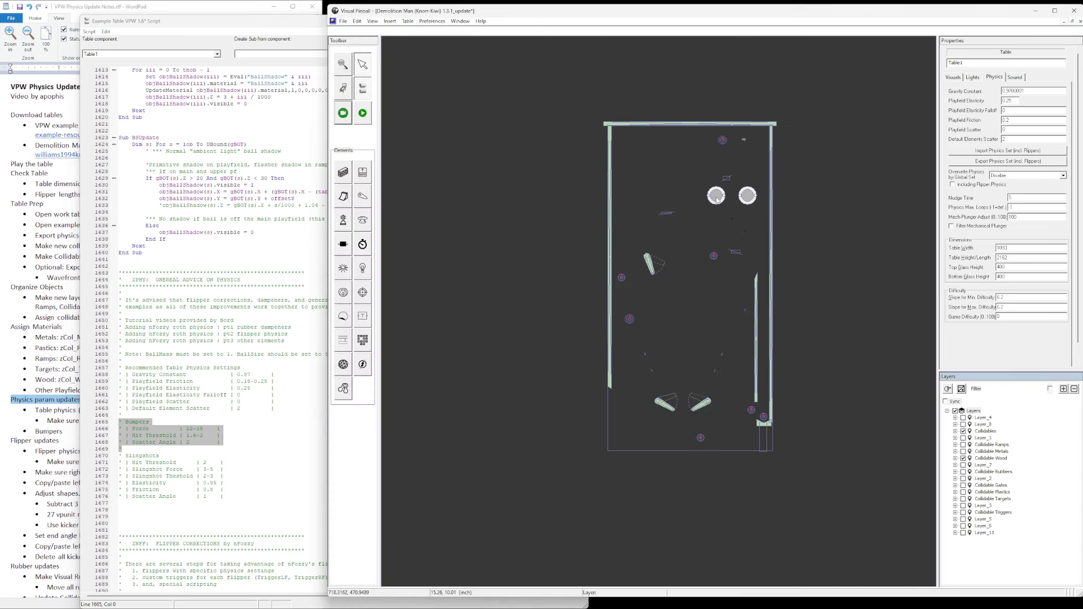
click(748, 196)
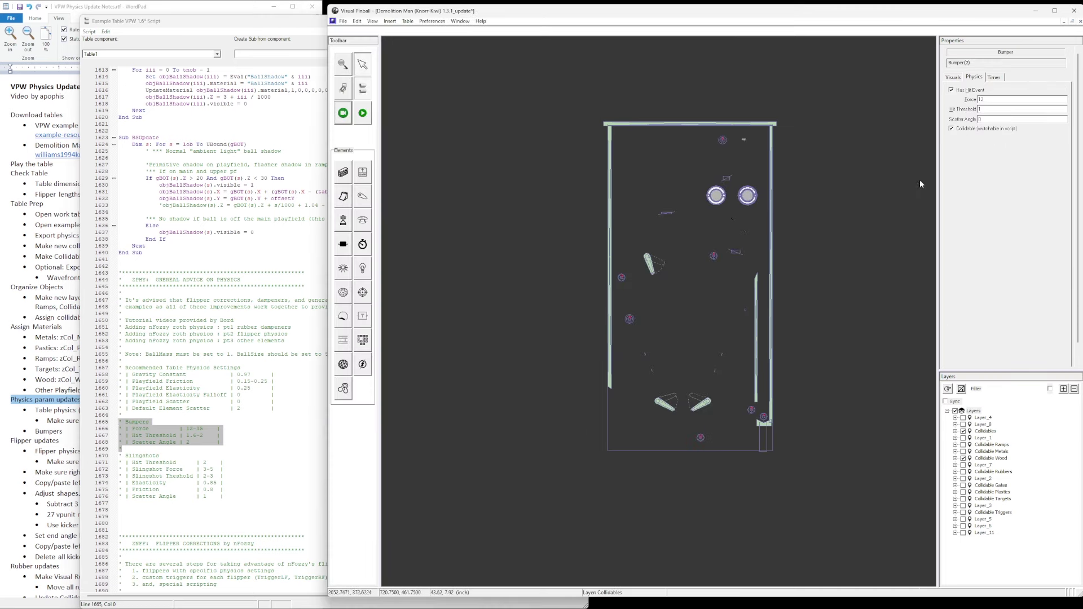
double_click(990, 99)
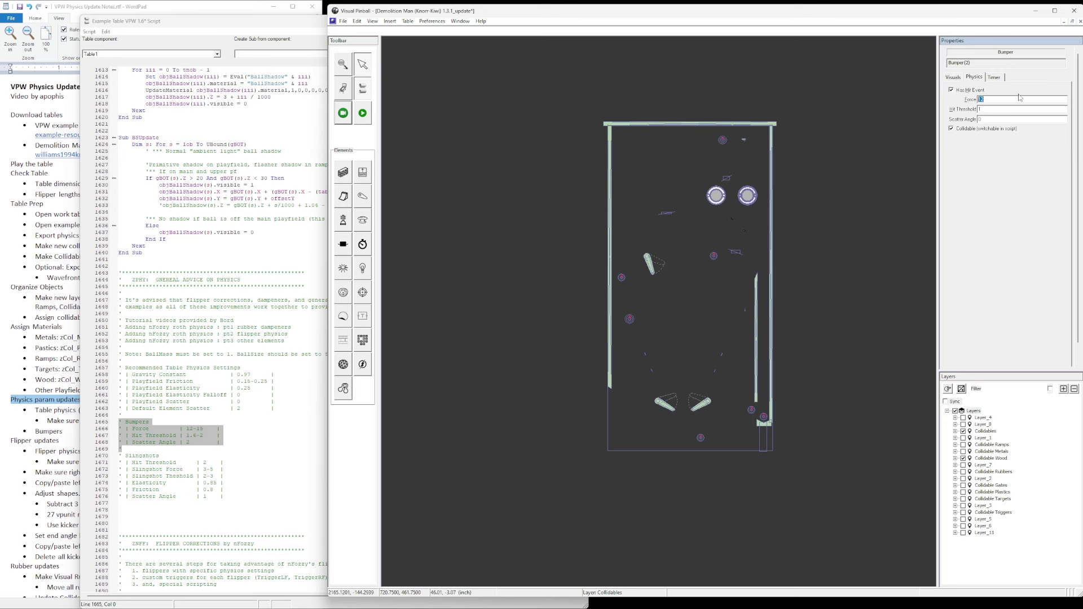
click(992, 109)
text(2)
click(877, 167)
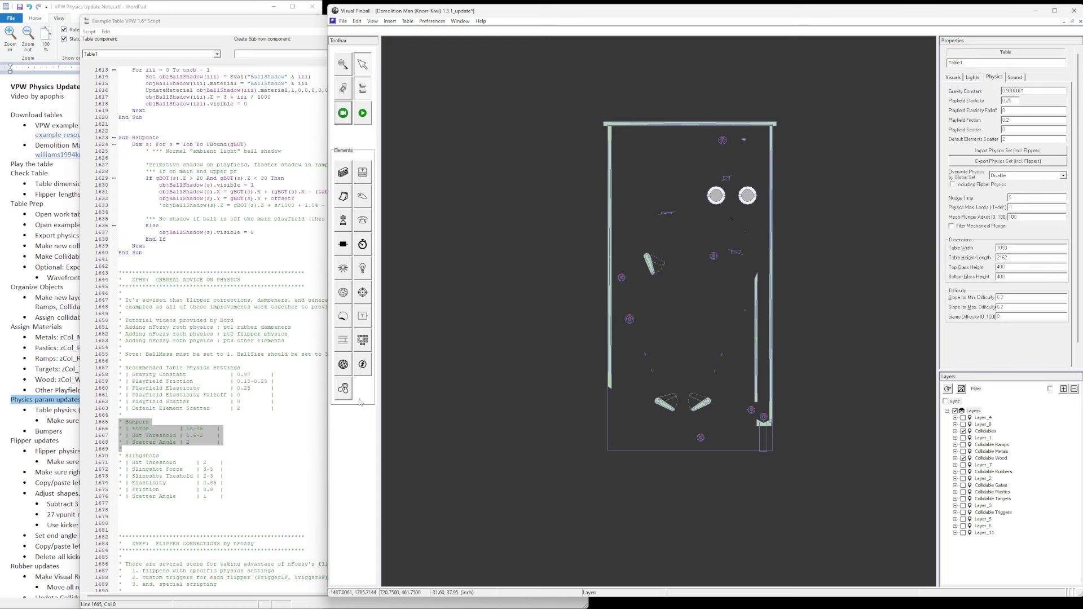
Check the table's Overwrite Physics by Global Set option against the notes, leaving it on Disable
drag(226, 497, 101, 455)
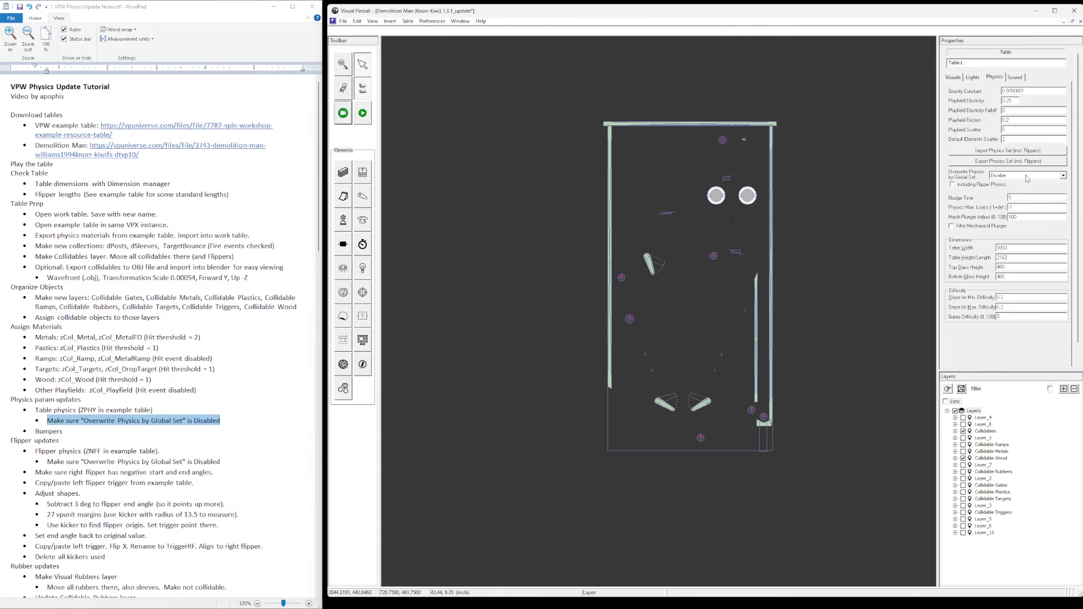
click(1029, 177)
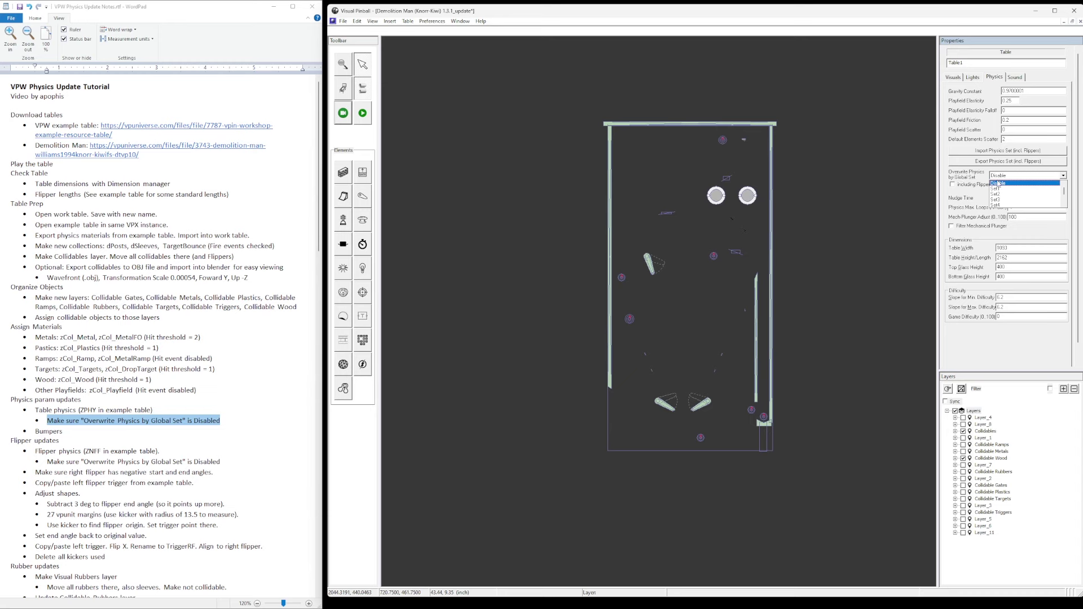
click(875, 175)
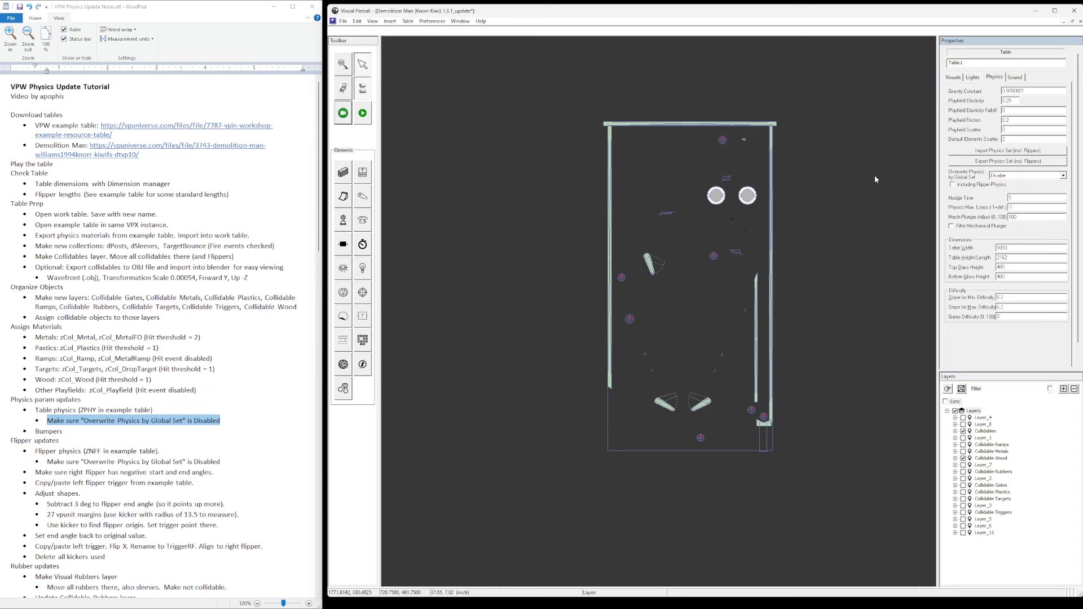
Highlight Flipper updates in the notes and find the ZNFF flipper corrections section in the example table's script
drag(59, 440, 9, 440)
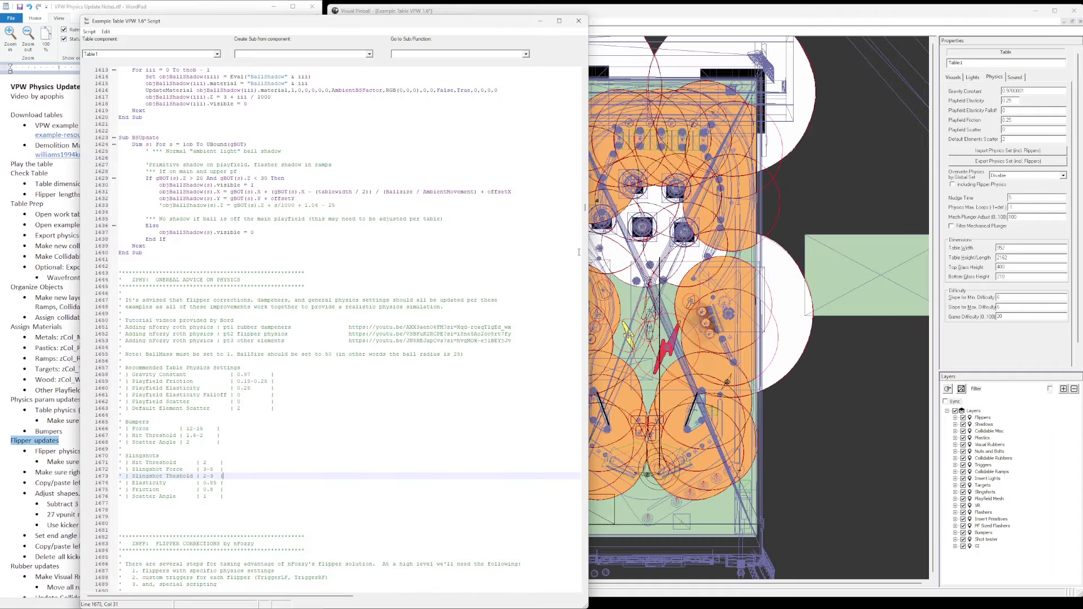
drag(588, 208, 581, 73)
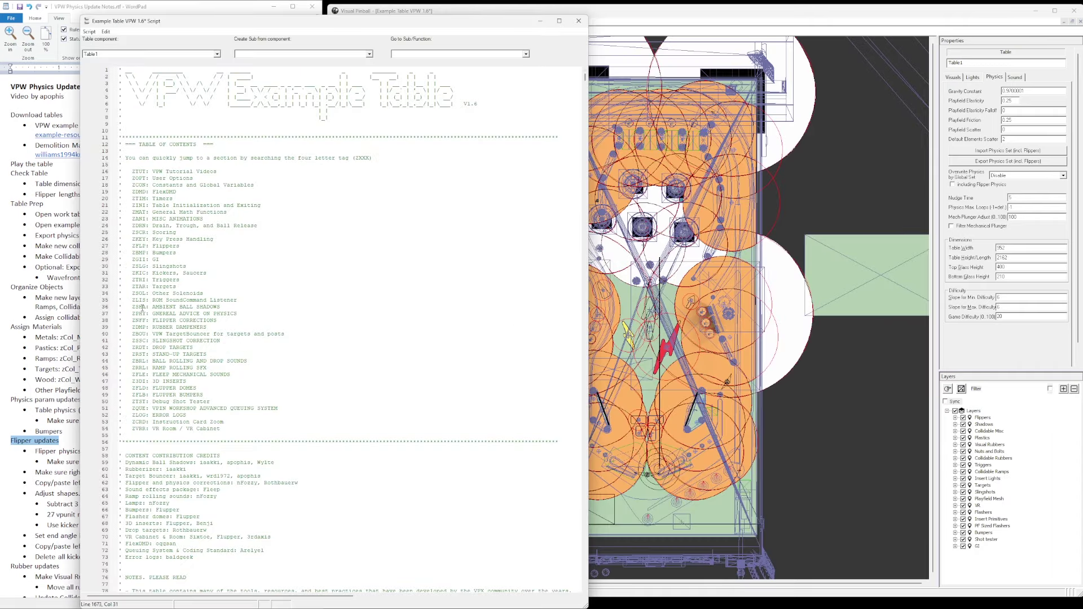
click(138, 319)
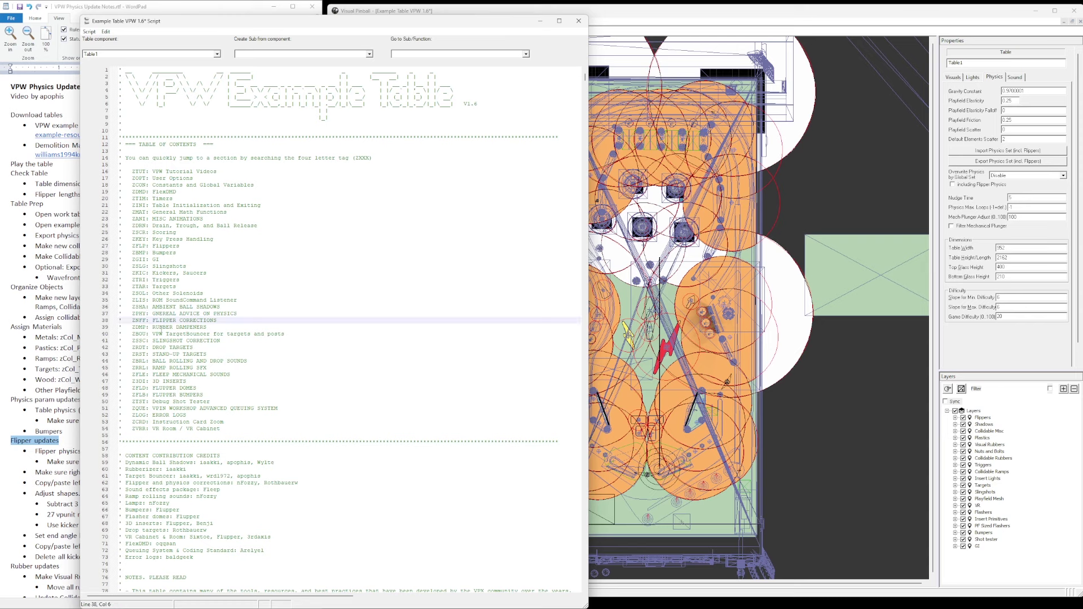
key(ctrl+f)
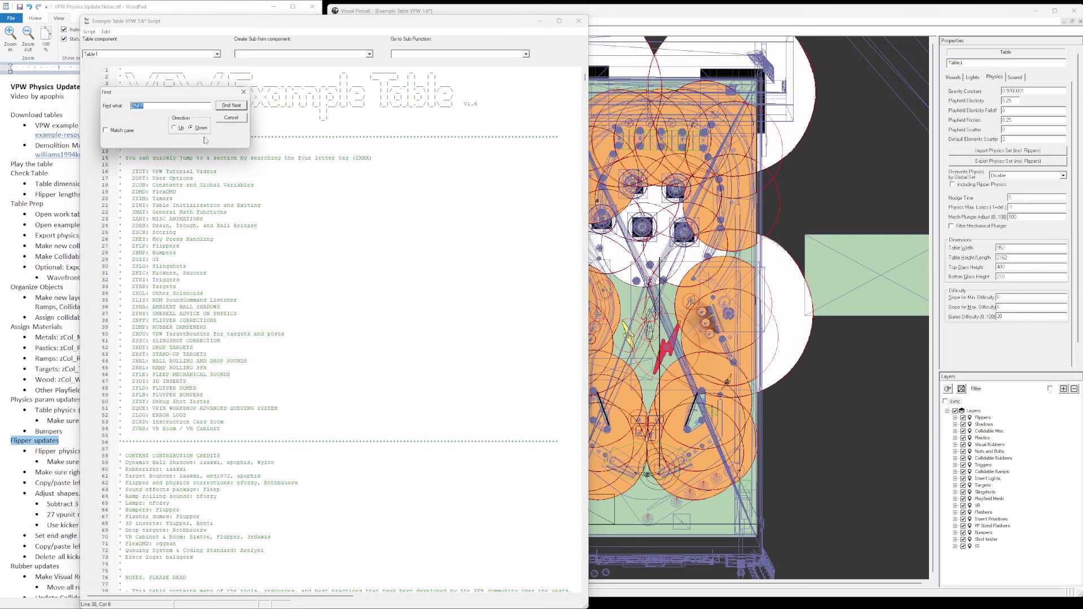
key(Return)
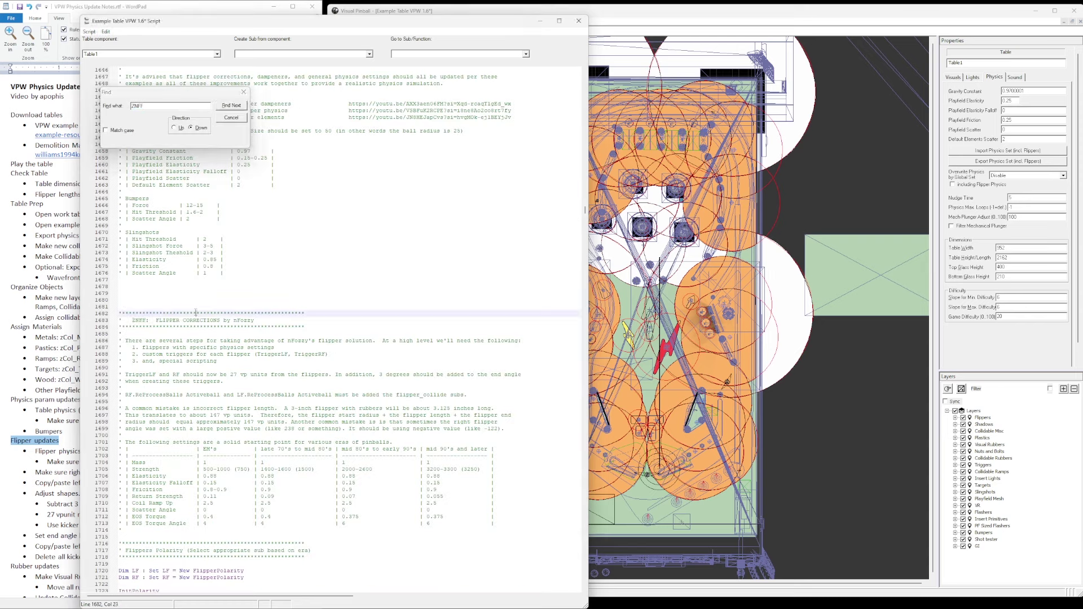
click(243, 92)
click(164, 308)
Examine the recommended flipper settings by era and highlight the mid 90's and later column heading
scroll(163, 309, down, 5)
scroll(163, 310, down, 4)
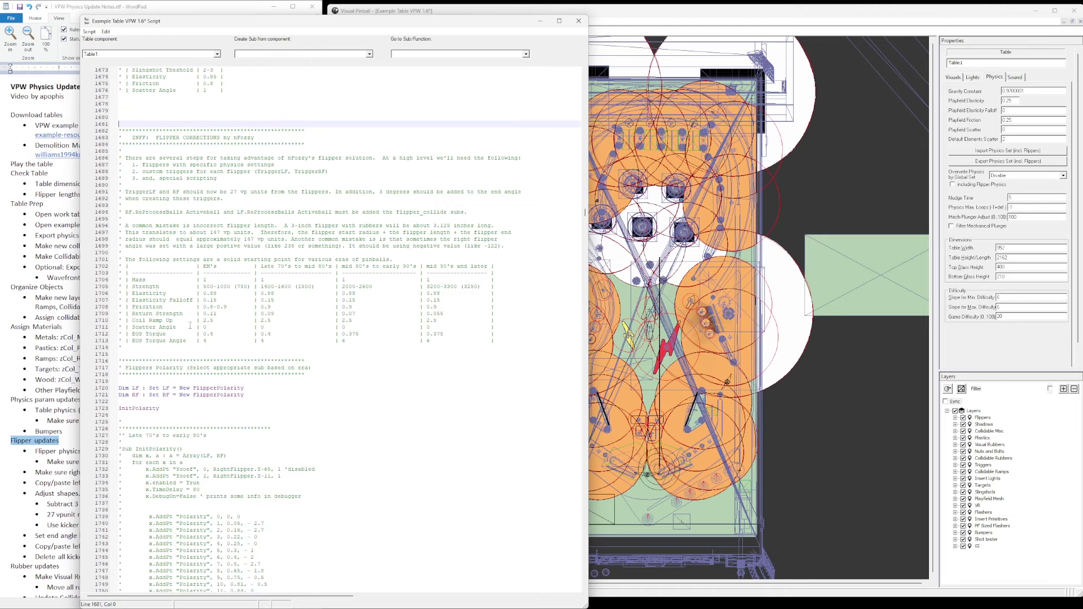
drag(494, 341, 120, 260)
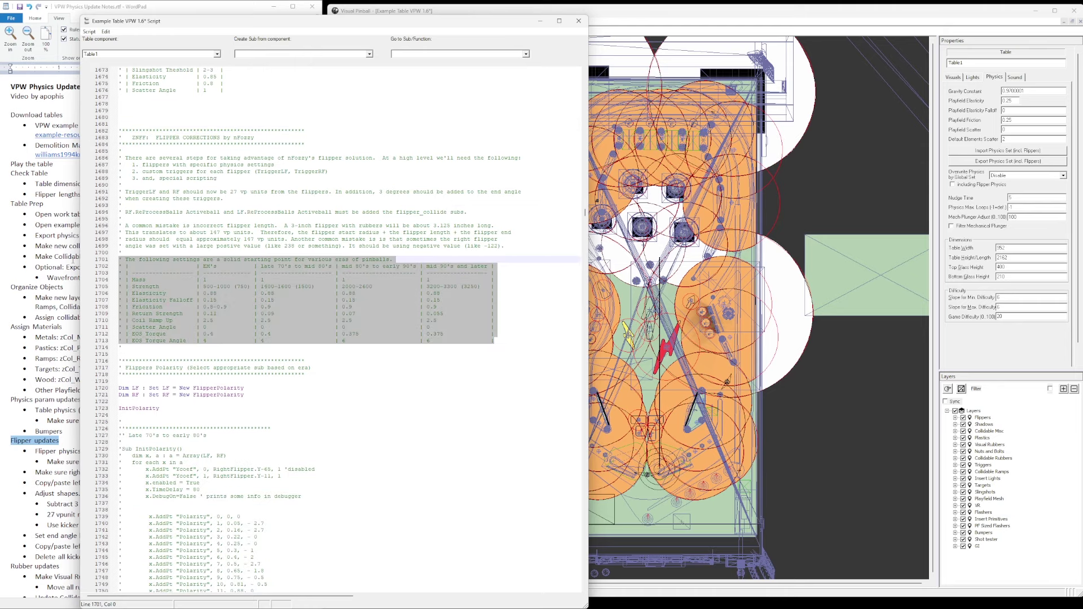
click(170, 259)
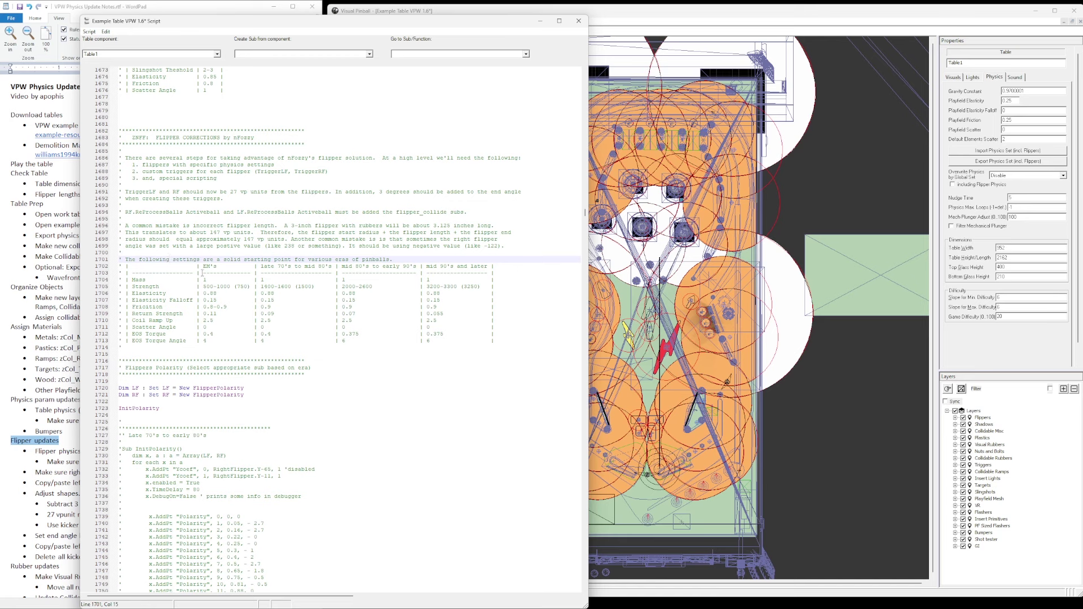
drag(203, 267, 488, 265)
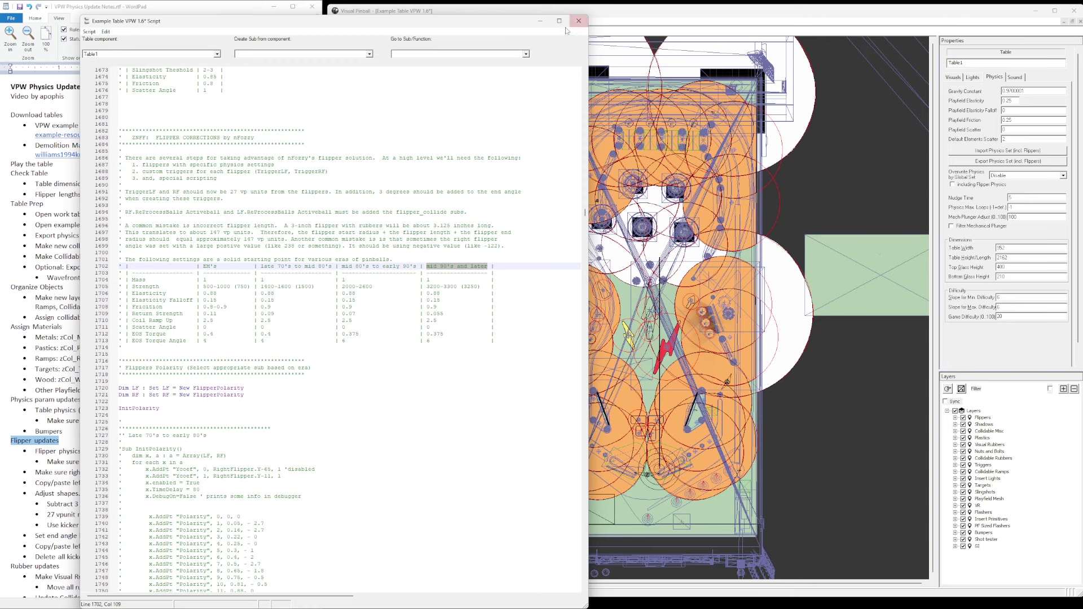
Return to the Demolition Man table and select all three flippers together
click(635, 20)
click(460, 21)
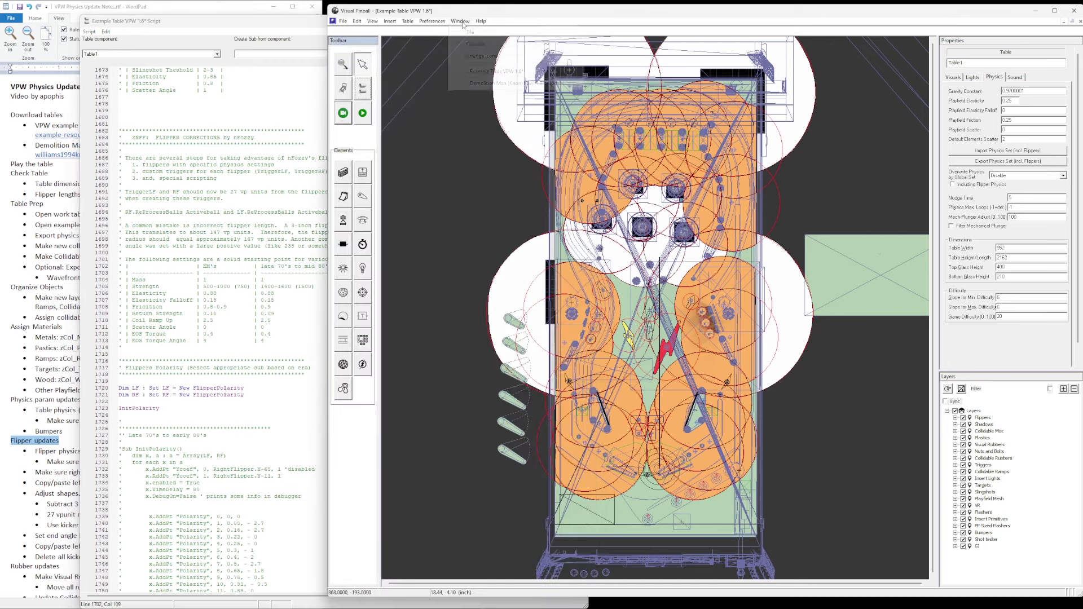
click(505, 83)
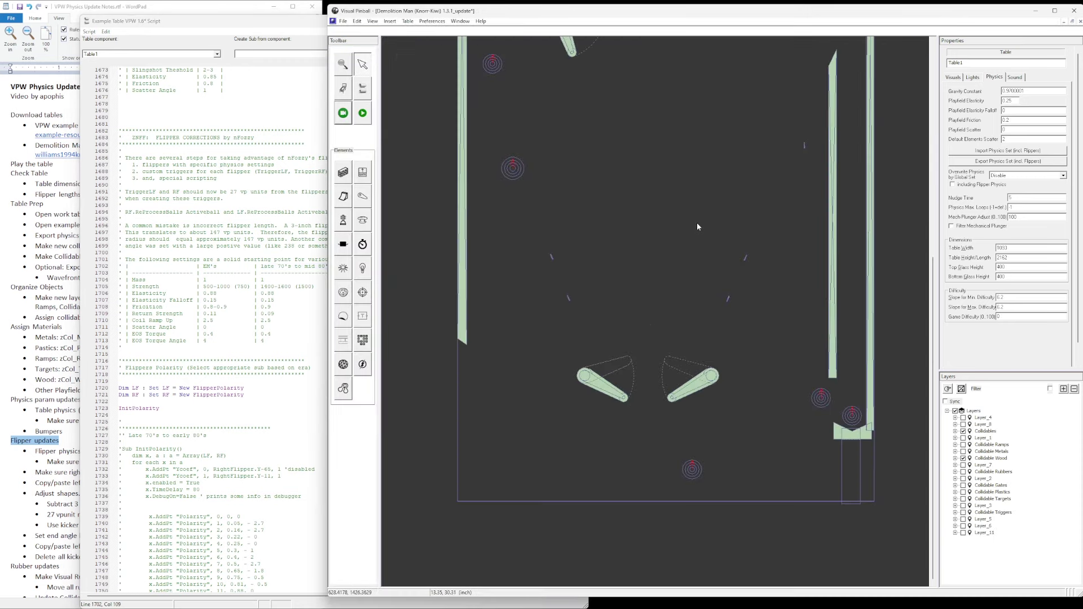
click(591, 215)
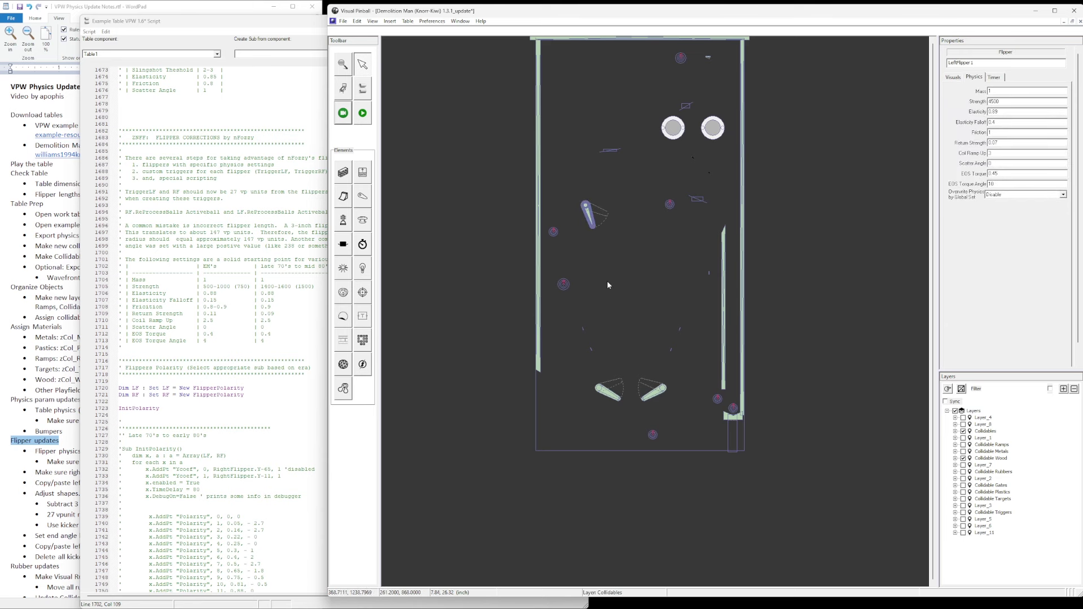
ctrl+click(611, 395)
ctrl+click(656, 395)
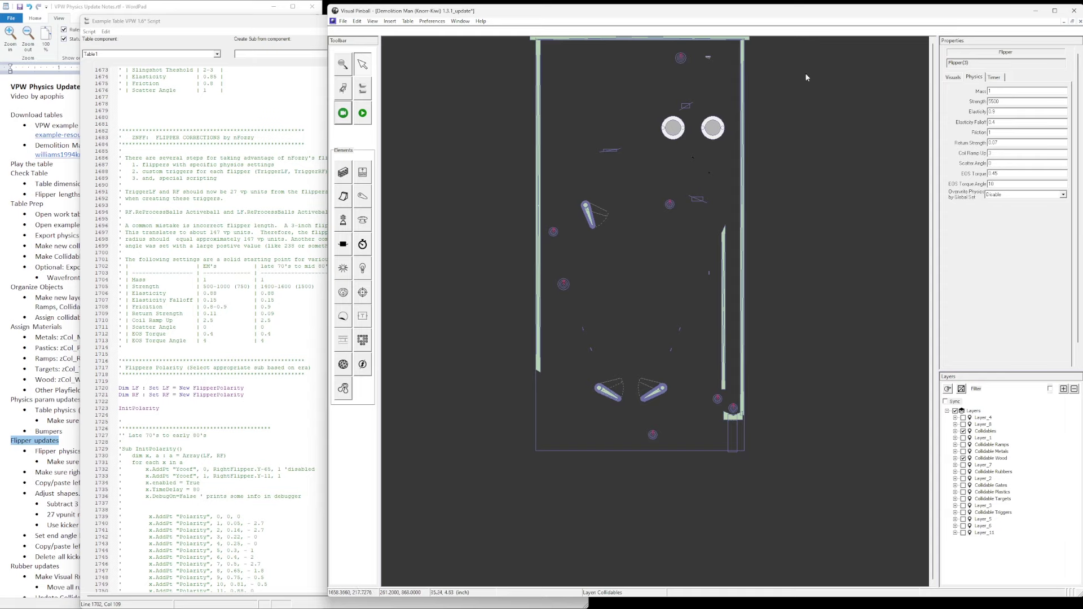
With the script's era columns in view, set the flippers' mass to 1, strength 3250, elasticity 0.88, elasticity falloff 0.15 and friction 0.9
key(alt+Tab)
drag(522, 30, 297, 33)
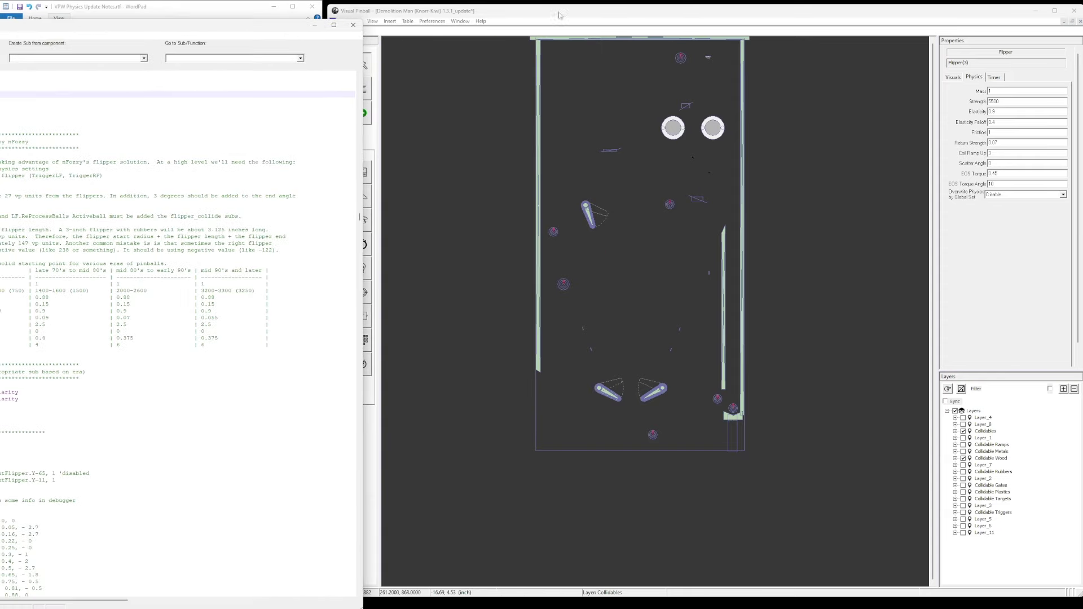
click(802, 16)
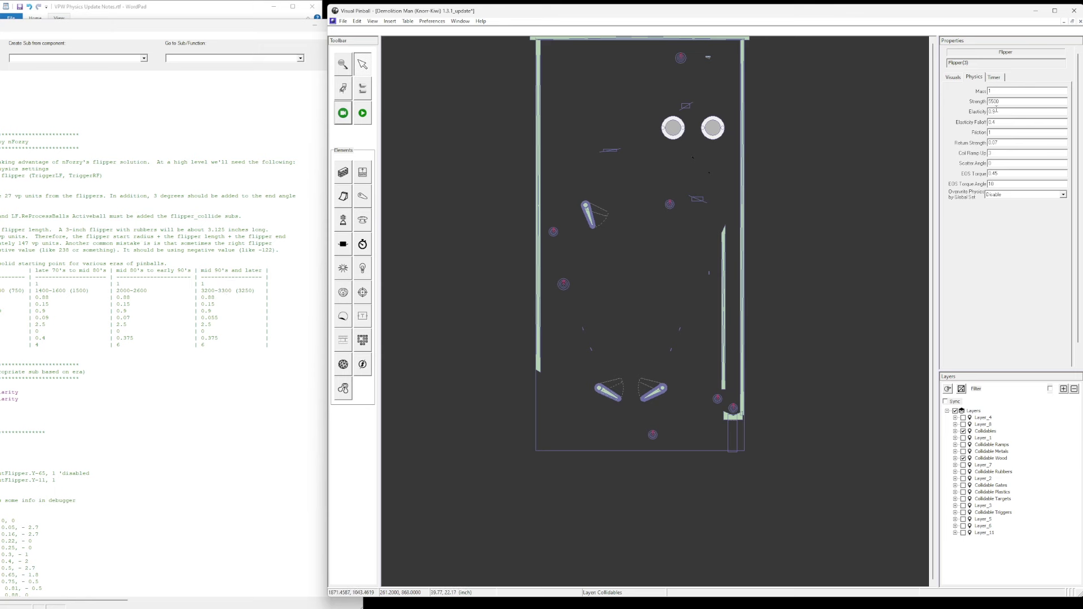
double_click(994, 92)
text(1)
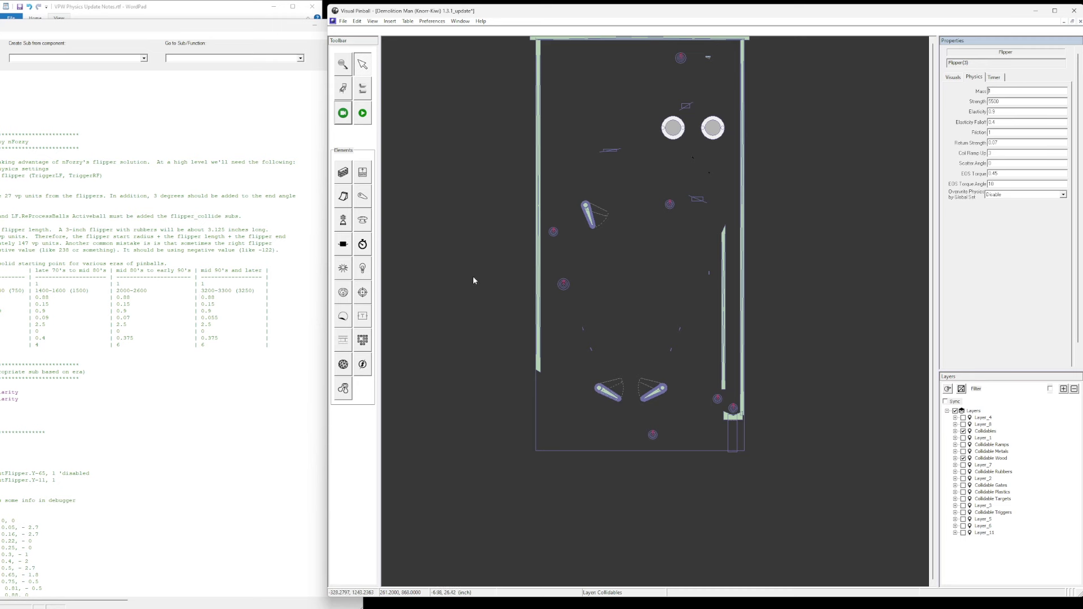
double_click(1009, 104)
text(32)
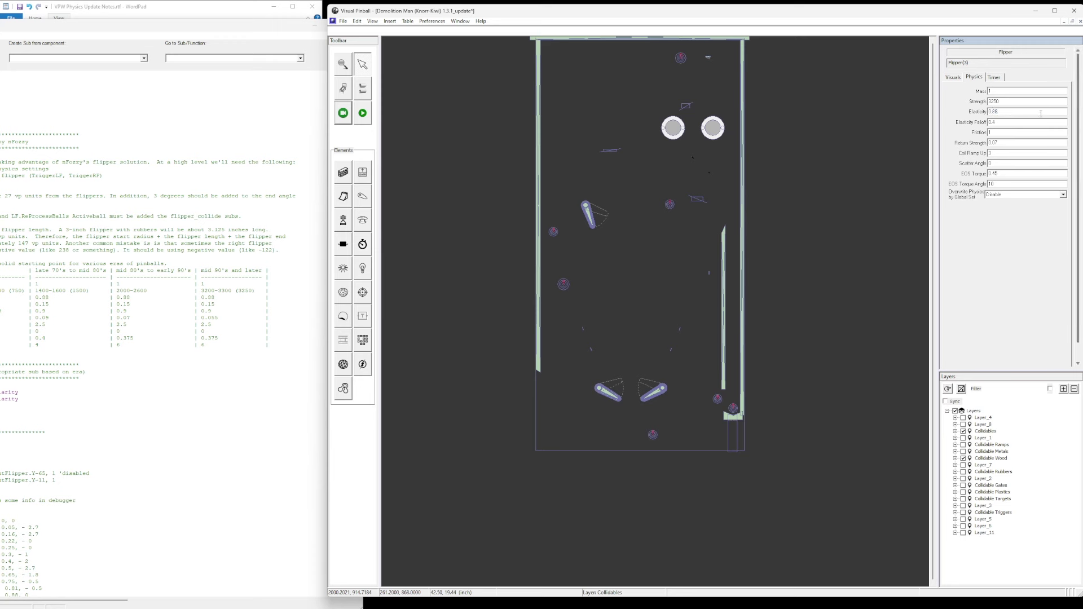
key(Tab)
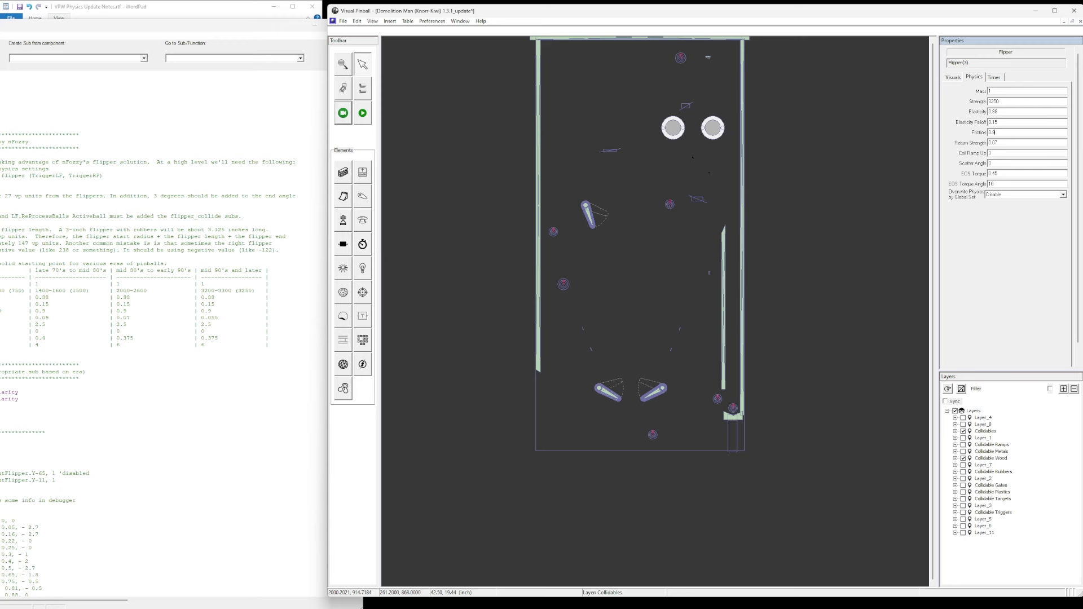
drag(995, 142, 1015, 145)
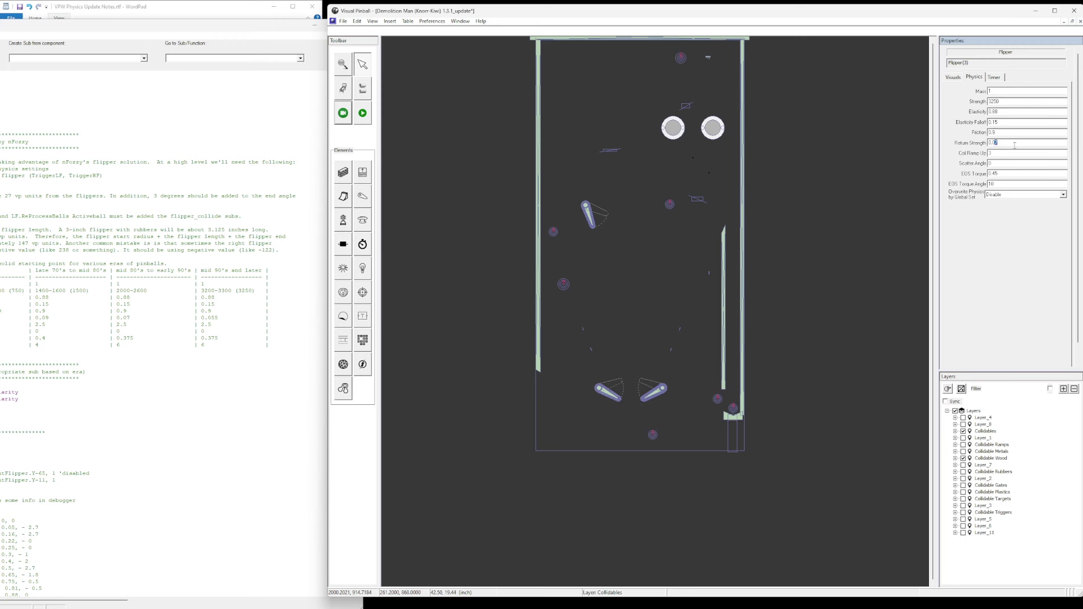